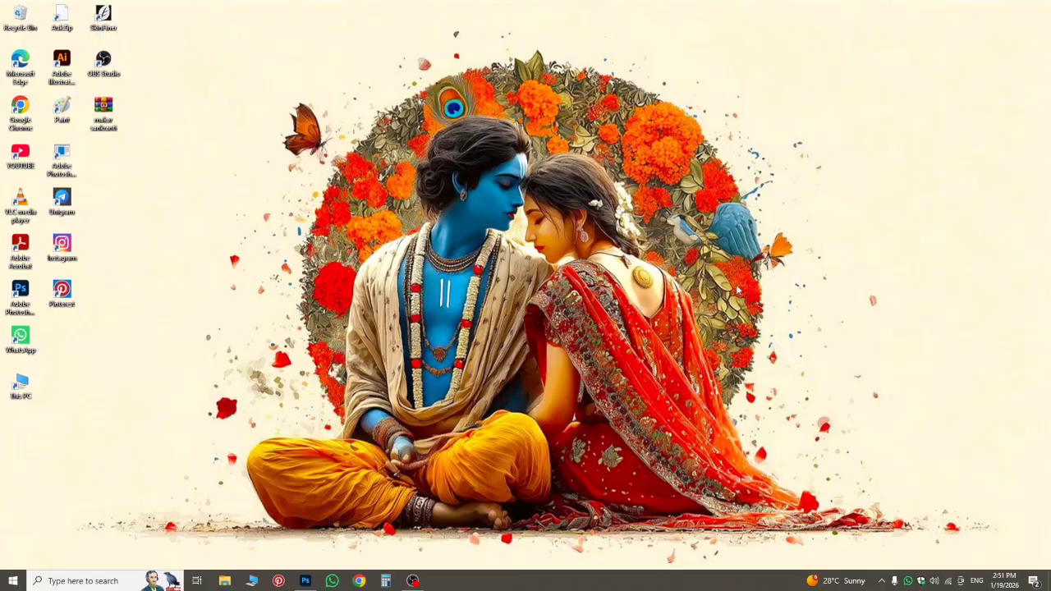
# - Switch to Photoshop and examine the finished vastad.psd poster, from the portraits down to the gold Marathi title lettering
pyautogui.click(306, 581)
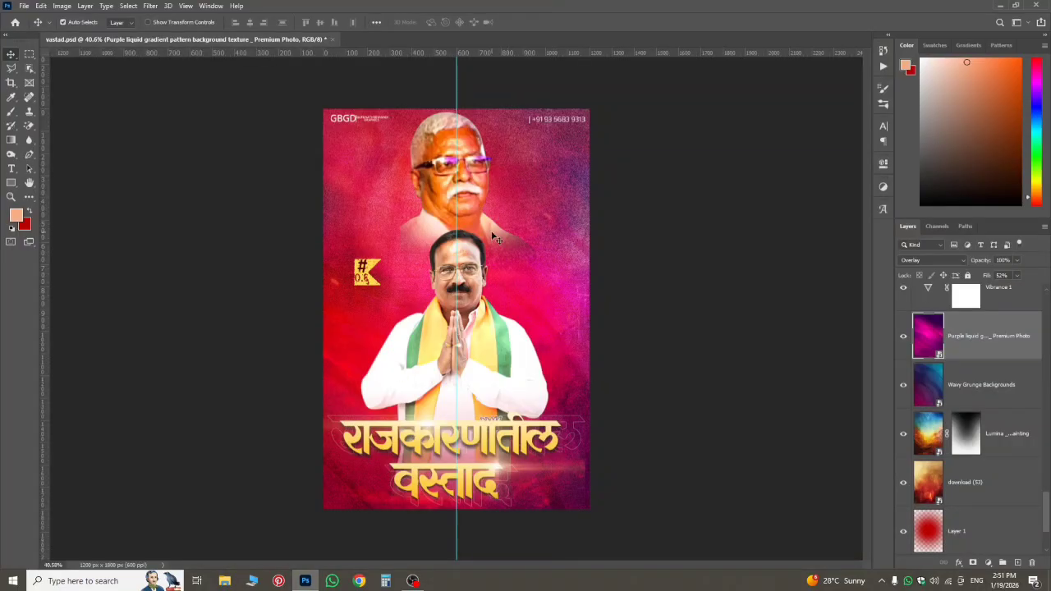
pyautogui.scroll(3, 493, 236)
pyautogui.scroll(-3, 493, 236)
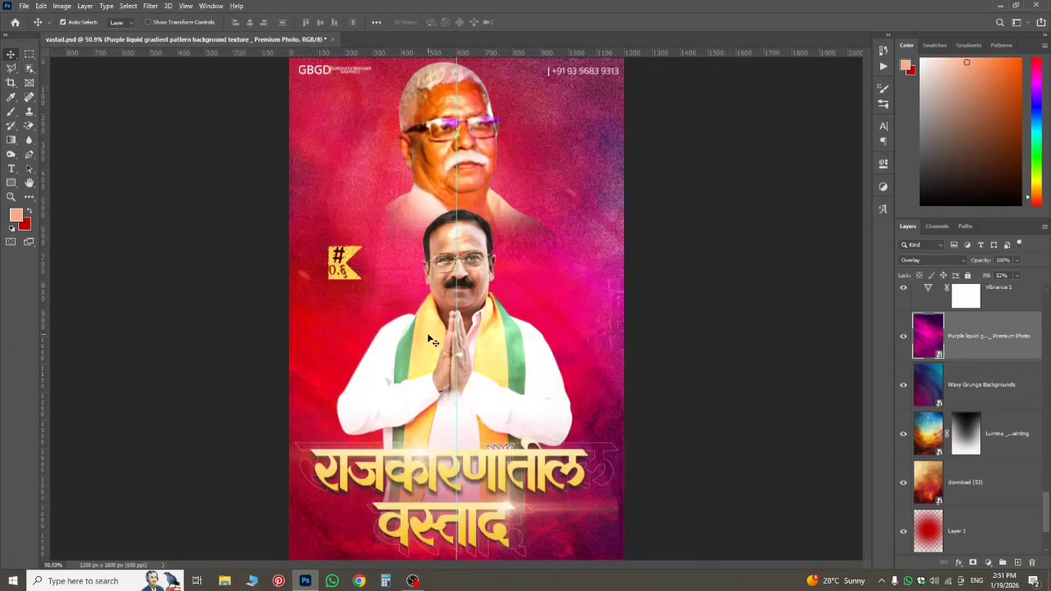
pyautogui.scroll(-2, 434, 341)
pyautogui.scroll(3, 474, 423)
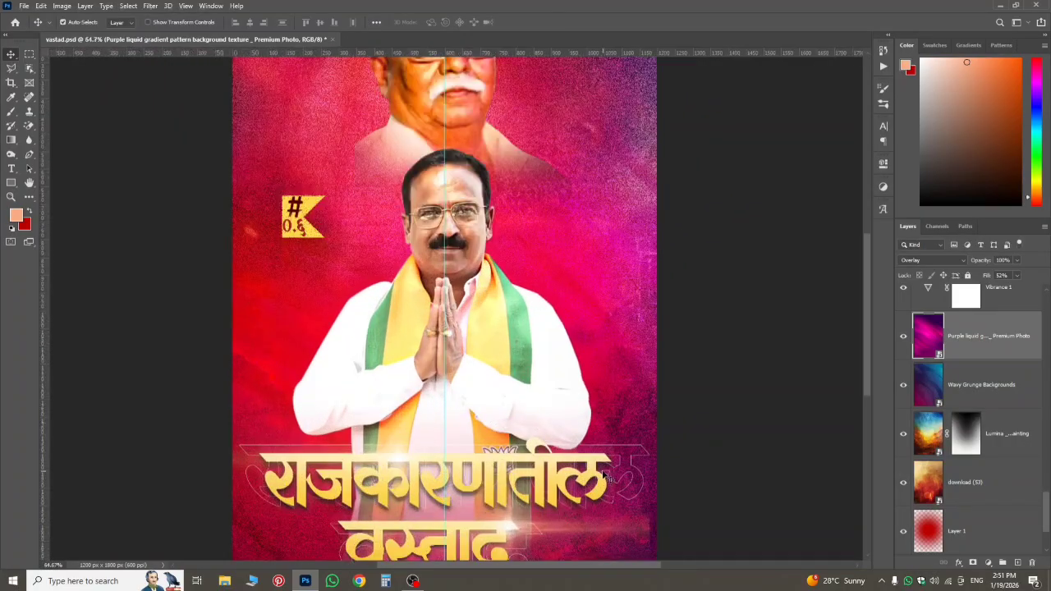
pyautogui.scroll(2, 625, 468)
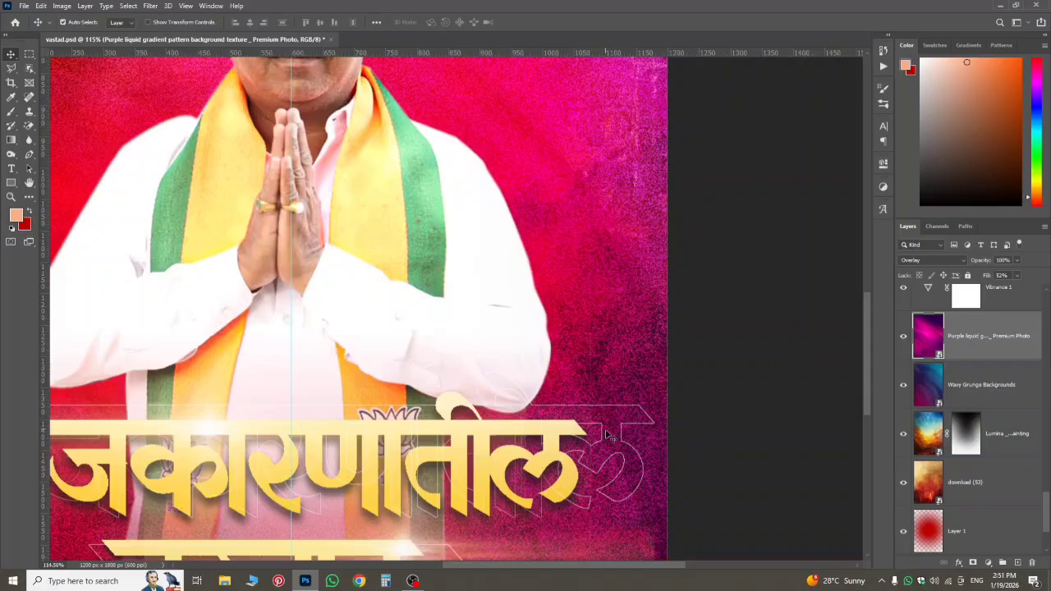
pyautogui.scroll(2, 621, 456)
pyautogui.scroll(-1, 622, 455)
pyautogui.scroll(-2, 567, 448)
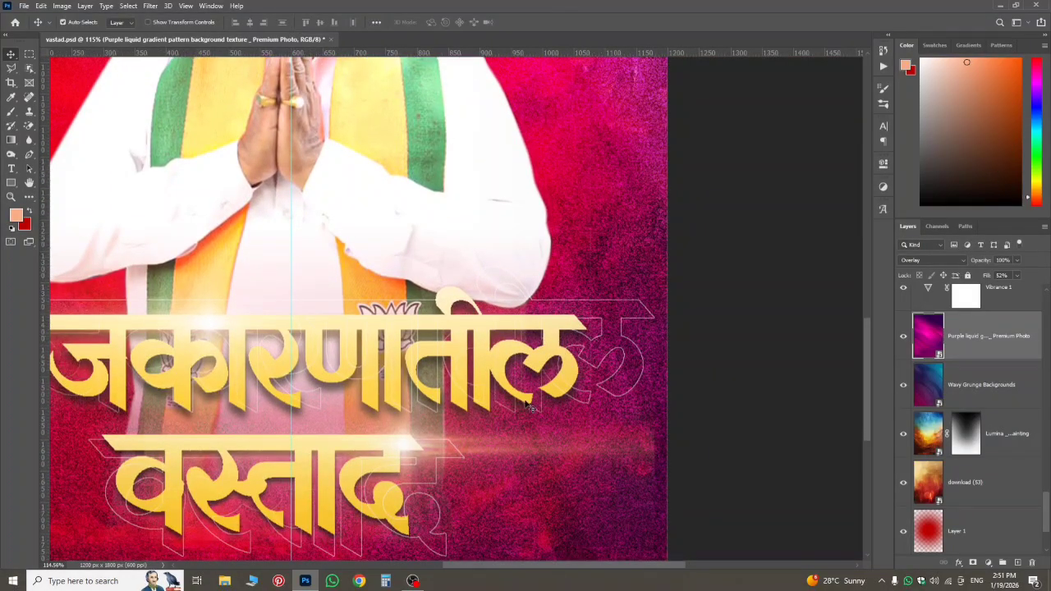
pyautogui.scroll(-2, 429, 472)
pyautogui.scroll(2, 413, 424)
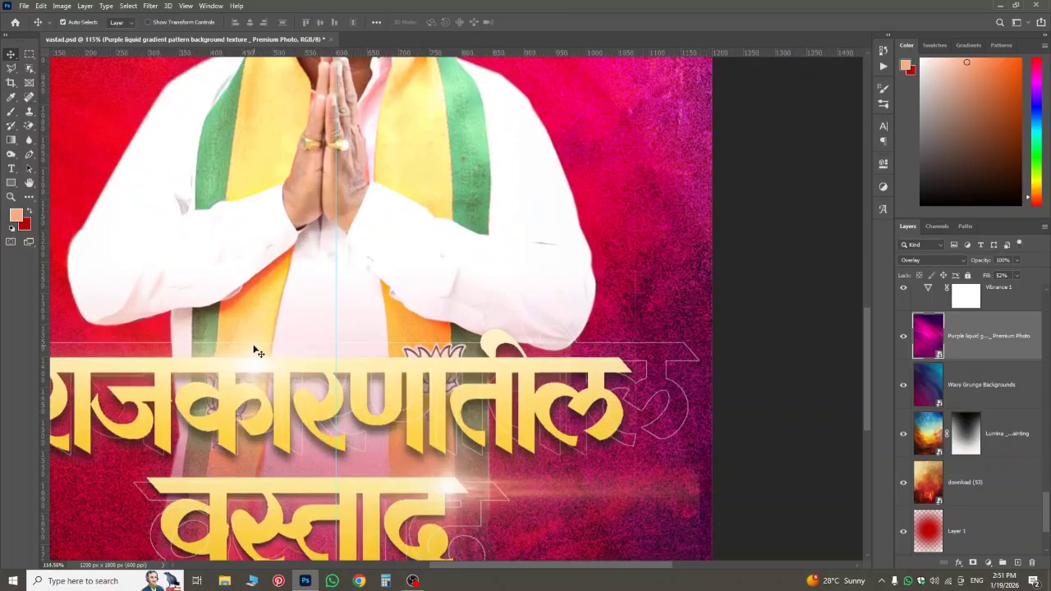
pyautogui.scroll(-4, 470, 458)
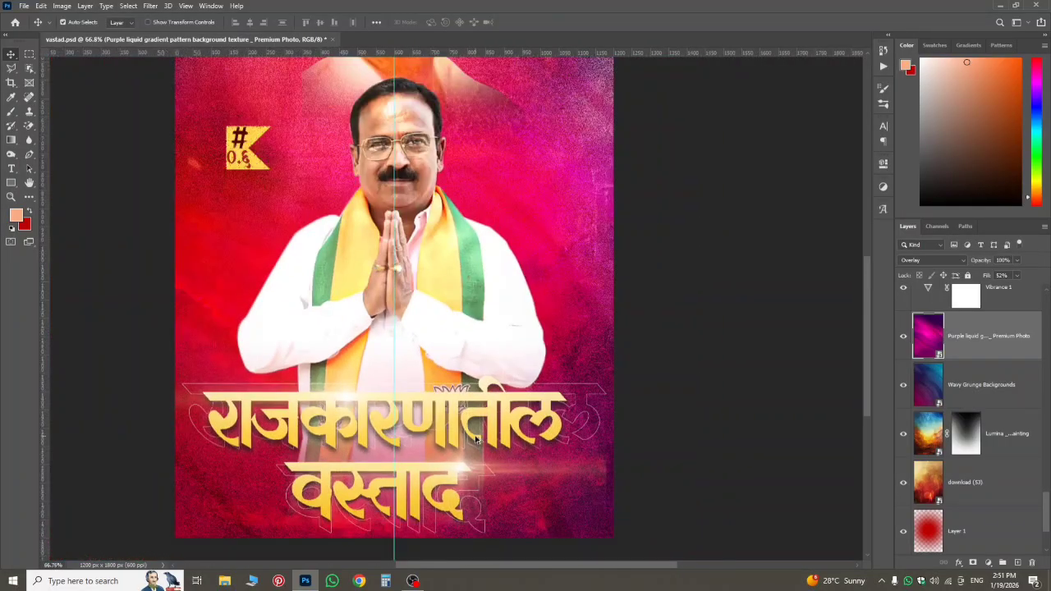
pyautogui.scroll(1, 510, 366)
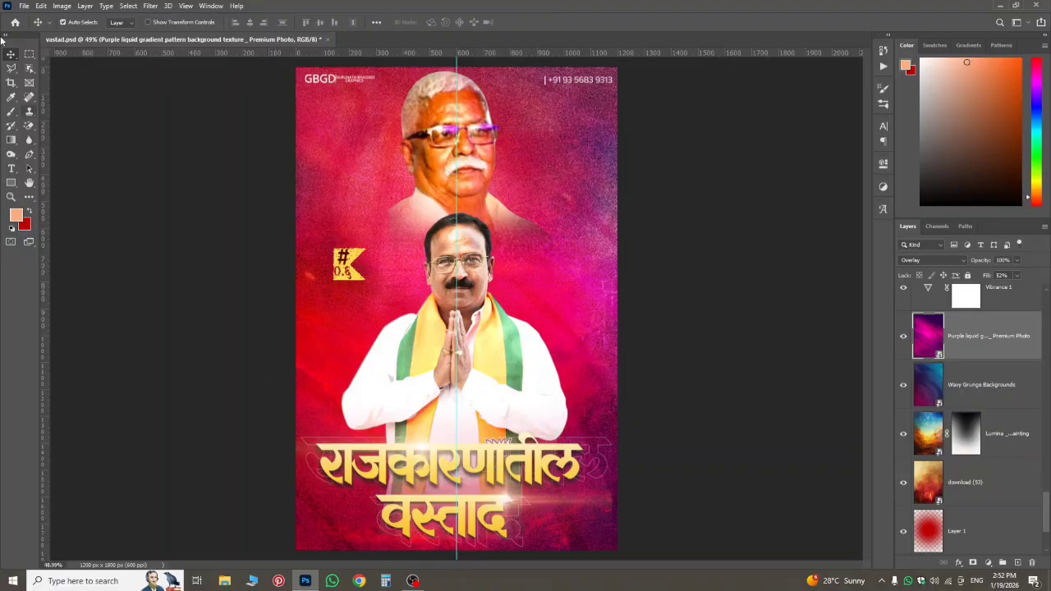
# - Create a new document 2 inches wide and 3 inches high at 600 pixels per inch
pyautogui.click(24, 6)
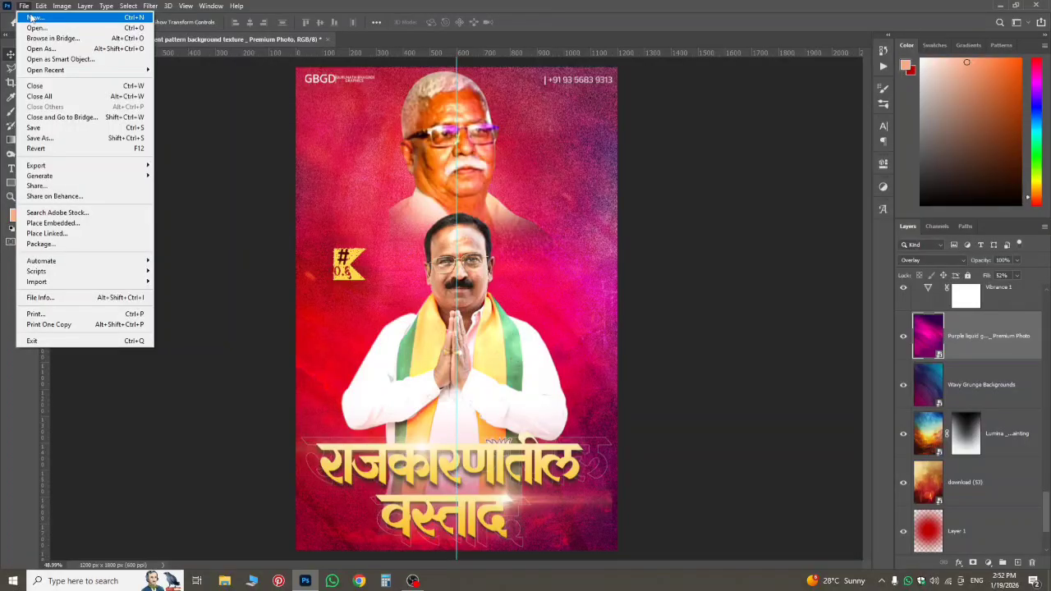
pyautogui.click(31, 18)
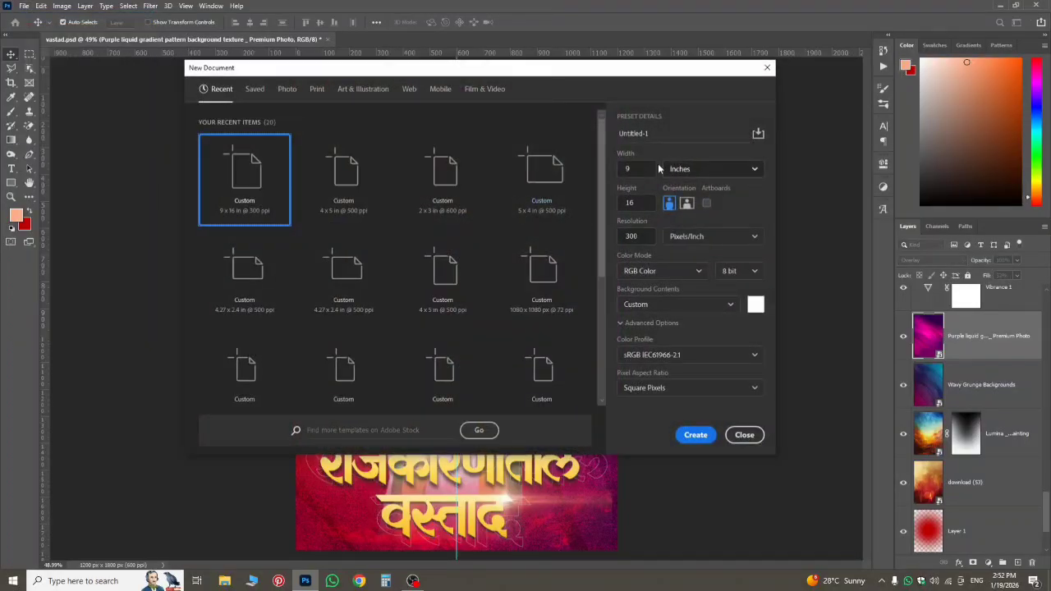
pyautogui.click(611, 164)
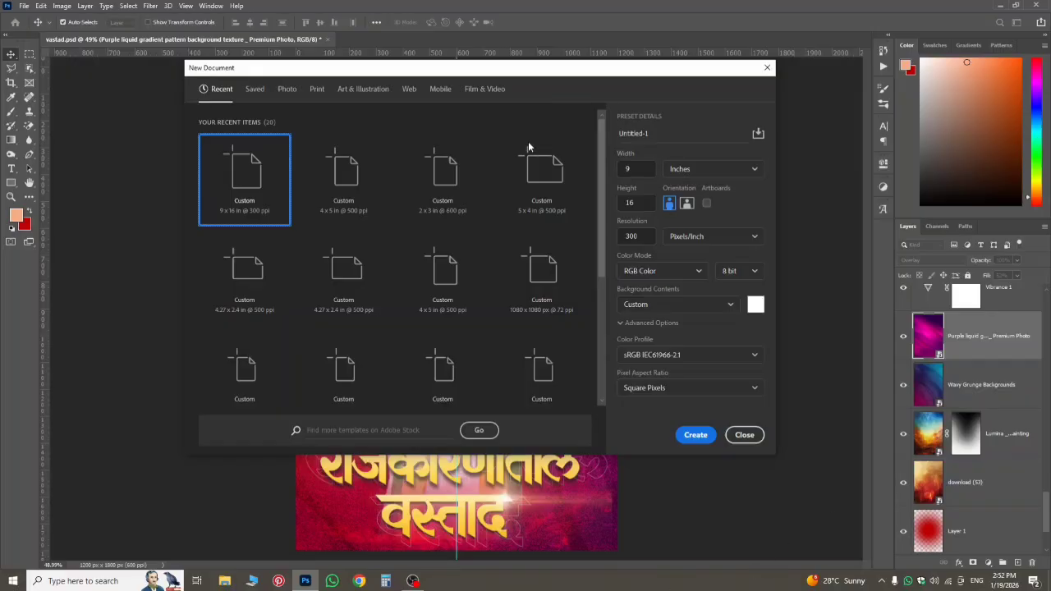
pyautogui.click(641, 167)
pyautogui.write('2')
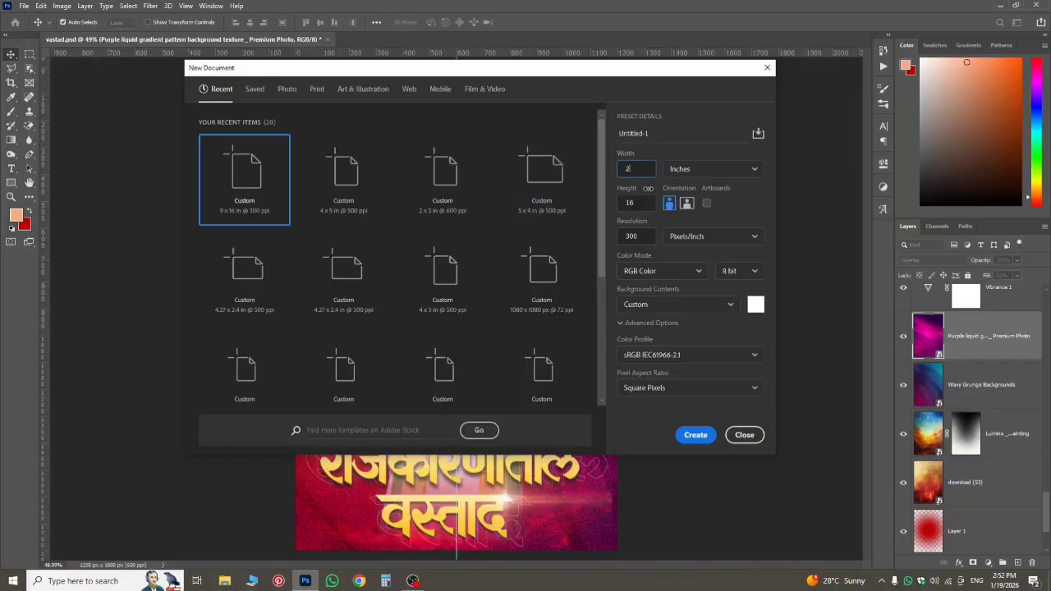
pyautogui.click(642, 204)
pyautogui.write('3')
pyautogui.click(641, 237)
pyautogui.write('6')
pyautogui.click(690, 438)
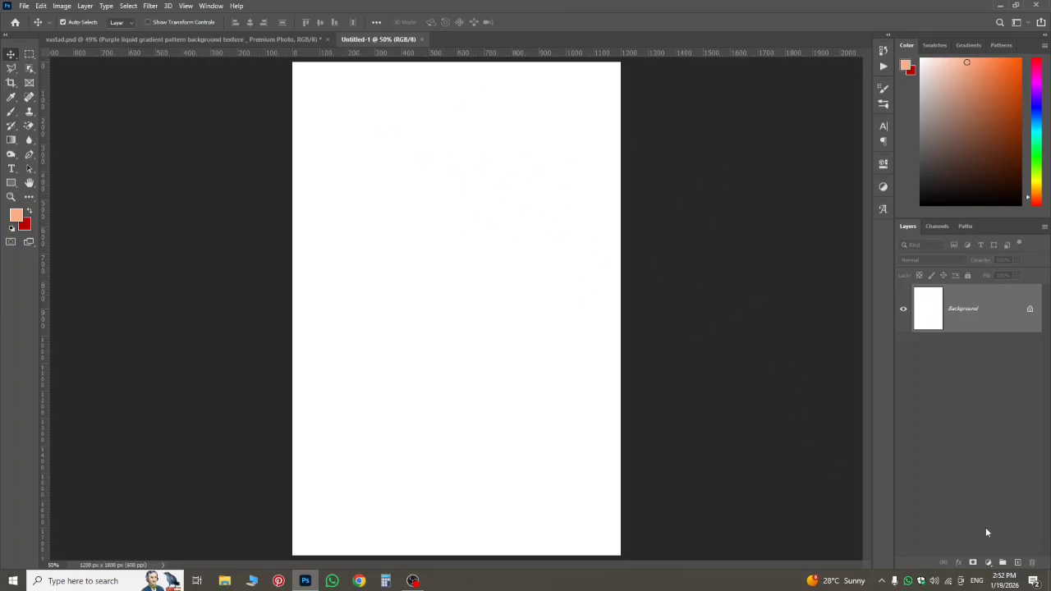
# - Add a Solid Color fill layer in dark red 530600 above the white background
pyautogui.click(1002, 564)
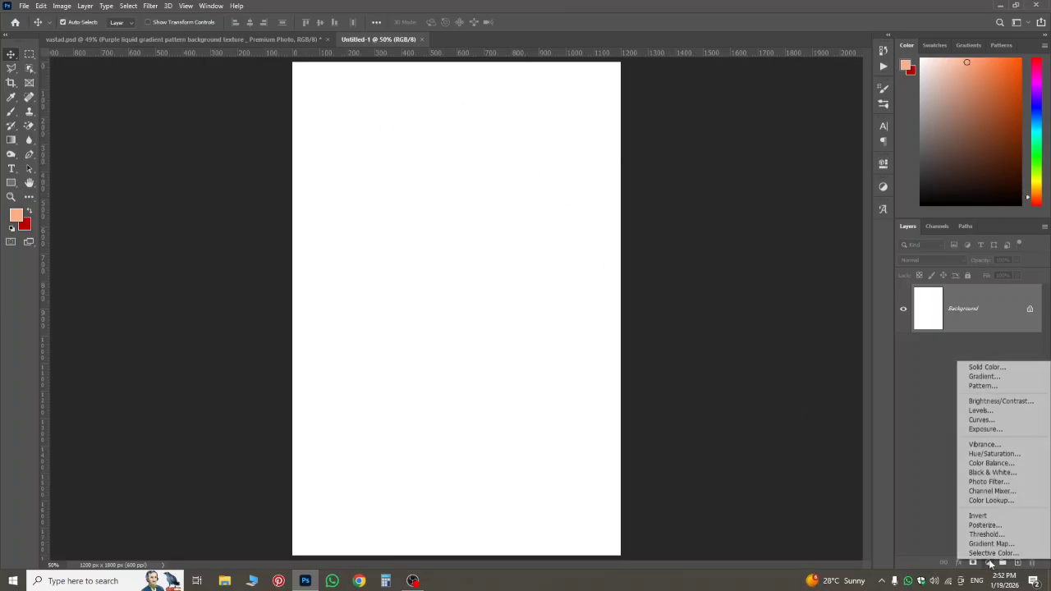
pyautogui.click(982, 366)
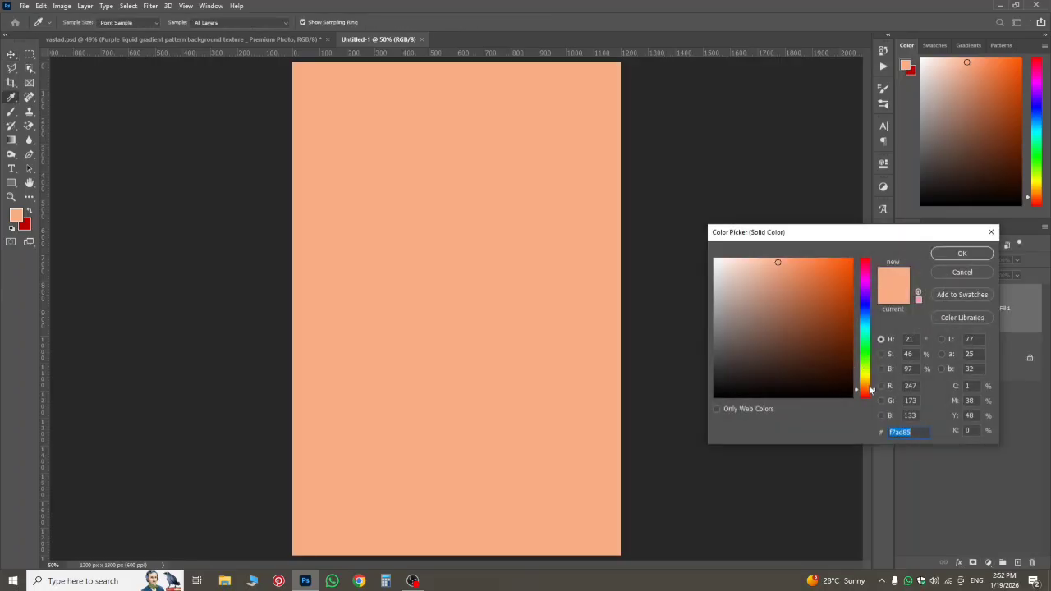
pyautogui.moveTo(871, 391); pyautogui.dragTo(875, 397)
pyautogui.moveTo(817, 305)
pyautogui.mouseDown()
pyautogui.moveTo(856, 330)
pyautogui.moveTo(852, 352)
pyautogui.mouseUp()
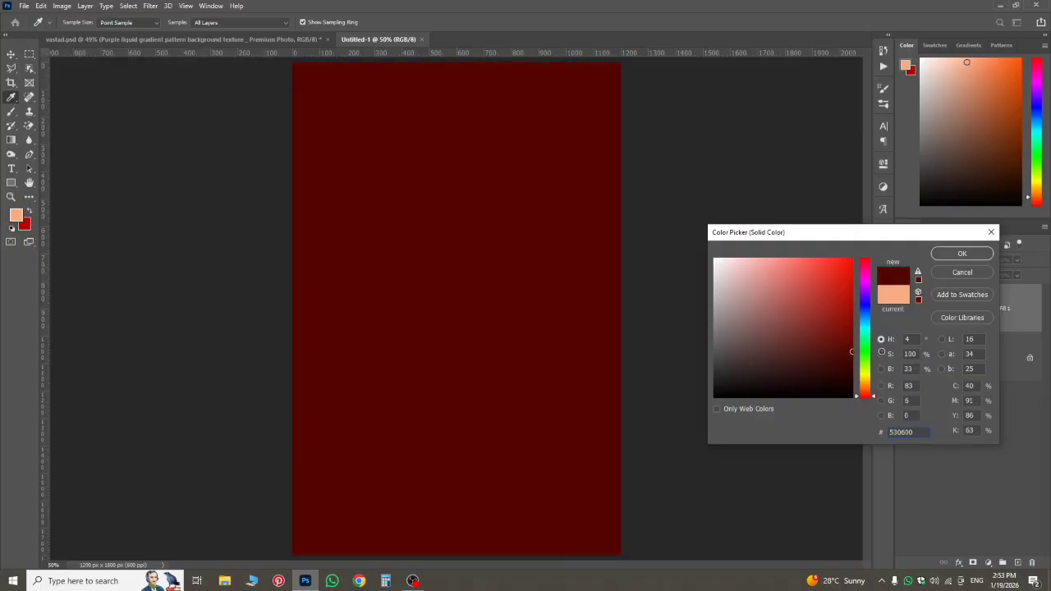
pyautogui.click(961, 254)
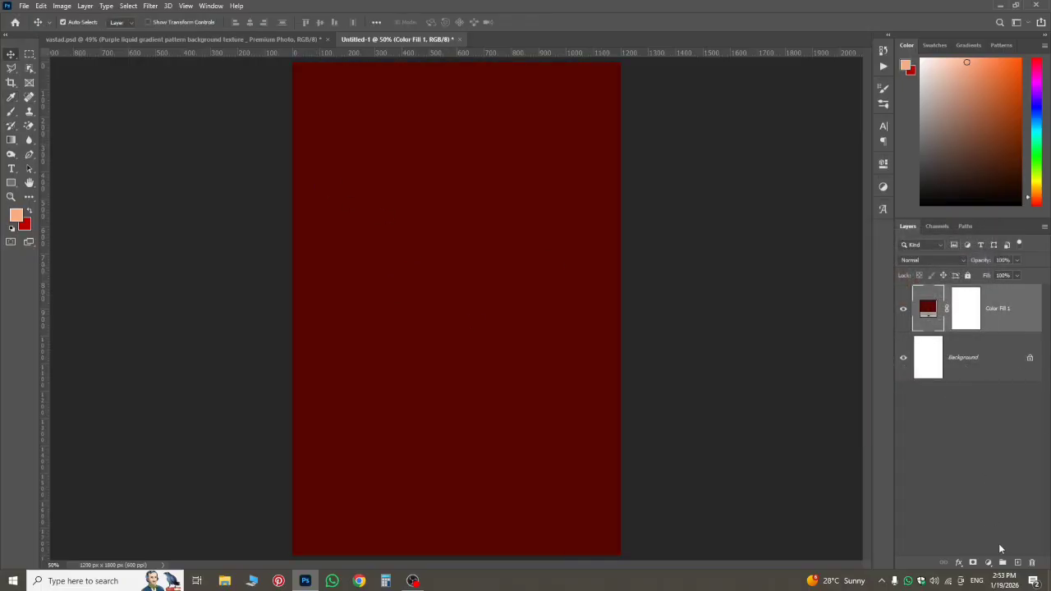
# - Add an empty layer above the color fill and size a soft brush to slightly wider than the canvas
pyautogui.click(1016, 564)
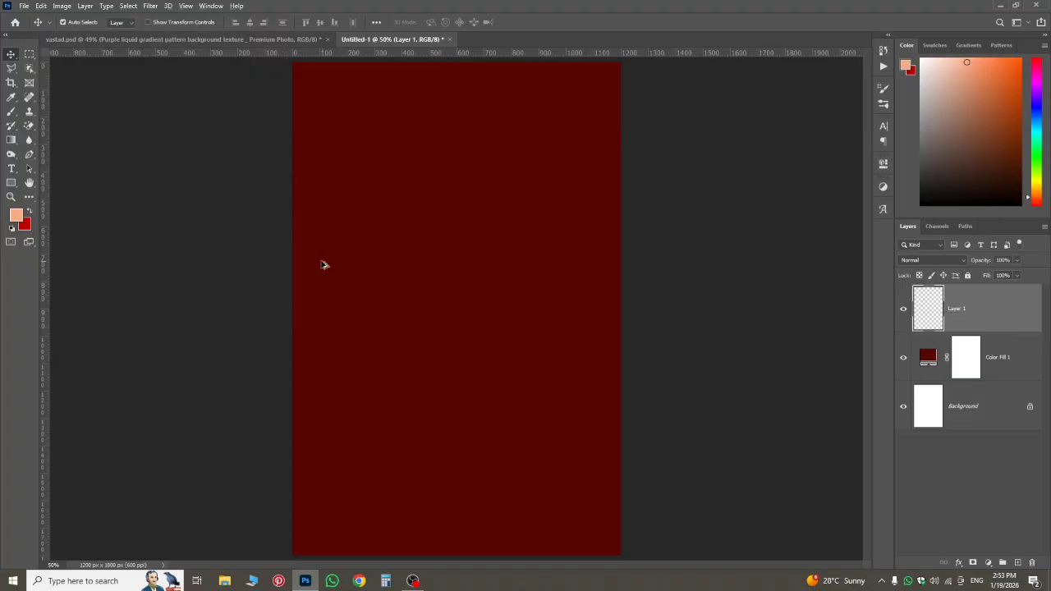
pyautogui.scroll(-1, 322, 264)
pyautogui.click(11, 111)
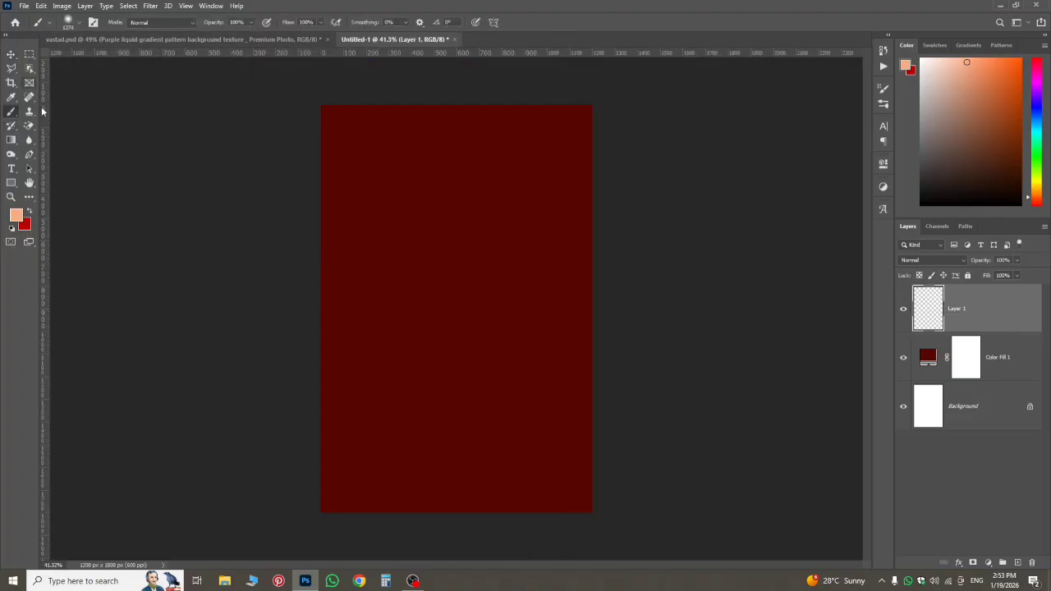
pyautogui.moveTo(442, 250); pyautogui.dragTo(522, 269)
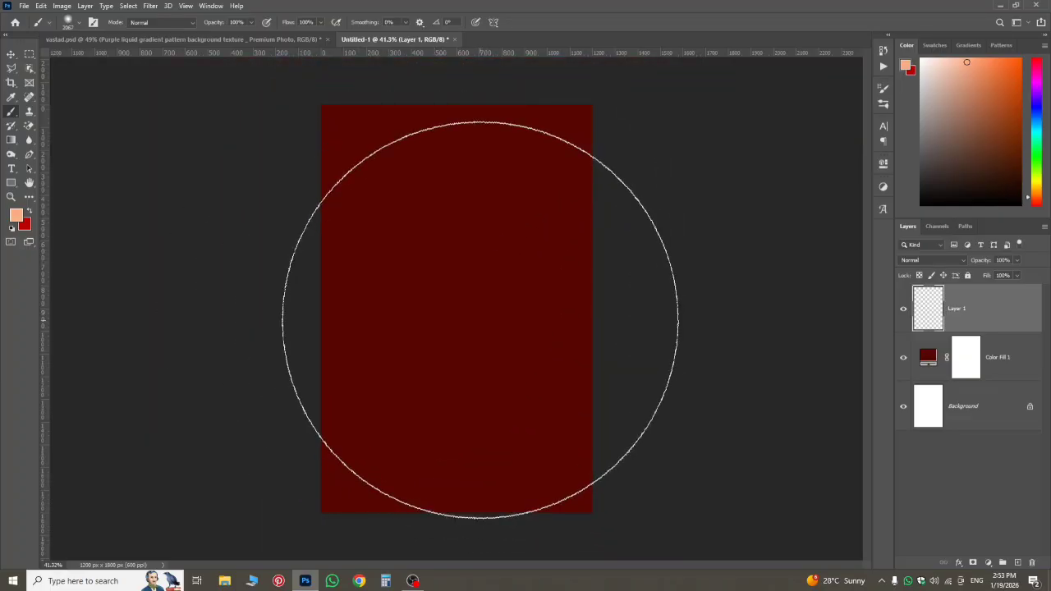
pyautogui.moveTo(482, 316)
pyautogui.mouseDown()
pyautogui.moveTo(398, 292)
pyautogui.moveTo(448, 290)
pyautogui.mouseUp()
# - Set the foreground color to a dark, fully saturated orange-red that is brighter than the canvas fill
pyautogui.click(16, 215)
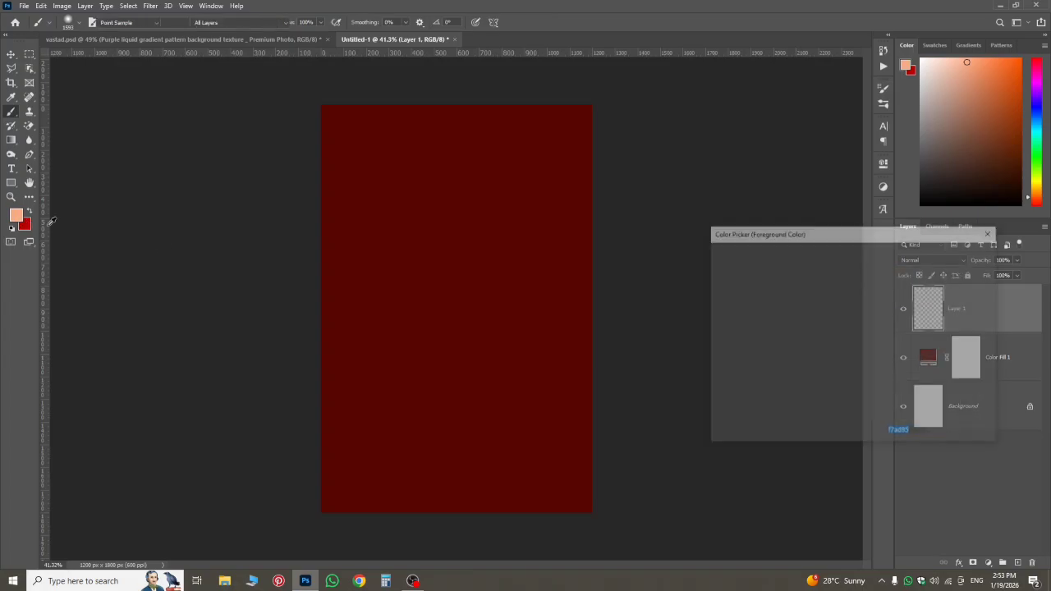
pyautogui.moveTo(865, 386); pyautogui.dragTo(867, 393)
pyautogui.moveTo(836, 331); pyautogui.dragTo(869, 328)
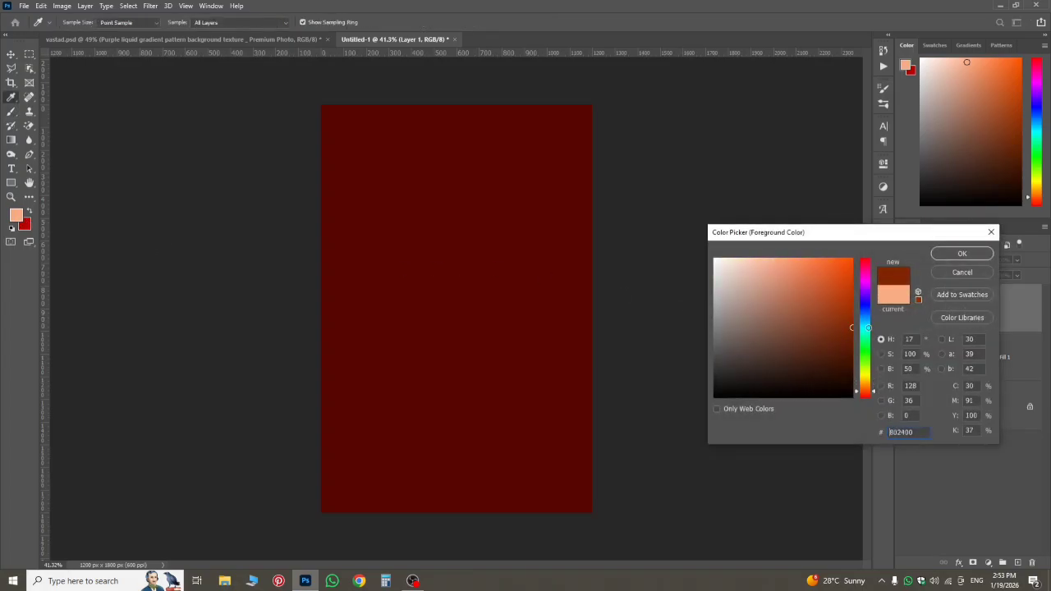
pyautogui.click(878, 392)
pyautogui.moveTo(835, 305); pyautogui.dragTo(857, 315)
pyautogui.click(961, 254)
# - Paint a large soft orange-red glow at the canvas center with two dabs, enlarging the brush to about 1821 px
pyautogui.press('b')
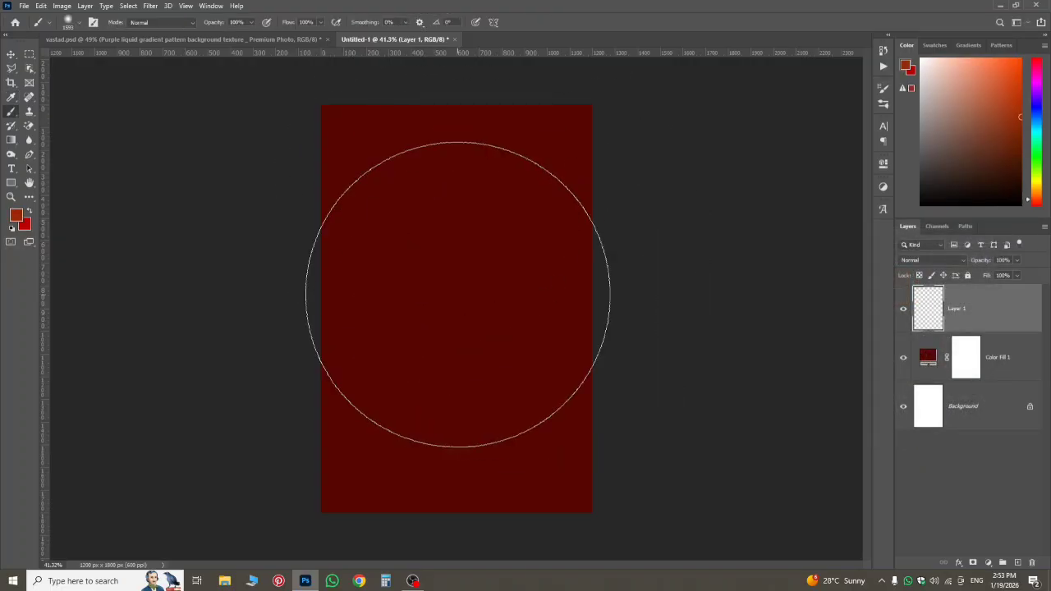
pyautogui.click(456, 290)
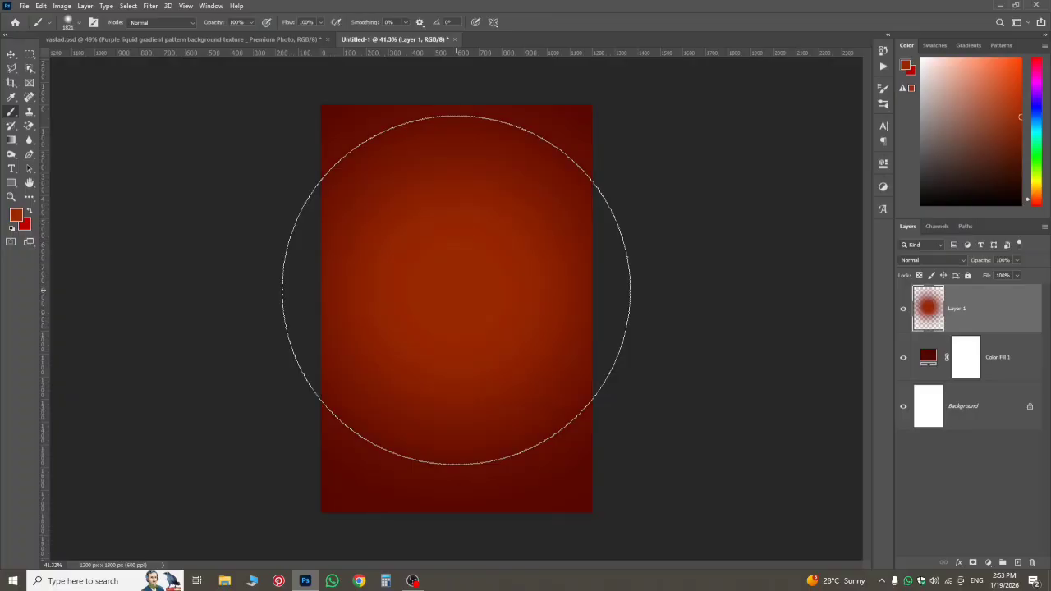
pyautogui.click(456, 290)
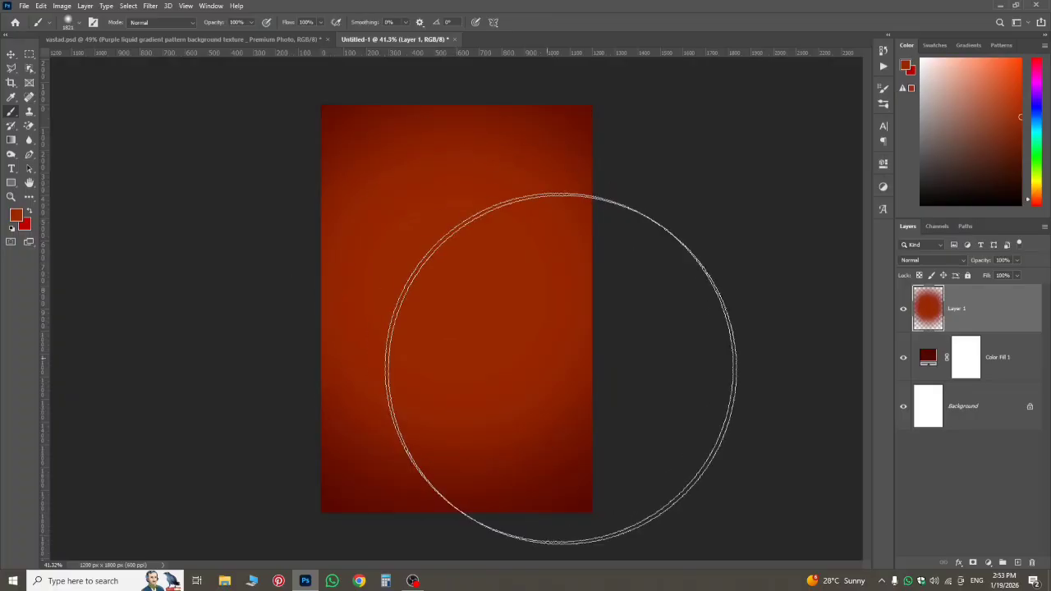
pyautogui.hotkey('ctrl', 't')
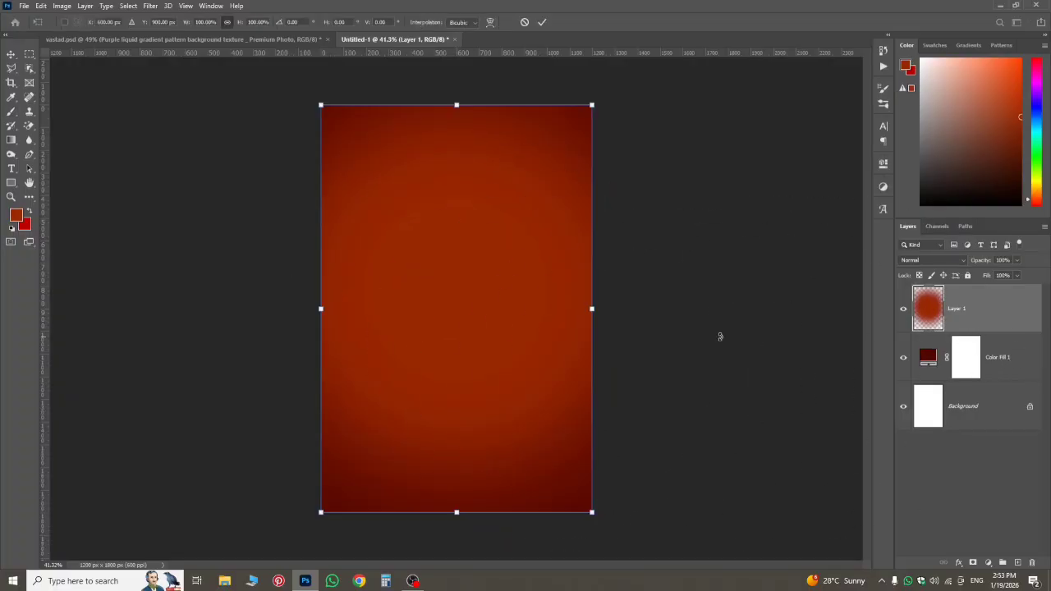
pyautogui.moveTo(404, 337)
pyautogui.mouseDown()
pyautogui.moveTo(405, 353)
pyautogui.moveTo(404, 337)
pyautogui.mouseUp()
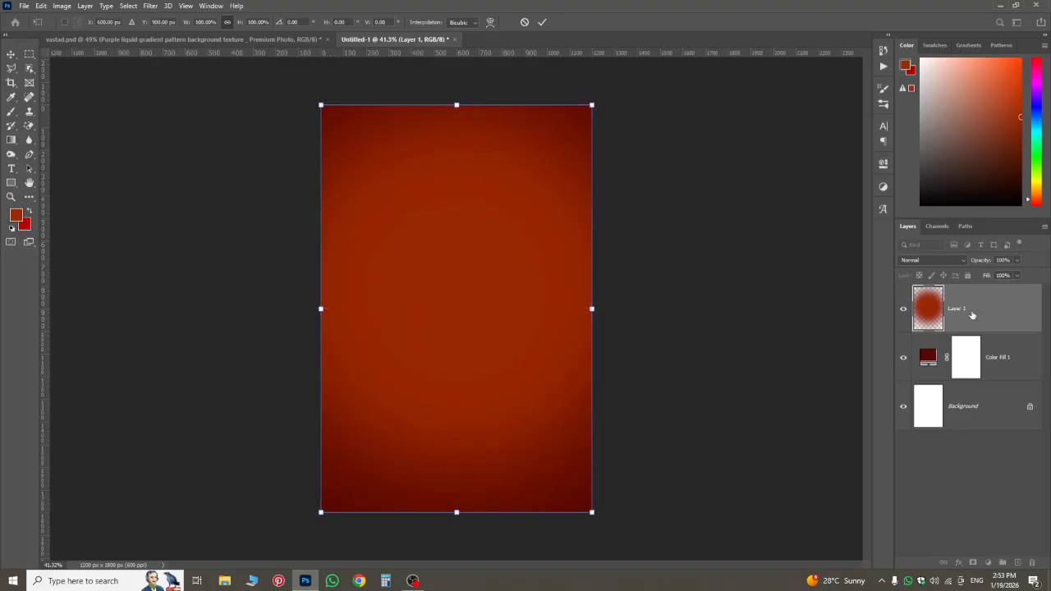
pyautogui.press('Return')
pyautogui.press('b')
pyautogui.hotkey('ctrl', '+')
pyautogui.hotkey('ctrl', '0')
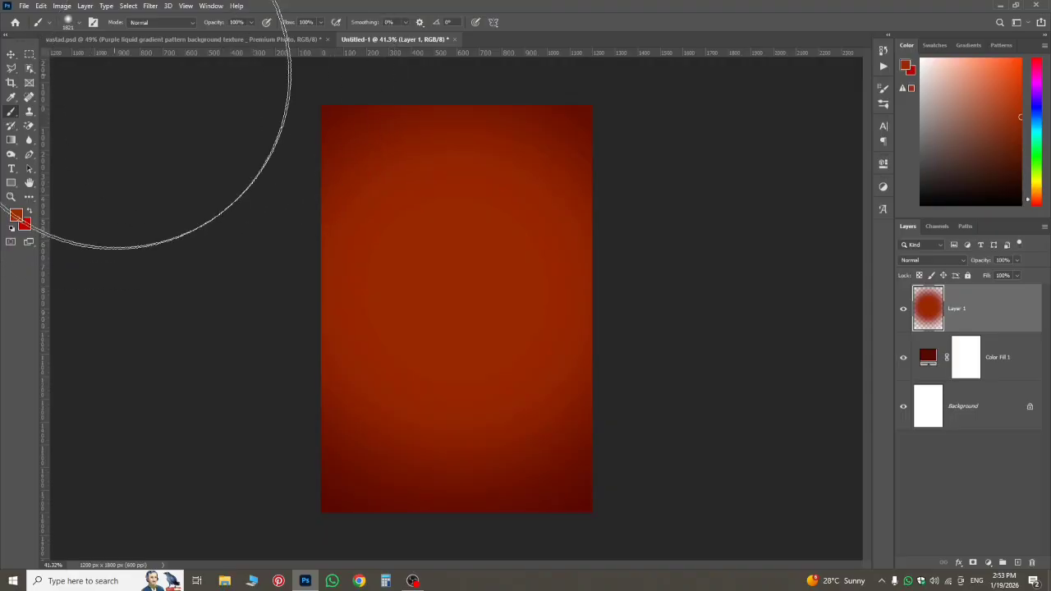
# - Copy the download (53) texture layer from vastad.psd into the new document above the glow layer, keeping its Hard Light blend mode
pyautogui.click(164, 38)
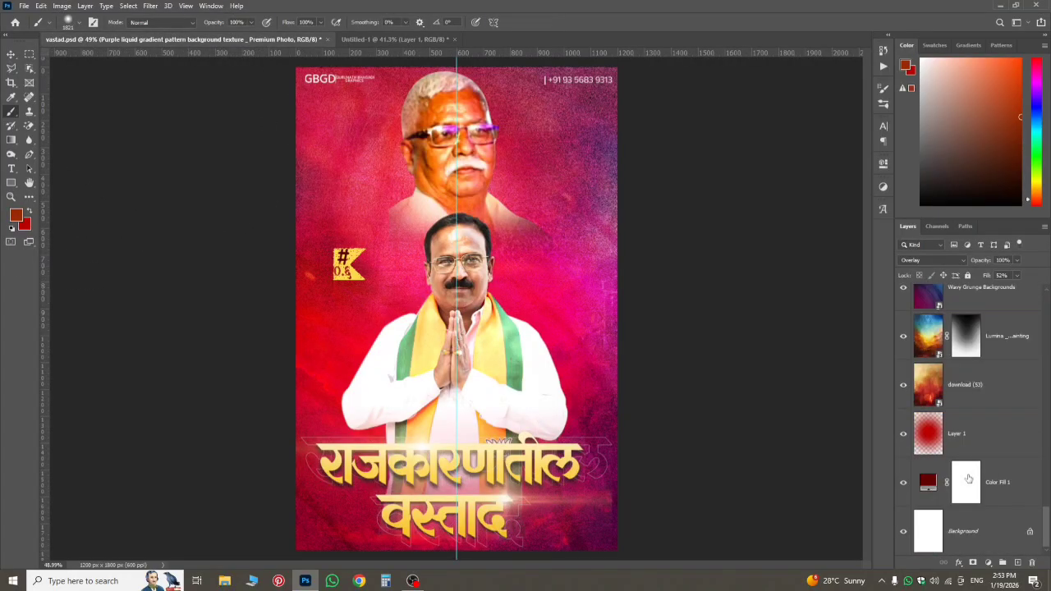
pyautogui.click(938, 401)
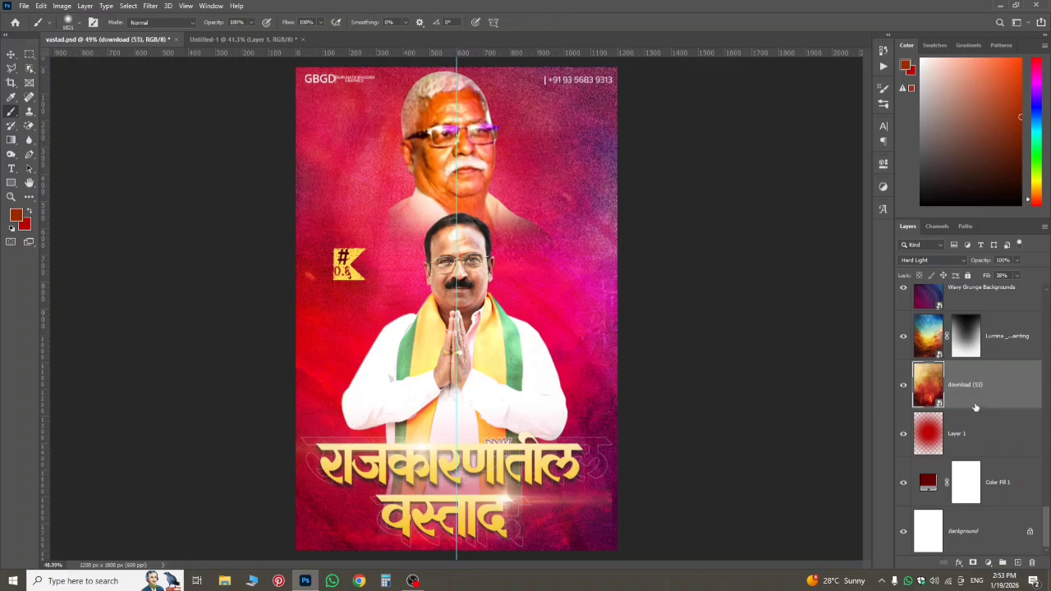
pyautogui.scroll(3, 939, 381)
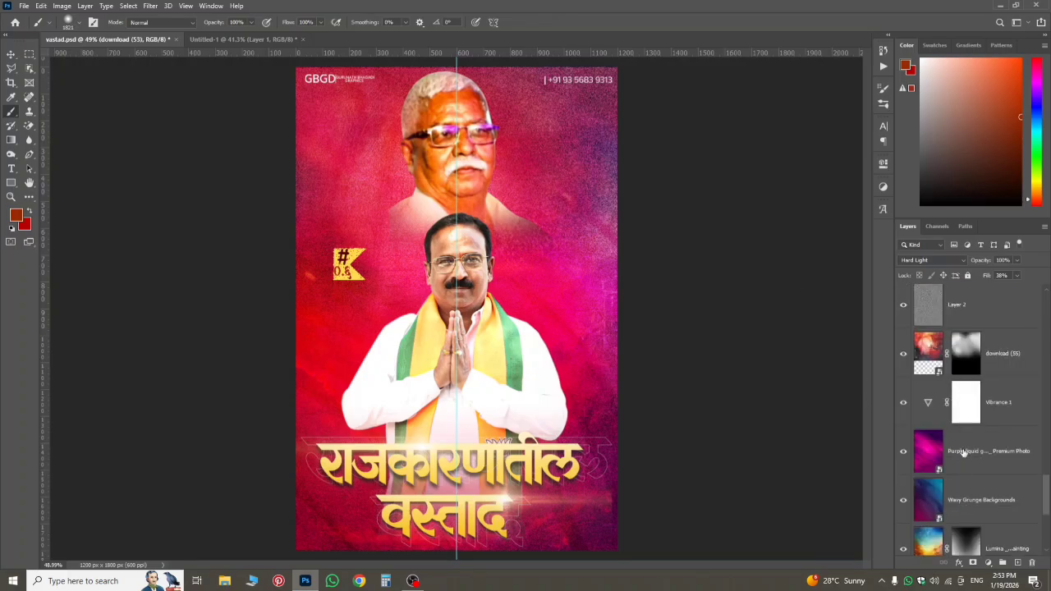
pyautogui.scroll(-3, 975, 505)
pyautogui.scroll(4, 960, 438)
pyautogui.scroll(-4, 952, 441)
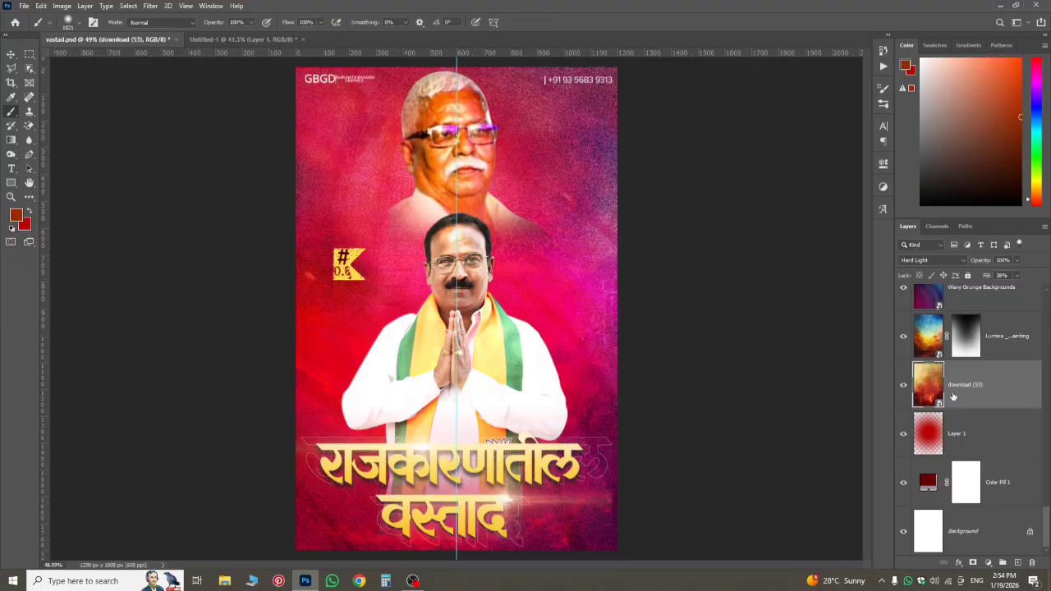
pyautogui.moveTo(952, 397); pyautogui.dragTo(361, 336)
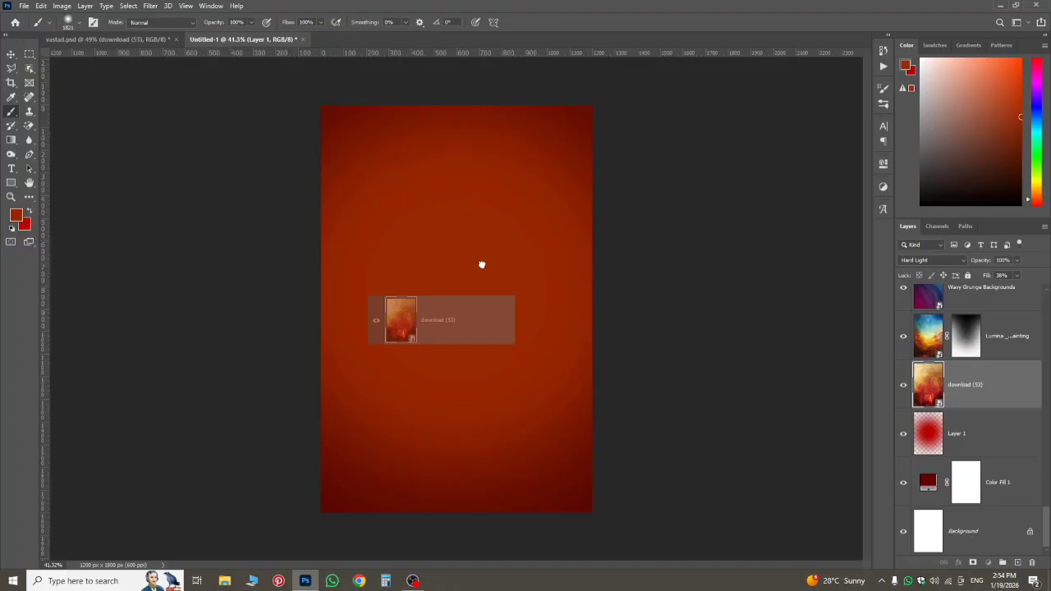
pyautogui.moveTo(425, 326); pyautogui.dragTo(424, 324)
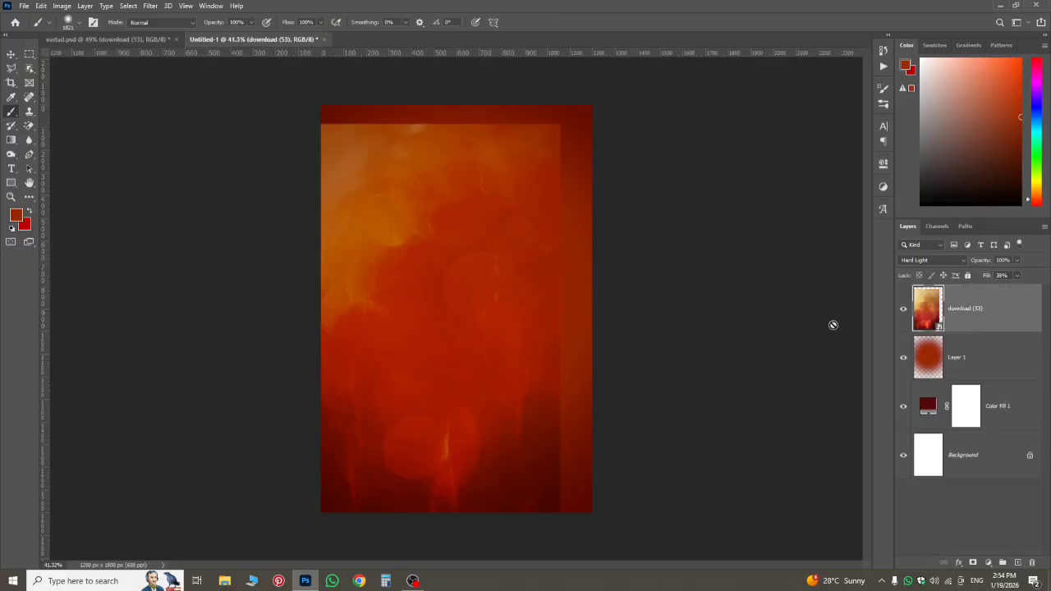
pyautogui.click(933, 261)
pyautogui.click(934, 261)
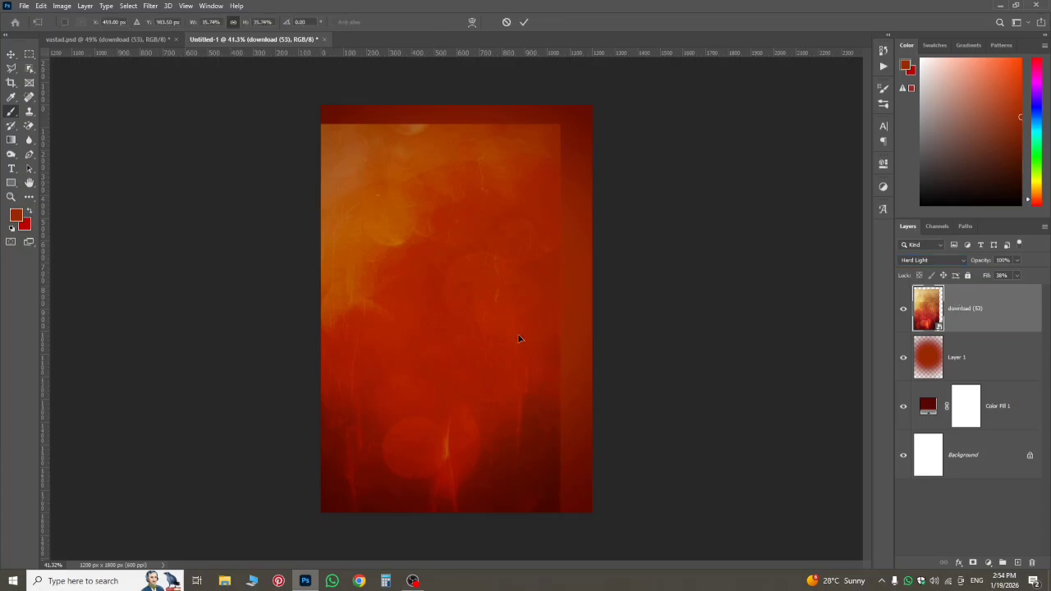
# - Move the download (53) texture to cover the whole canvas and set its fill to 35%
pyautogui.hotkey('ctrl', 't')
pyautogui.moveTo(488, 396); pyautogui.dragTo(520, 378)
pyautogui.press('Return')
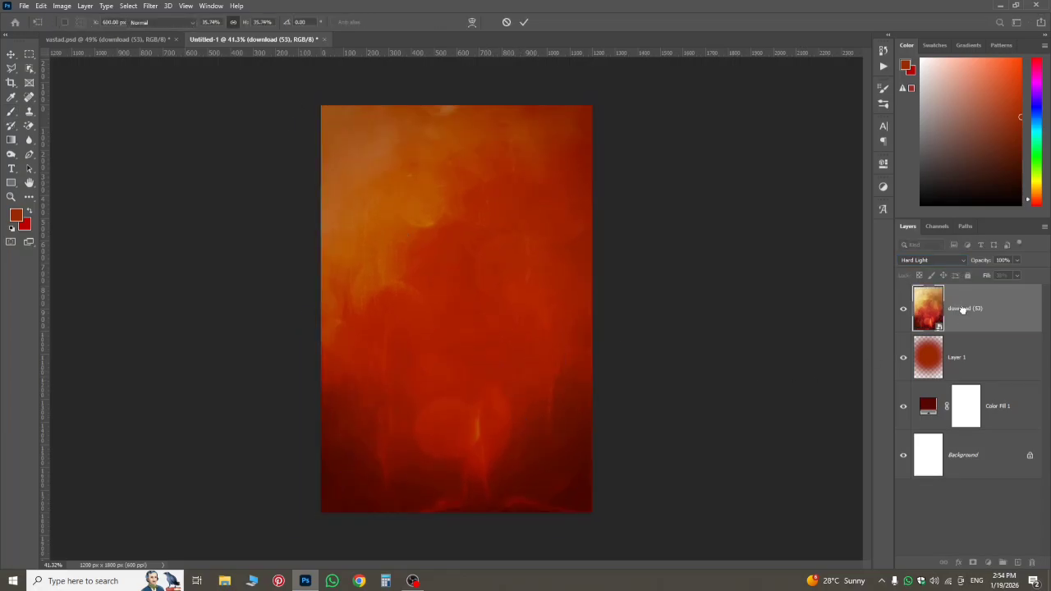
pyautogui.press('b')
pyautogui.moveTo(984, 277); pyautogui.dragTo(978, 280)
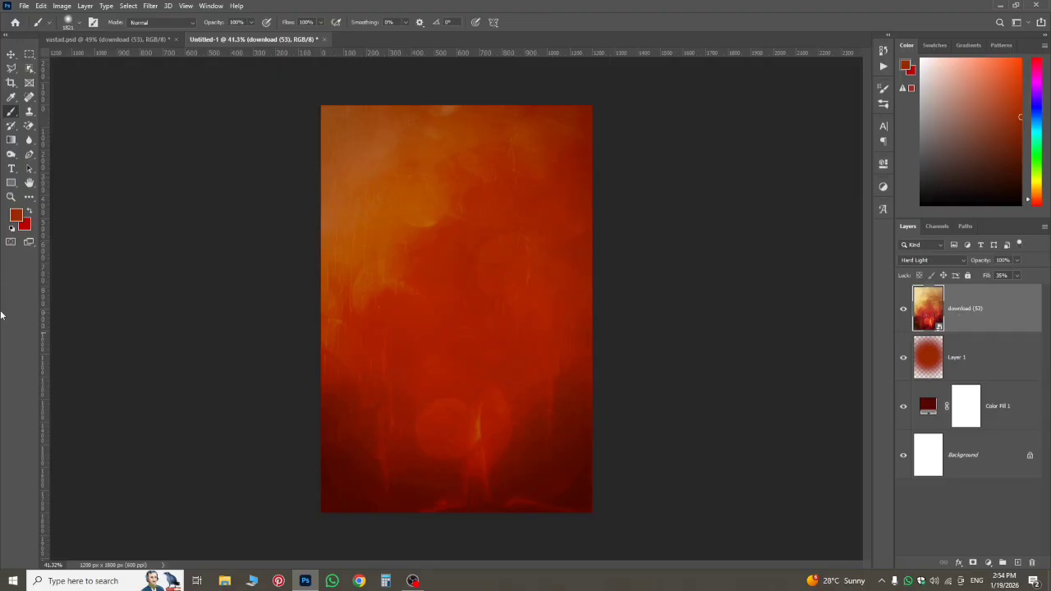
# - Copy the Lumina oil painting layer with its mask from vastad.psd into the new document above download (53)
pyautogui.click(151, 38)
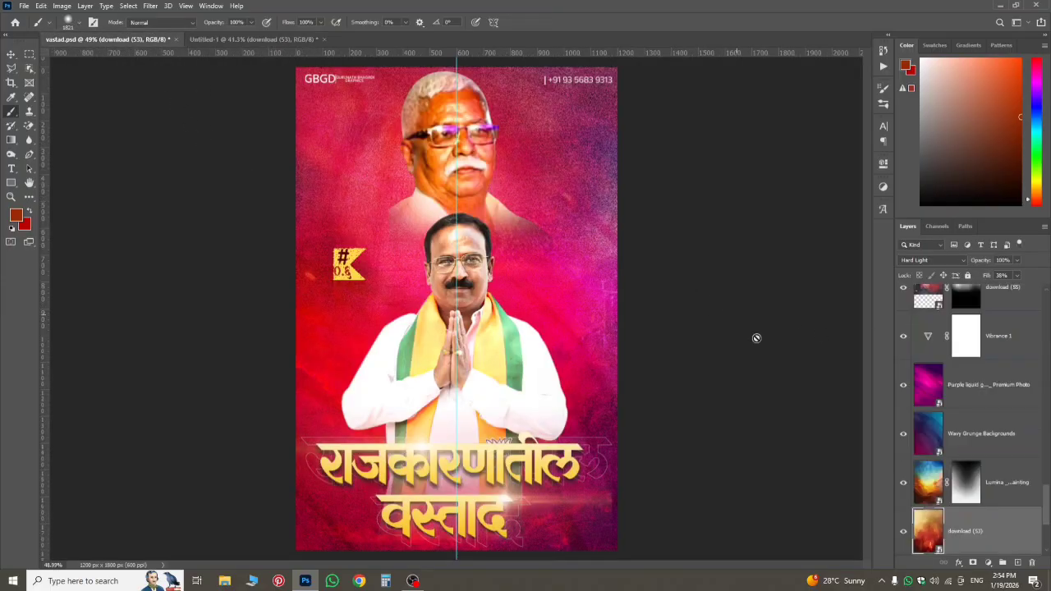
pyautogui.click(1014, 488)
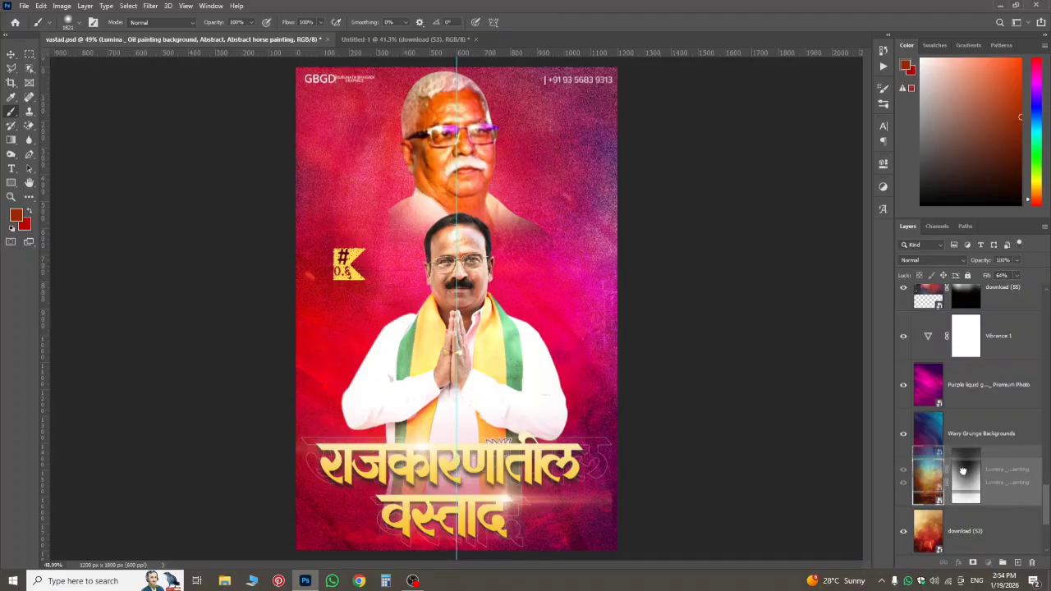
pyautogui.moveTo(1017, 488); pyautogui.dragTo(476, 336)
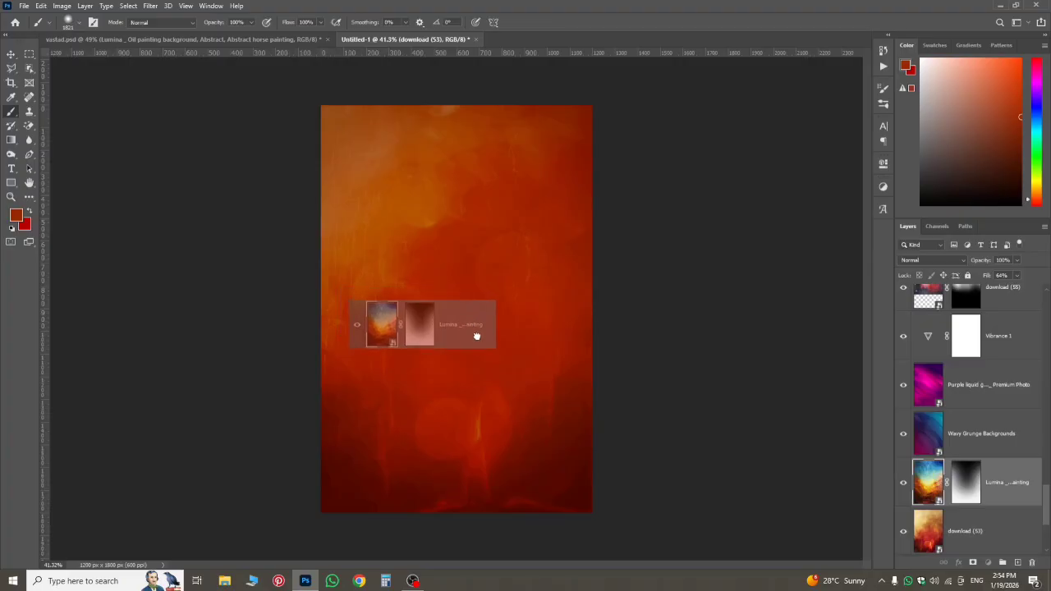
pyautogui.moveTo(585, 316); pyautogui.dragTo(481, 347)
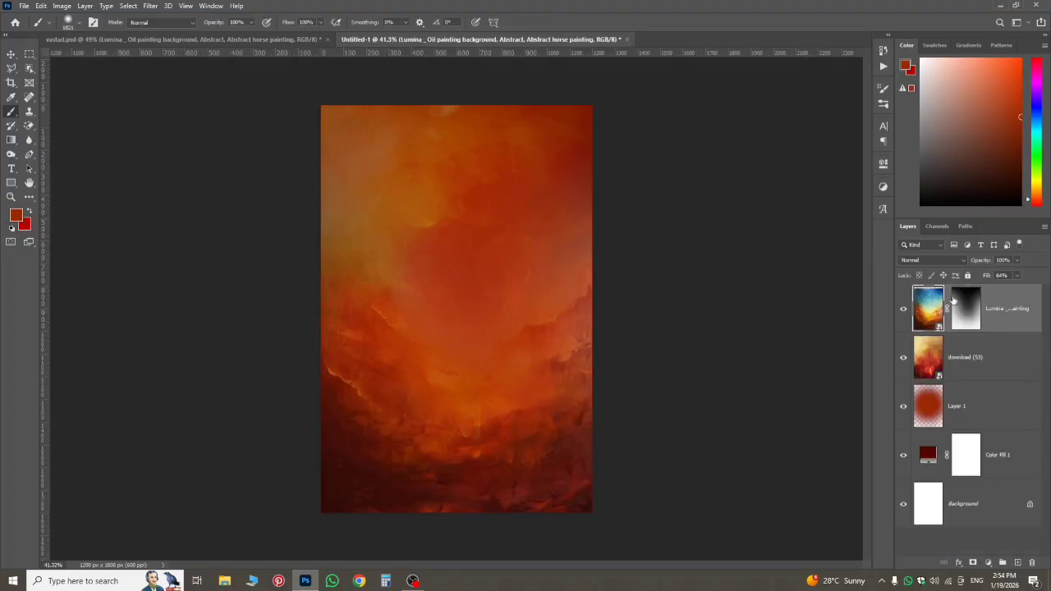
# - Delete the layer mask from the copied Lumina painting layer
pyautogui.click(957, 315)
pyautogui.rightClick(976, 321)
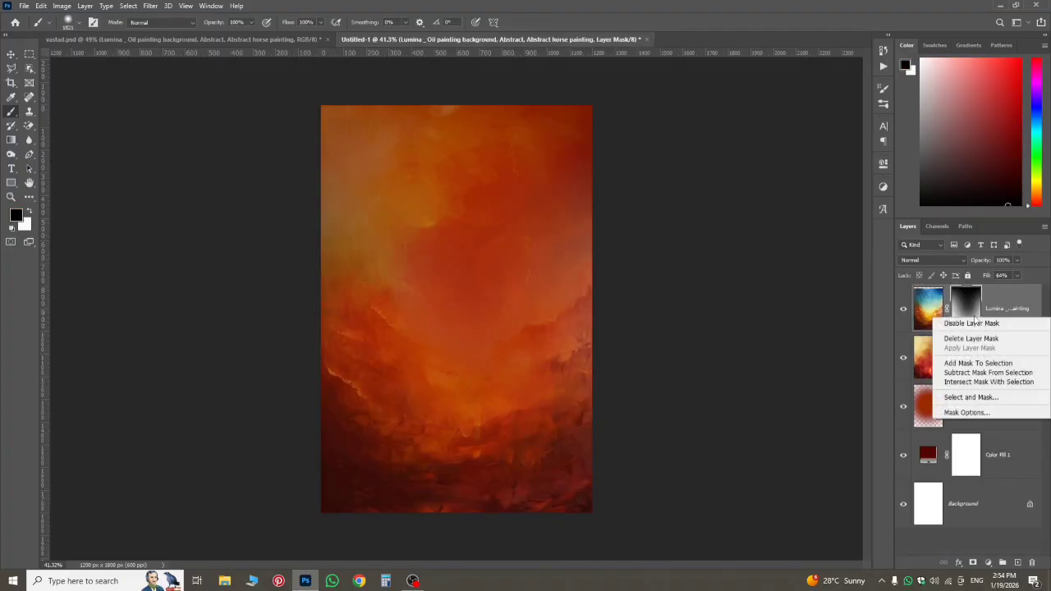
pyautogui.click(976, 339)
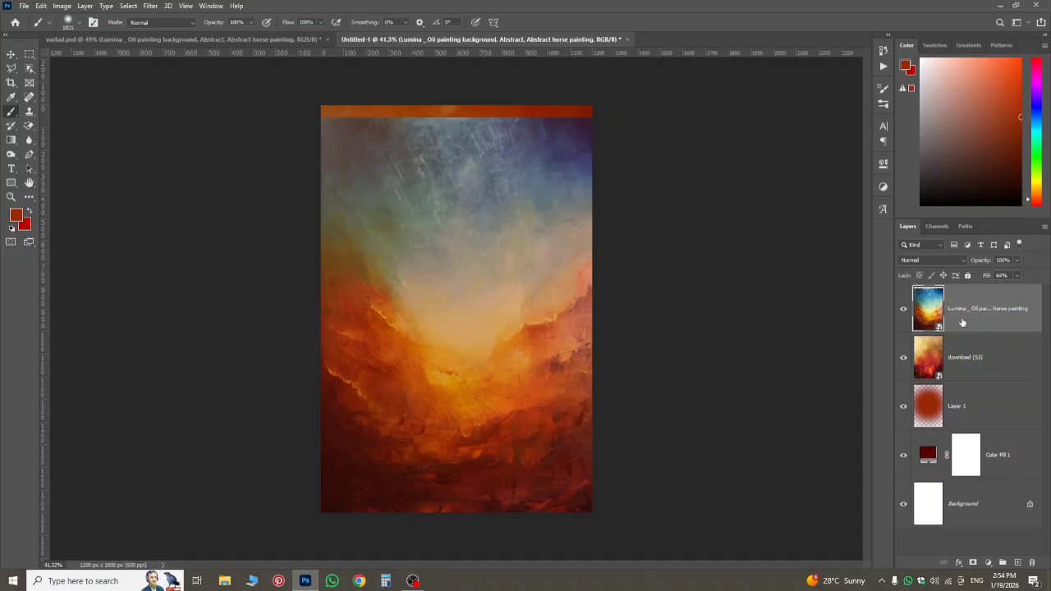
# - Move the Lumina painting up and scale it to about 22.69% so it covers the canvas completely
pyautogui.hotkey('ctrl', 't')
pyautogui.moveTo(569, 401); pyautogui.dragTo(568, 385)
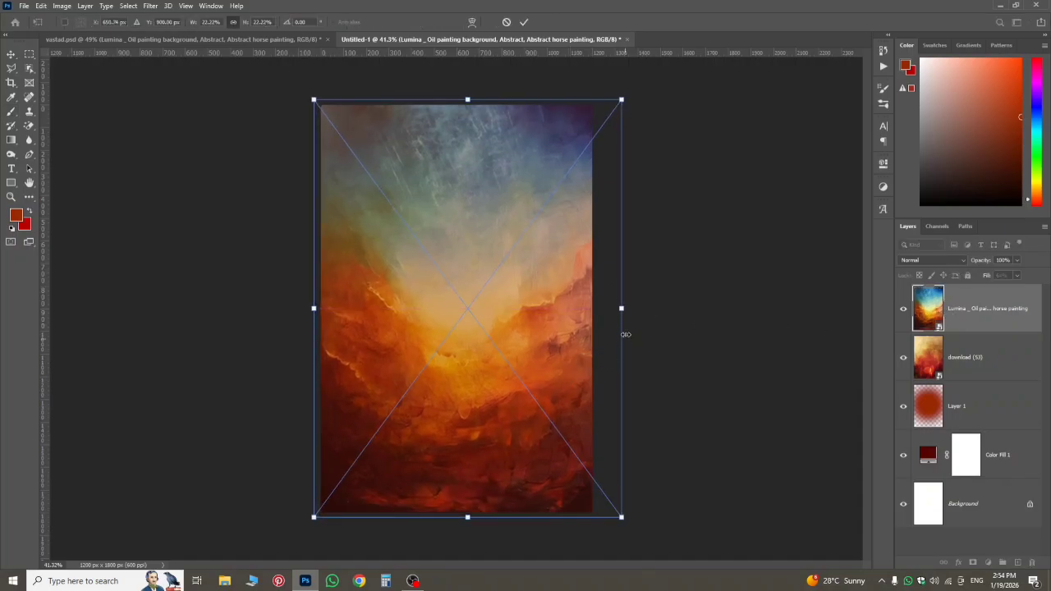
pyautogui.moveTo(622, 313); pyautogui.dragTo(625, 309)
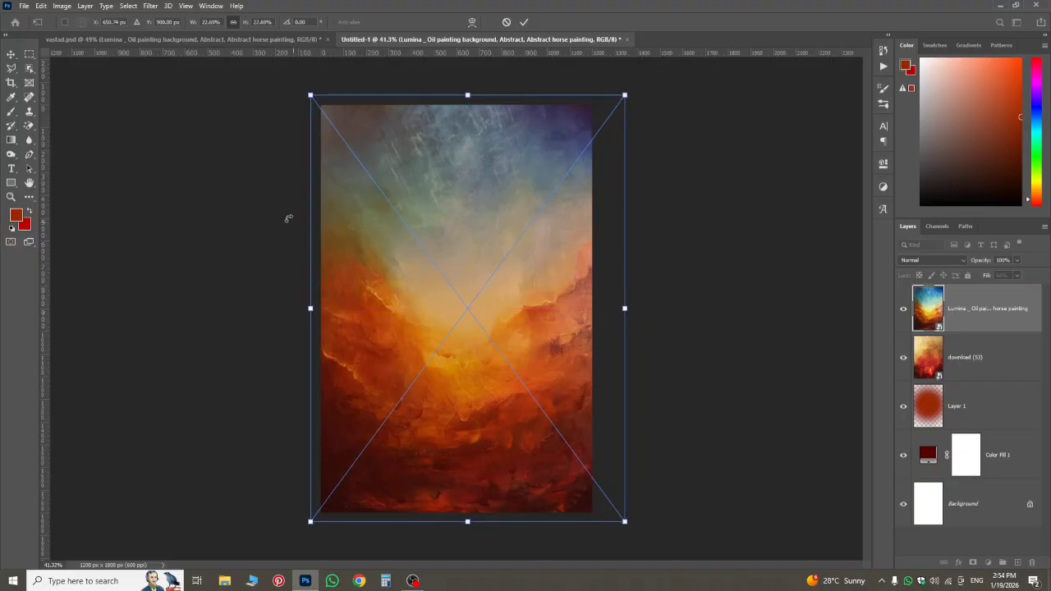
pyautogui.press('Return')
pyautogui.press('b')
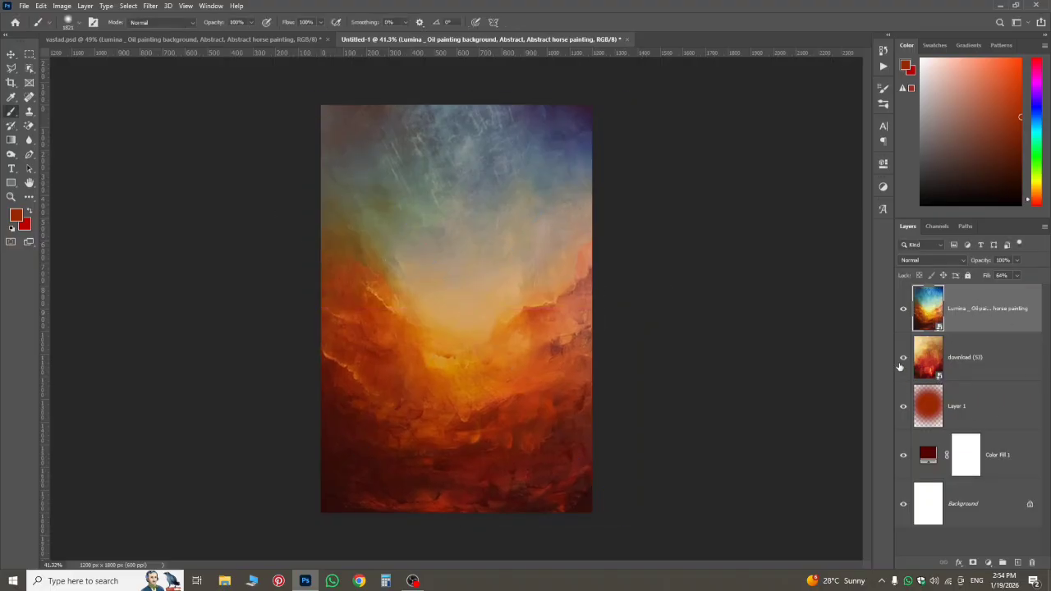
# - Add a black layer mask that hides the Lumina painting and make white the painting color
pyautogui.keyDown('alt'); pyautogui.click(974, 564); pyautogui.keyUp('alt')
pyautogui.press(']')
pyautogui.press(']')
pyautogui.press(']')
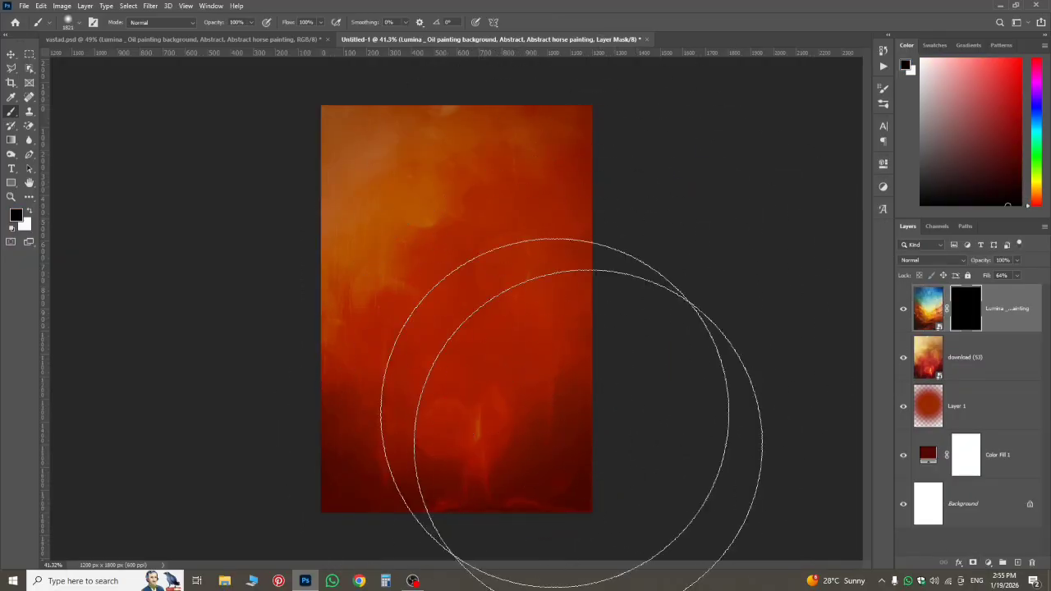
pyautogui.scroll(-2, 547, 384)
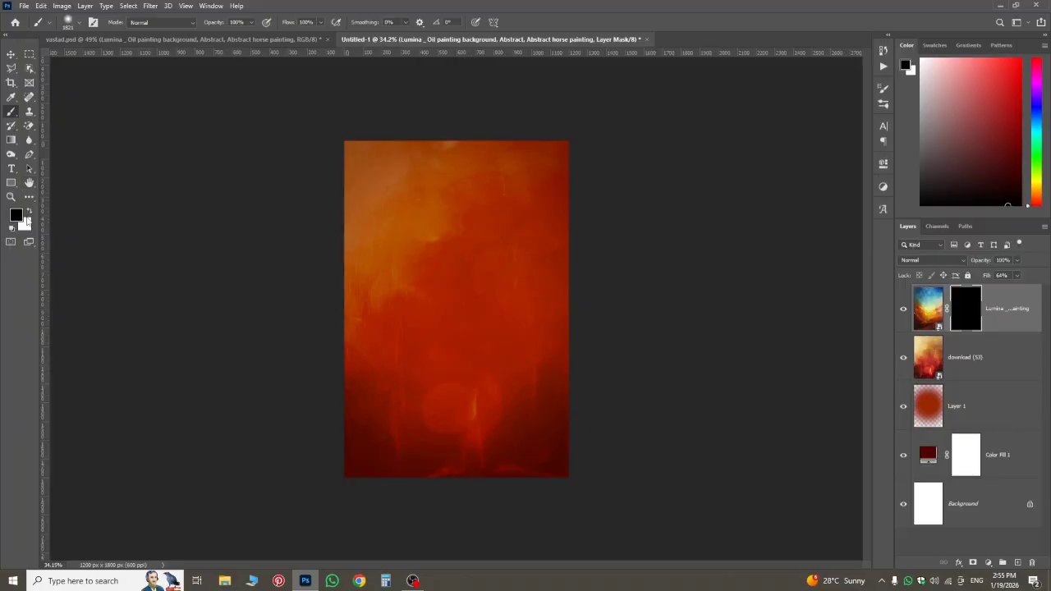
pyautogui.click(28, 211)
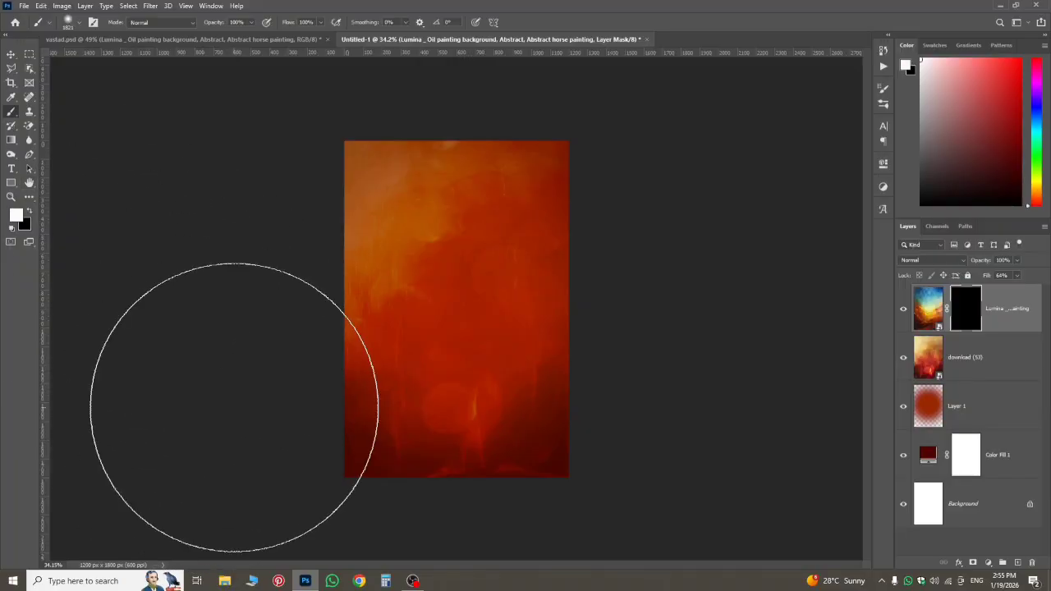
# - Paint white on the Lumina mask with a huge soft brush along the canvas's lower half and sides to reveal the painting there
pyautogui.press(']')
pyautogui.click(234, 408)
pyautogui.moveTo(234, 407)
pyautogui.mouseDown()
pyautogui.moveTo(241, 458)
pyautogui.moveTo(363, 535)
pyautogui.moveTo(428, 538)
pyautogui.mouseUp()
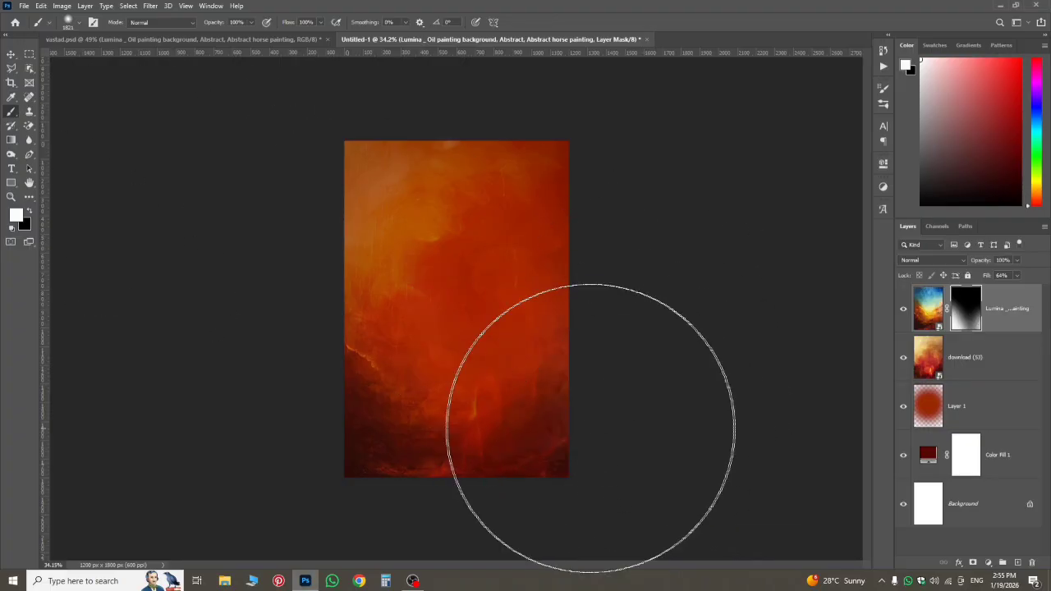
pyautogui.moveTo(590, 429)
pyautogui.mouseDown()
pyautogui.moveTo(540, 455)
pyautogui.moveTo(676, 423)
pyautogui.moveTo(620, 468)
pyautogui.moveTo(402, 450)
pyautogui.mouseUp()
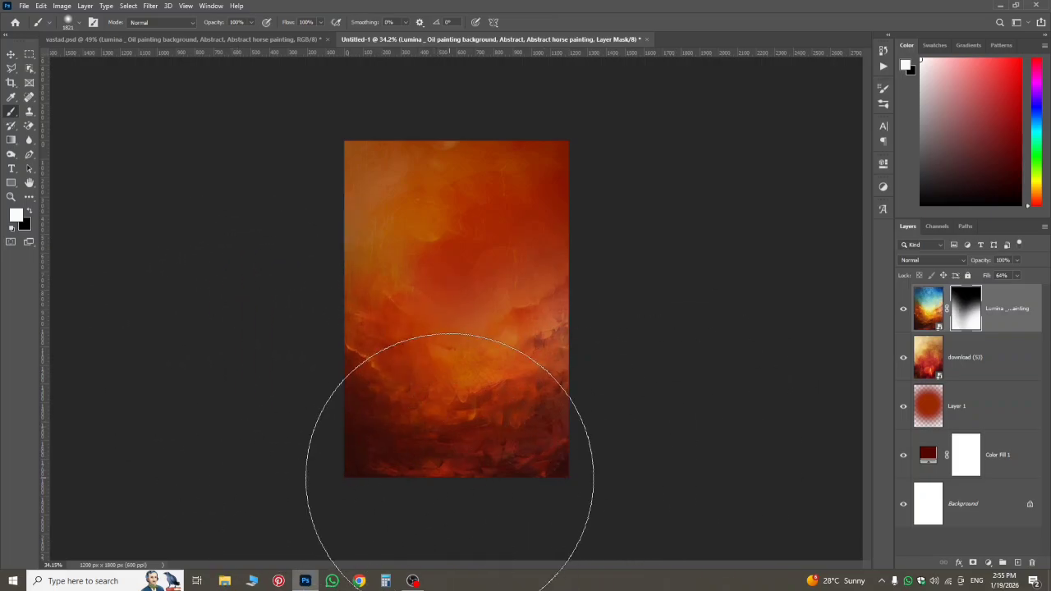
pyautogui.scroll(-2, 450, 476)
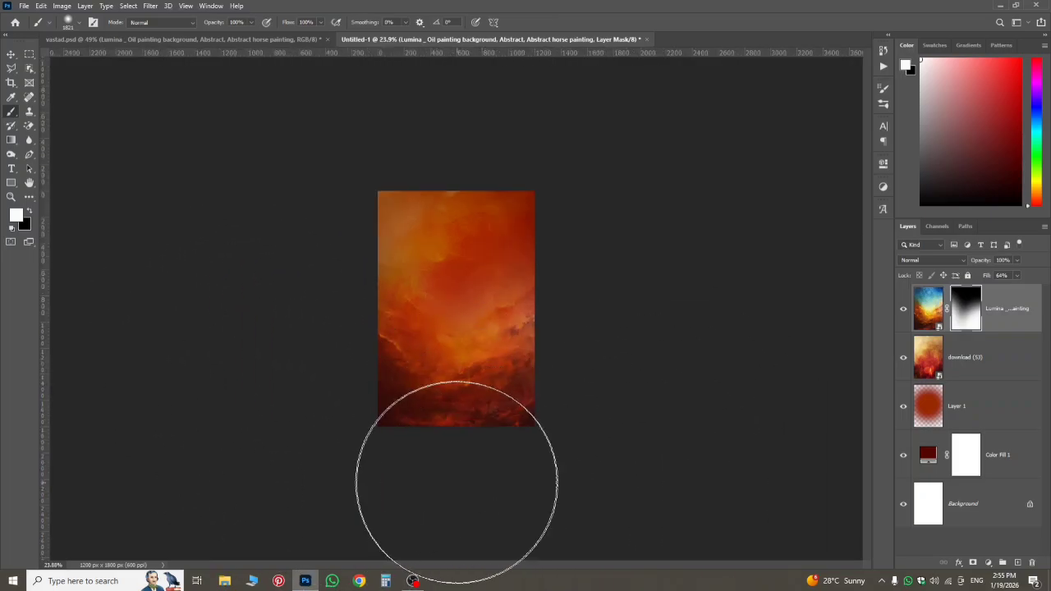
pyautogui.moveTo(596, 342)
pyautogui.mouseDown()
pyautogui.moveTo(612, 322)
pyautogui.moveTo(456, 417)
pyautogui.moveTo(293, 379)
pyautogui.mouseUp()
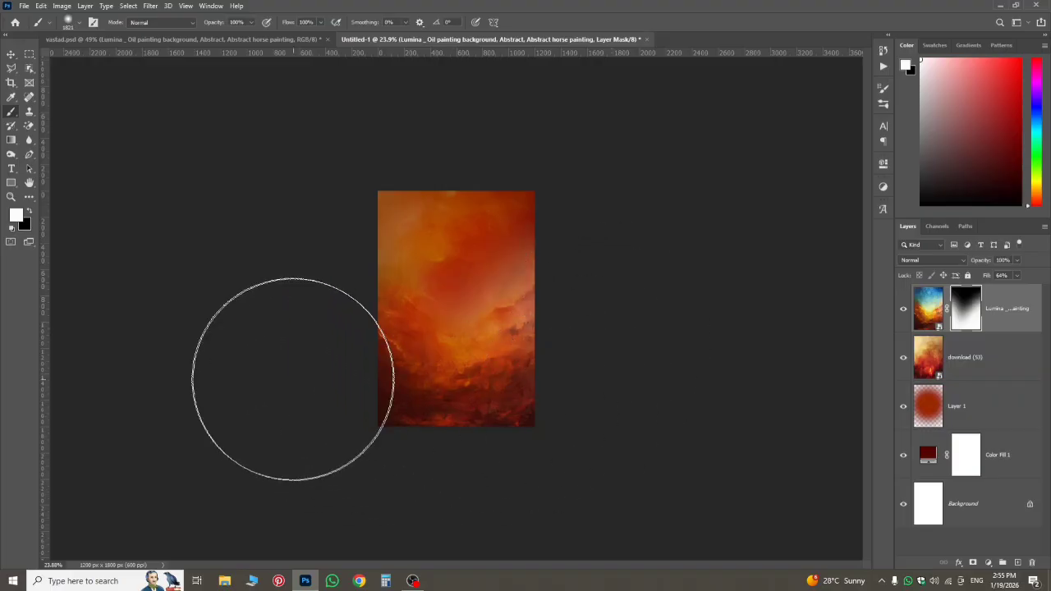
pyautogui.scroll(2, 476, 355)
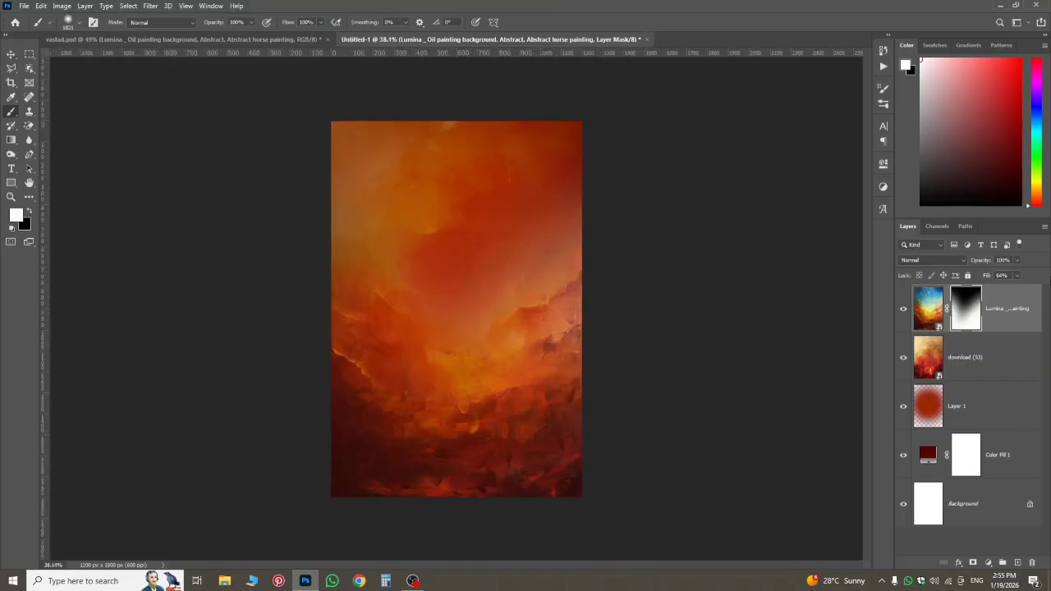
# - Set the fill of the Lumina painting layer to 47%
pyautogui.click(929, 308)
pyautogui.scroll(2, 537, 369)
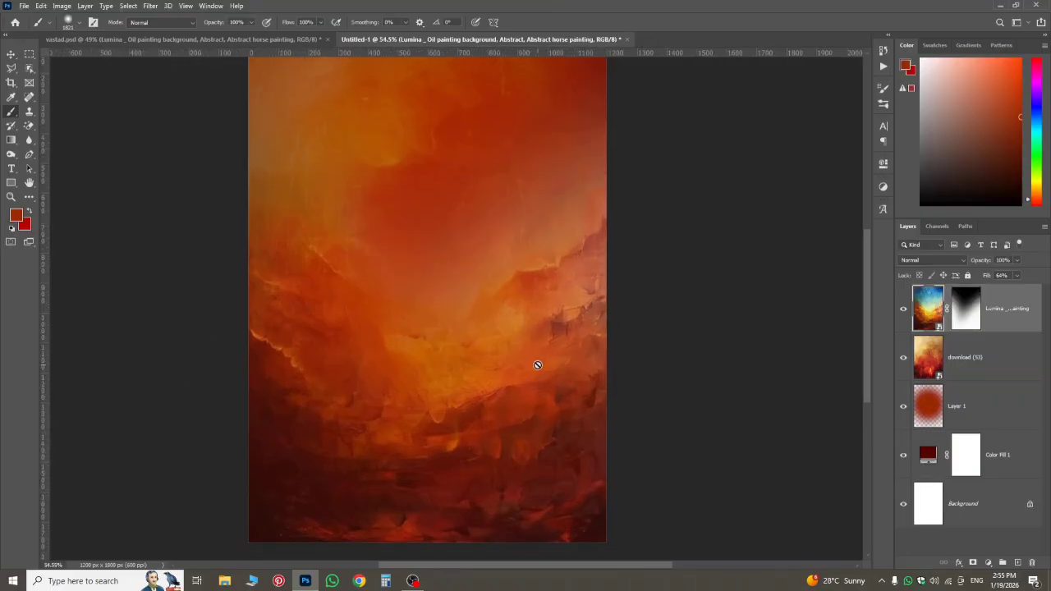
pyautogui.scroll(-2, 537, 365)
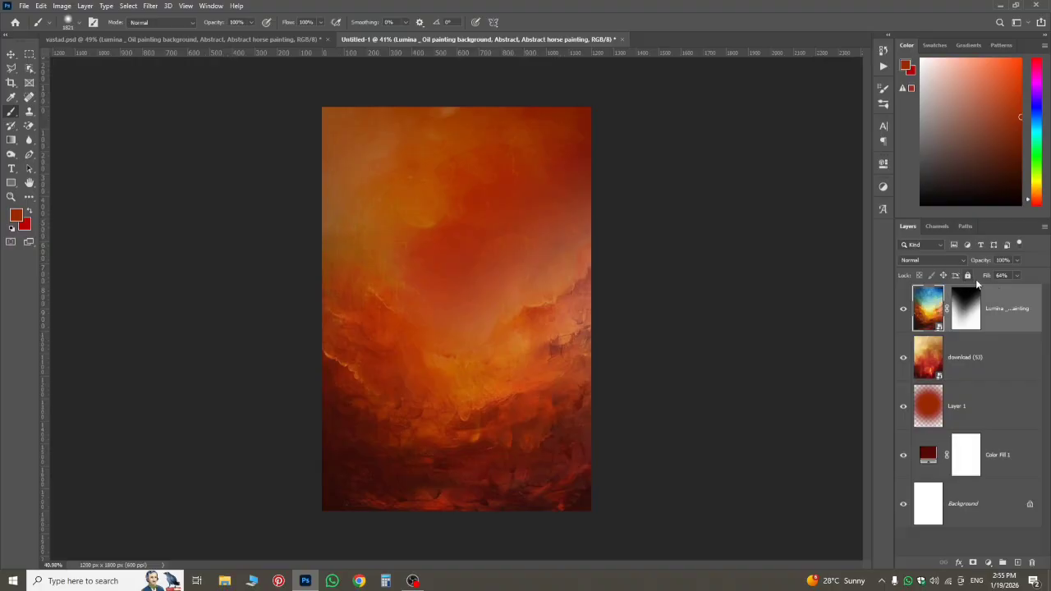
pyautogui.moveTo(988, 277); pyautogui.dragTo(991, 278)
pyautogui.write('0')
pyautogui.press('Return')
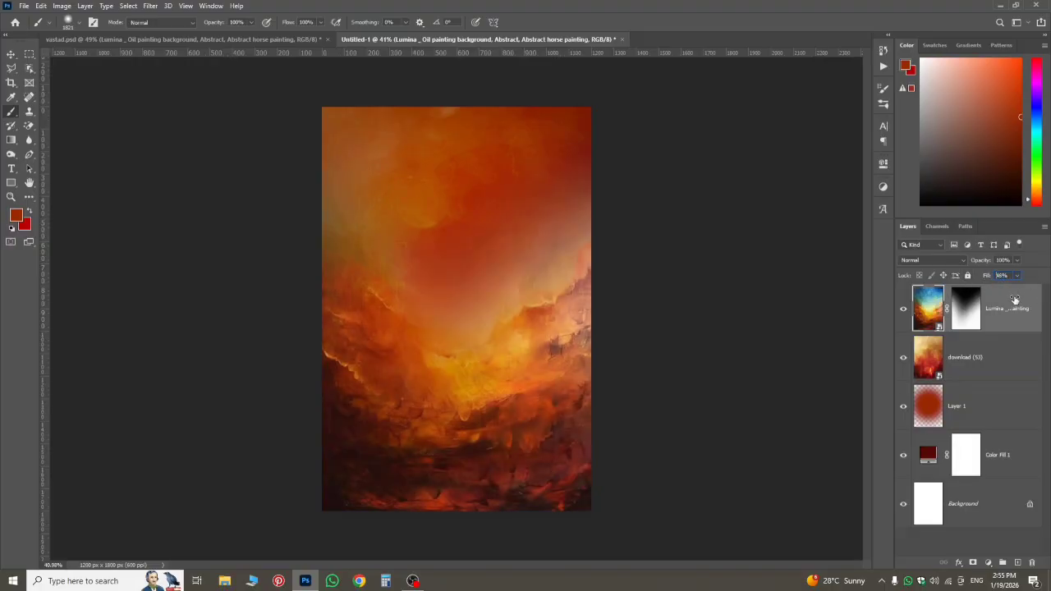
pyautogui.moveTo(980, 299); pyautogui.dragTo(993, 307)
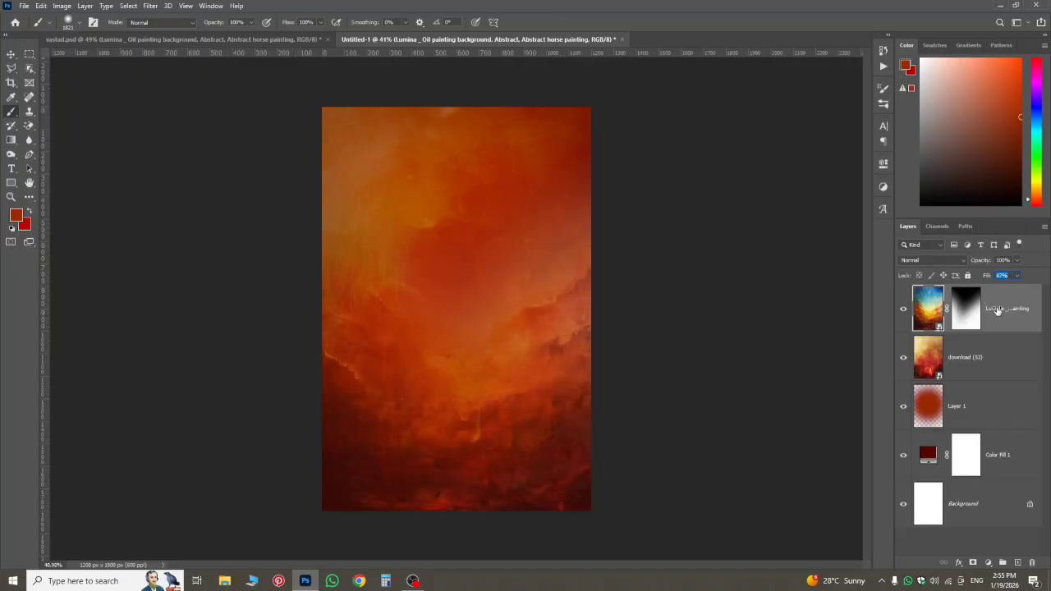
pyautogui.moveTo(998, 311); pyautogui.dragTo(998, 312)
# - Place the Wavy Grunge Backgrounds image from Downloads as an embedded layer above the Lumina painting, filling the canvas
pyautogui.click(24, 6)
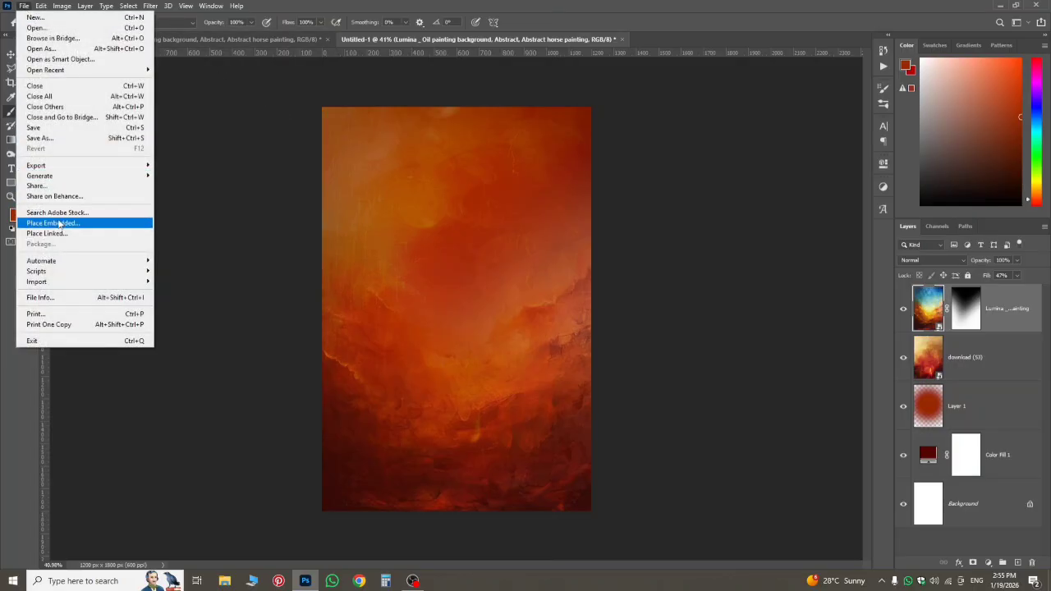
pyautogui.click(115, 222)
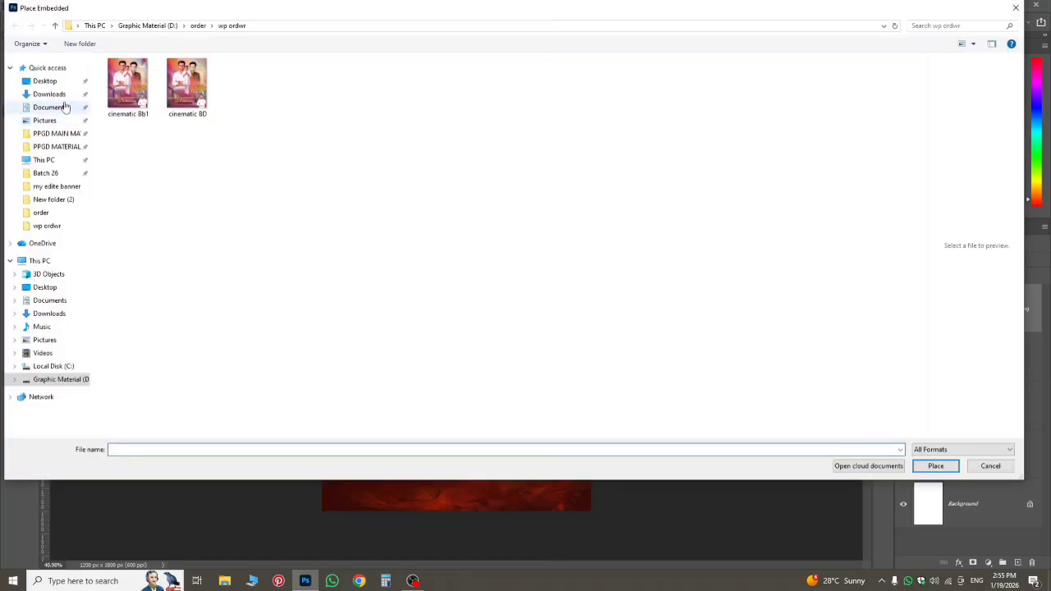
pyautogui.click(62, 107)
pyautogui.click(52, 94)
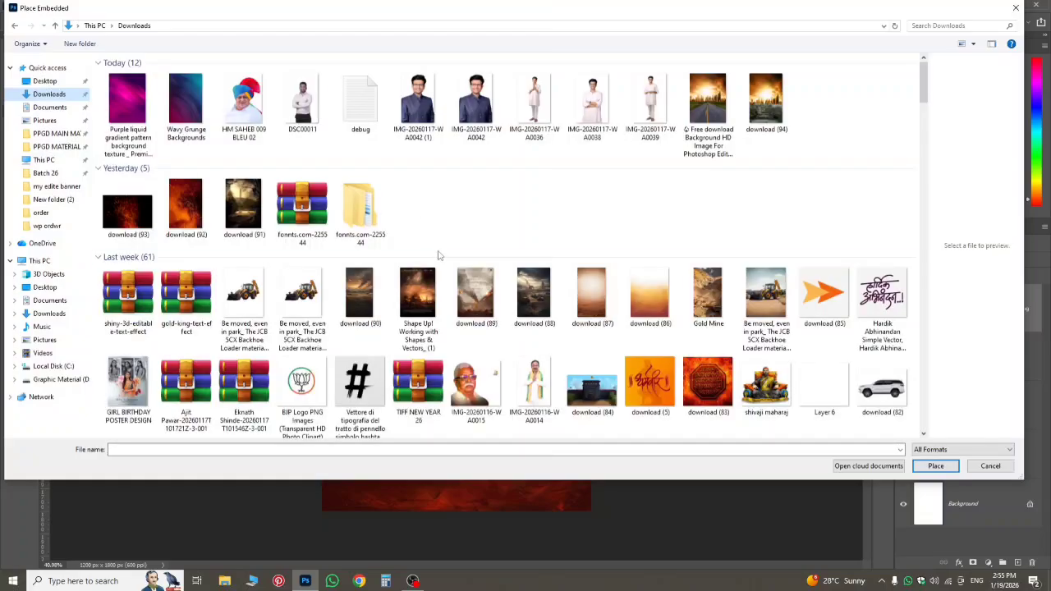
pyautogui.doubleClick(188, 107)
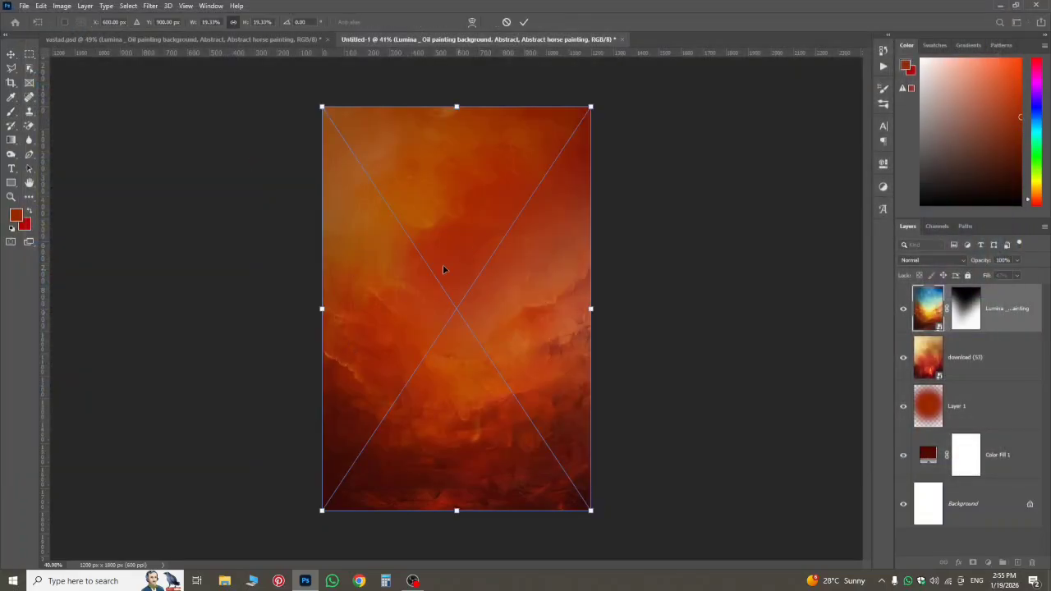
pyautogui.press('Return')
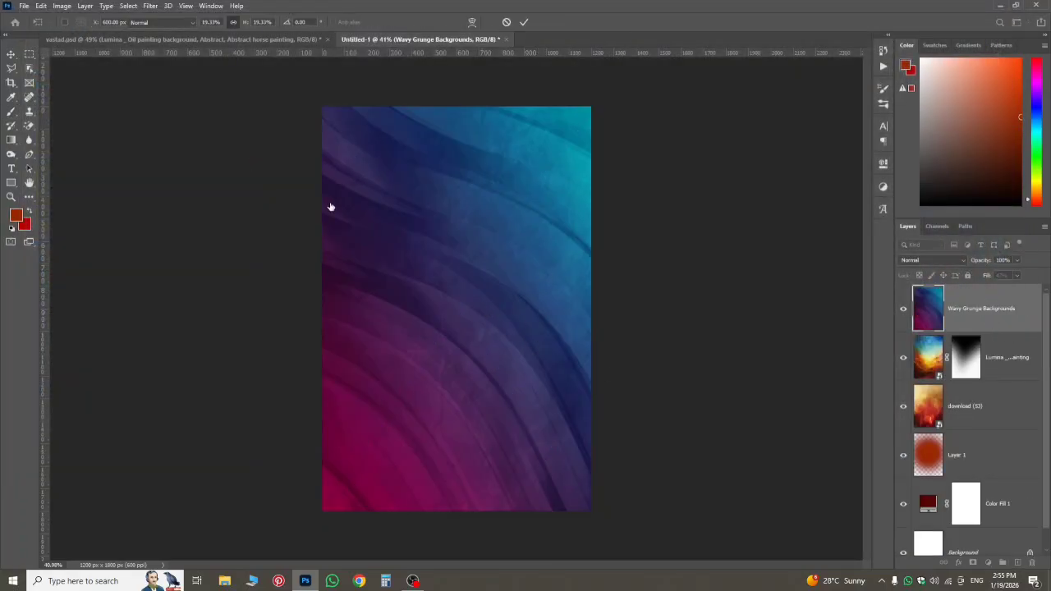
pyautogui.press('b')
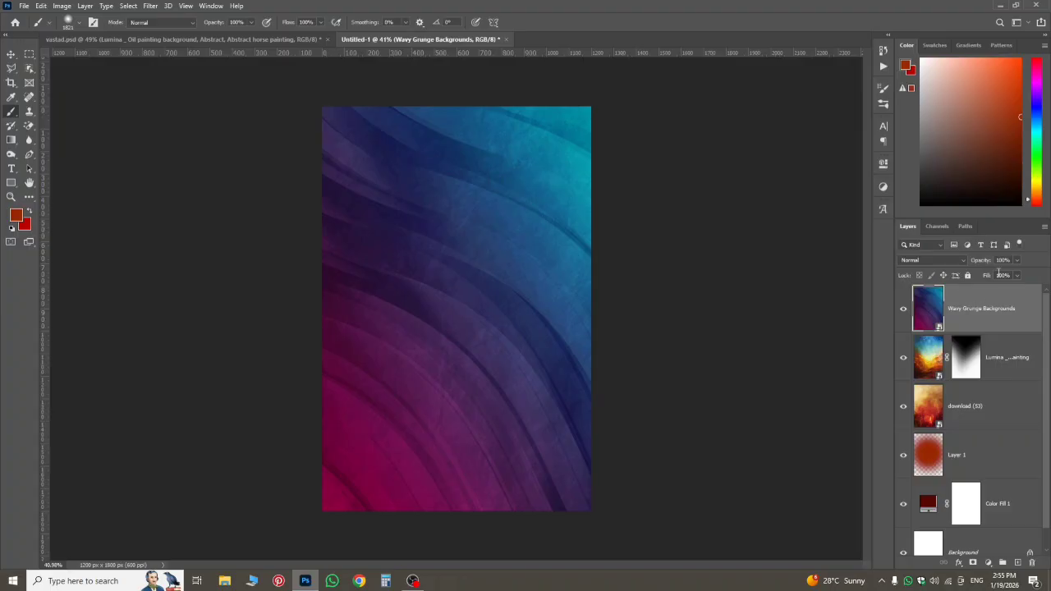
# - Set the Wavy Grunge Backgrounds layer to 76% fill and the Lighten blend mode
pyautogui.moveTo(990, 276); pyautogui.dragTo(978, 281)
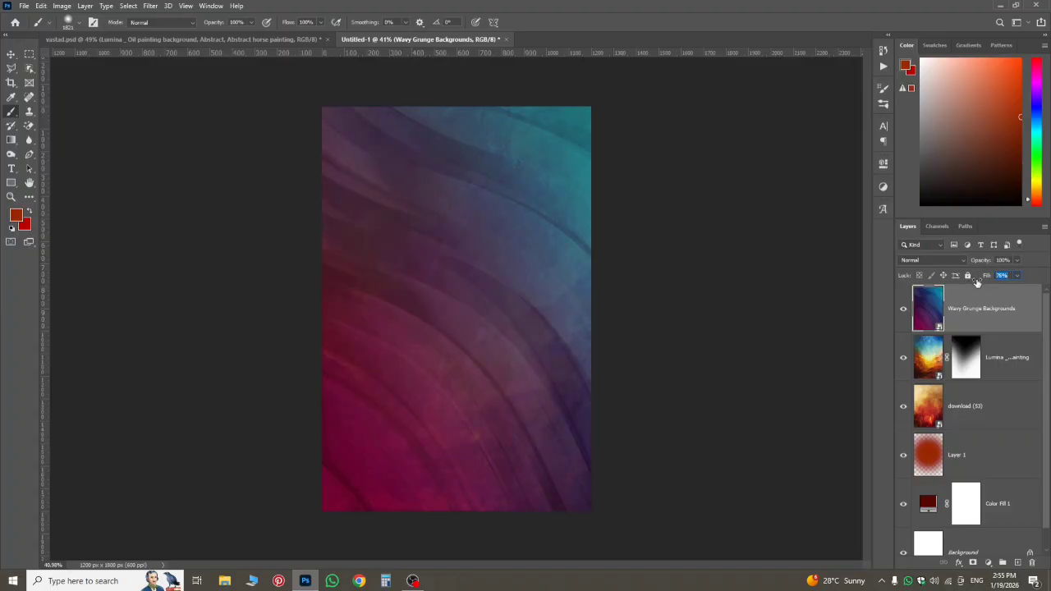
pyautogui.click(936, 261)
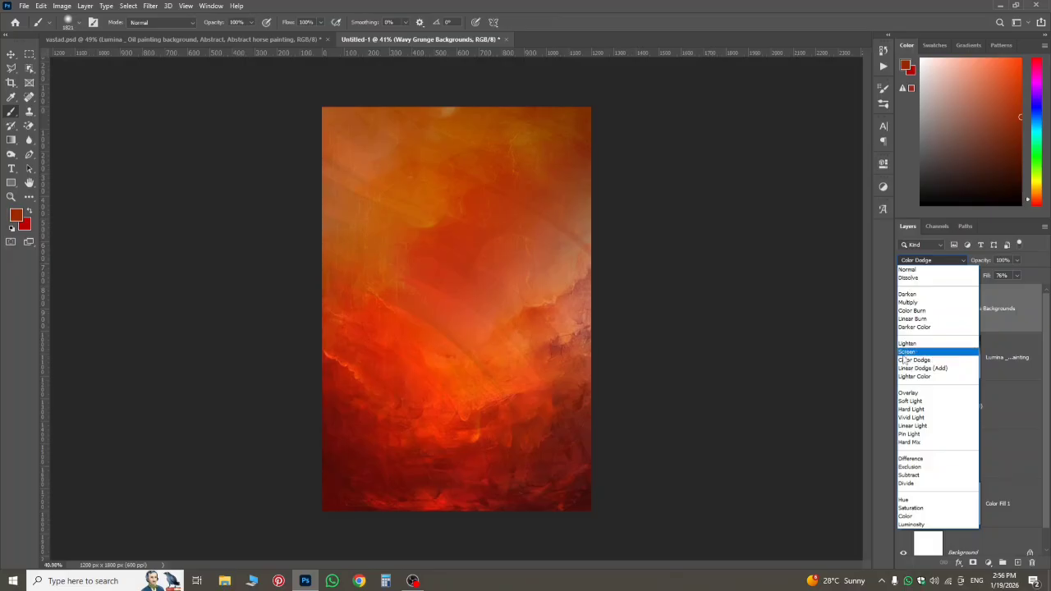
pyautogui.click(902, 345)
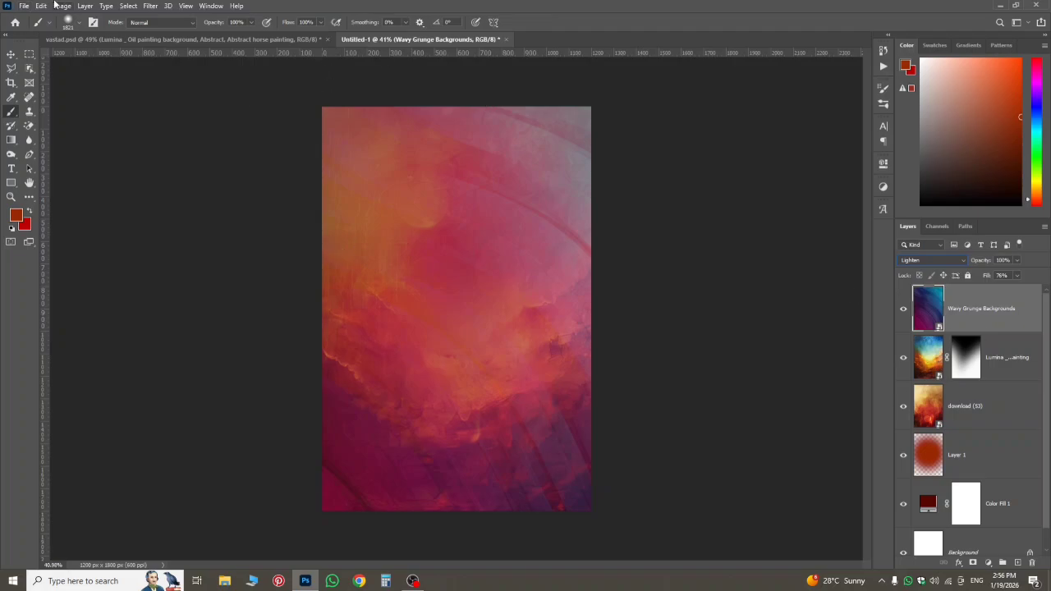
# - Place the Purple liquid gradient pattern image from Downloads as an embedded top layer, stretched to fill the 1200 x 1800 px canvas
pyautogui.click(25, 6)
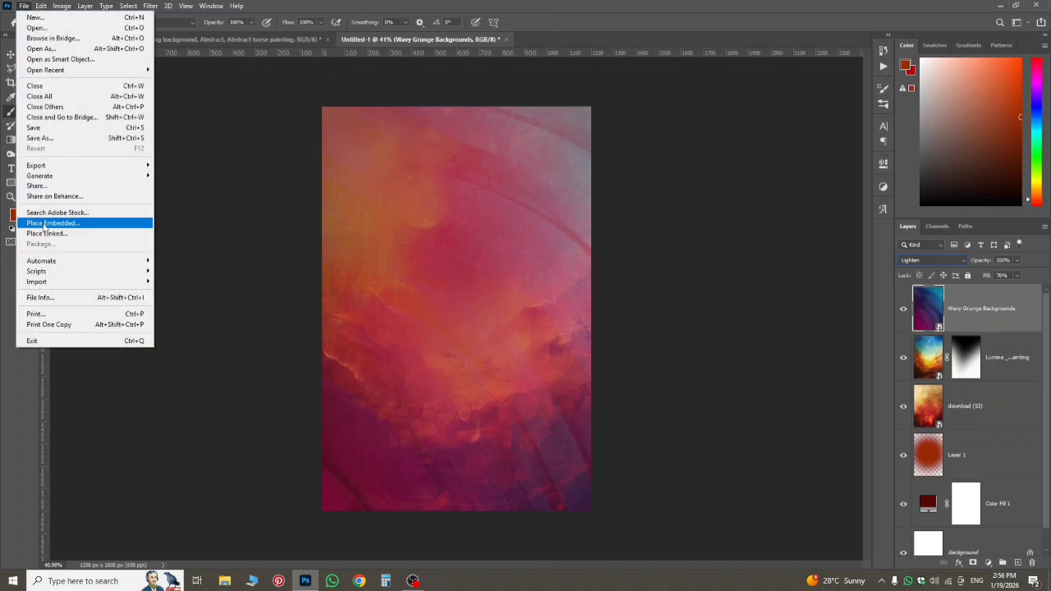
pyautogui.click(52, 222)
pyautogui.doubleClick(129, 106)
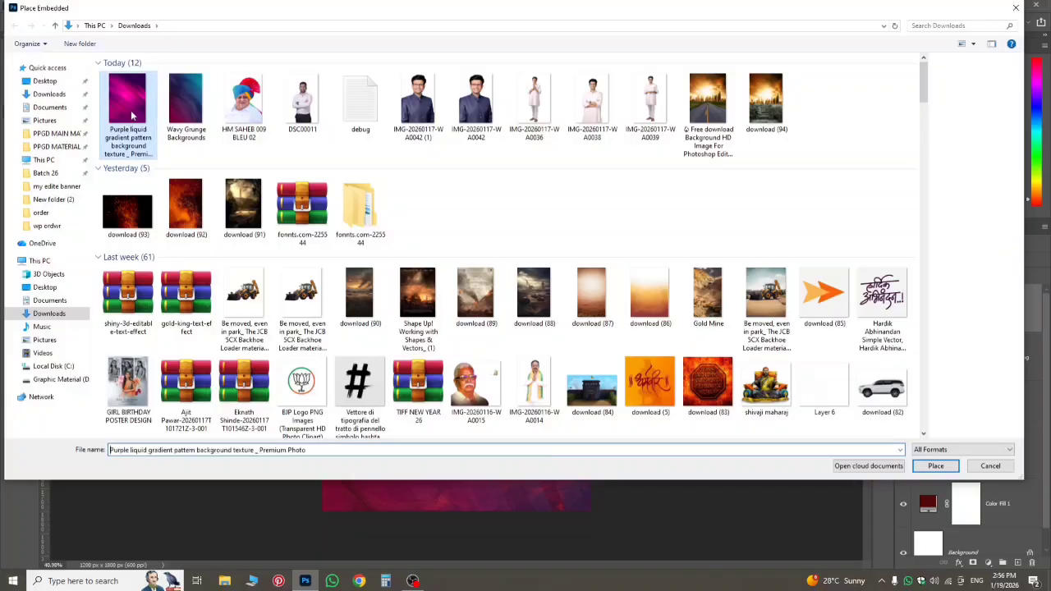
pyautogui.press('Return')
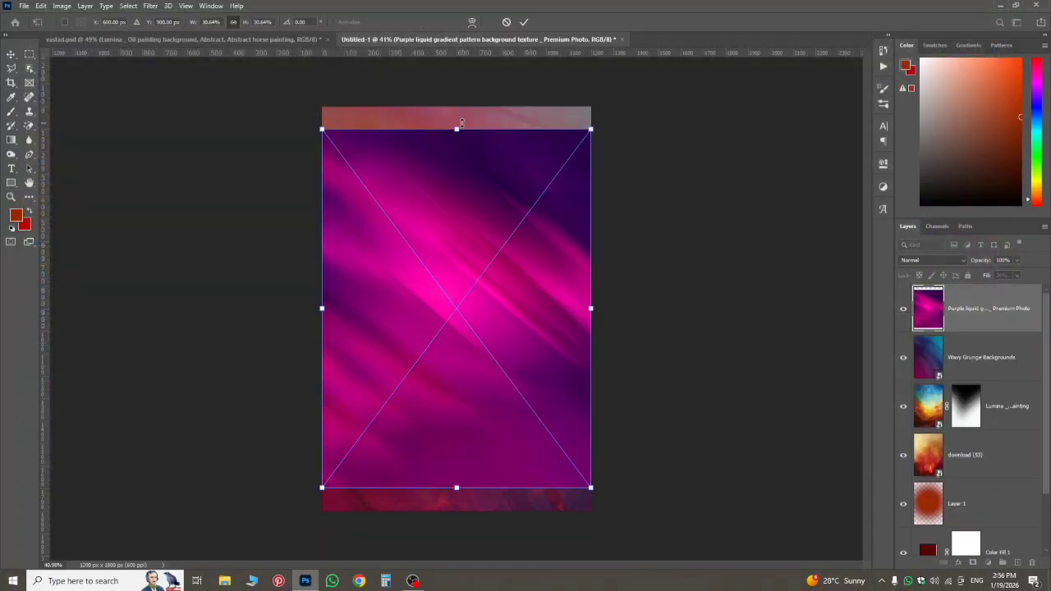
pyautogui.moveTo(456, 129); pyautogui.dragTo(455, 106)
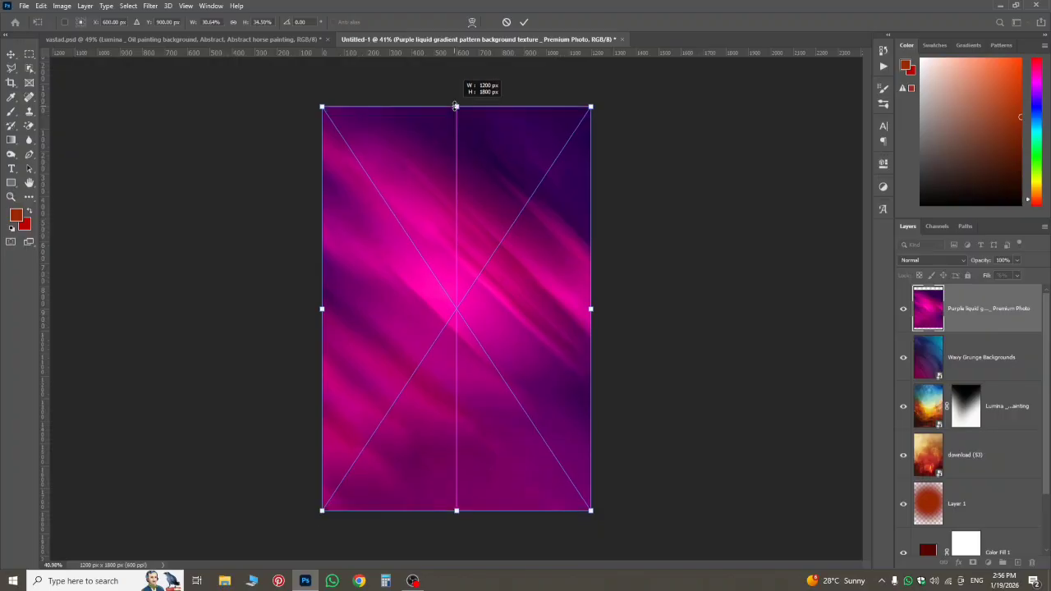
pyautogui.click(971, 313)
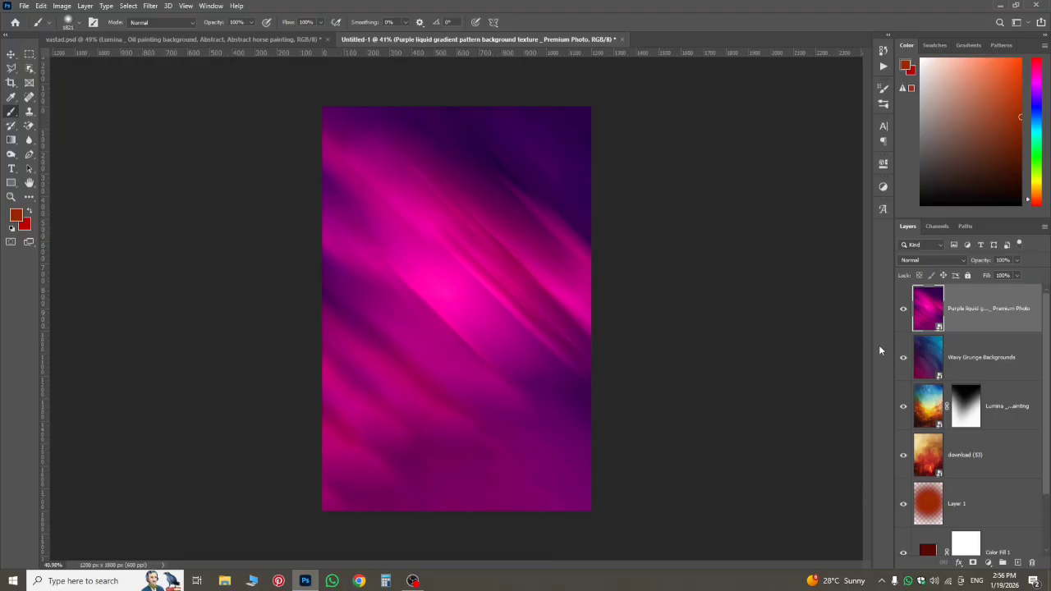
# - Set the Purple liquid gradient layer to 48% fill and the Overlay blend mode
pyautogui.moveTo(977, 277)
pyautogui.mouseDown()
pyautogui.moveTo(951, 267)
pyautogui.moveTo(957, 275)
pyautogui.mouseUp()
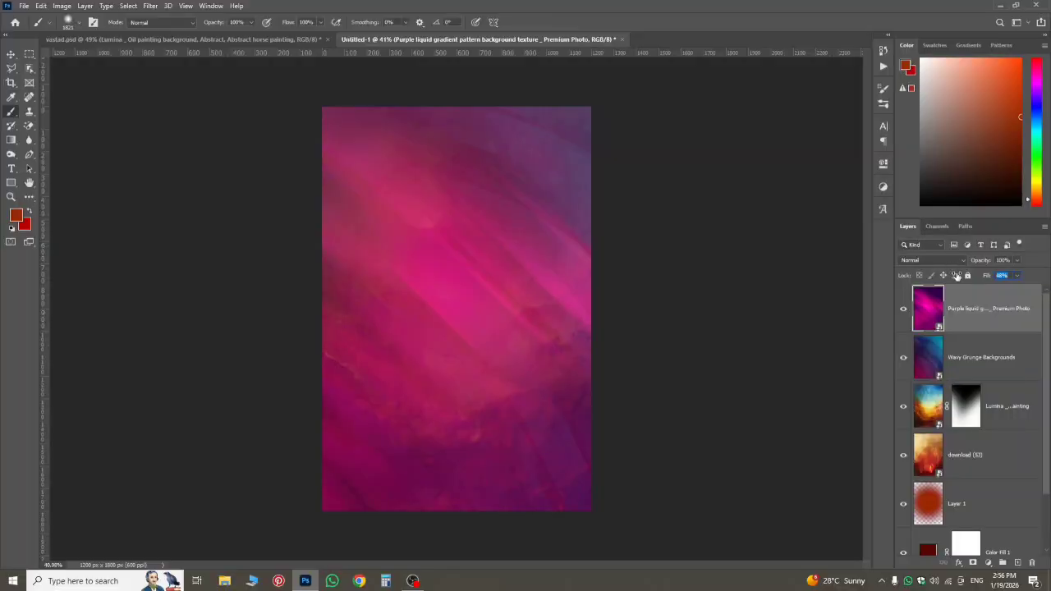
pyautogui.click(947, 260)
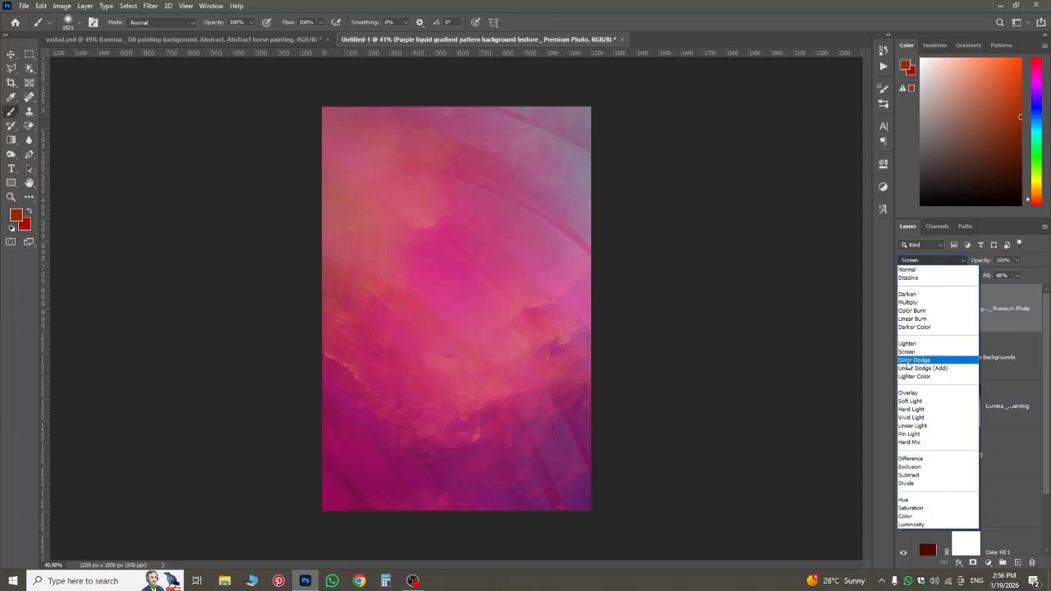
pyautogui.click(908, 394)
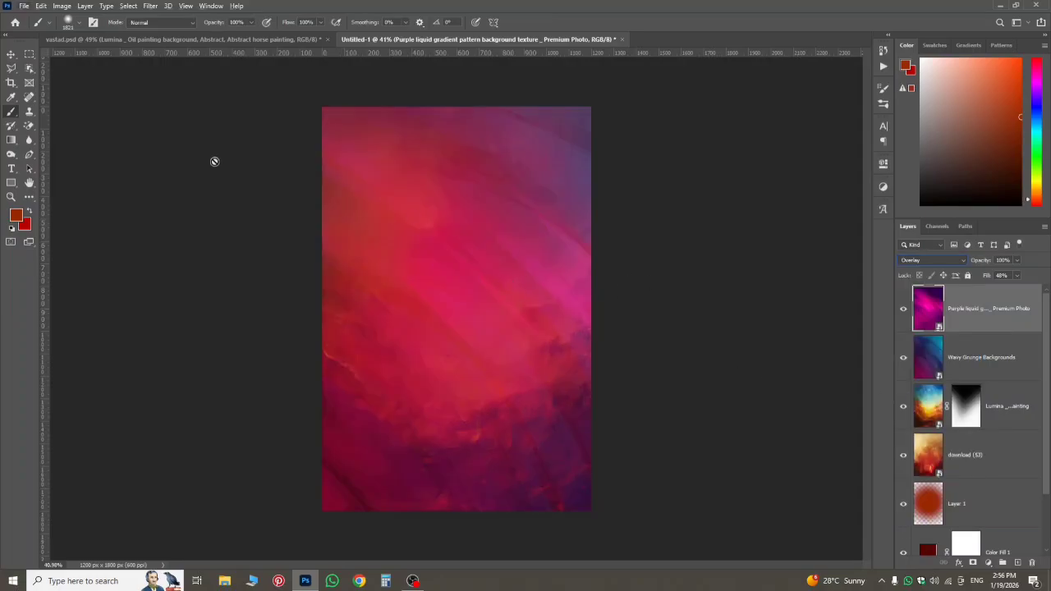
# - Add a Vibrance adjustment layer above the purple gradient with Vibrance +37 and Saturation +16
pyautogui.click(11, 53)
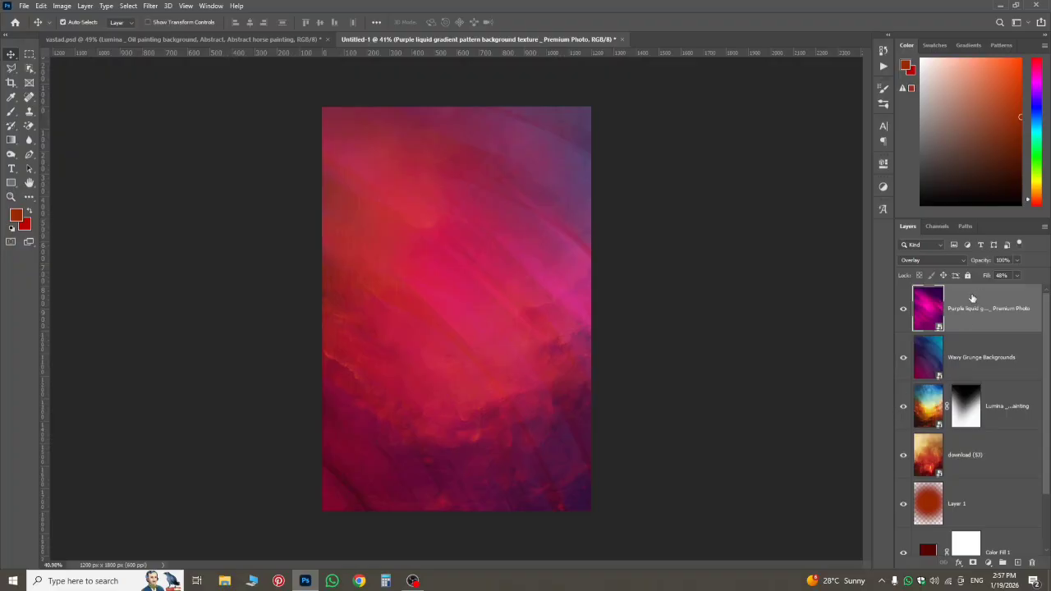
pyautogui.click(987, 563)
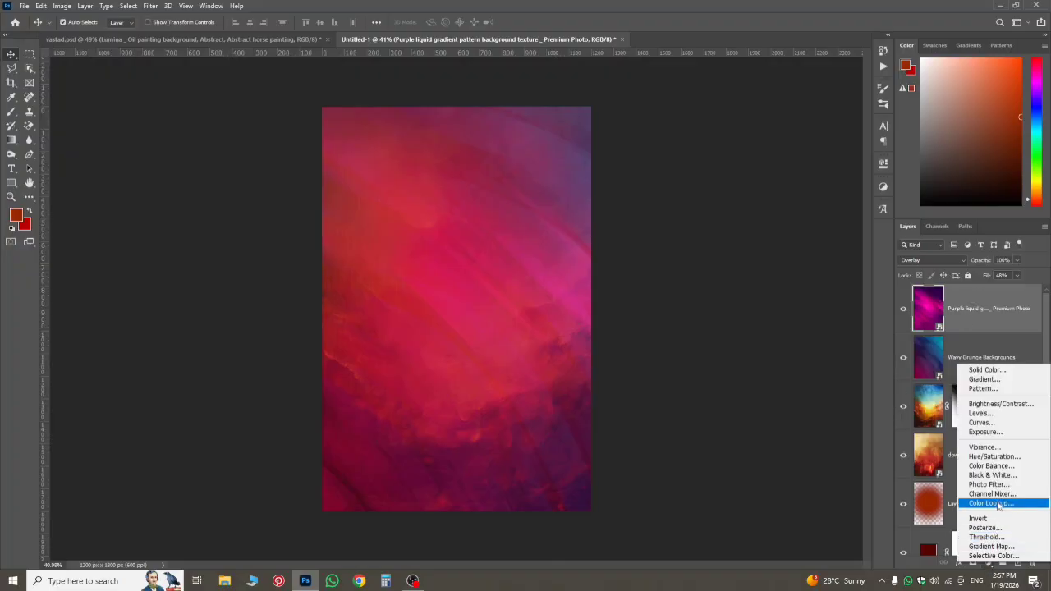
pyautogui.click(994, 448)
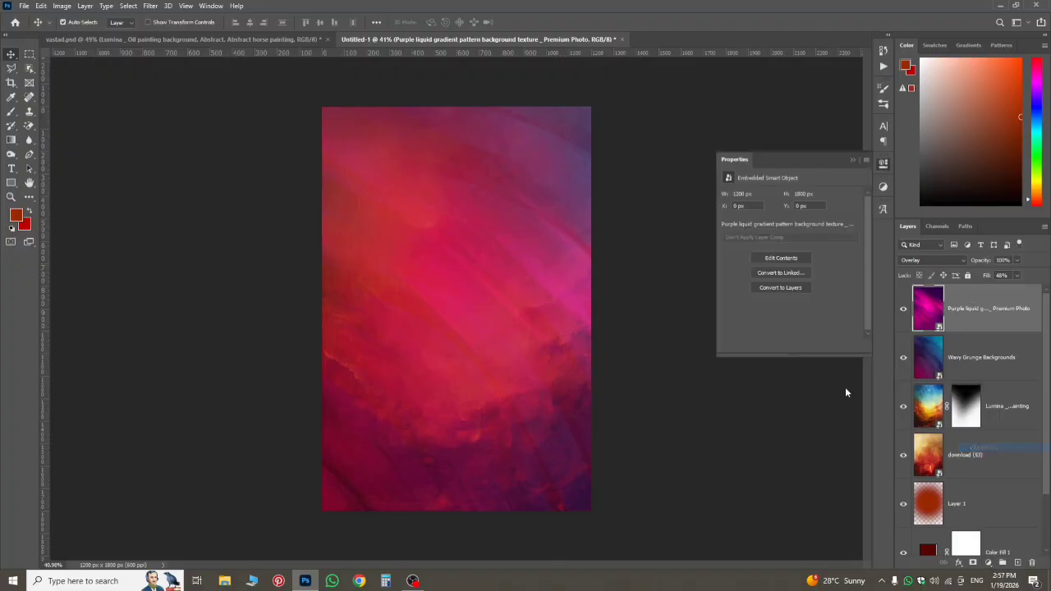
pyautogui.moveTo(788, 210); pyautogui.dragTo(801, 240)
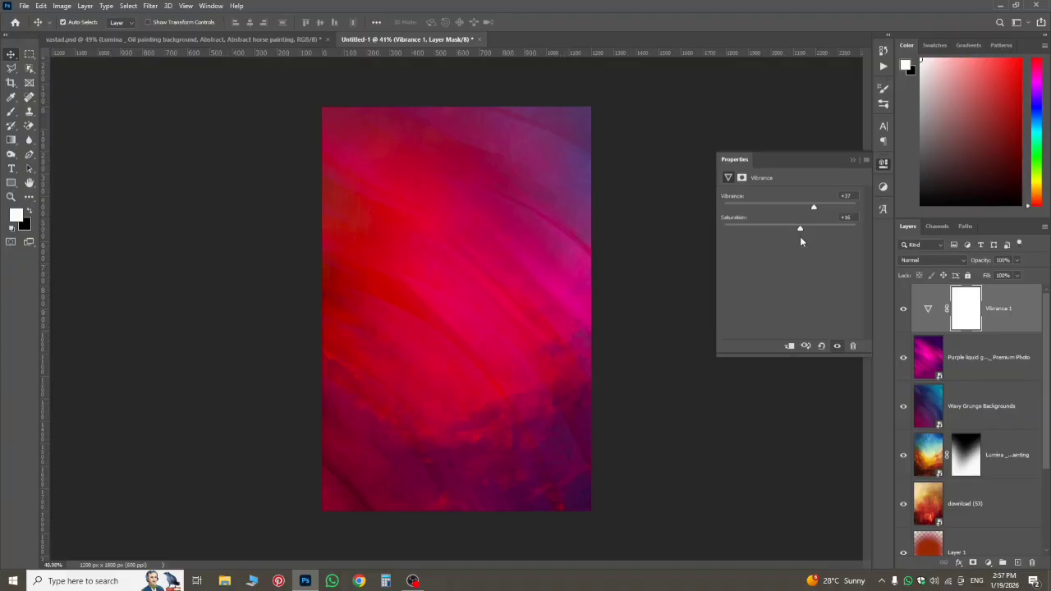
pyautogui.click(998, 305)
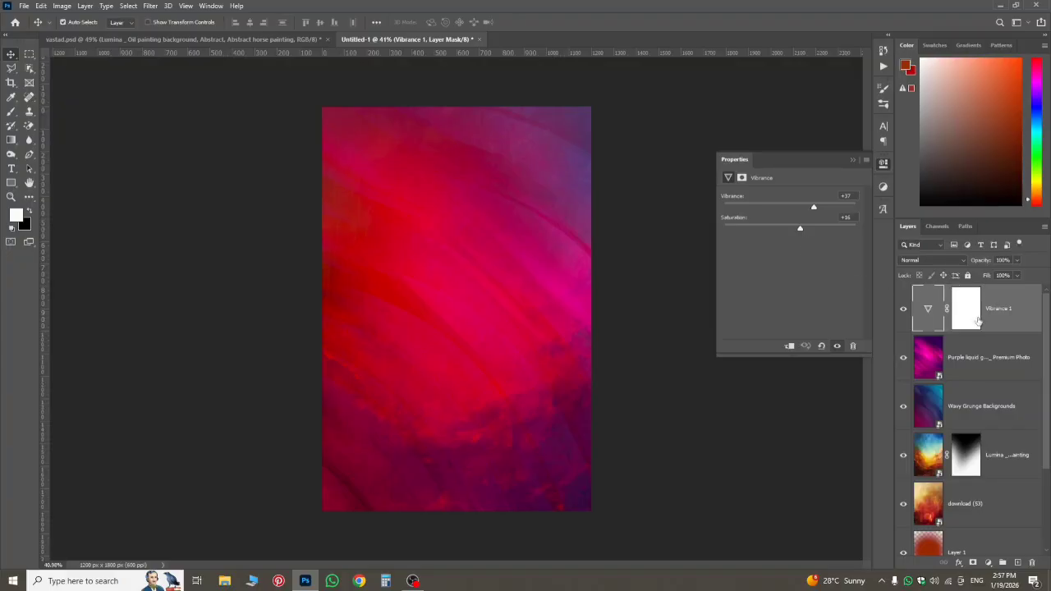
pyautogui.click(883, 167)
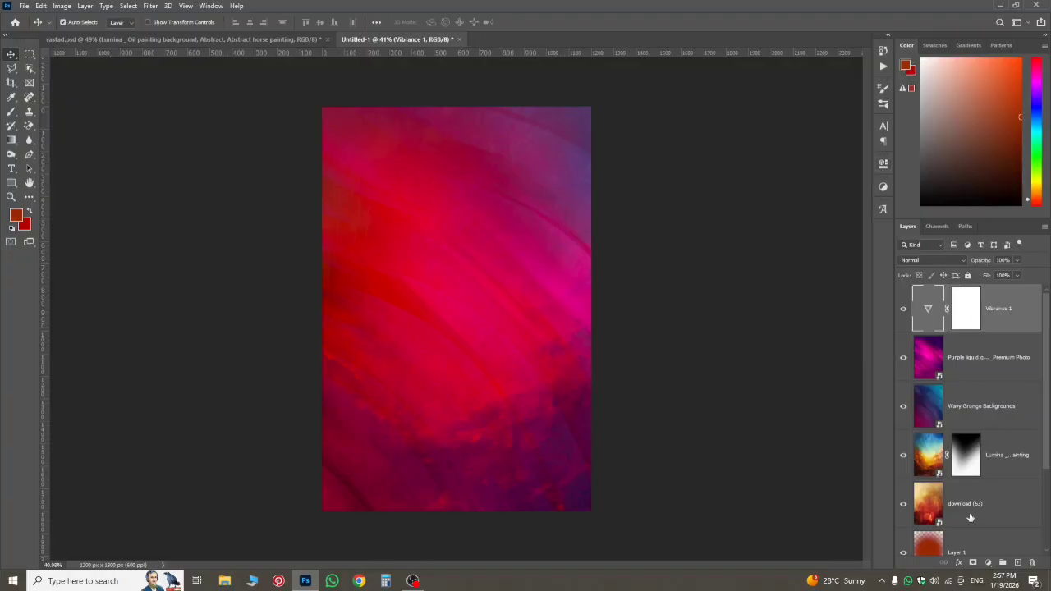
# - Add an Exposure adjustment layer above the Vibrance layer with Exposure +0.61 and Gamma Correction 0.95
pyautogui.click(994, 563)
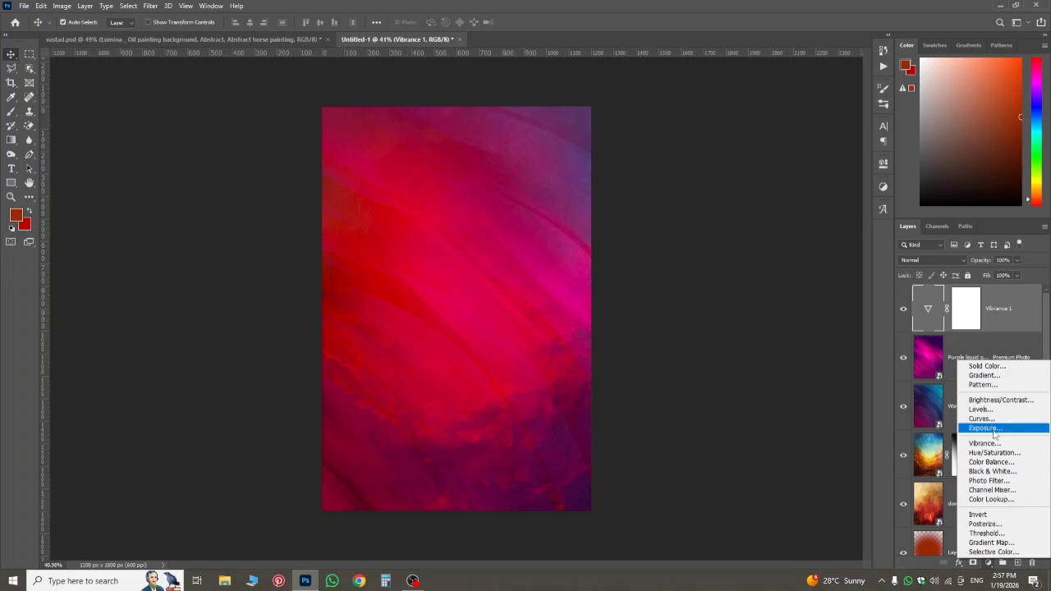
pyautogui.click(986, 428)
pyautogui.moveTo(790, 225); pyautogui.dragTo(797, 230)
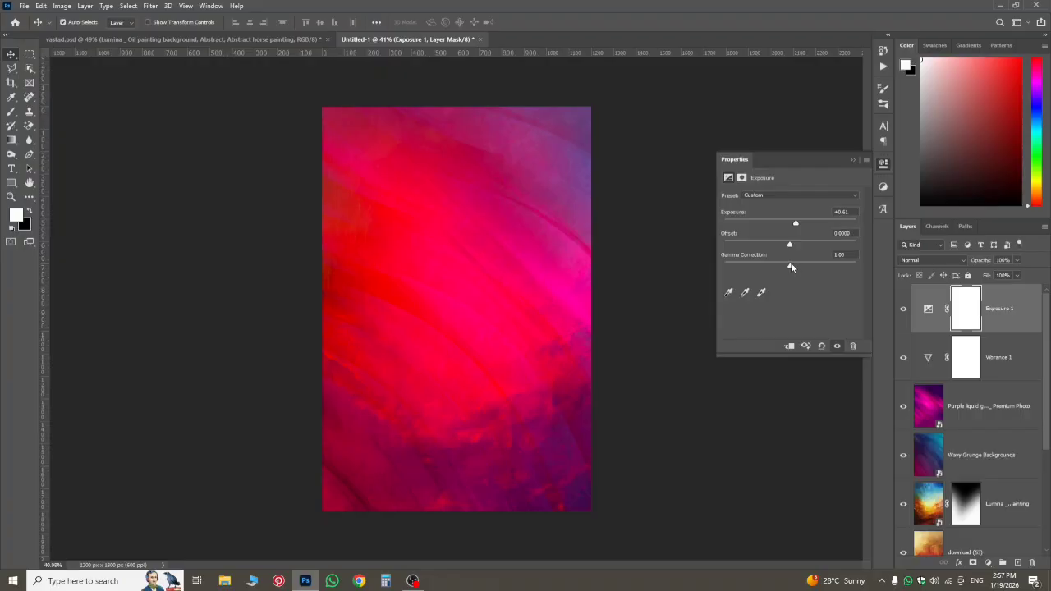
pyautogui.moveTo(791, 266); pyautogui.dragTo(792, 265)
pyautogui.click(929, 309)
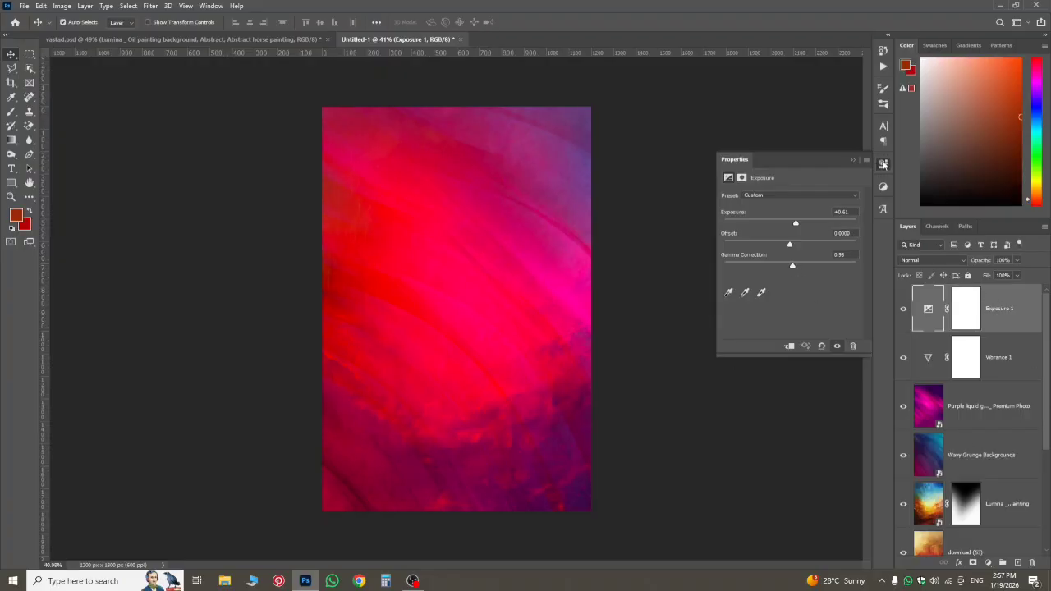
pyautogui.click(884, 163)
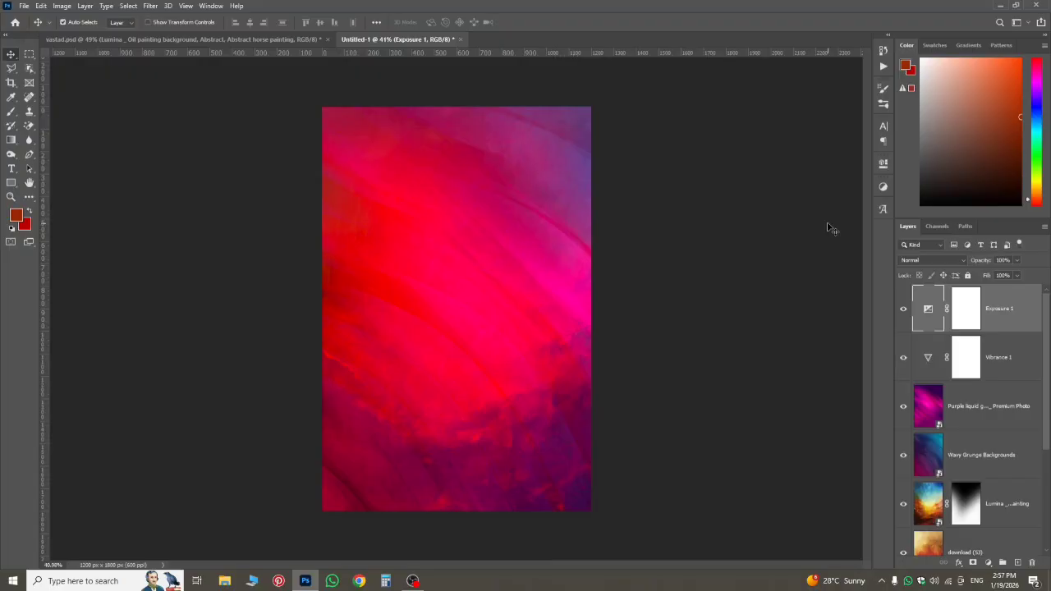
# - Create a new top layer filled with 50% Gray at 100% opacity and set its blend mode to Overlay
pyautogui.click(1018, 564)
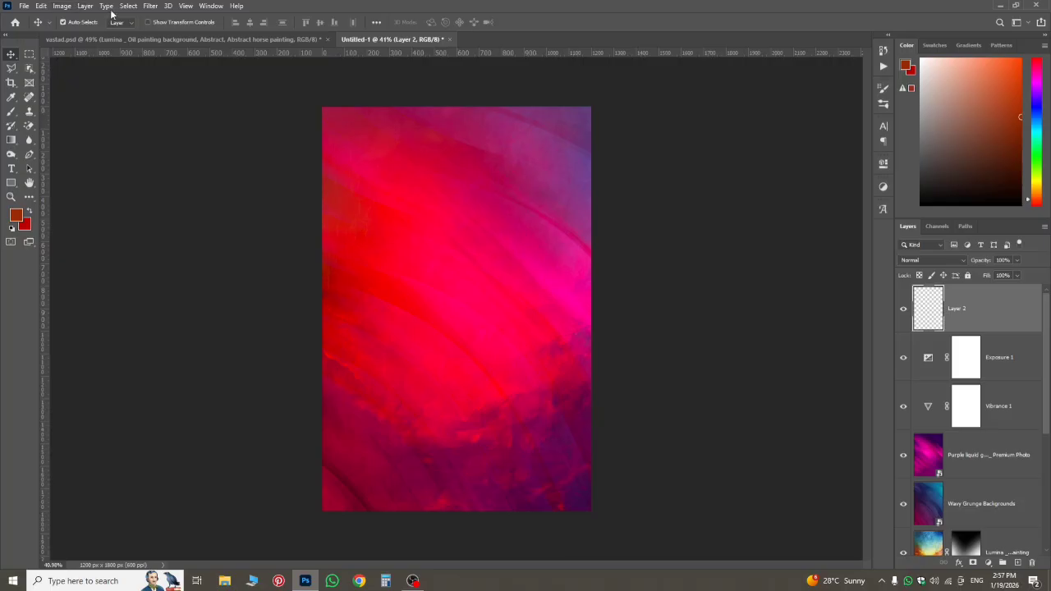
pyautogui.click(146, 6)
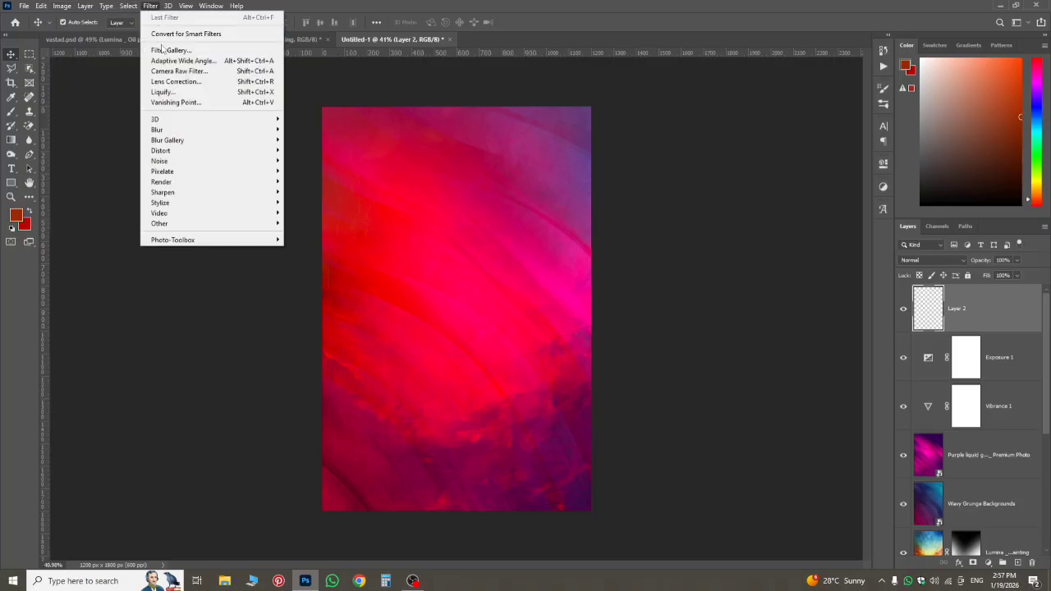
pyautogui.moveTo(42, 5)
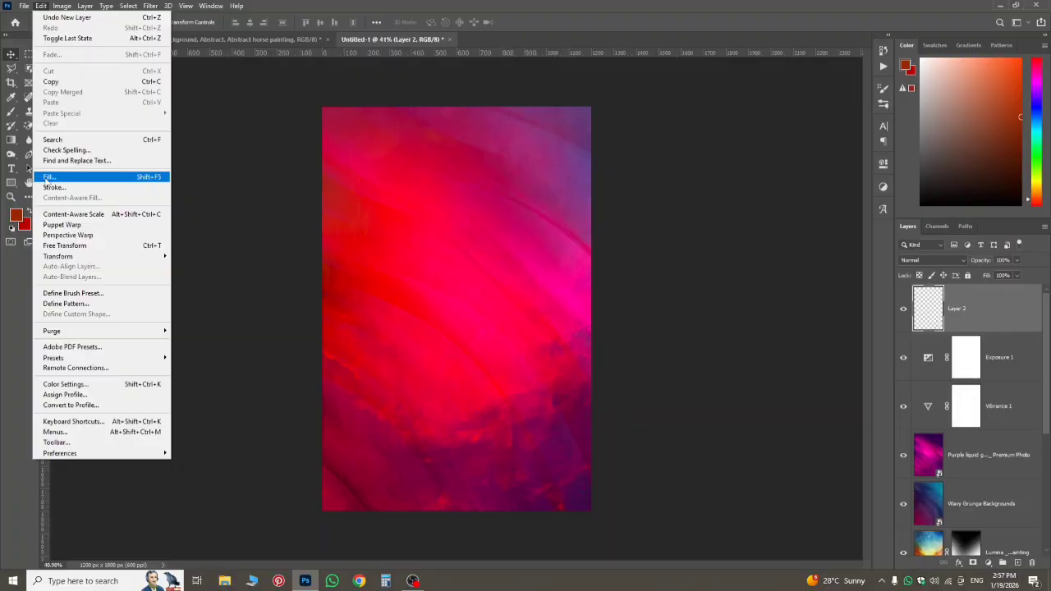
pyautogui.click(139, 179)
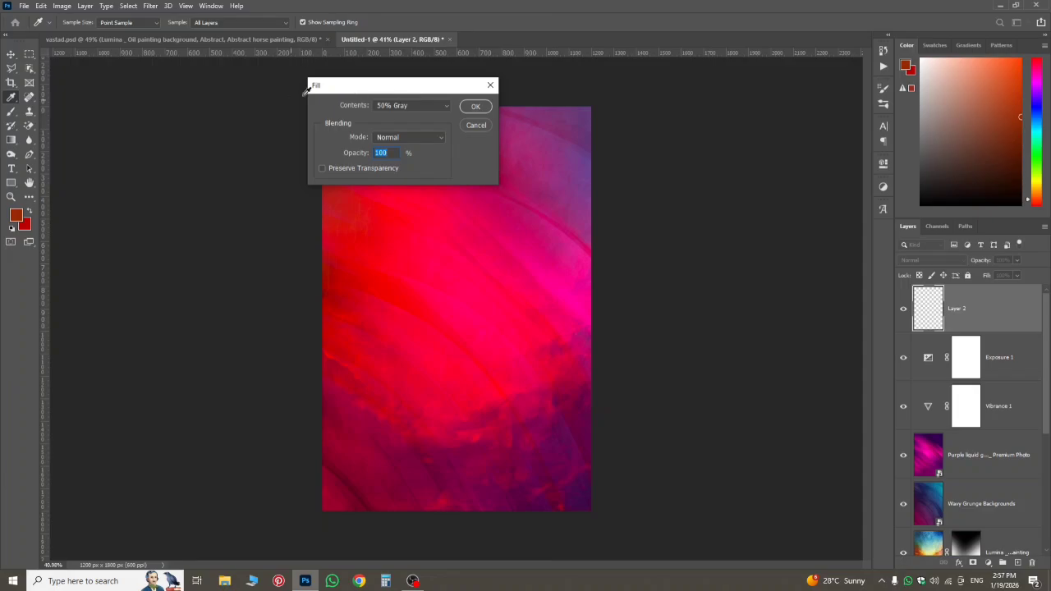
pyautogui.click(378, 109)
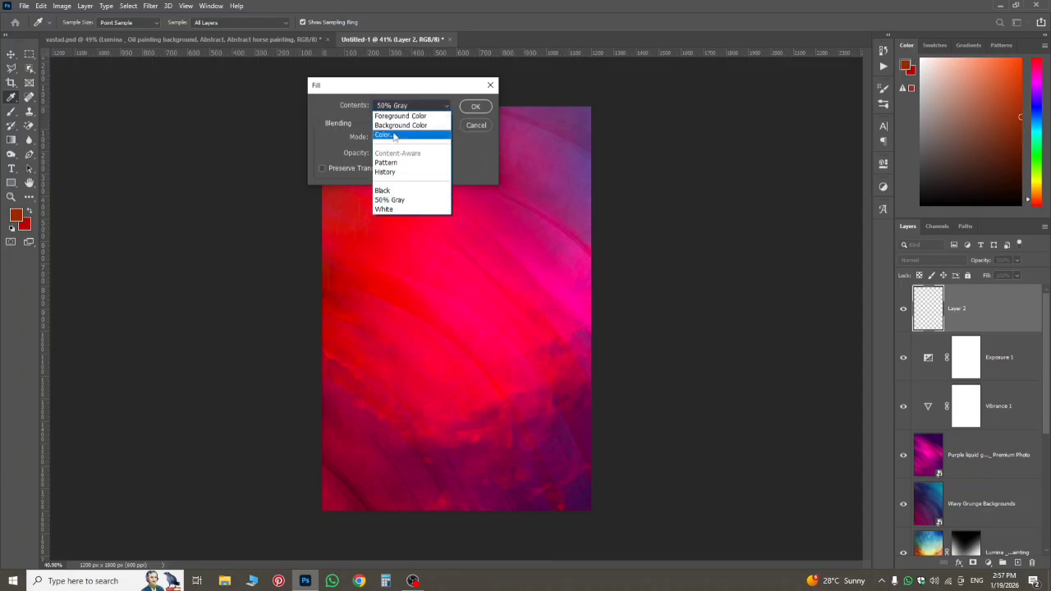
pyautogui.click(400, 201)
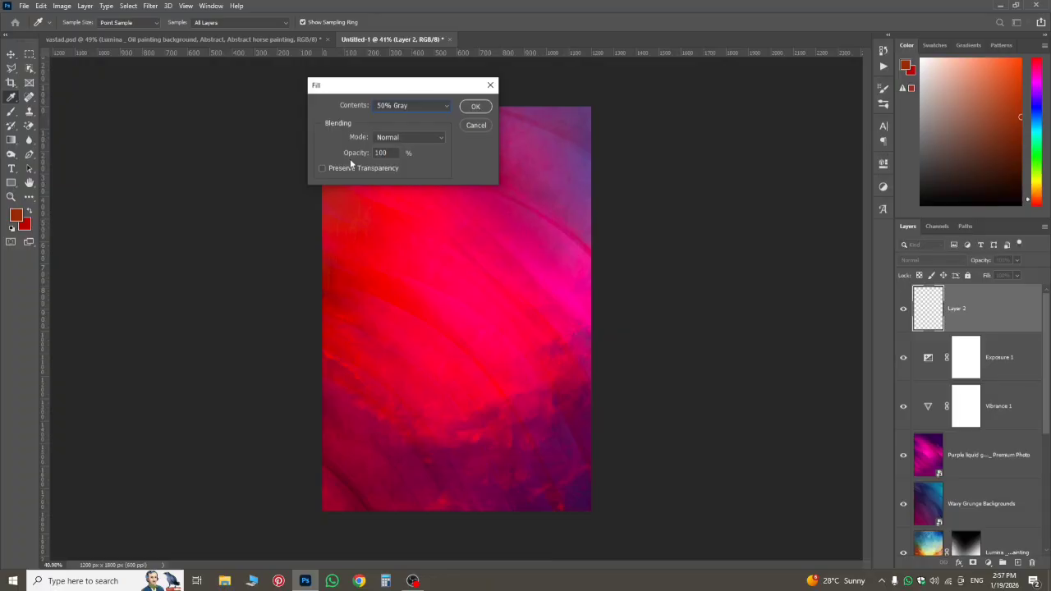
pyautogui.click(473, 109)
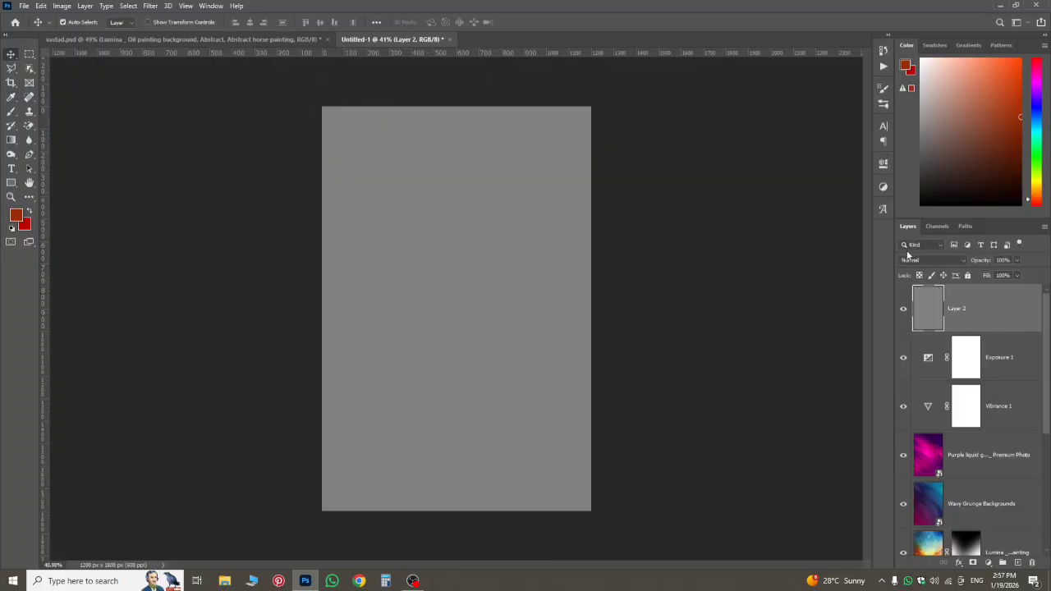
pyautogui.click(911, 260)
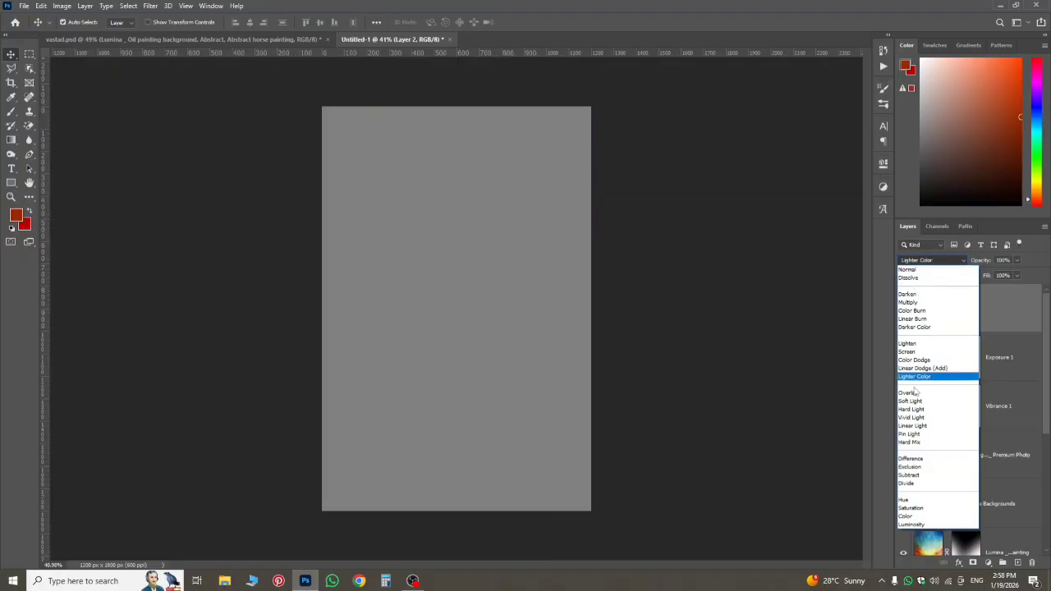
pyautogui.click(910, 394)
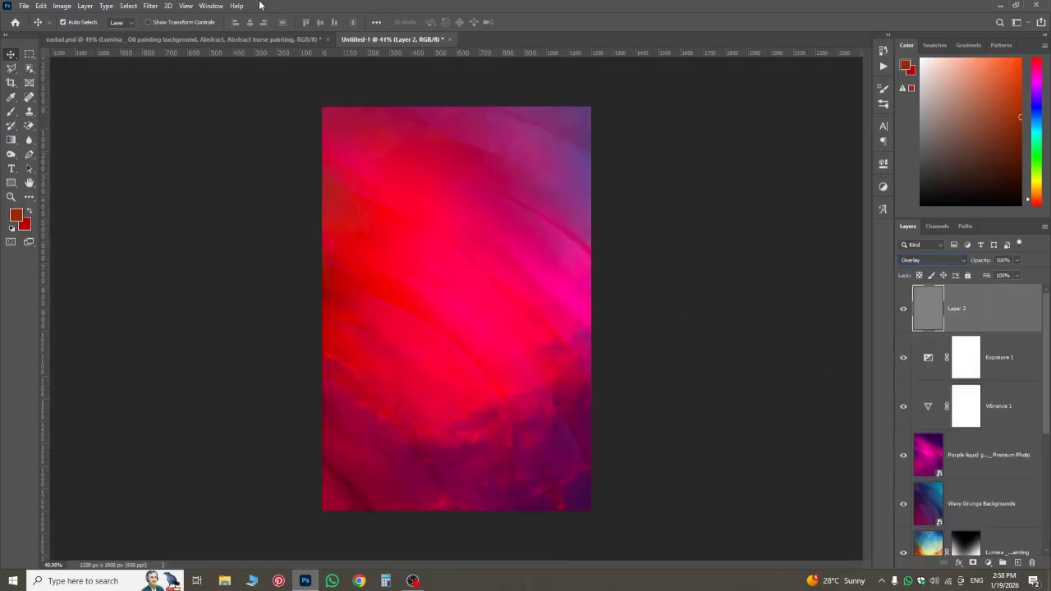
# - Add 44.83% Gaussian monochromatic noise to the gray overlay layer and inspect the grain up close
pyautogui.click(155, 6)
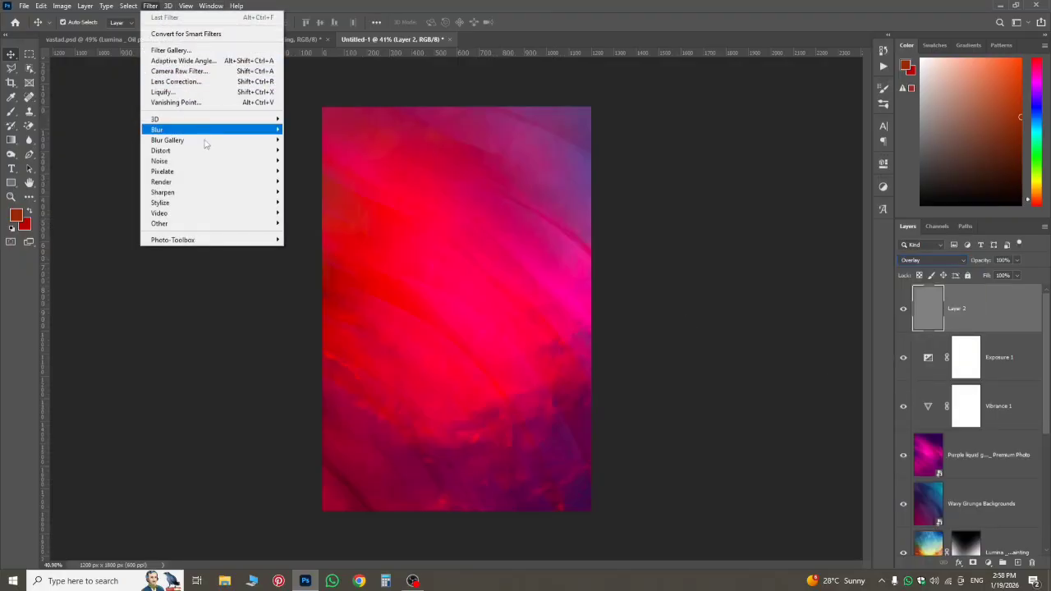
pyautogui.moveTo(210, 161)
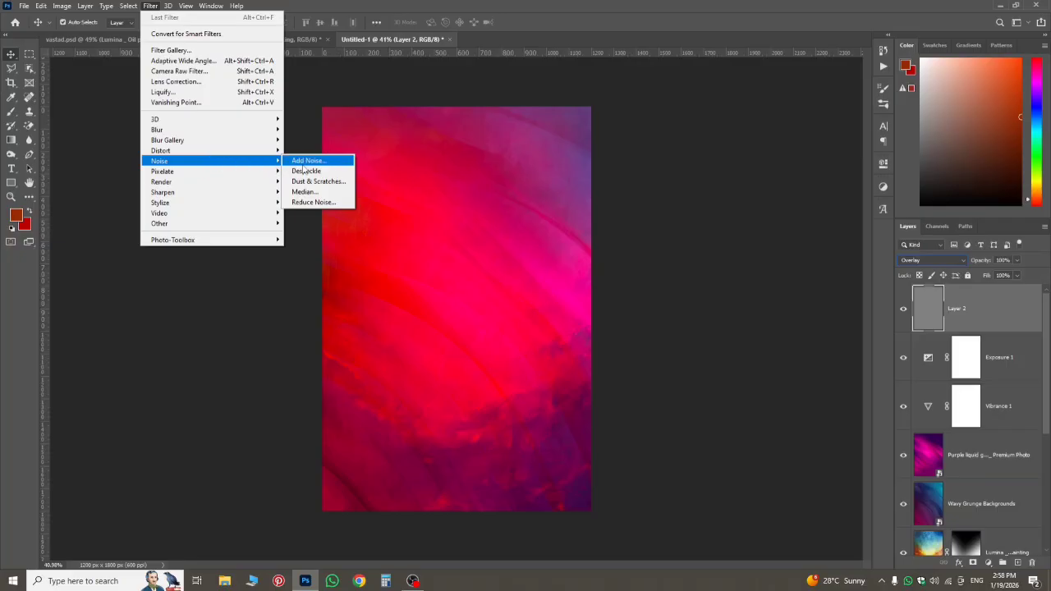
pyautogui.click(306, 160)
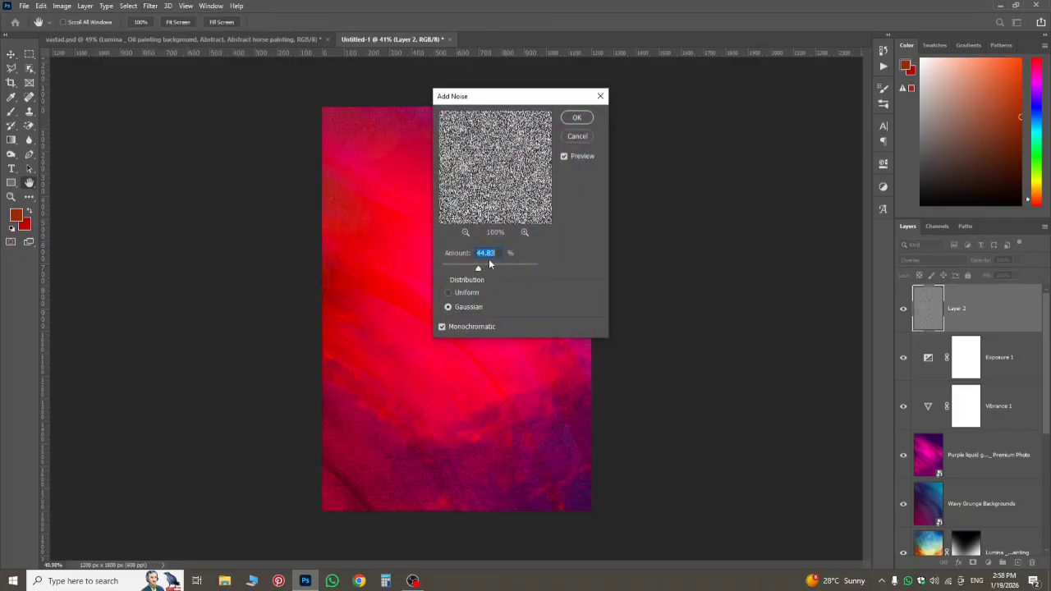
pyautogui.click(575, 119)
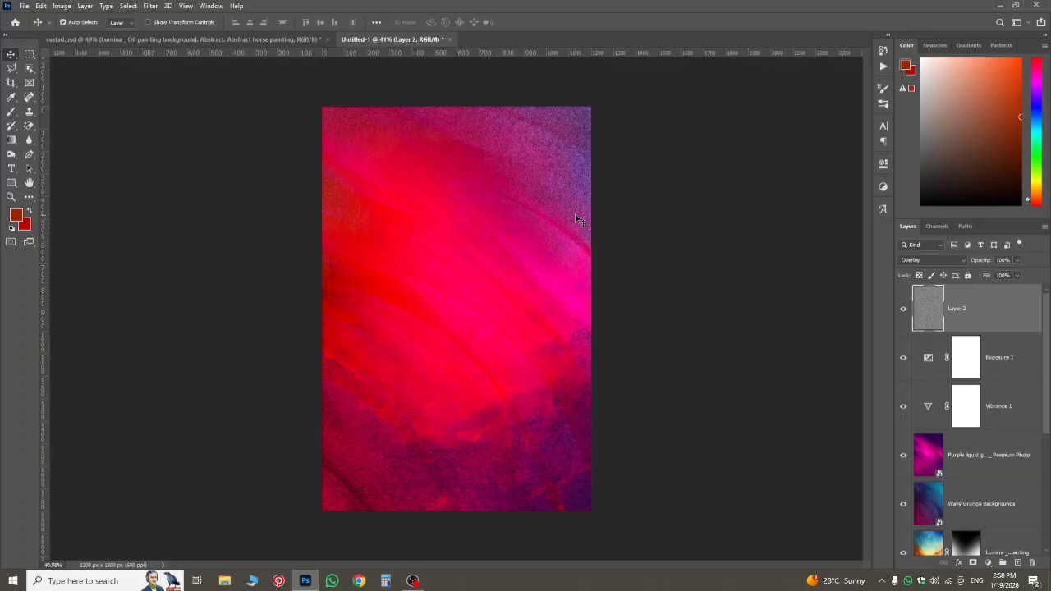
pyautogui.scroll(10, 578, 219)
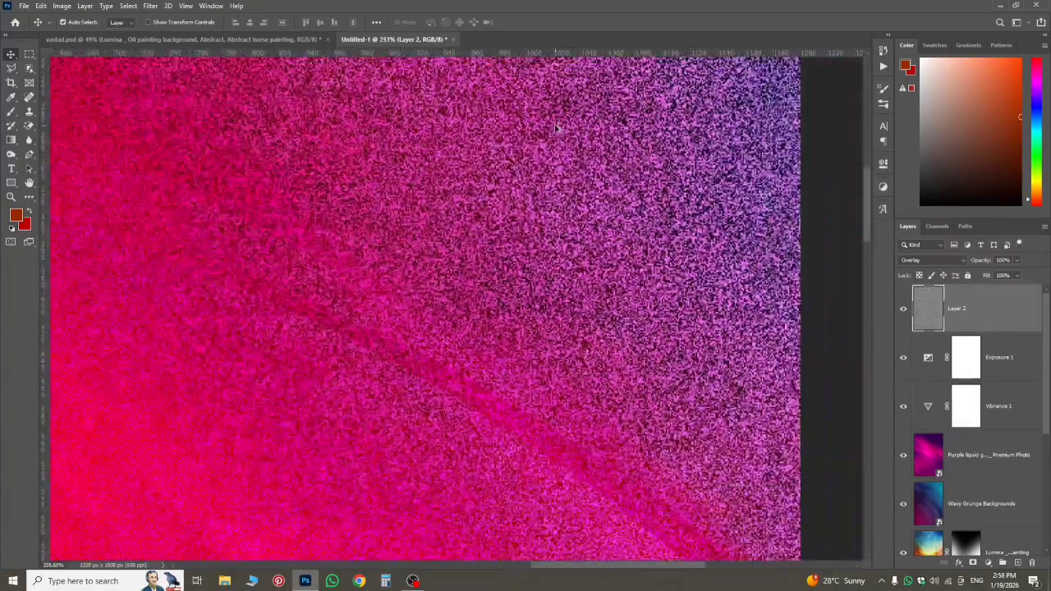
pyautogui.scroll(-6, 556, 128)
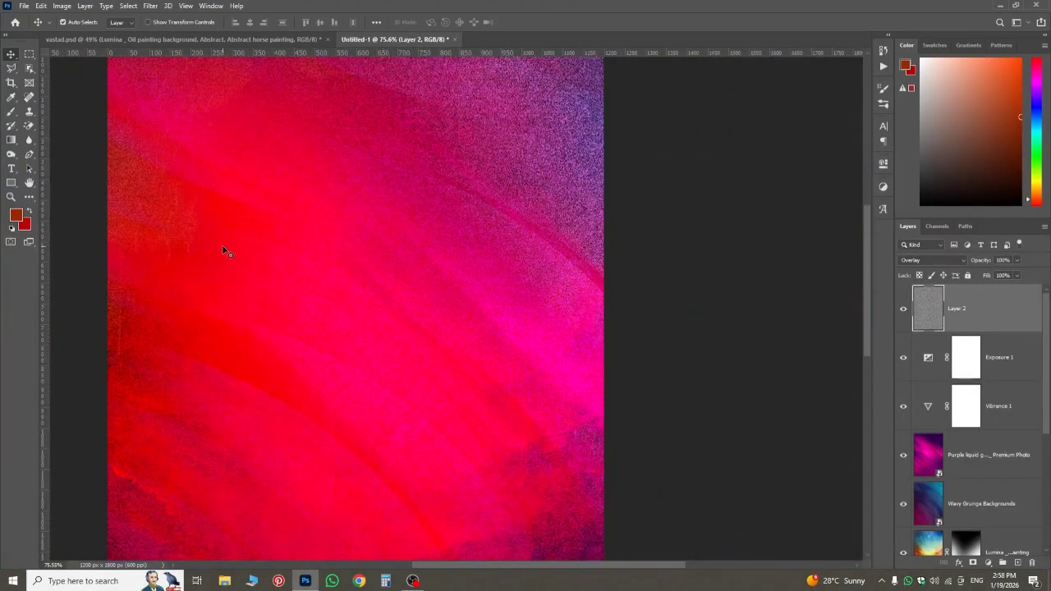
pyautogui.scroll(8, 265, 333)
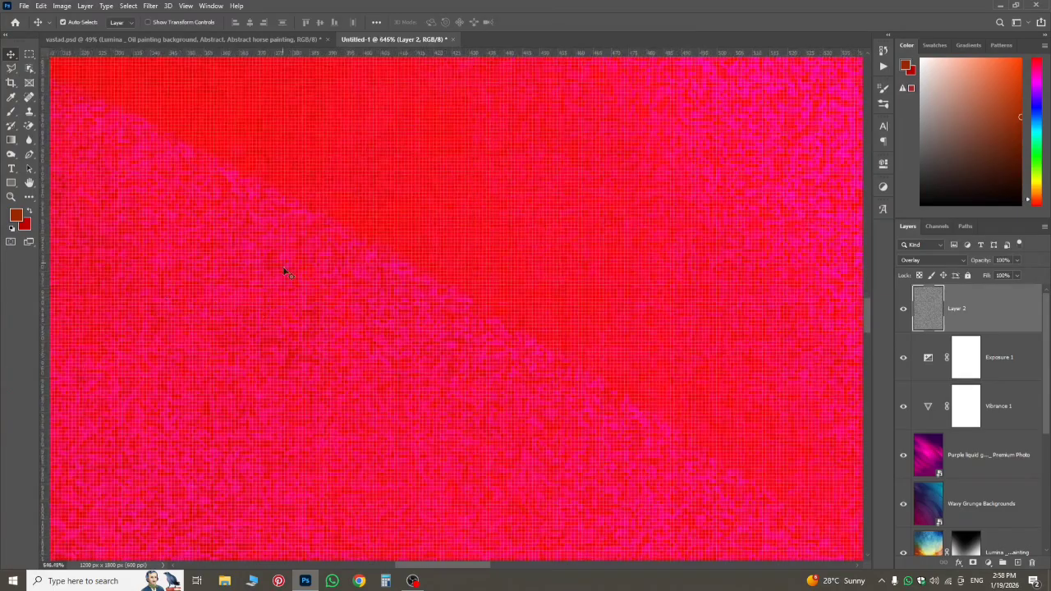
pyautogui.scroll(-10, 279, 283)
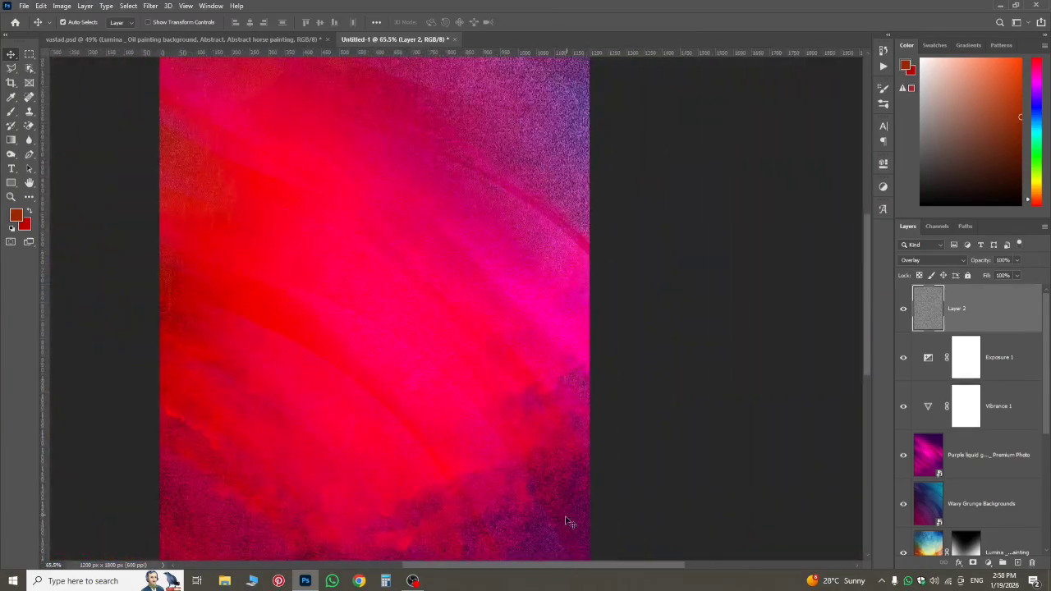
# - Examine the noise overlay's grain across the lower edge, the centre and the purple upper corner, then at full poster view
pyautogui.scroll(5, 567, 522)
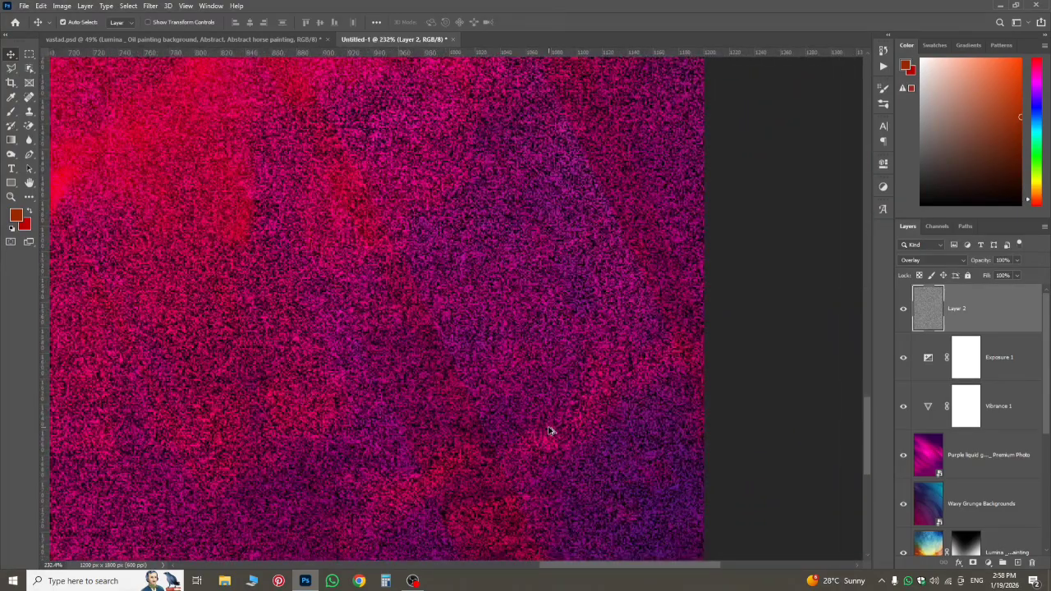
pyautogui.scroll(-8, 551, 431)
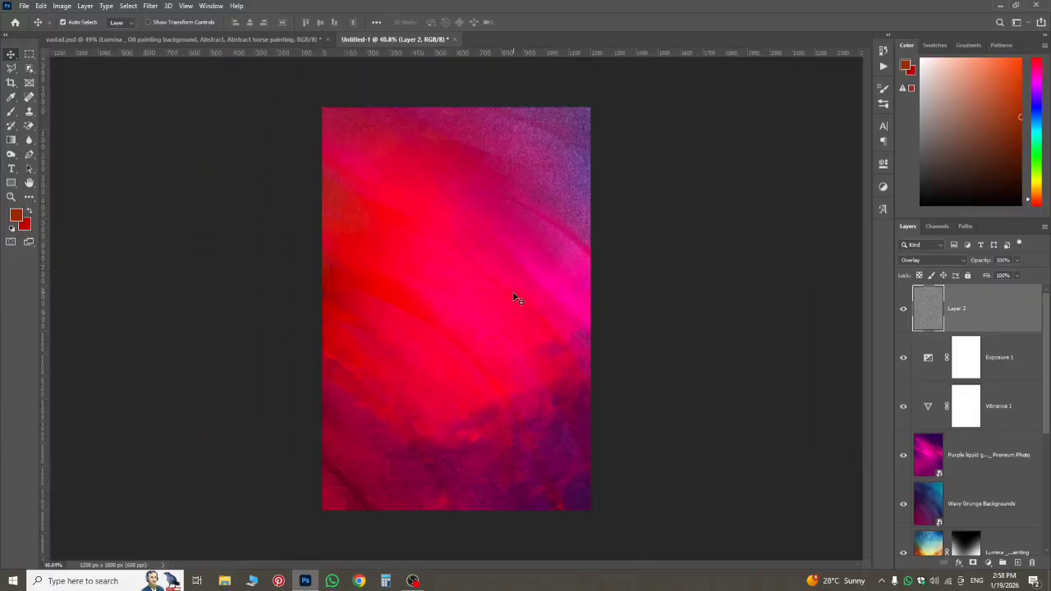
pyautogui.scroll(3, 511, 287)
pyautogui.scroll(-2, 507, 279)
pyautogui.scroll(3, 580, 126)
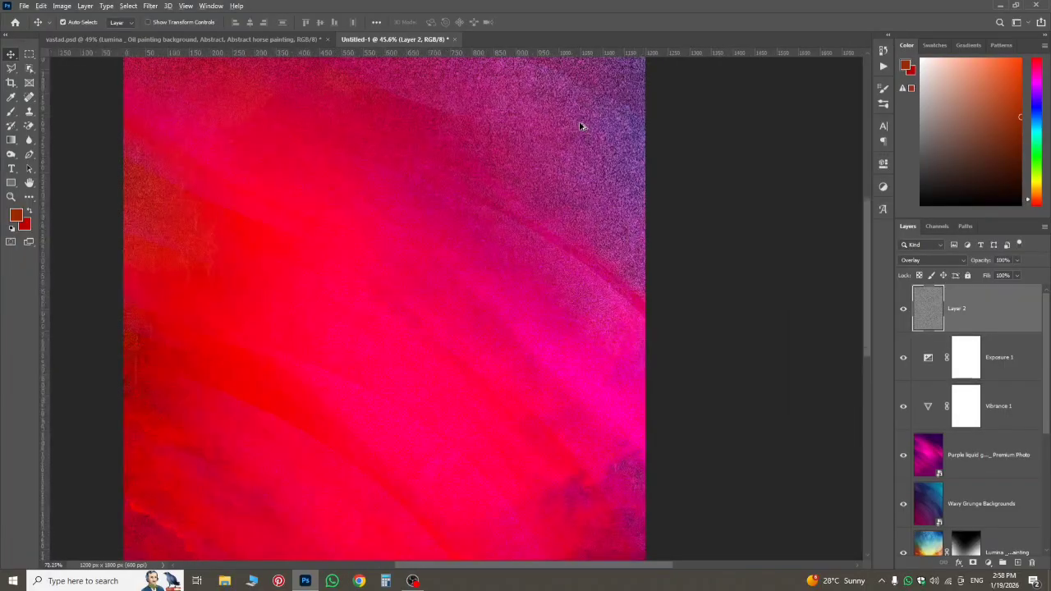
pyautogui.scroll(2, 580, 126)
pyautogui.scroll(-4, 507, 199)
pyautogui.scroll(2, 507, 199)
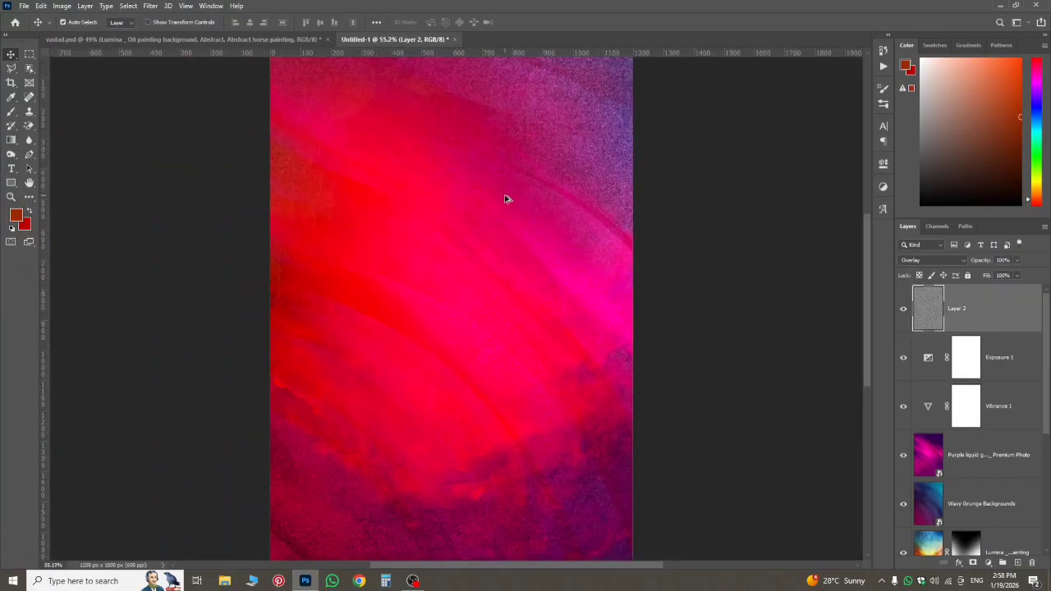
pyautogui.scroll(-1, 505, 199)
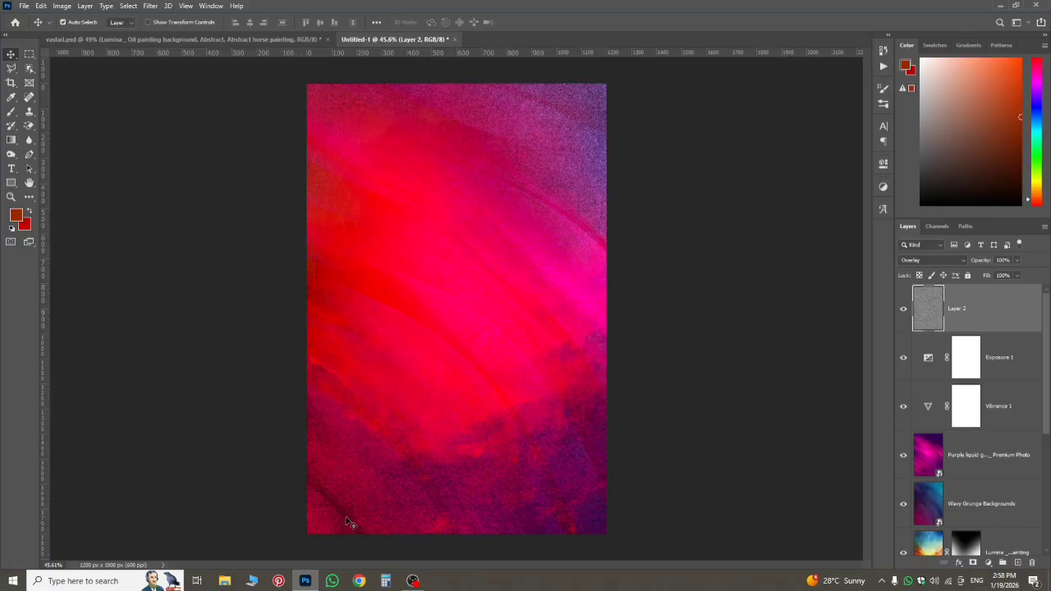
# - Compare the new background with vastad.psd, reviewing that file's layer stack and the effect of its download (55) layer
pyautogui.hotkey('ctrl', 'Tab')
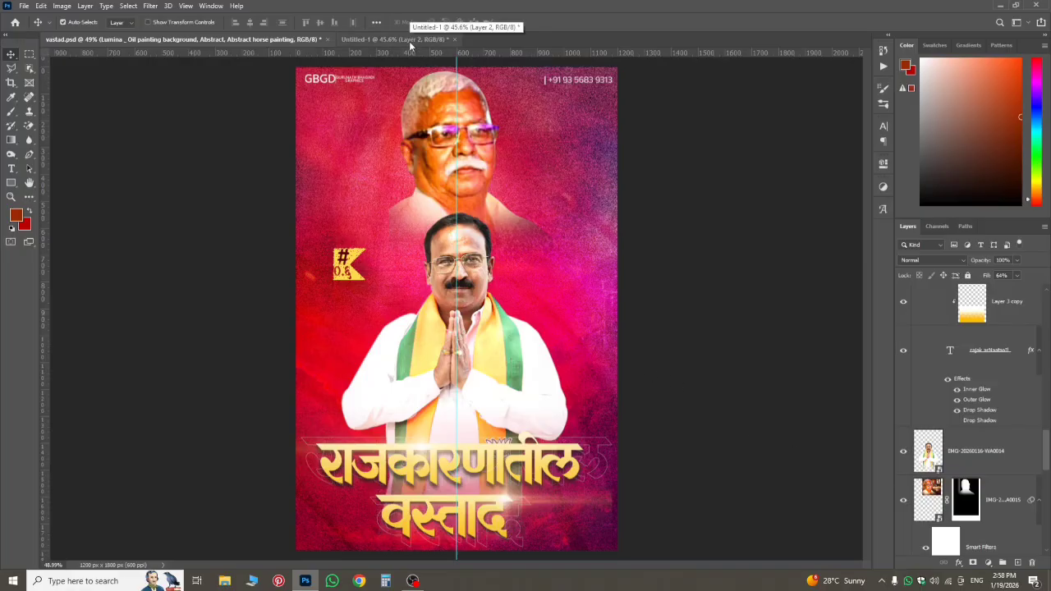
pyautogui.scroll(-3, 962, 397)
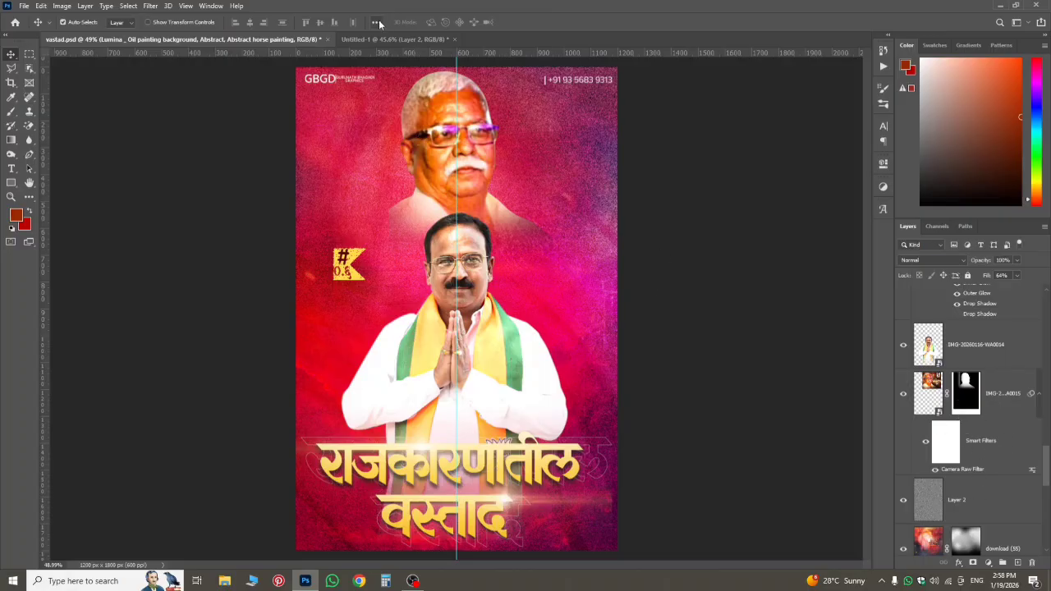
pyautogui.click(393, 39)
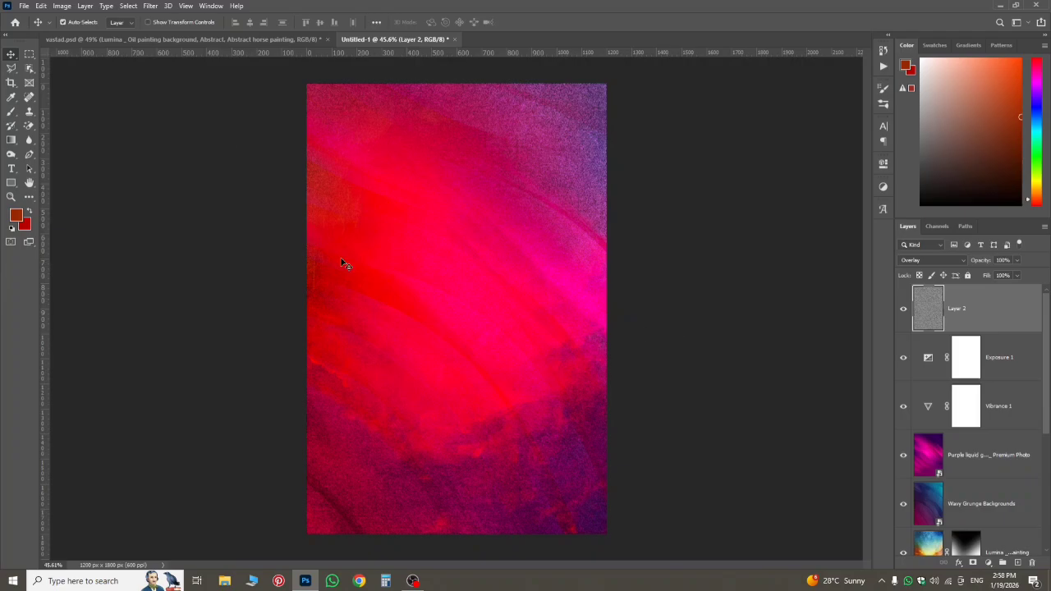
pyautogui.click(153, 39)
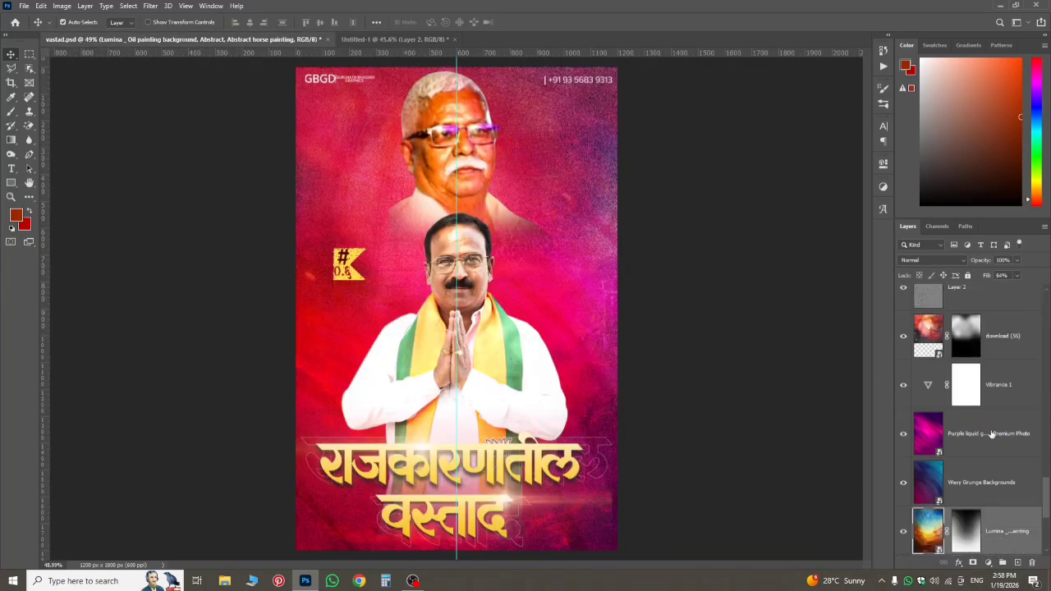
pyautogui.scroll(5, 964, 394)
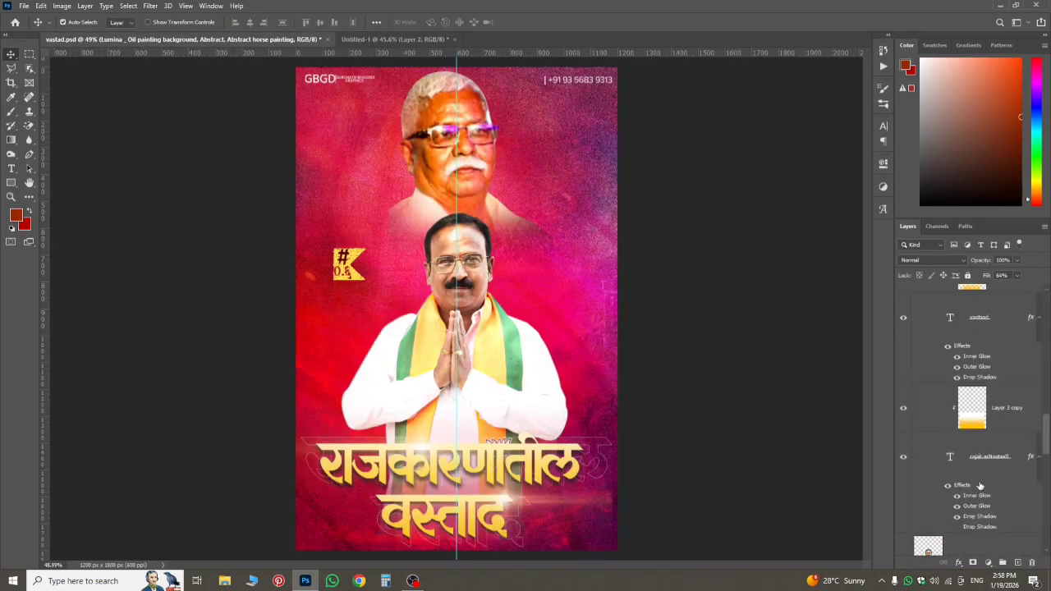
pyautogui.scroll(-5, 975, 495)
pyautogui.scroll(-2, 974, 494)
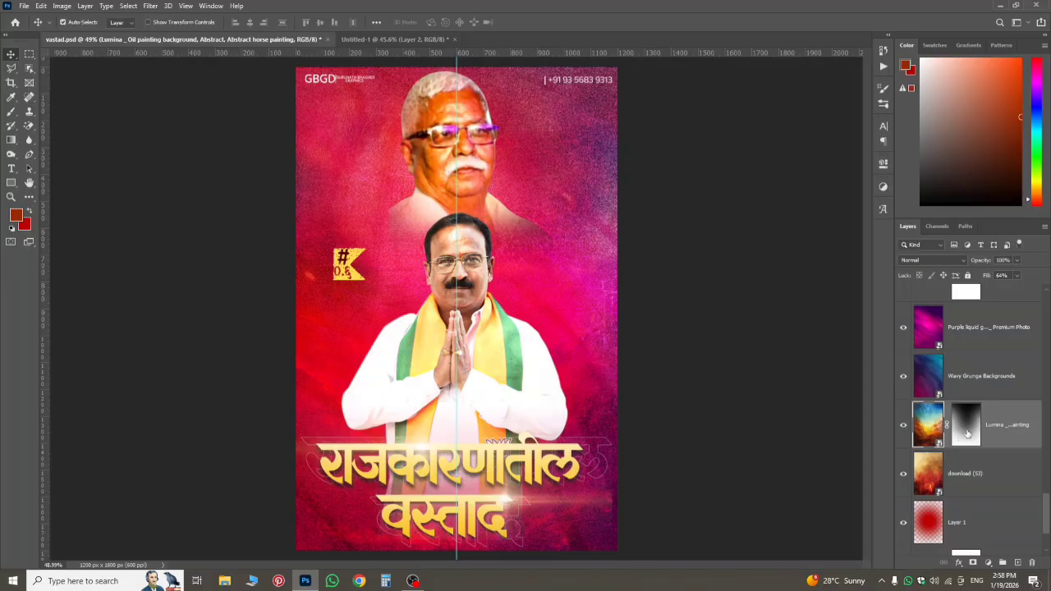
pyautogui.scroll(3, 978, 460)
pyautogui.click(992, 466)
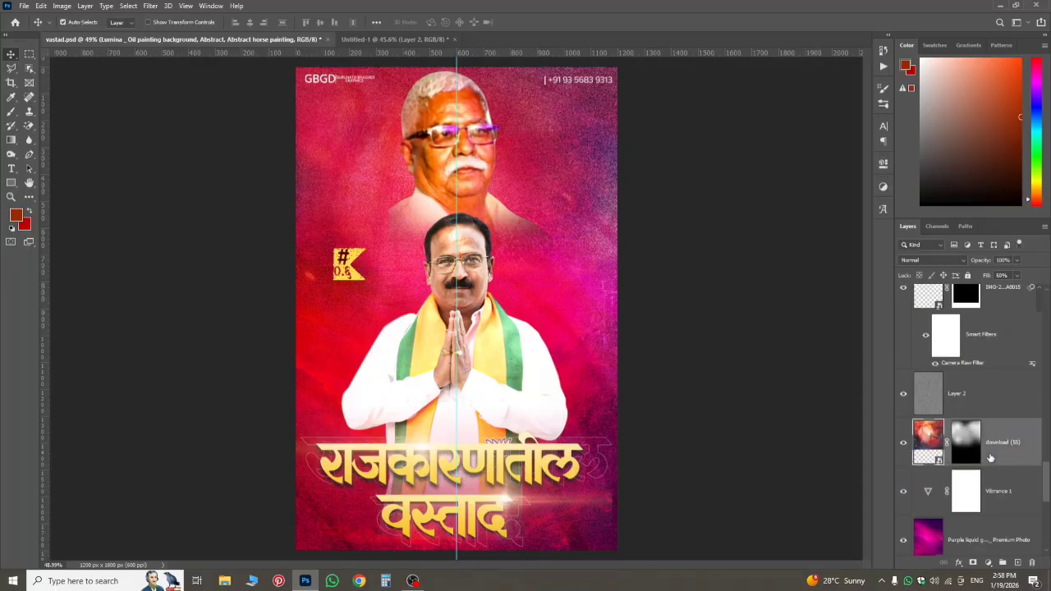
pyautogui.click(904, 443)
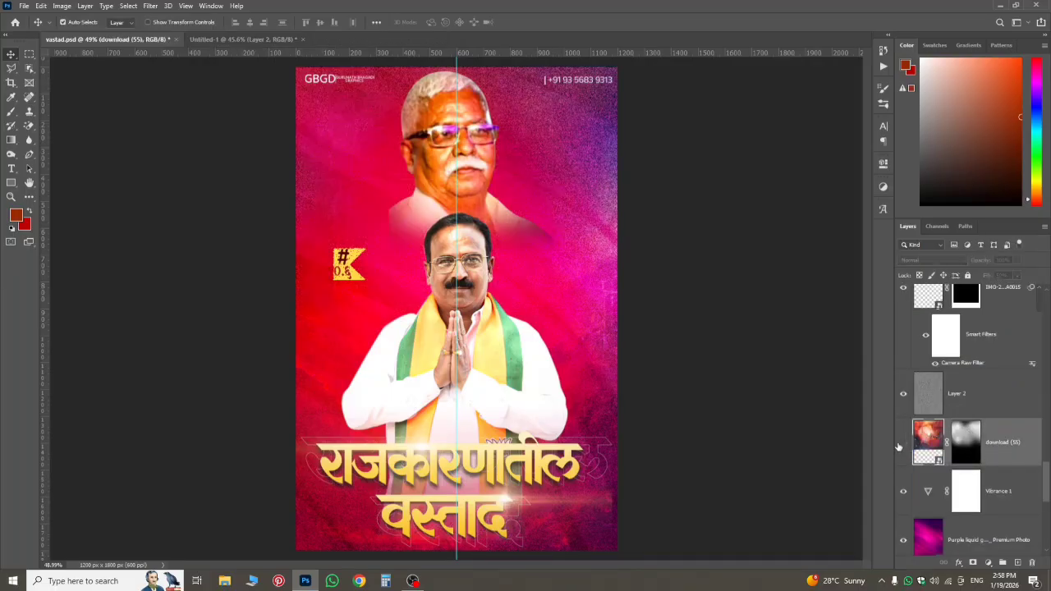
pyautogui.click(903, 443)
pyautogui.scroll(3, 998, 451)
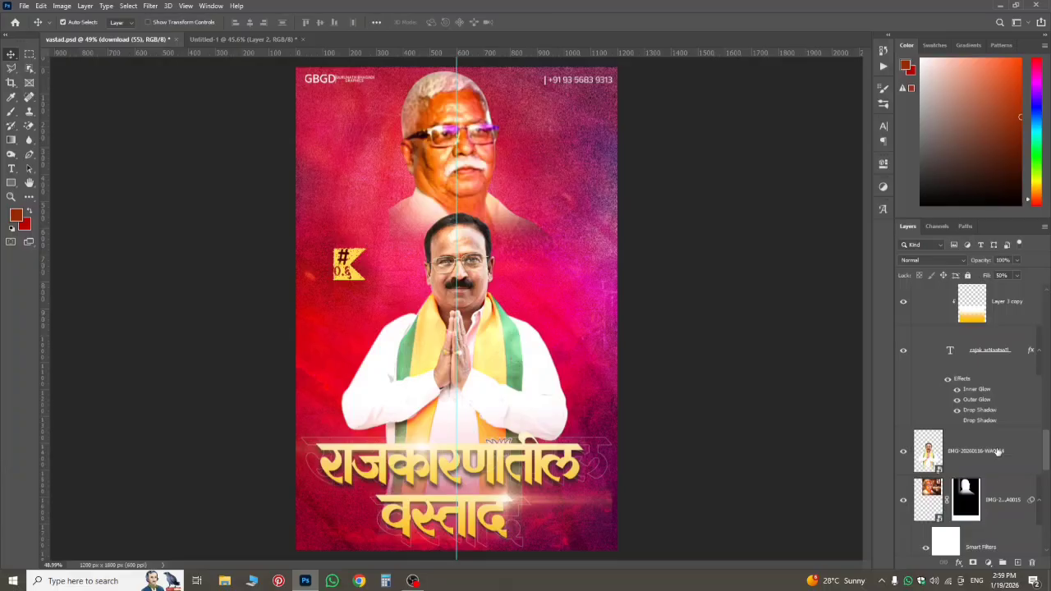
# - Copy the masked portrait layer of the man with glasses from vastad.psd into Untitled-1 and scale it to 116.65% near the poster's top
pyautogui.click(993, 499)
pyautogui.moveTo(992, 483); pyautogui.dragTo(500, 189)
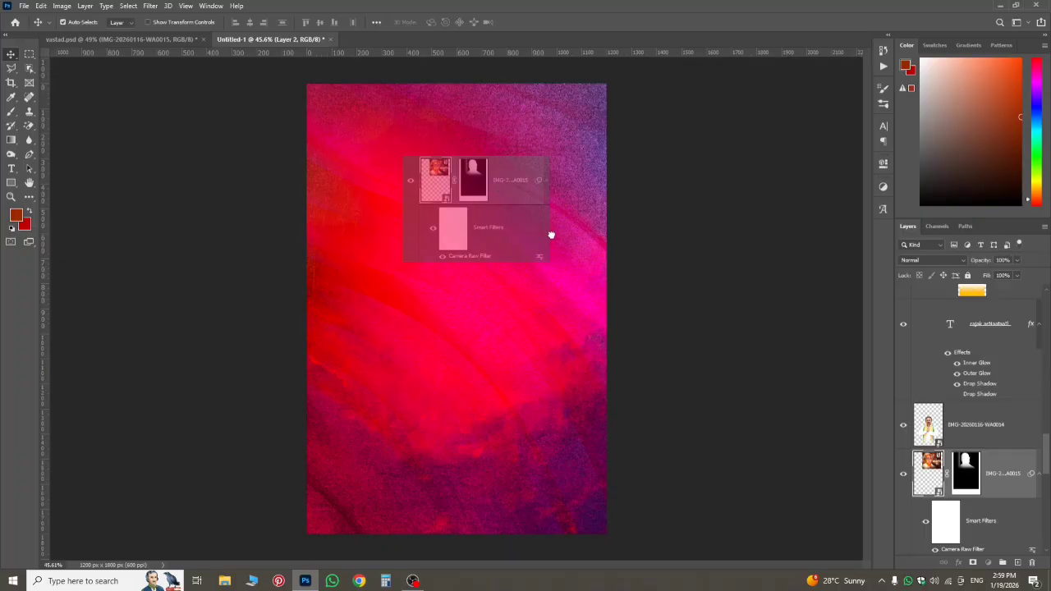
pyautogui.moveTo(580, 471); pyautogui.dragTo(246, 289)
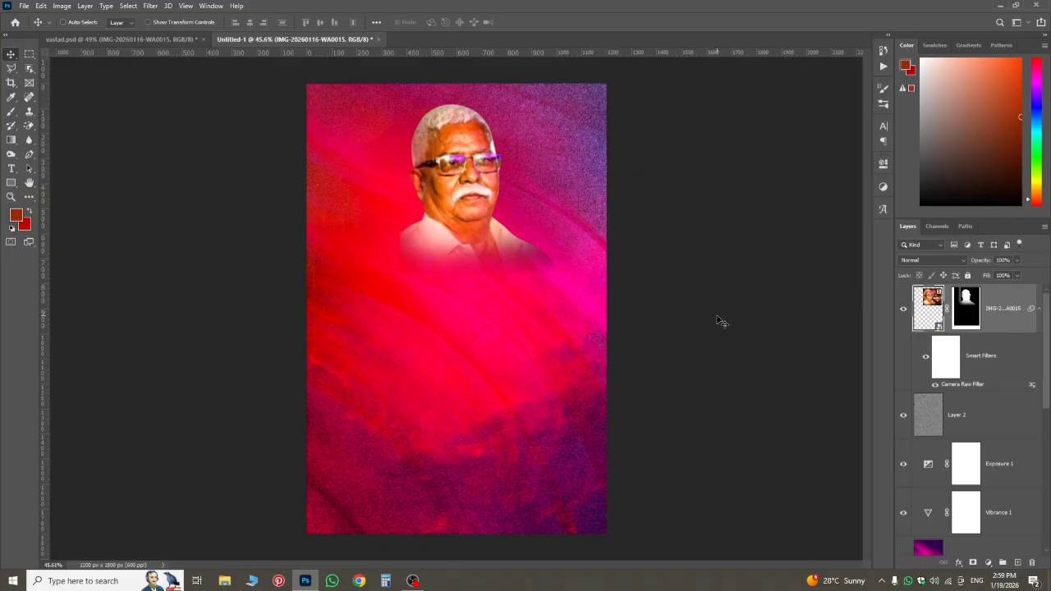
pyautogui.hotkey('ctrl', 't')
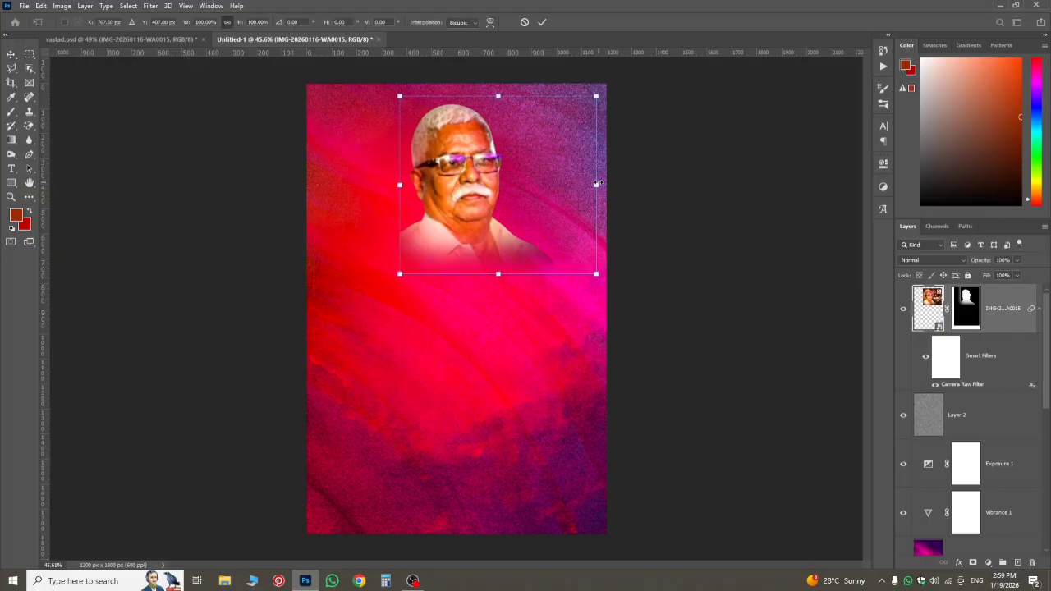
pyautogui.moveTo(596, 185); pyautogui.dragTo(613, 176)
pyautogui.moveTo(526, 235); pyautogui.dragTo(523, 239)
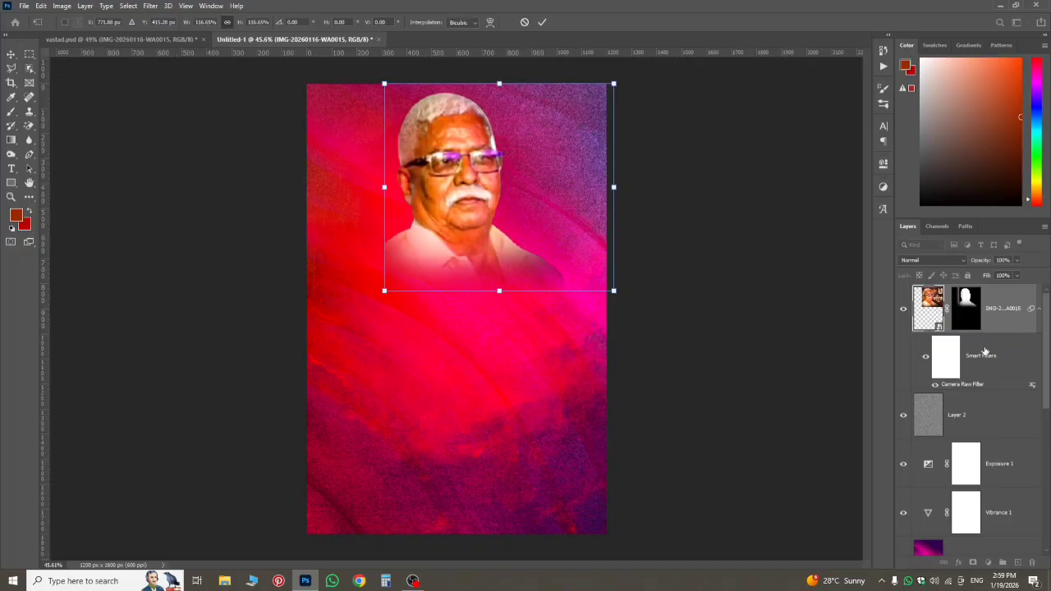
# - Delete the layer mask from the copied portrait so the full photo can be cut out again
pyautogui.click(976, 316)
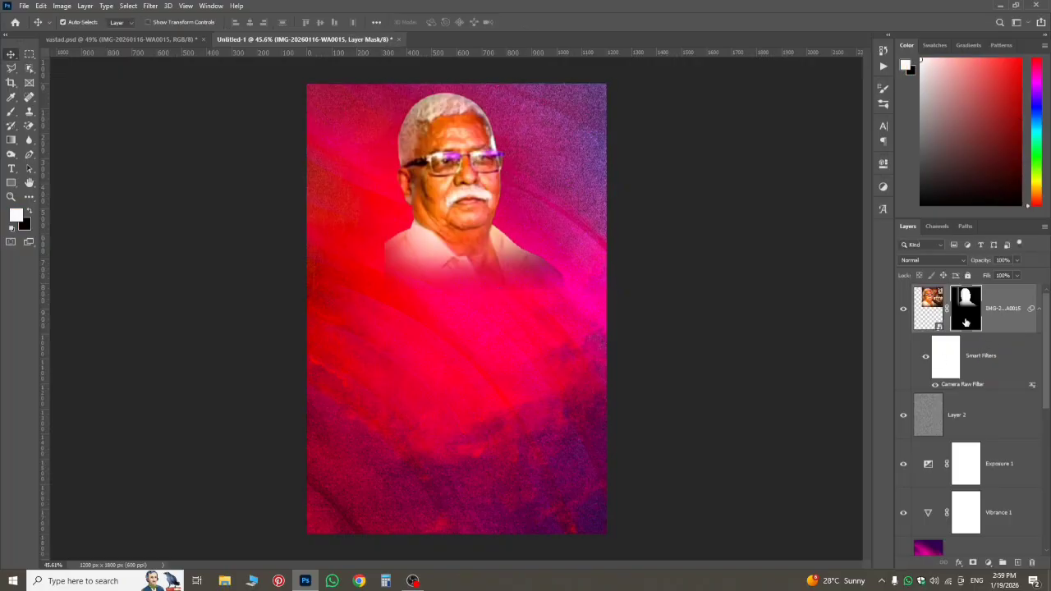
pyautogui.rightClick(966, 322)
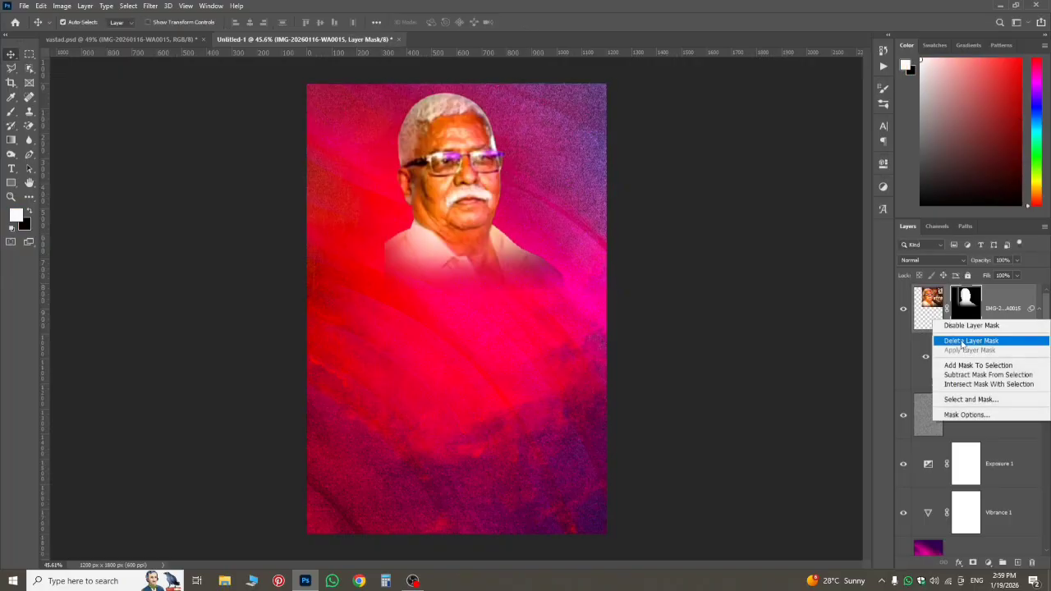
pyautogui.click(961, 344)
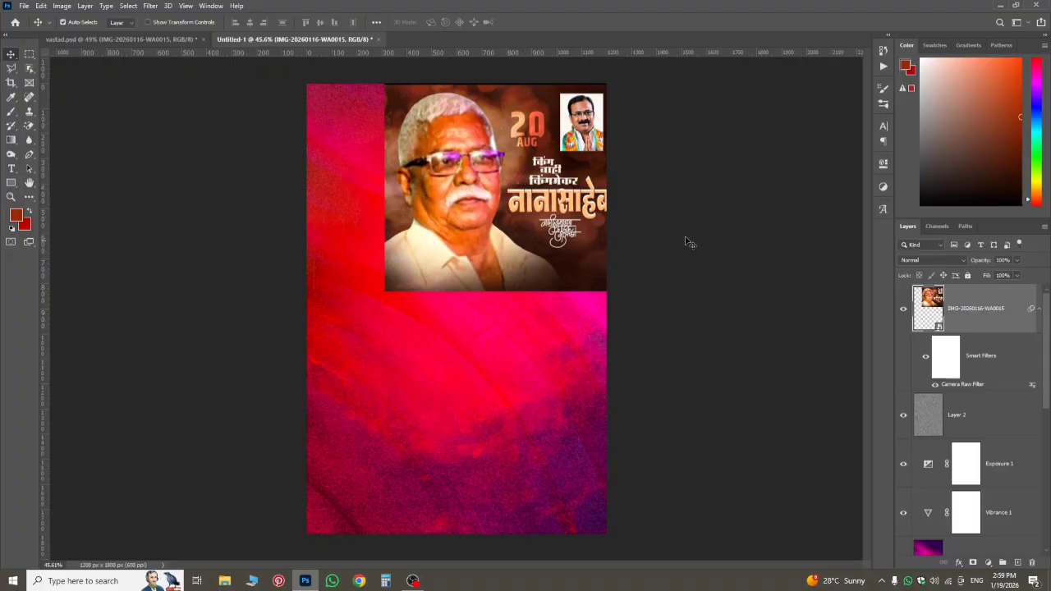
# - Start a Pen tool path on the portrait, tracing from the left shoulder up the neck and ear and over the hair
pyautogui.click(30, 156)
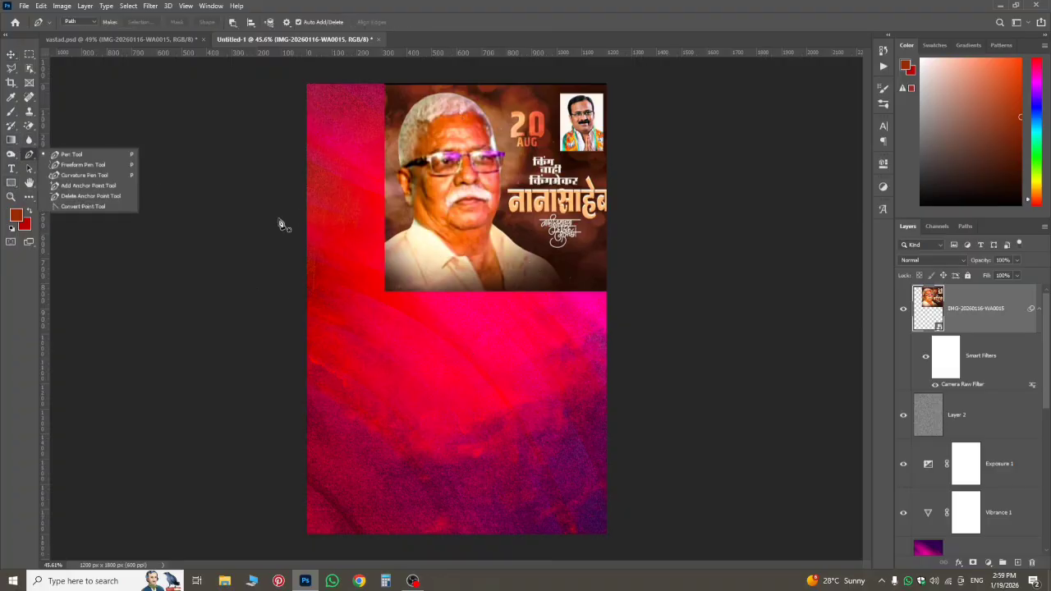
pyautogui.scroll(5, 293, 251)
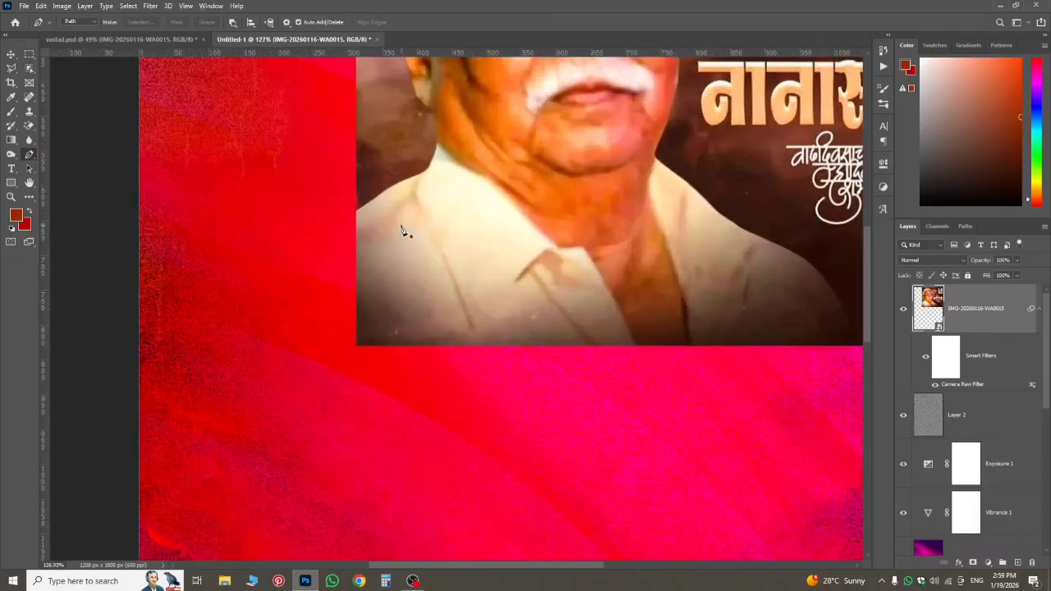
pyautogui.scroll(2, 399, 228)
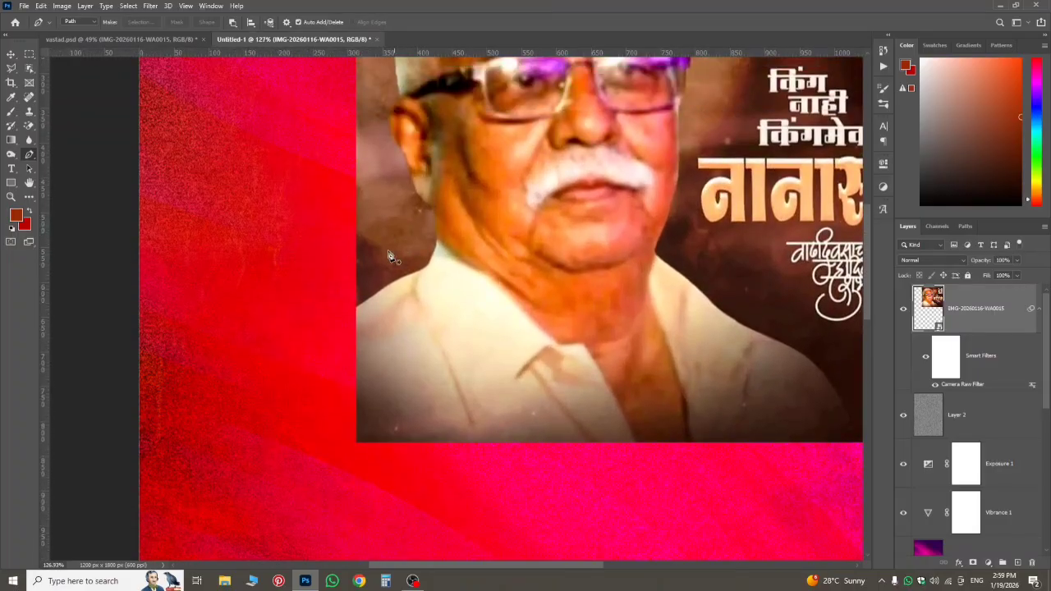
pyautogui.click(354, 309)
pyautogui.moveTo(408, 269)
pyautogui.mouseDown()
pyautogui.moveTo(425, 276)
pyautogui.moveTo(440, 238)
pyautogui.moveTo(409, 176)
pyautogui.moveTo(417, 171)
pyautogui.mouseUp()
pyautogui.moveTo(403, 154)
pyautogui.mouseDown()
pyautogui.moveTo(390, 119)
pyautogui.moveTo(401, 101)
pyautogui.mouseUp()
pyautogui.scroll(5, 400, 102)
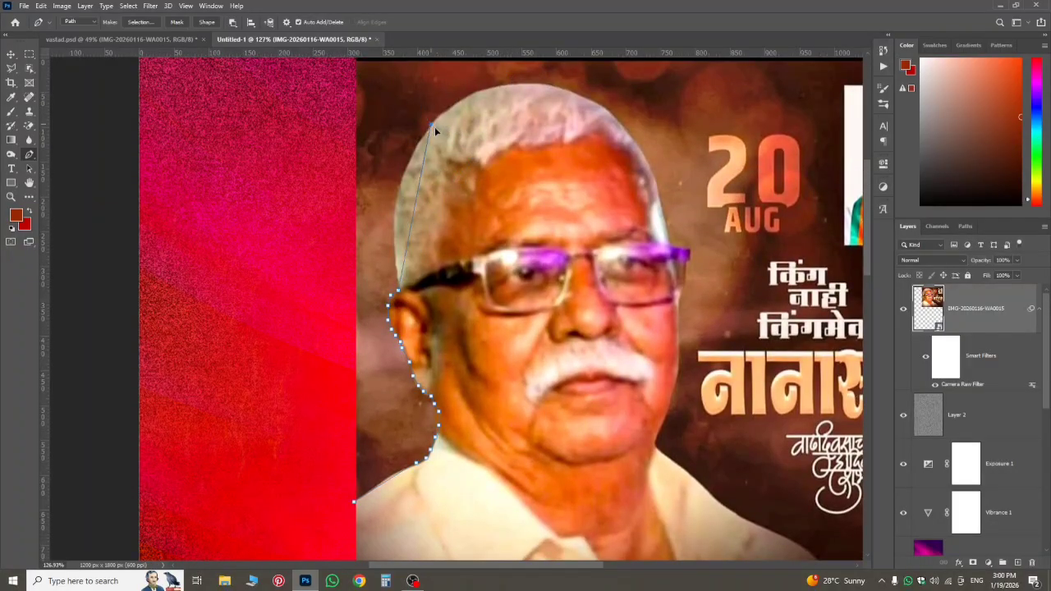
pyautogui.moveTo(431, 125); pyautogui.dragTo(482, 73)
pyautogui.moveTo(557, 92); pyautogui.dragTo(624, 111)
pyautogui.moveTo(649, 167); pyautogui.dragTo(686, 252)
# - Continue the path down past the glasses, cheek and neck on the right side of the face onto the shoulder
pyautogui.click(681, 291)
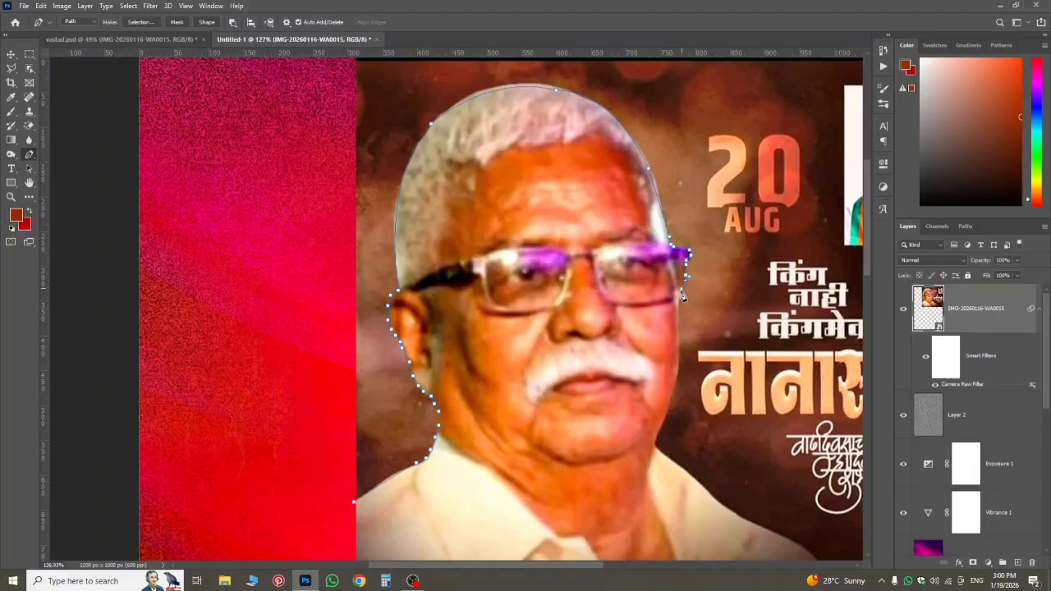
pyautogui.click(677, 298)
pyautogui.click(676, 316)
pyautogui.click(674, 333)
pyautogui.hotkey('ctrl', 'z')
pyautogui.hotkey('ctrl', 'z')
pyautogui.click(678, 375)
pyautogui.click(656, 441)
pyautogui.click(691, 477)
pyautogui.click(712, 502)
# - Trace the rest of the right shoulder and run the path around below the photo back towards its starting point
pyautogui.moveTo(586, 567); pyautogui.dragTo(640, 563)
pyautogui.scroll(-5, 578, 456)
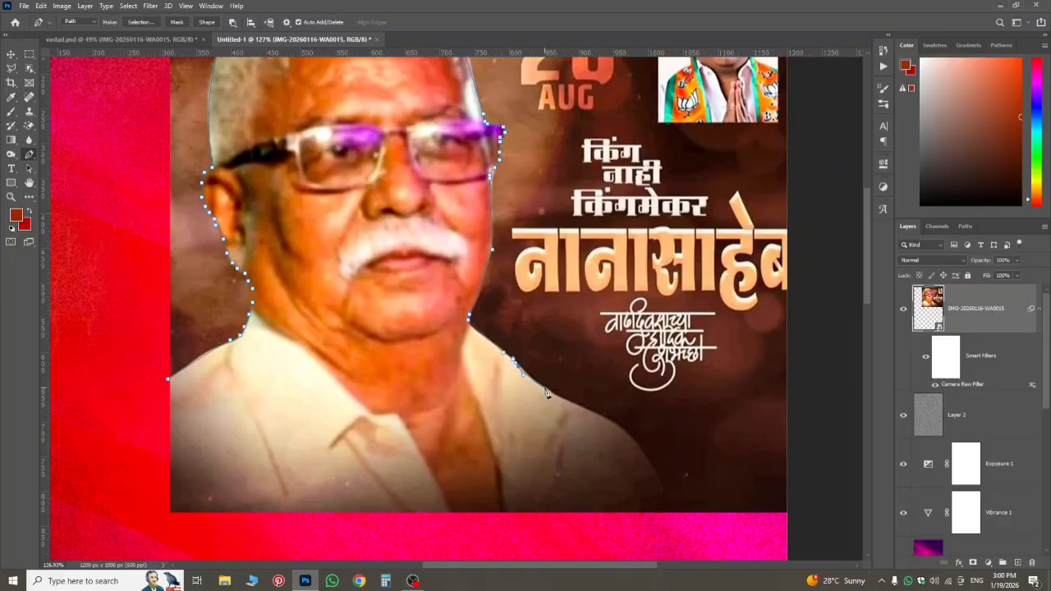
pyautogui.click(545, 388)
pyautogui.click(644, 450)
pyautogui.click(661, 482)
pyautogui.click(664, 498)
pyautogui.click(658, 521)
pyautogui.click(646, 531)
pyautogui.click(616, 547)
pyautogui.click(580, 544)
pyautogui.click(126, 521)
pyautogui.click(126, 404)
pyautogui.scroll(-2, 313, 266)
pyautogui.scroll(3, 280, 208)
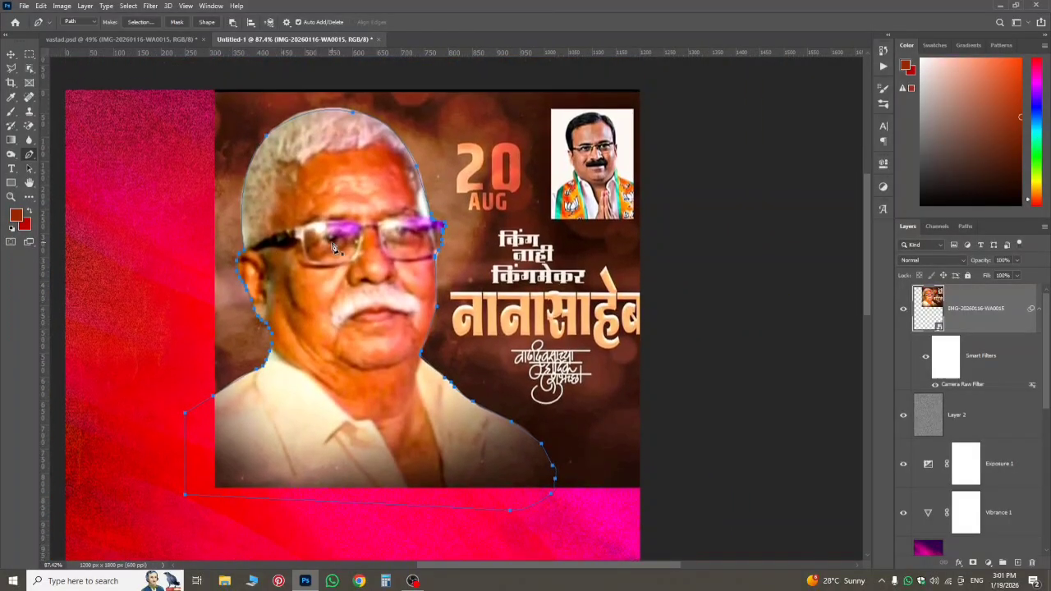
# - Convert the portrait path into a new selection using Make Selection
pyautogui.rightClick(334, 248)
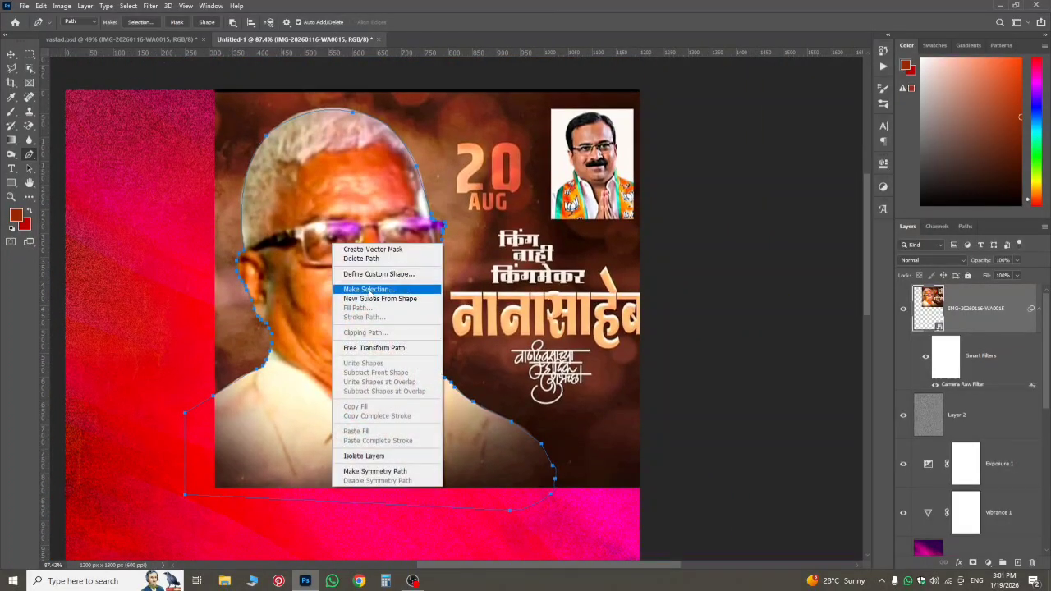
pyautogui.click(371, 289)
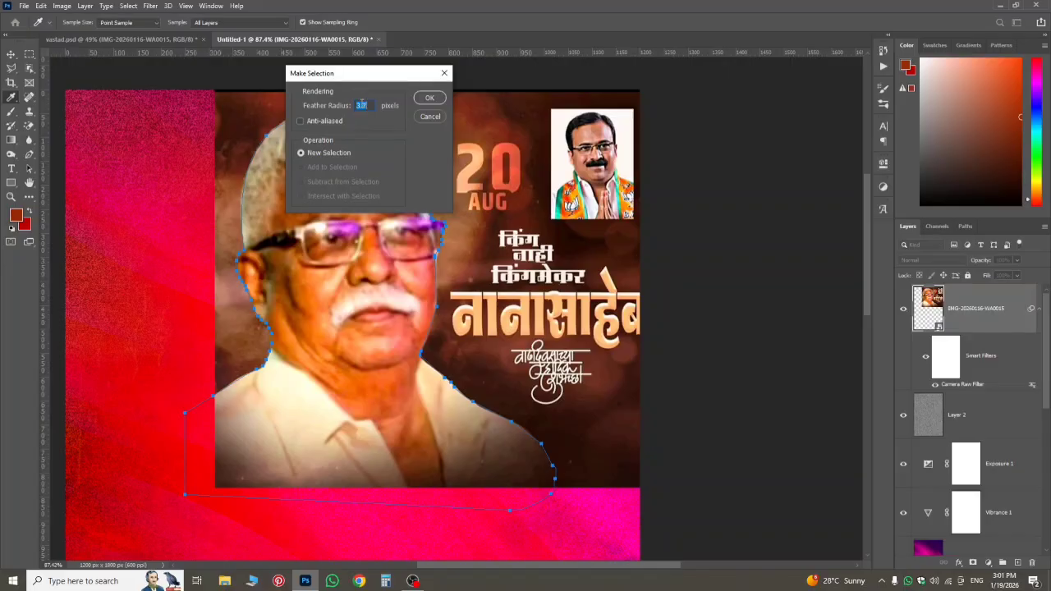
pyautogui.click(428, 99)
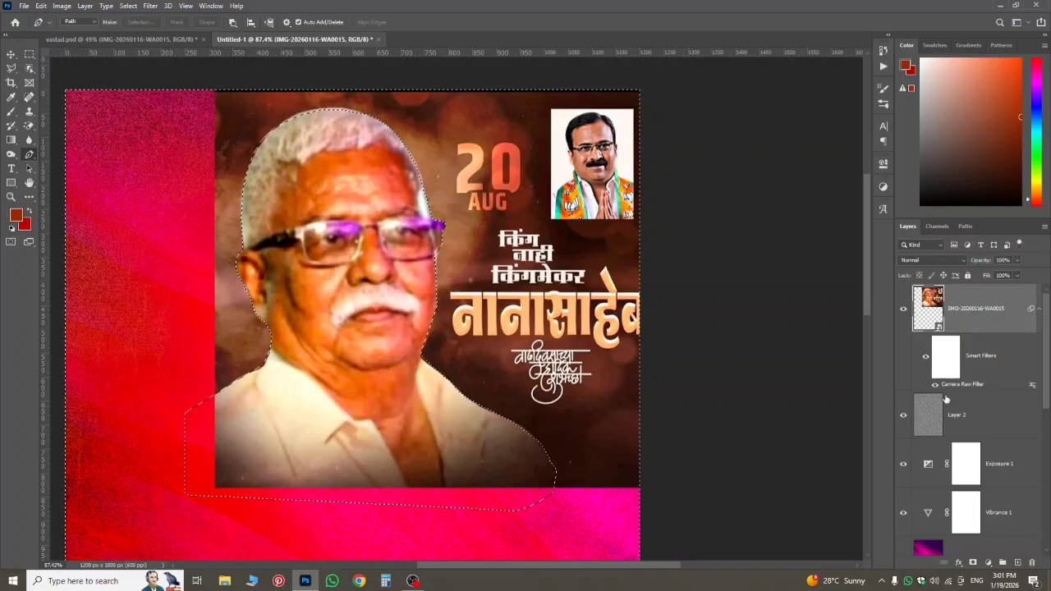
pyautogui.click(984, 564)
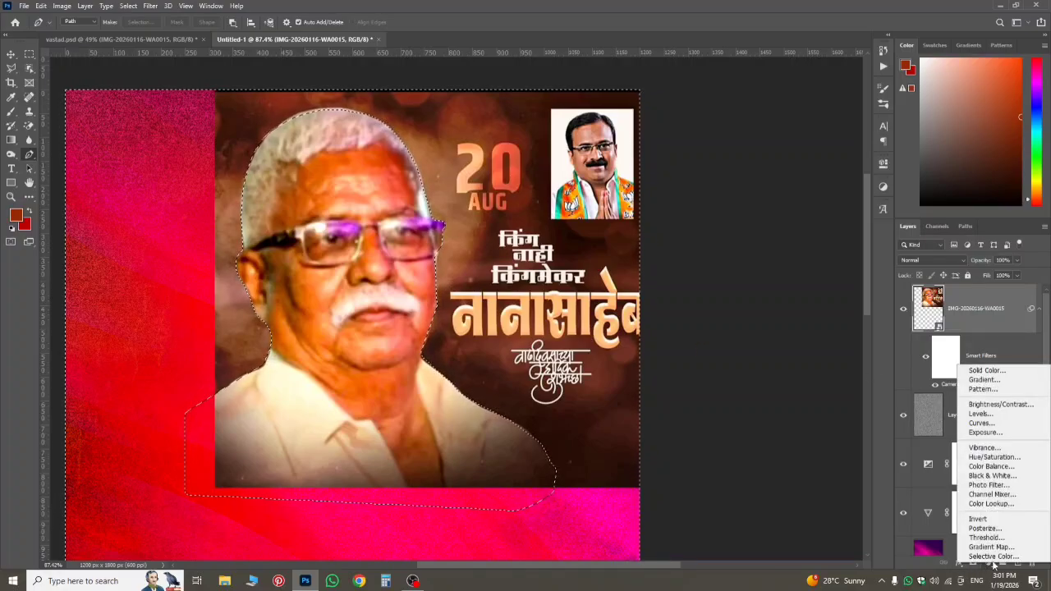
pyautogui.click(994, 557)
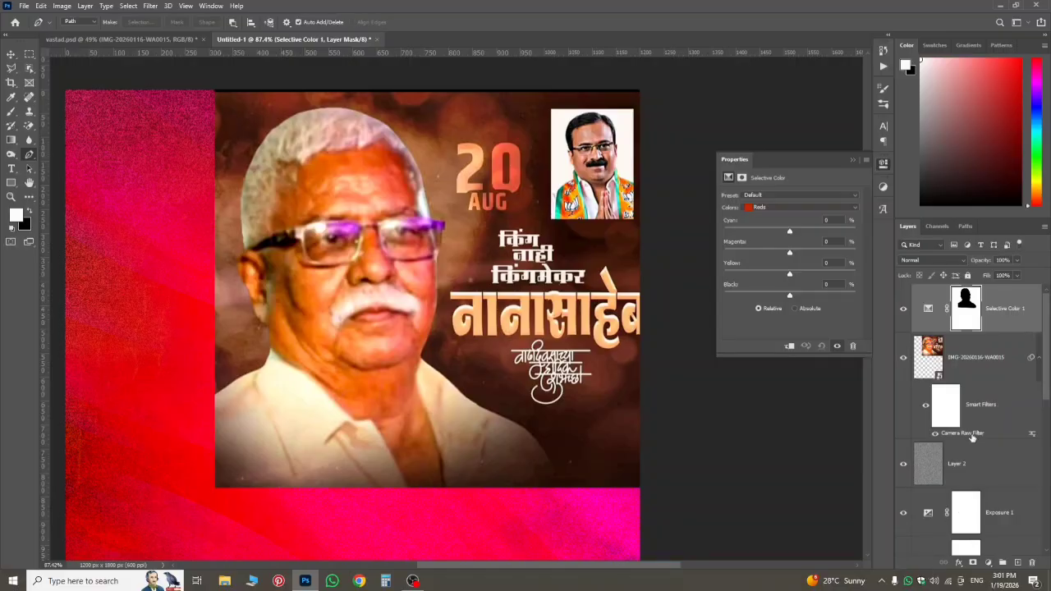
pyautogui.click(965, 364)
pyautogui.click(976, 321)
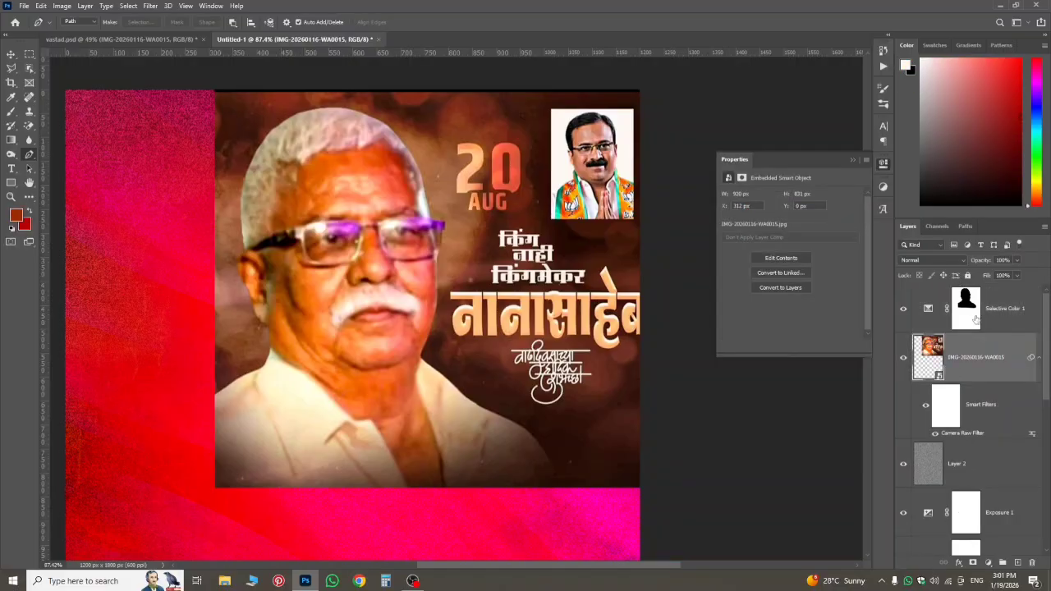
pyautogui.press('Delete')
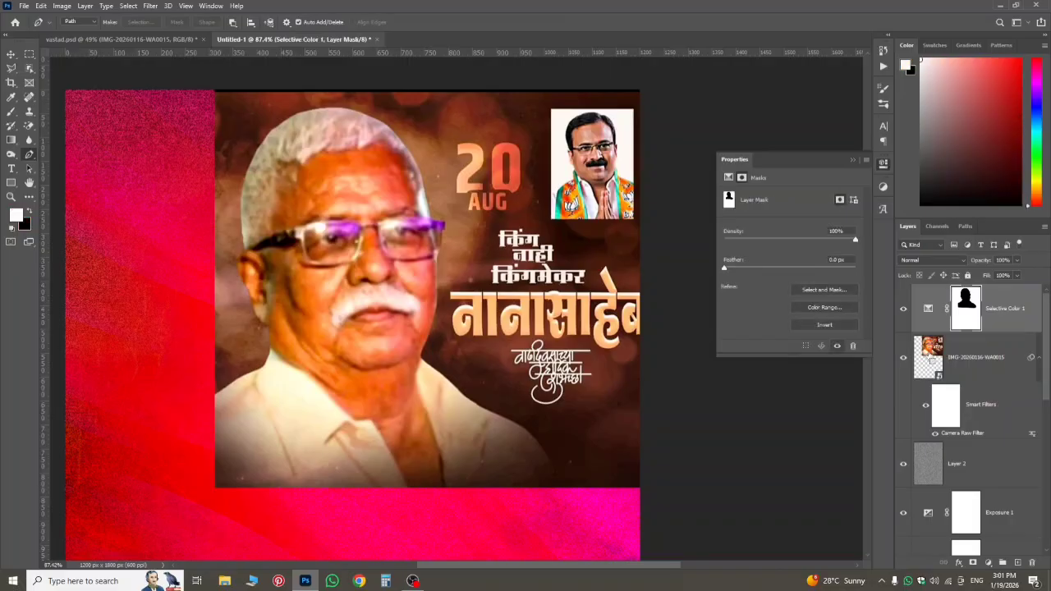
pyautogui.hotkey('ctrl', 'z')
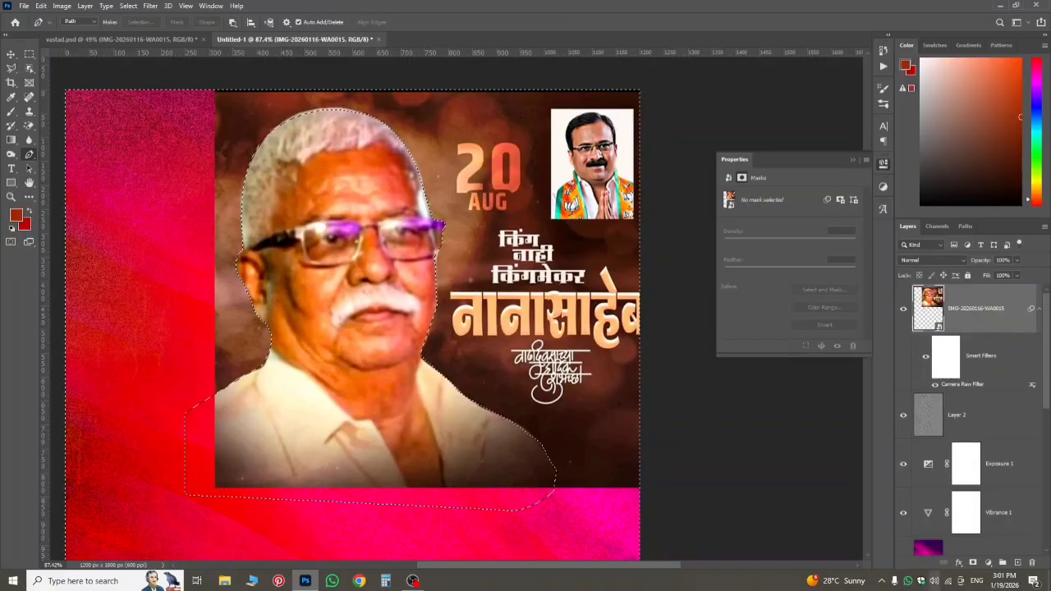
# - Add a layer mask to the portrait layer from the selection and invert it to keep only the man
pyautogui.click(973, 563)
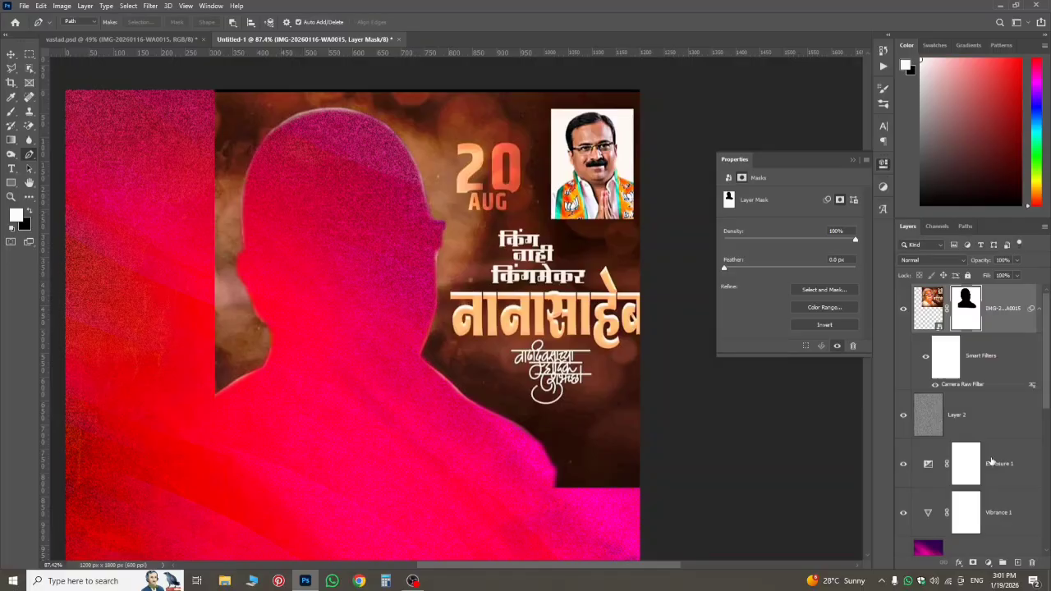
pyautogui.hotkey('ctrl', 'i')
pyautogui.scroll(-3, 352, 269)
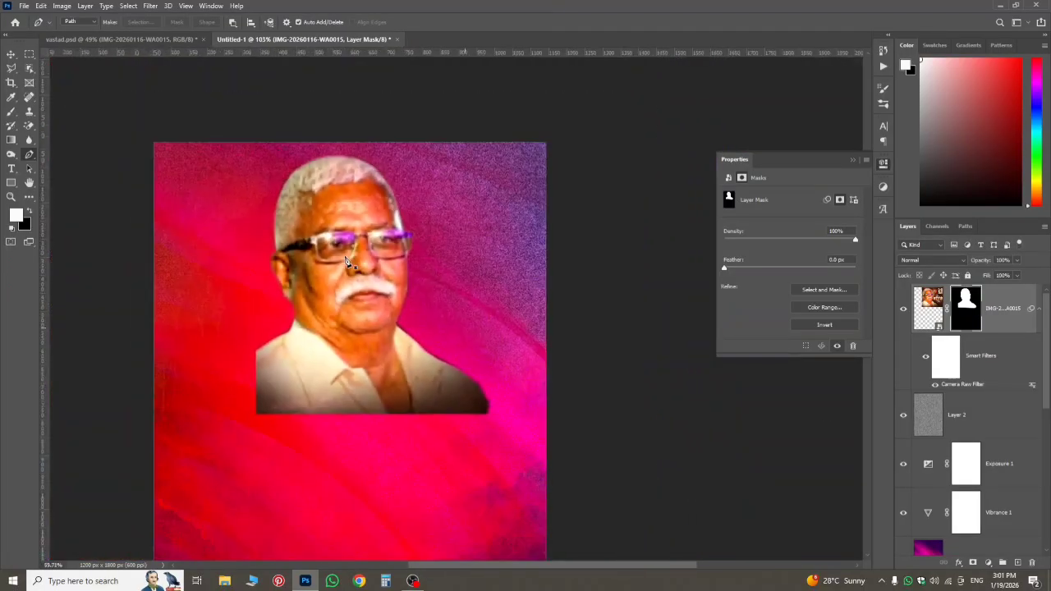
# - Try a white gradient on the portrait's mask below the shirt, undo it and make black the foreground colour
pyautogui.click(929, 308)
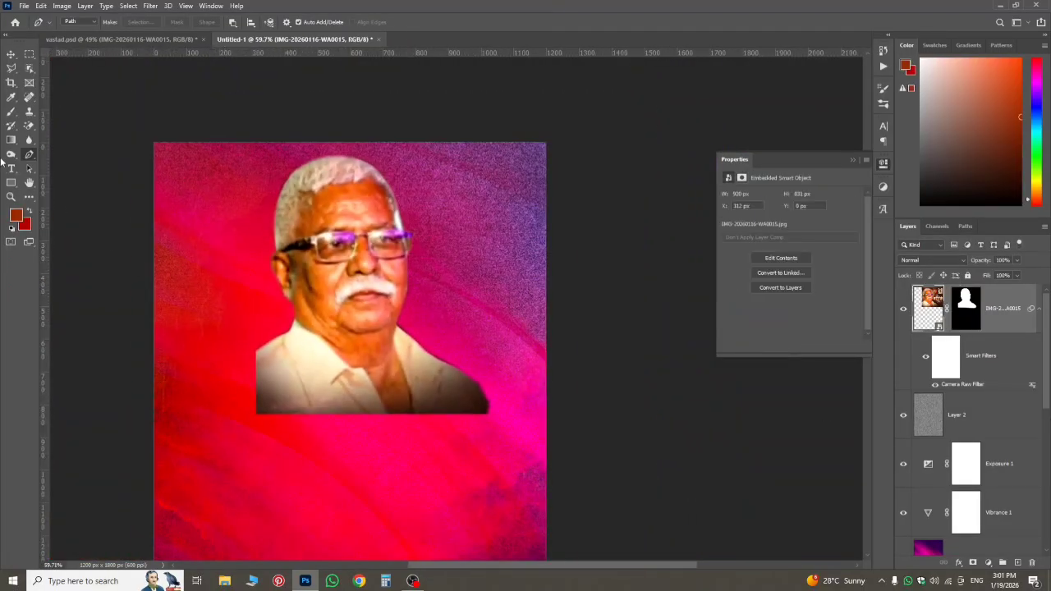
pyautogui.click(10, 140)
pyautogui.click(969, 304)
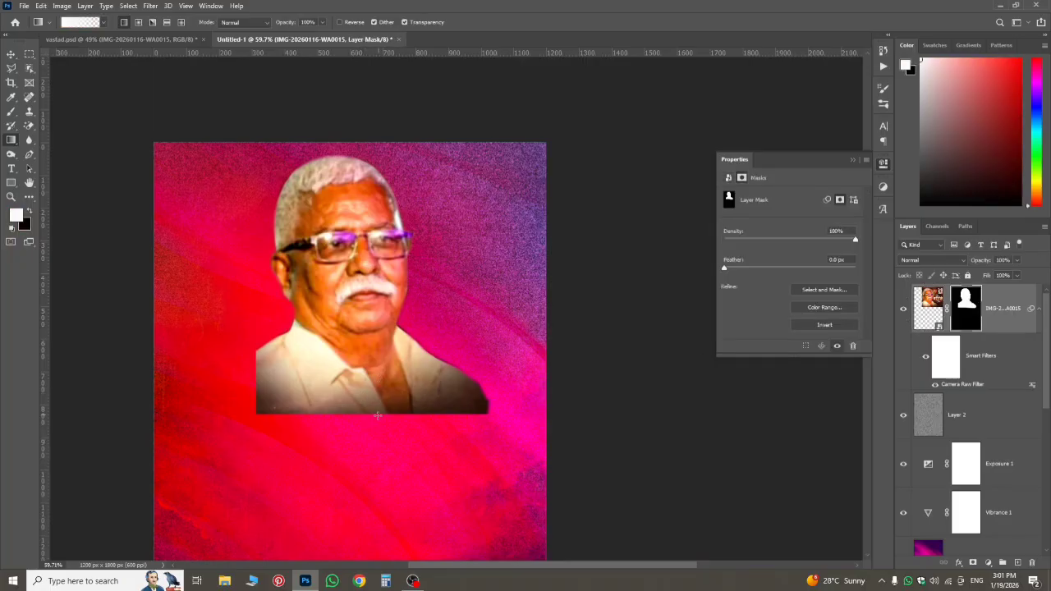
pyautogui.moveTo(378, 416); pyautogui.dragTo(372, 467)
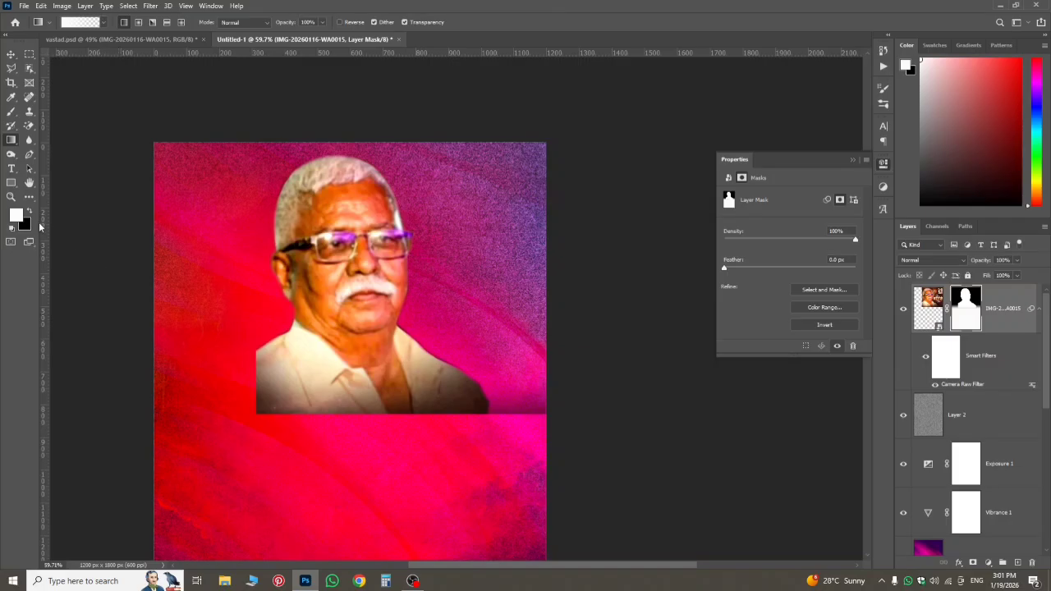
pyautogui.click(31, 215)
pyautogui.hotkey('ctrl', 'z')
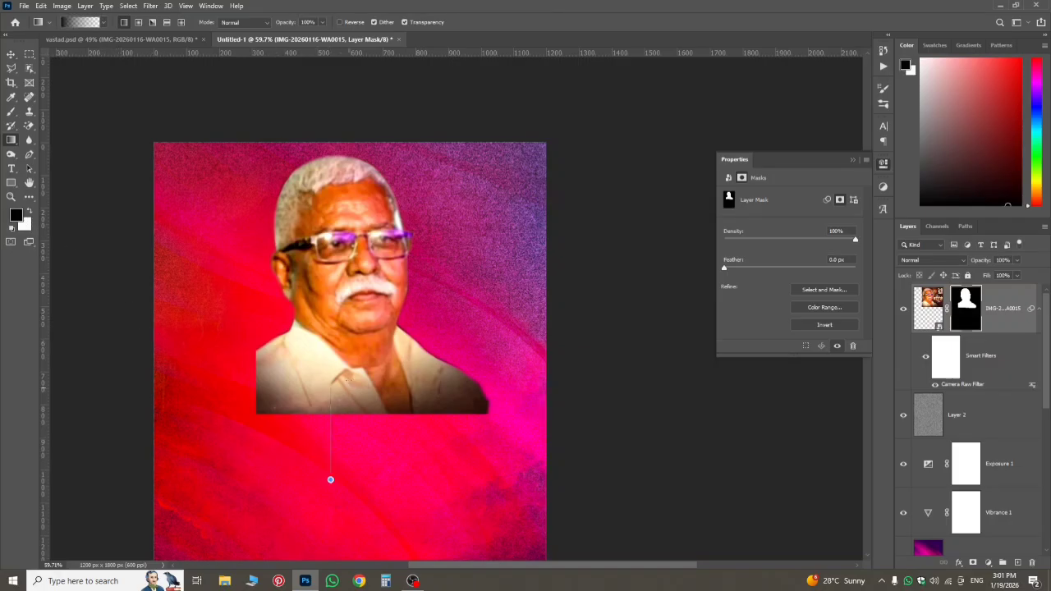
# - Fade out the lower edge of the portrait's shirt with upward black gradients on its layer mask
pyautogui.moveTo(369, 430); pyautogui.dragTo(371, 447)
pyautogui.moveTo(373, 402)
pyautogui.mouseDown()
pyautogui.moveTo(378, 450)
pyautogui.moveTo(378, 386)
pyautogui.mouseUp()
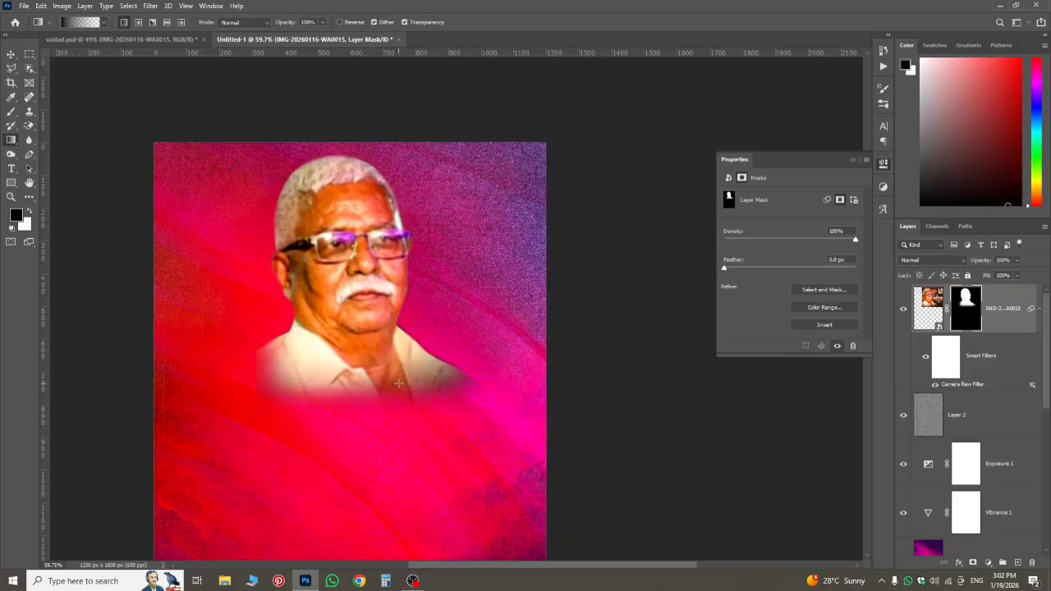
pyautogui.scroll(1, 328, 271)
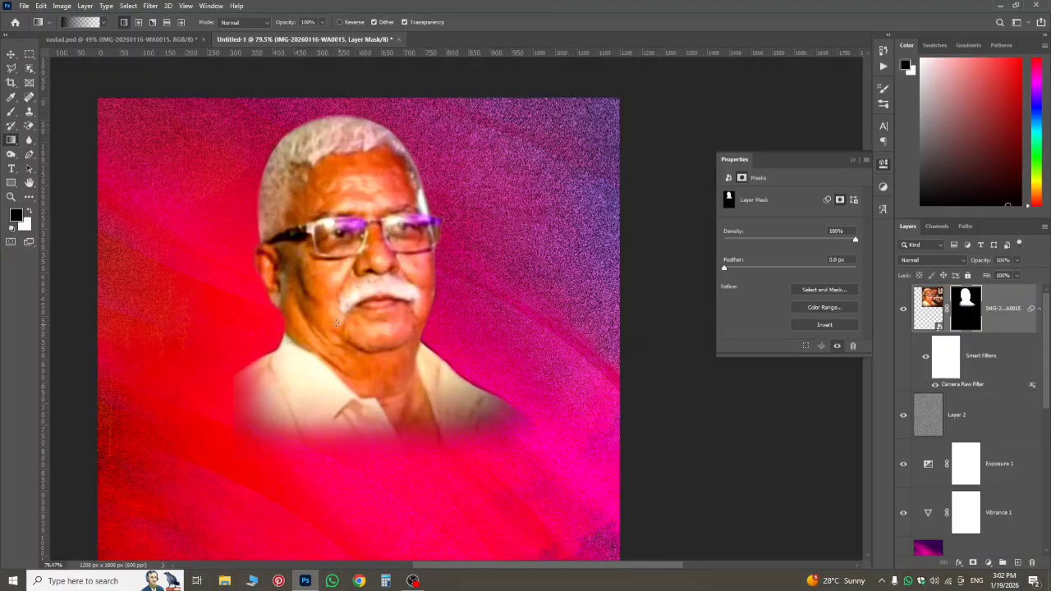
pyautogui.scroll(2, 337, 323)
pyautogui.scroll(-1, 329, 347)
pyautogui.scroll(-1, 298, 353)
pyautogui.scroll(1, 298, 353)
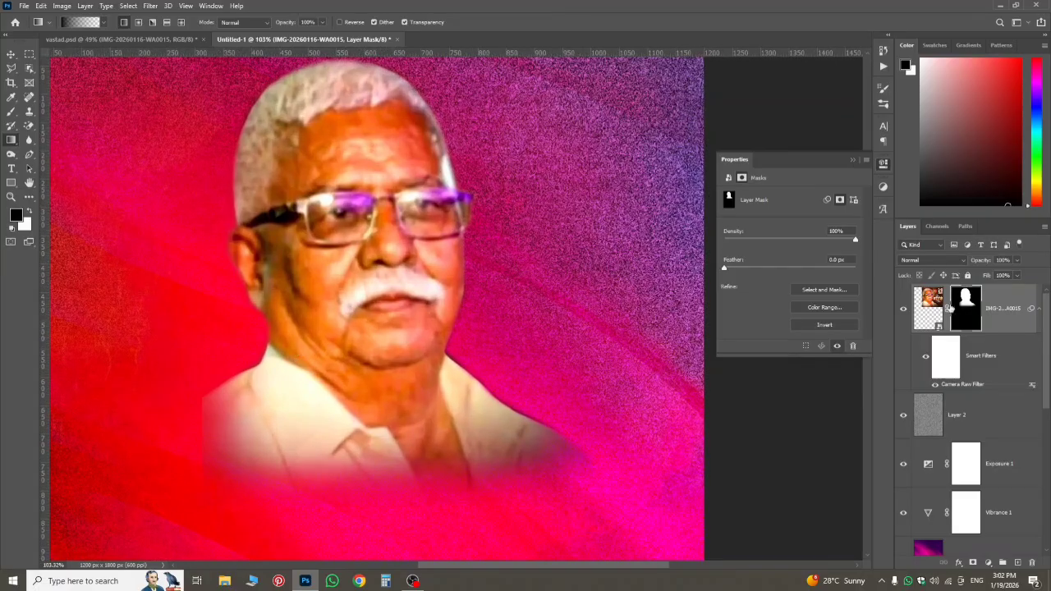
# - Replace the portrait layer in Untitled-1 with the finished masked portrait layer copied over from vastad.psd
pyautogui.press('Delete')
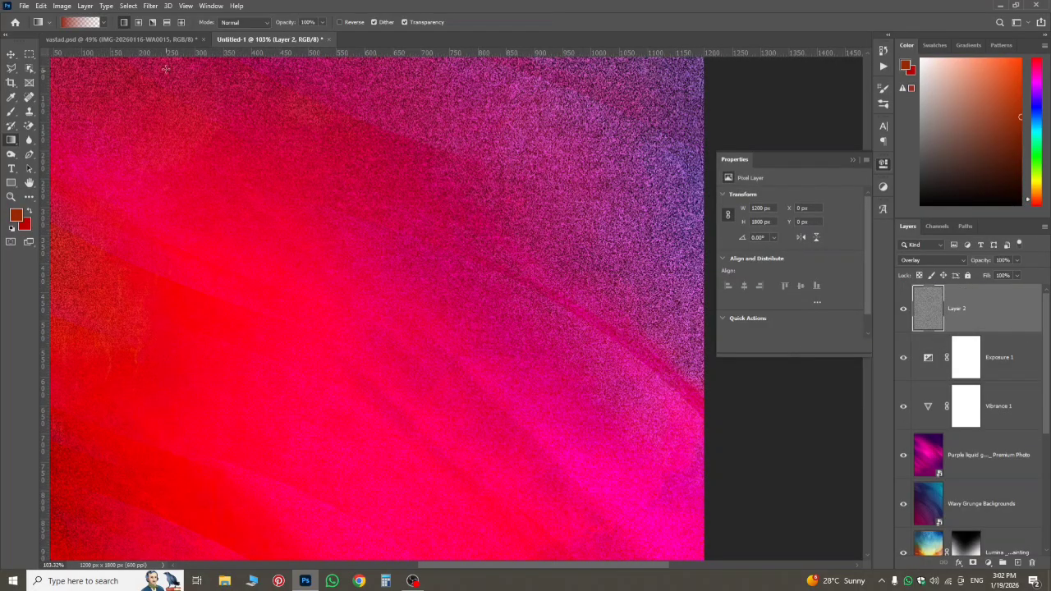
pyautogui.click(147, 40)
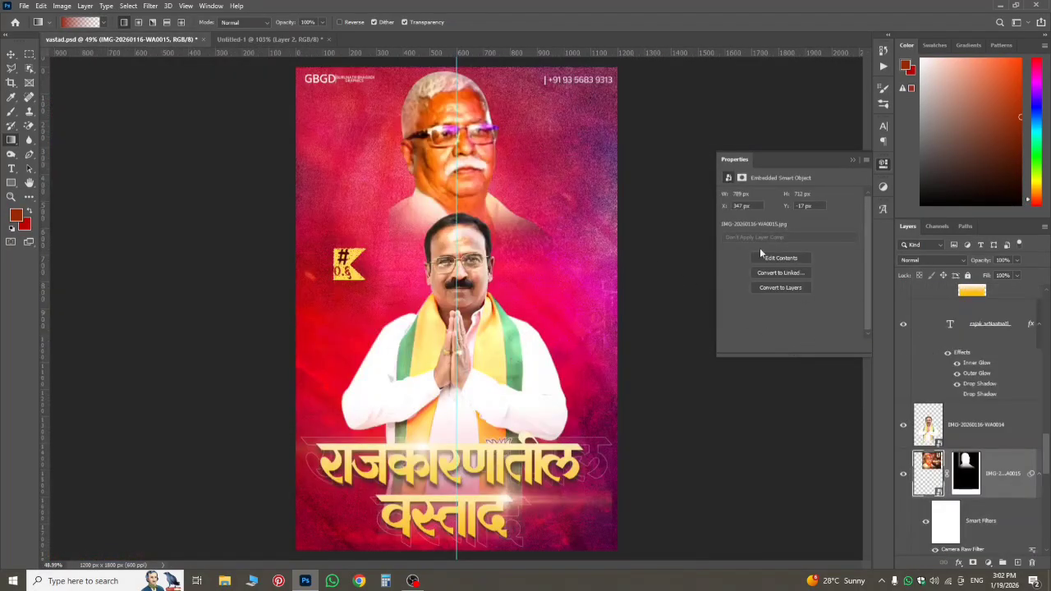
pyautogui.click(12, 54)
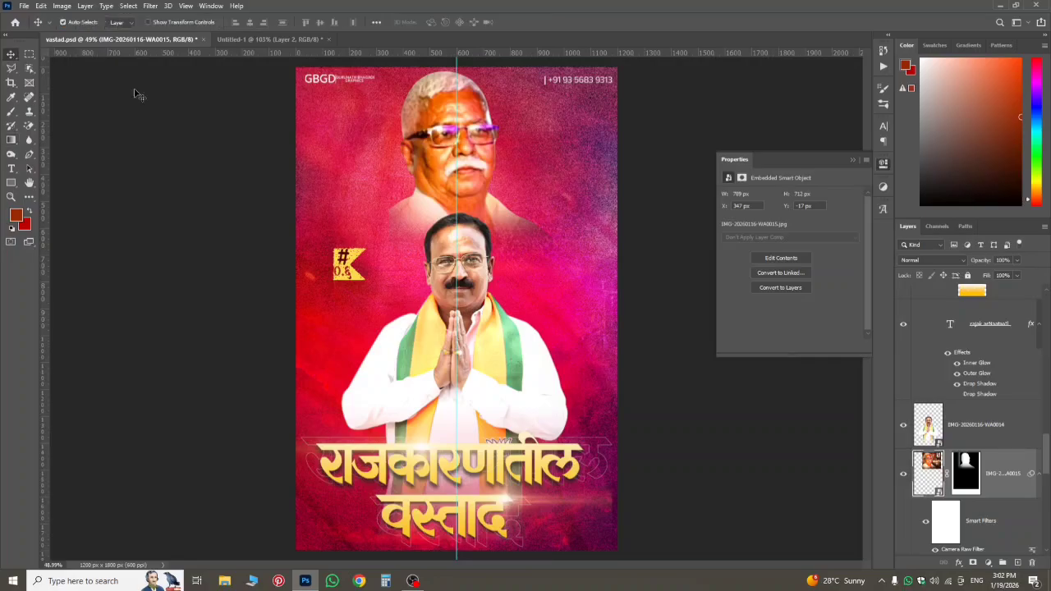
pyautogui.click(426, 137)
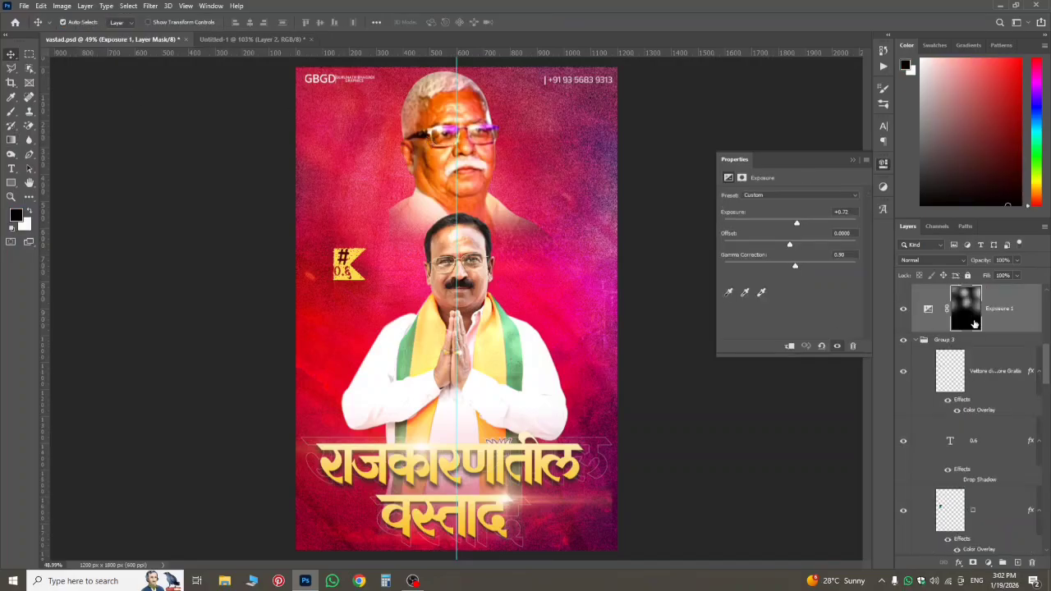
pyautogui.scroll(-10, 975, 325)
pyautogui.click(988, 338)
pyautogui.moveTo(989, 338); pyautogui.dragTo(393, 216)
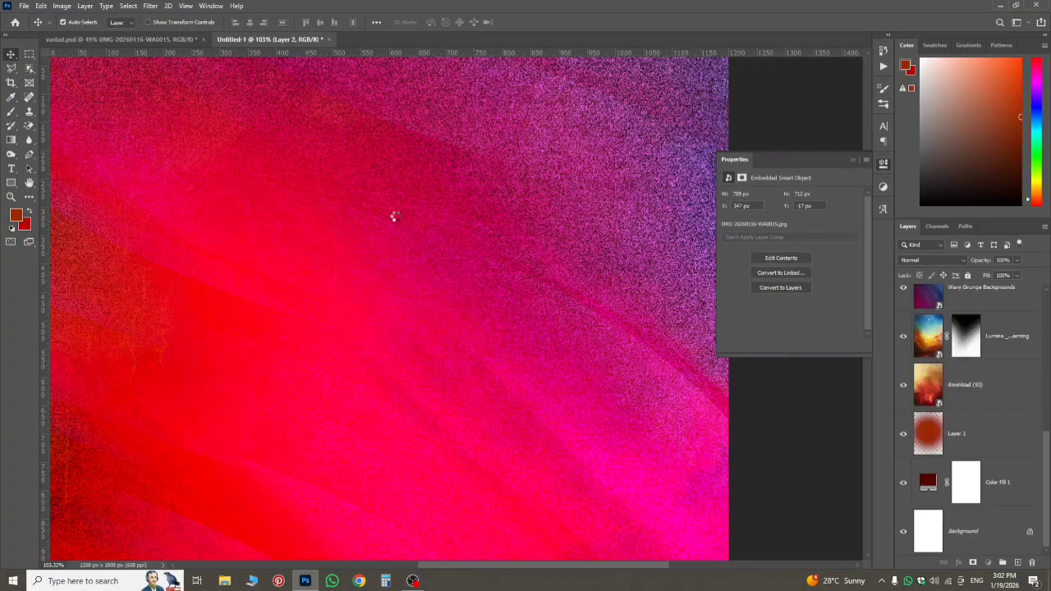
pyautogui.scroll(-3, 396, 219)
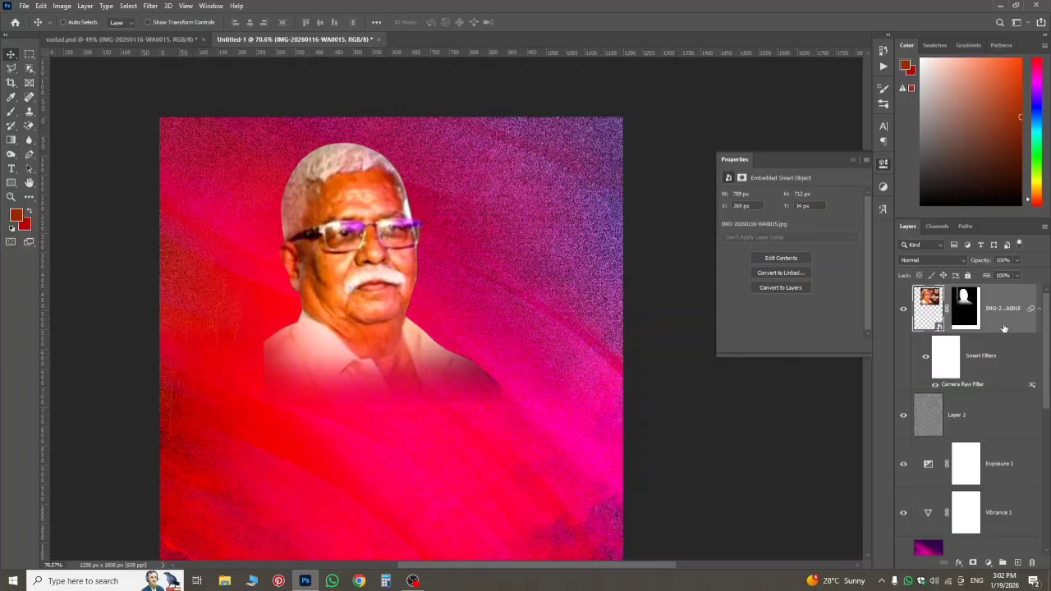
# - Free-transform the copied portrait and move it up against the canvas's upper edge, slightly further right
pyautogui.hotkey('ctrl', 't')
pyautogui.scroll(-1, 468, 308)
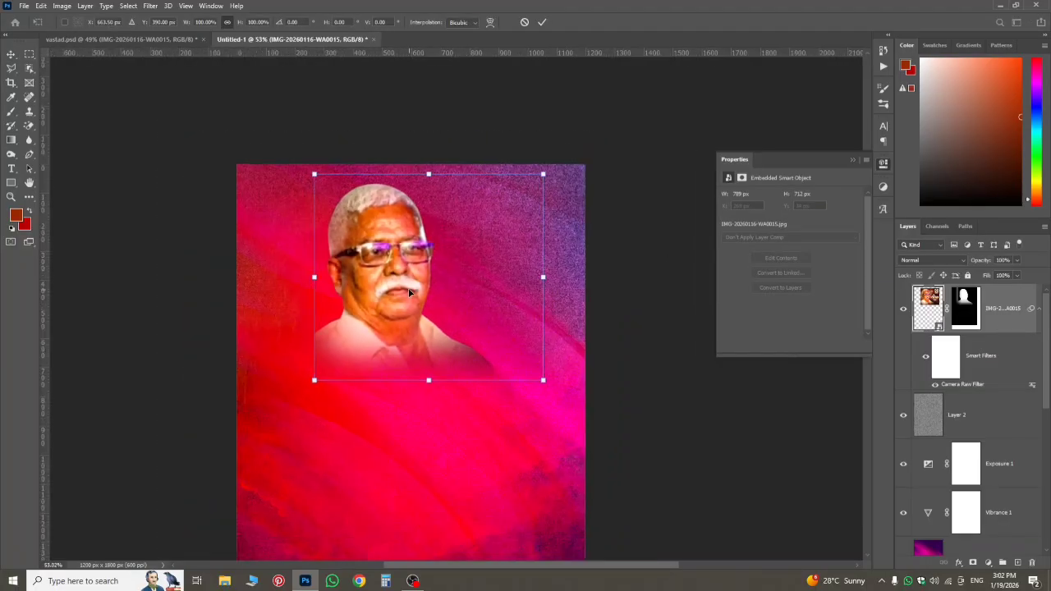
pyautogui.moveTo(410, 292); pyautogui.dragTo(435, 283)
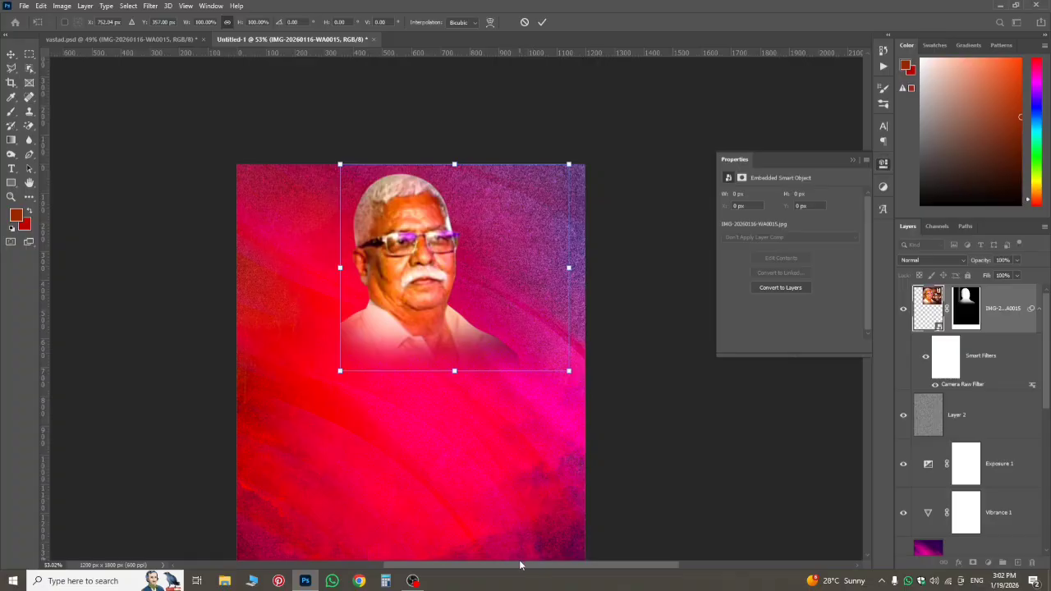
pyautogui.moveTo(520, 565); pyautogui.dragTo(482, 561)
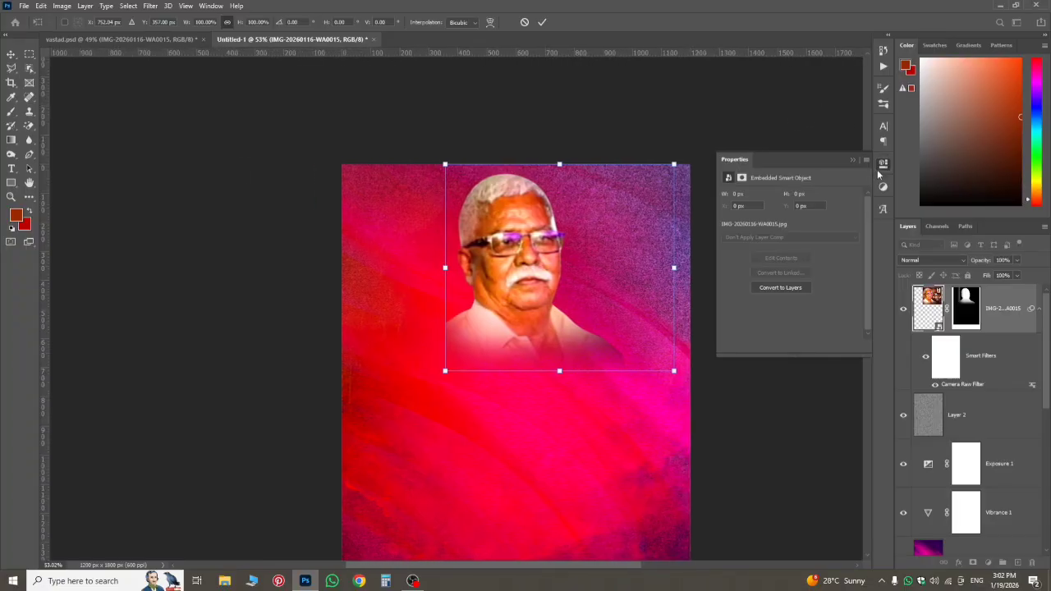
pyautogui.click(884, 164)
pyautogui.scroll(-2, 572, 147)
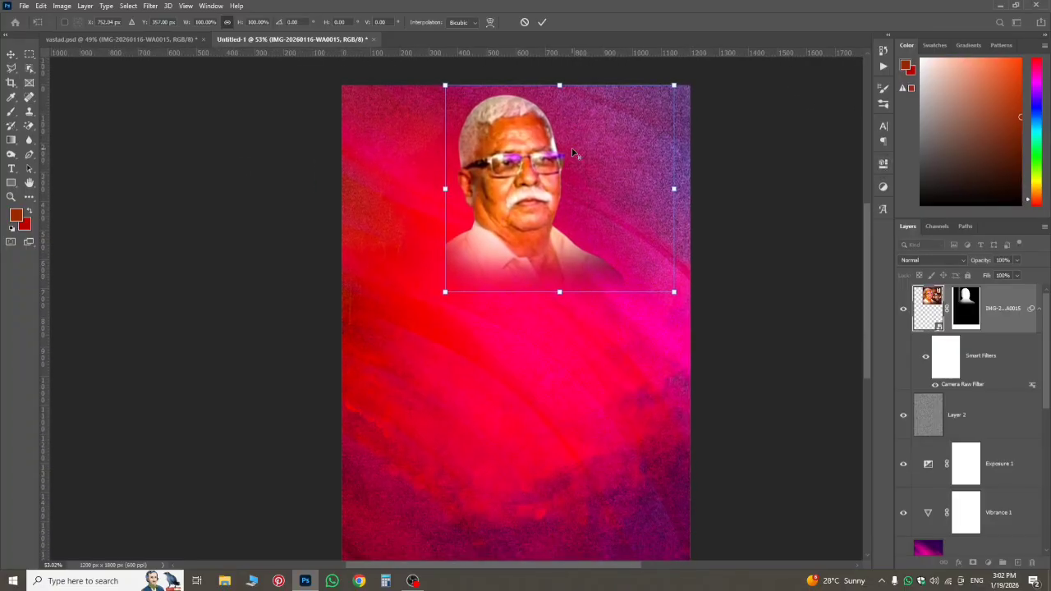
pyautogui.scroll(-1, 472, 158)
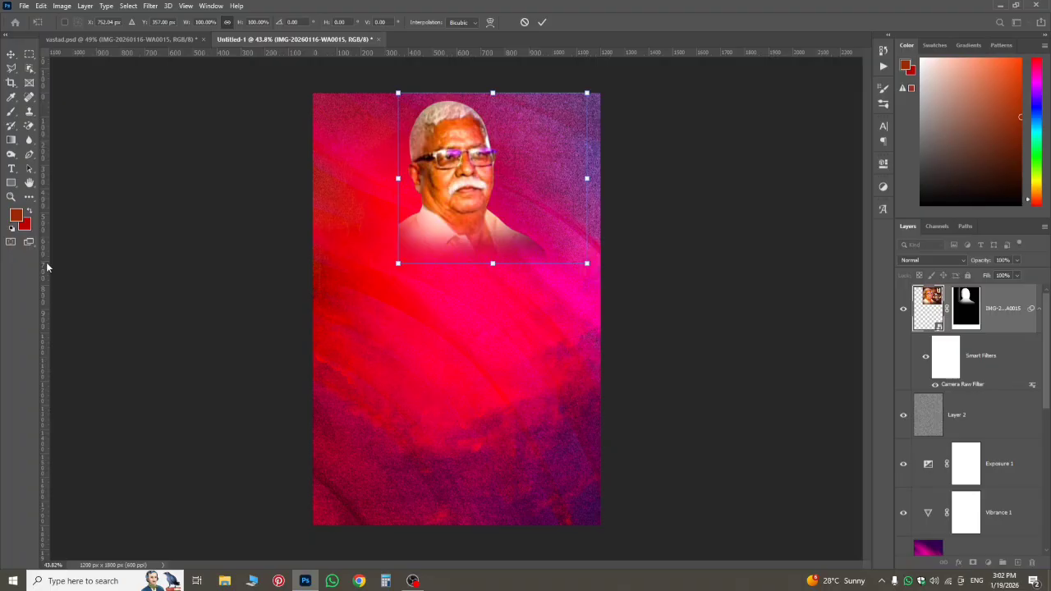
# - Add a vertical guide near the poster's middle, shift the portrait left so the face sits on it, and apply the transform
pyautogui.moveTo(47, 267); pyautogui.dragTo(454, 393)
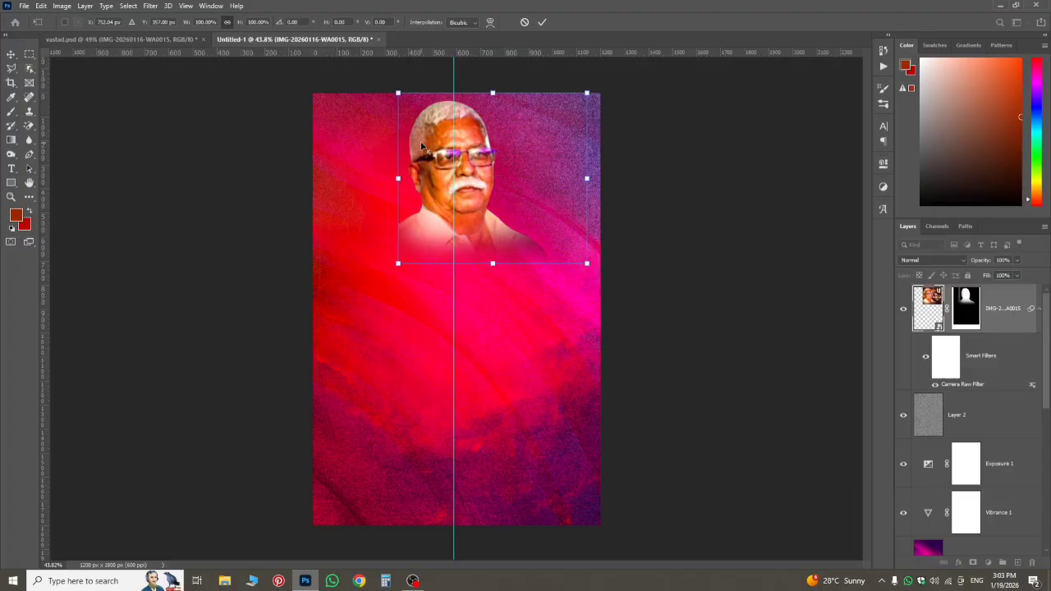
pyautogui.scroll(-1, 421, 146)
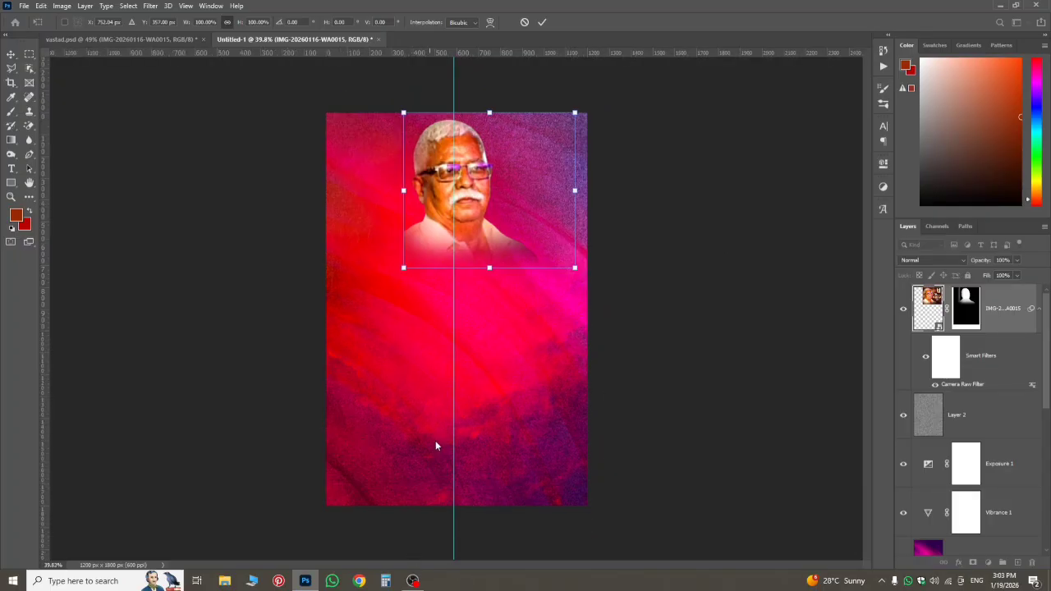
pyautogui.moveTo(483, 232)
pyautogui.mouseDown()
pyautogui.moveTo(467, 222)
pyautogui.moveTo(468, 245)
pyautogui.moveTo(471, 234)
pyautogui.mouseUp()
pyautogui.press('Return')
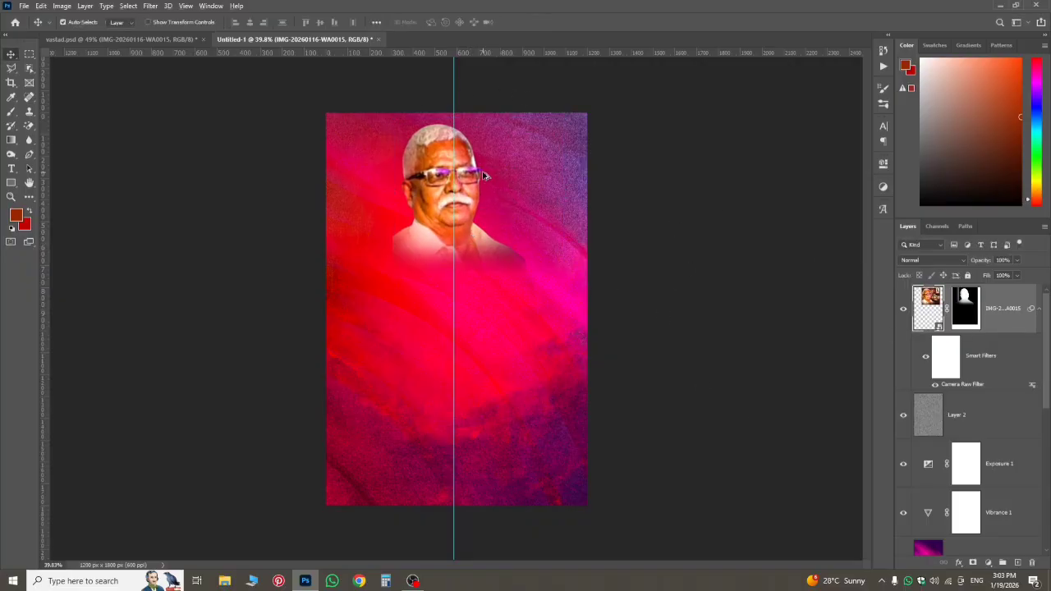
# - Soften the portrait's lower edge and right shoulder with additional black gradients on its layer mask
pyautogui.scroll(1, 478, 195)
pyautogui.scroll(1, 535, 313)
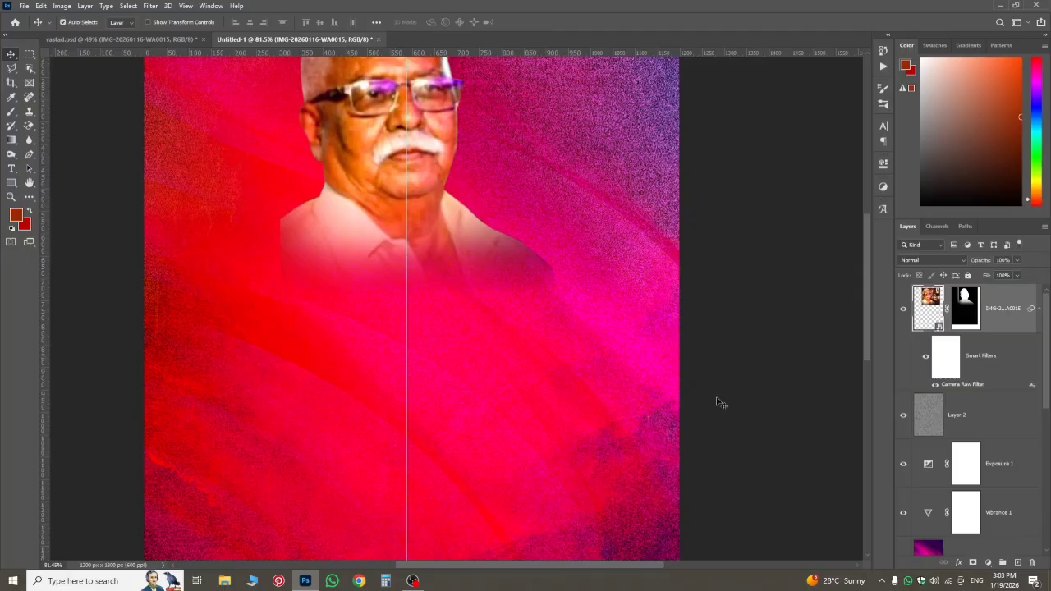
pyautogui.click(975, 325)
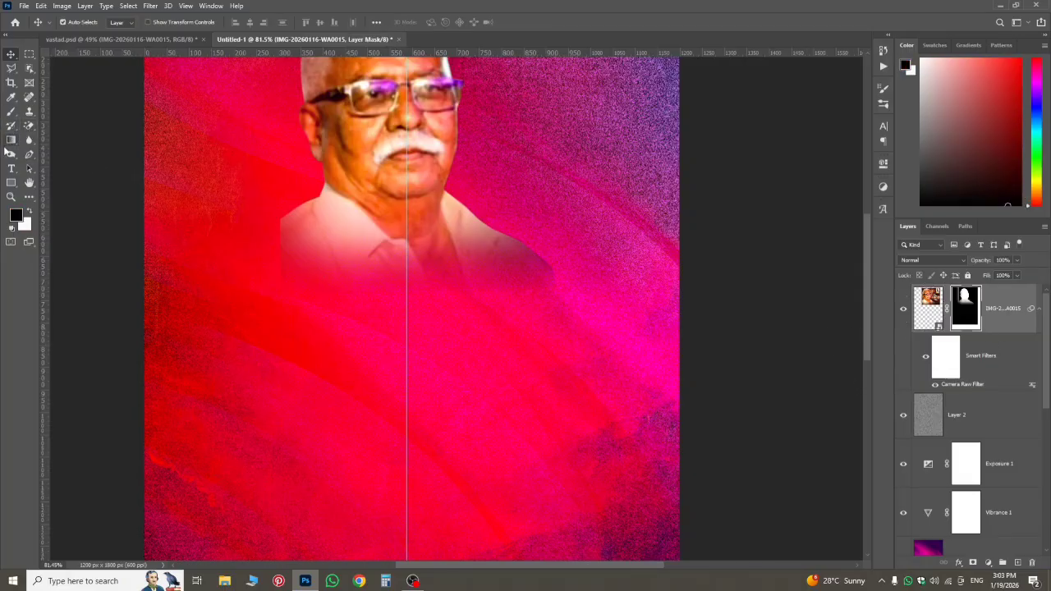
pyautogui.click(10, 142)
pyautogui.moveTo(445, 356); pyautogui.dragTo(440, 327)
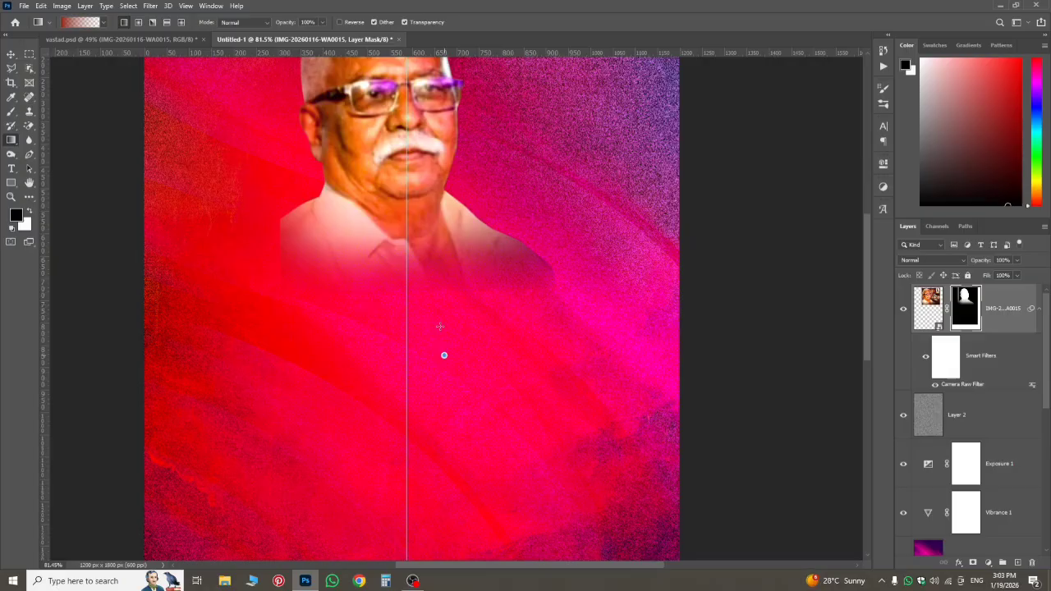
pyautogui.moveTo(445, 232); pyautogui.dragTo(444, 232)
pyautogui.moveTo(573, 282); pyautogui.dragTo(510, 259)
pyautogui.click(929, 309)
pyautogui.scroll(-3, 622, 283)
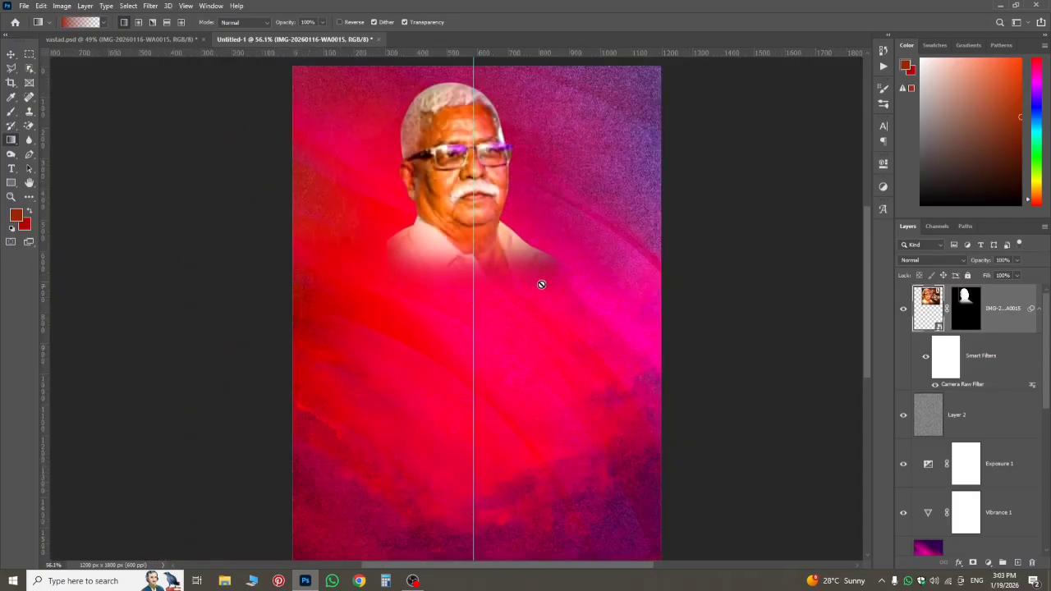
# - Copy the second man's photo layer, IMG-20260116-WA0014, from vastad.psd into Untitled-1
pyautogui.click(132, 39)
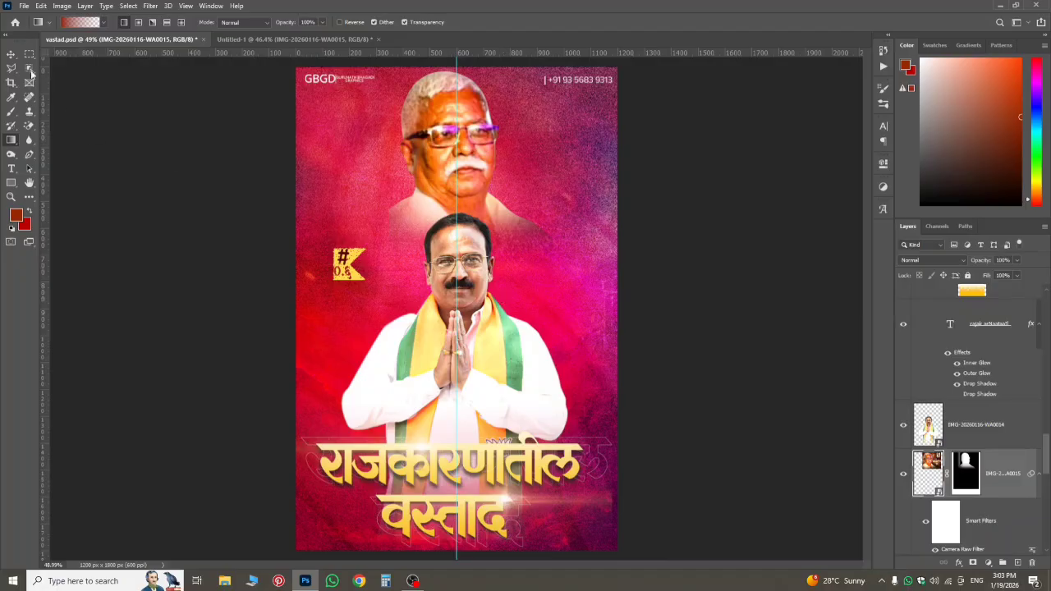
pyautogui.click(11, 54)
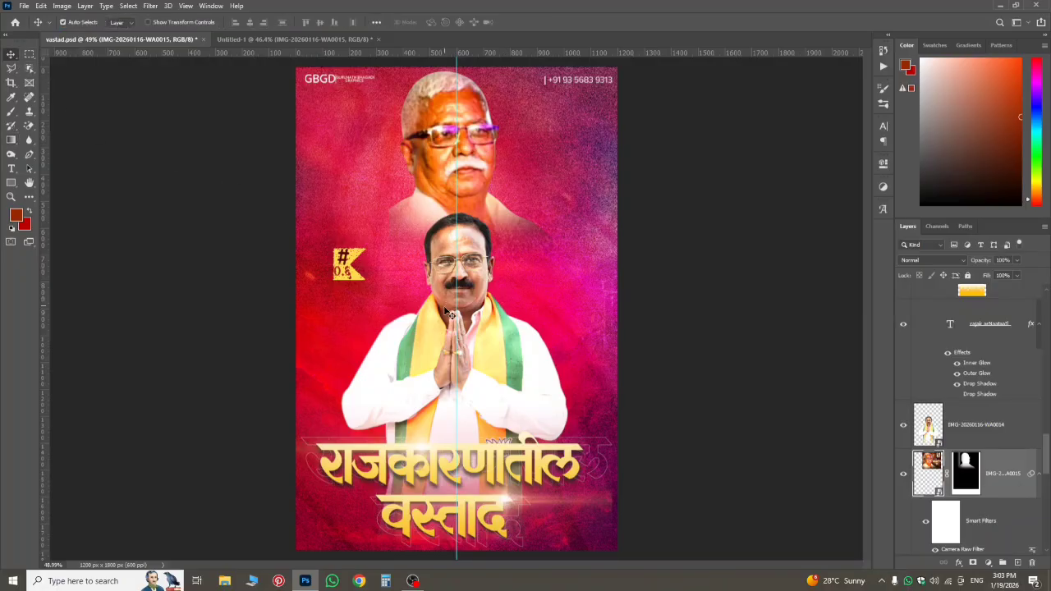
pyautogui.click(517, 370)
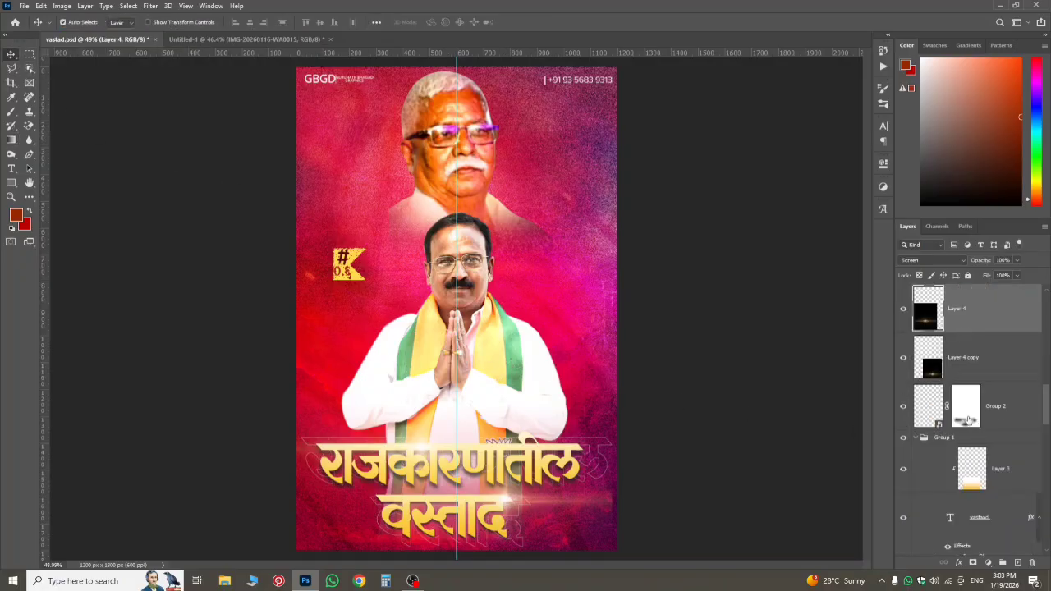
pyautogui.scroll(-5, 982, 439)
pyautogui.click(969, 345)
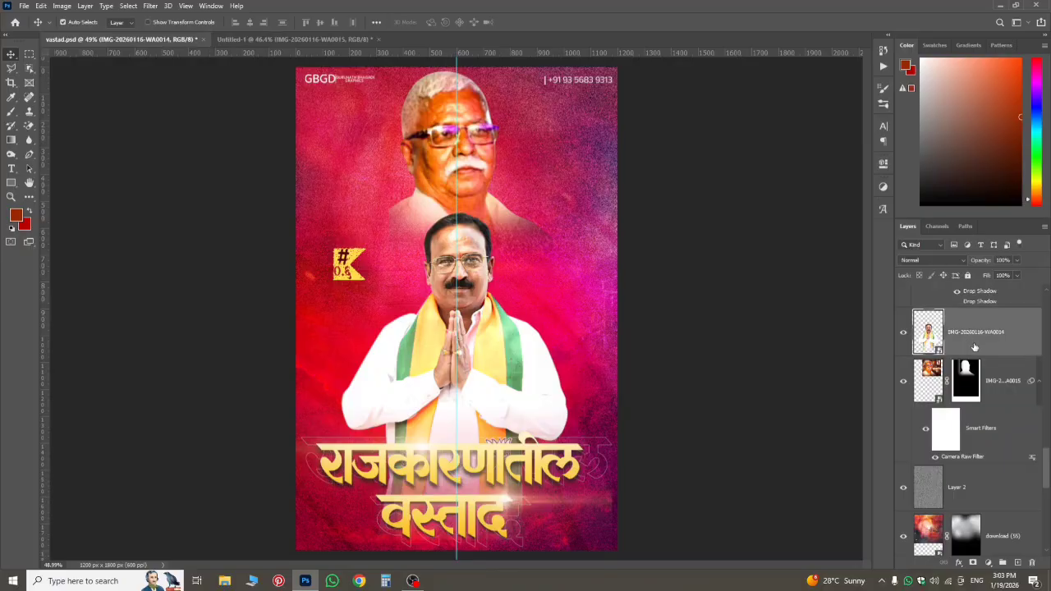
pyautogui.moveTo(975, 347); pyautogui.dragTo(478, 391)
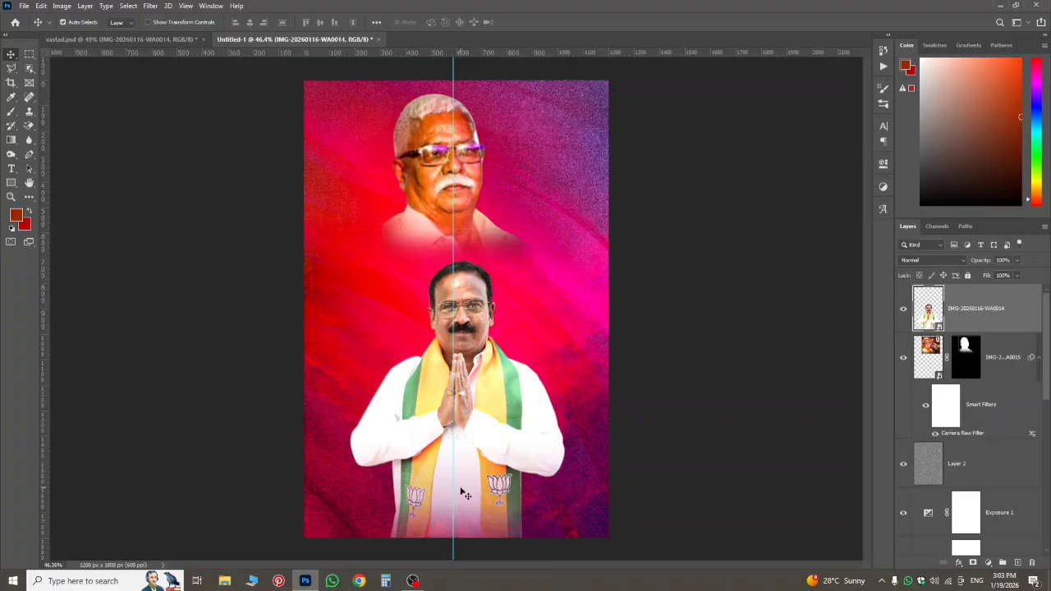
# - Free-transform the second man's photo: move it up below the upper portrait, enlarge it slightly, center it on the guide, and apply
pyautogui.press('ctrl')
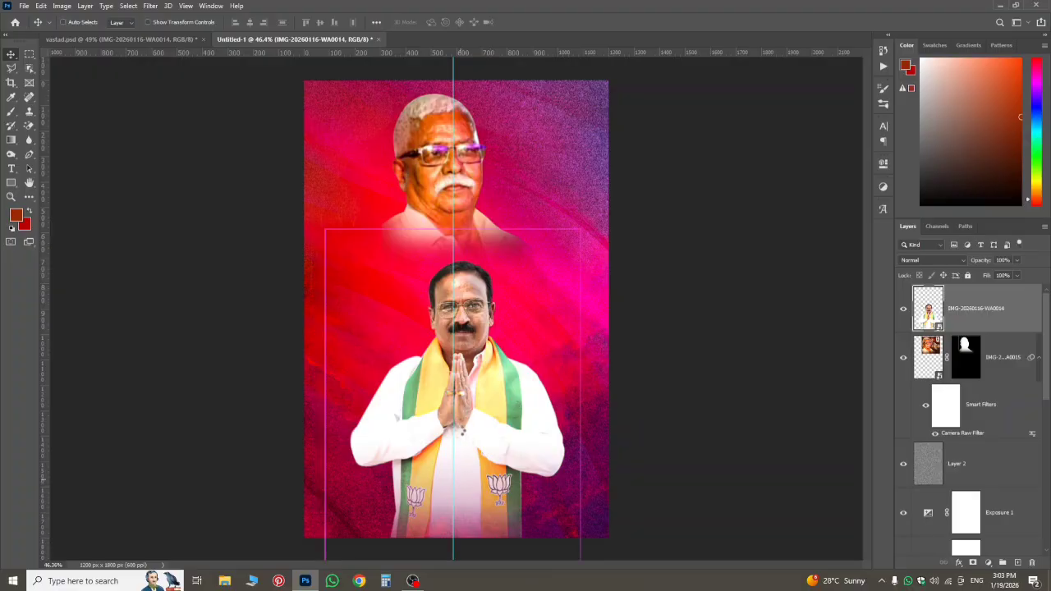
pyautogui.hotkey('ctrl', 't')
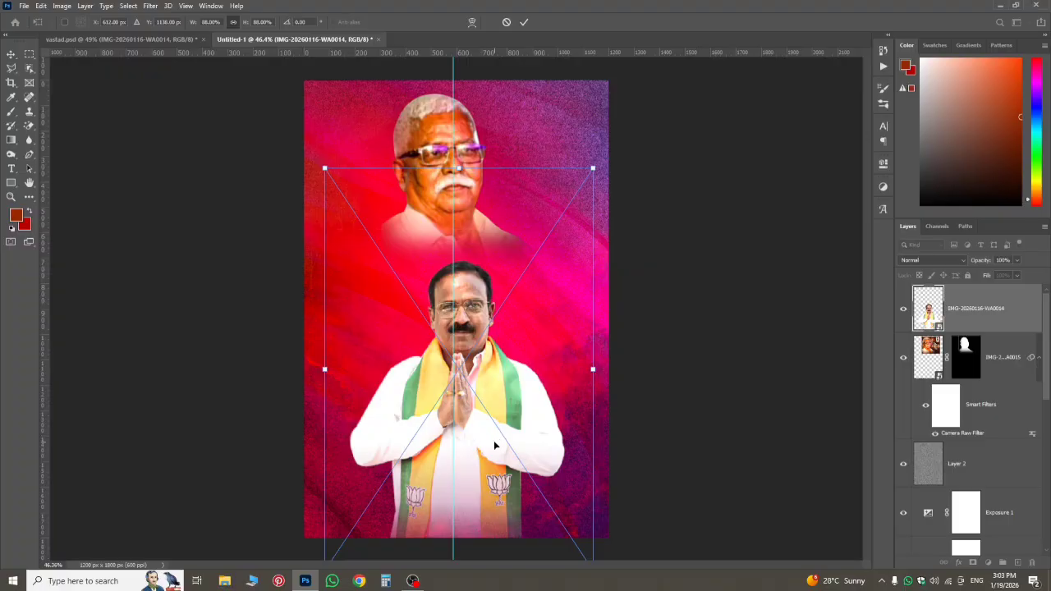
pyautogui.moveTo(494, 440); pyautogui.dragTo(493, 419)
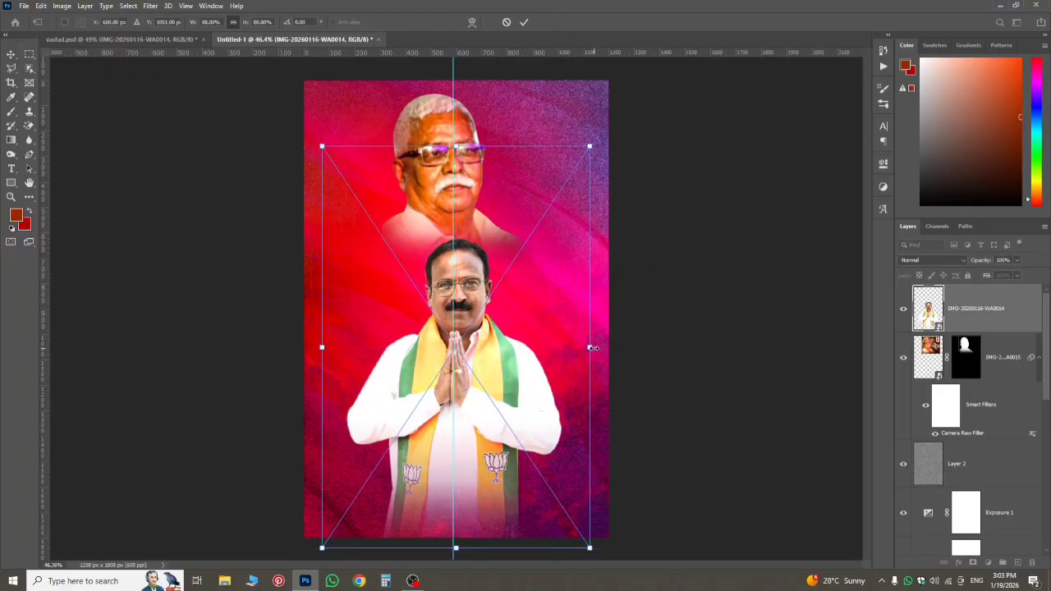
pyautogui.moveTo(592, 348); pyautogui.dragTo(601, 351)
pyautogui.moveTo(543, 453); pyautogui.dragTo(543, 444)
pyautogui.press('Return')
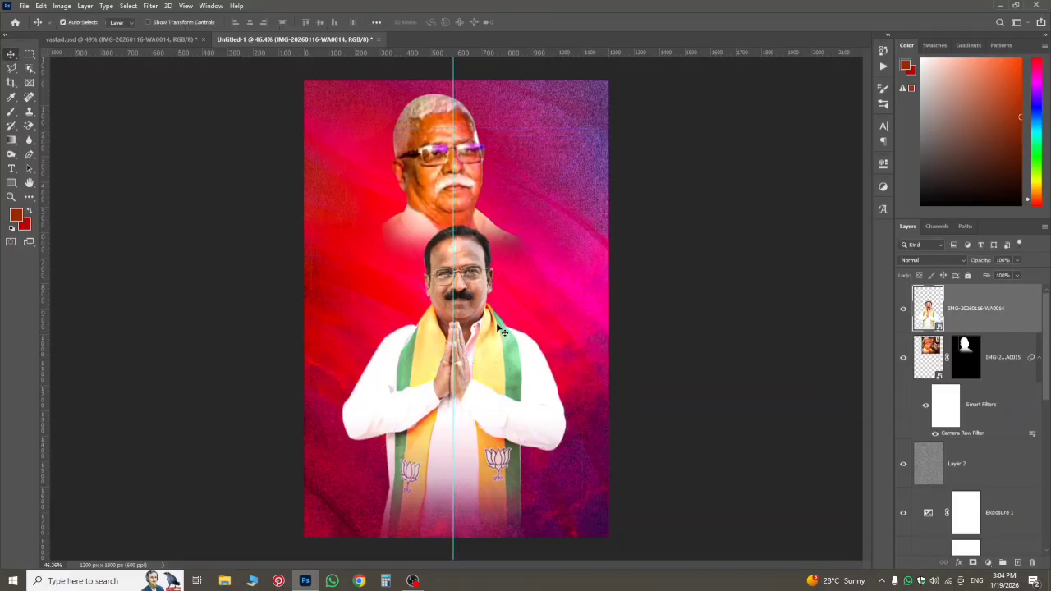
pyautogui.scroll(4, 427, 505)
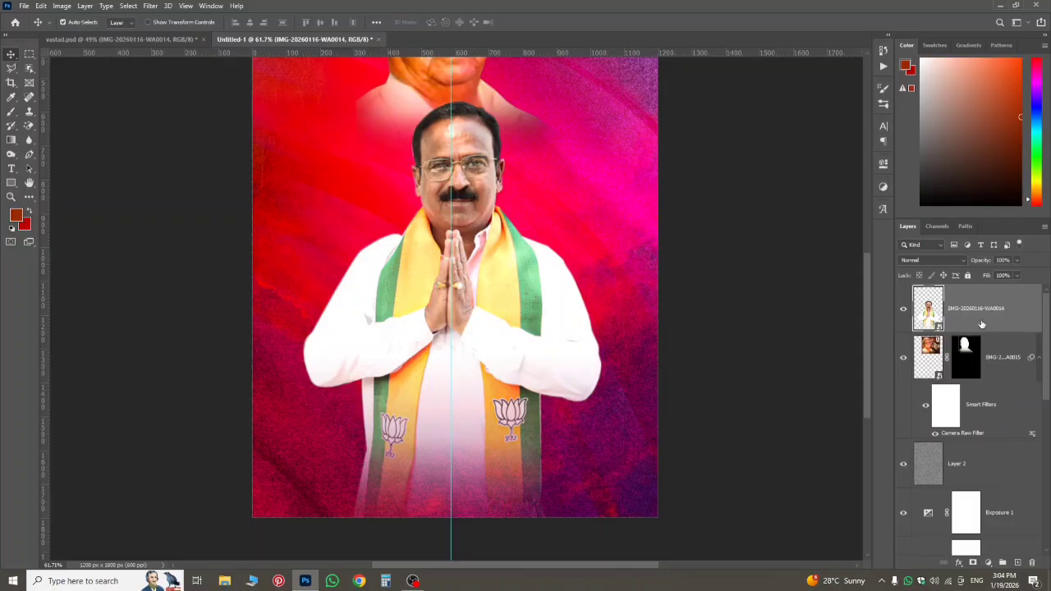
pyautogui.click(973, 563)
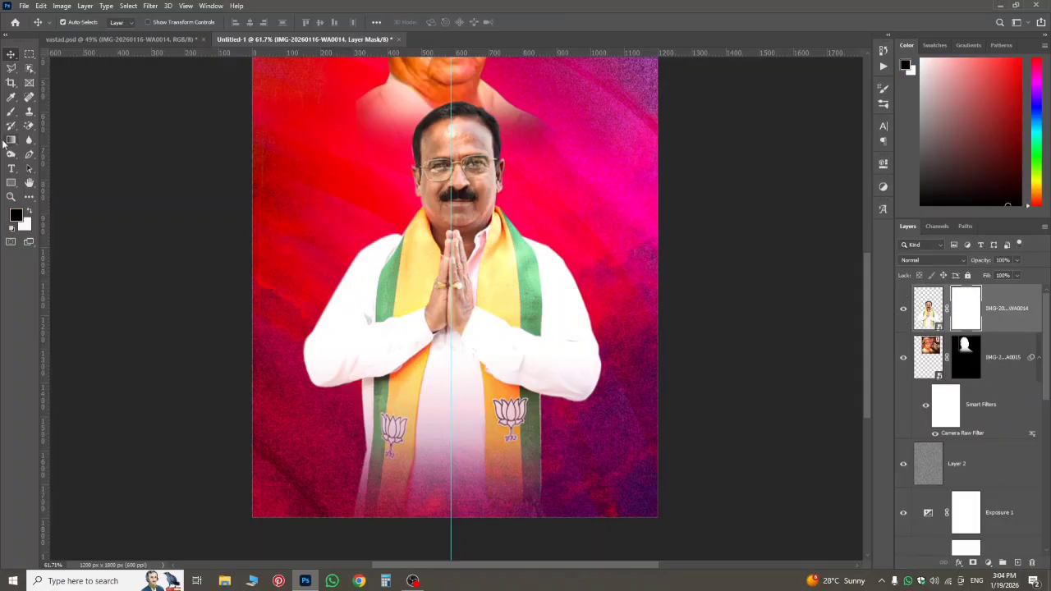
pyautogui.click(11, 141)
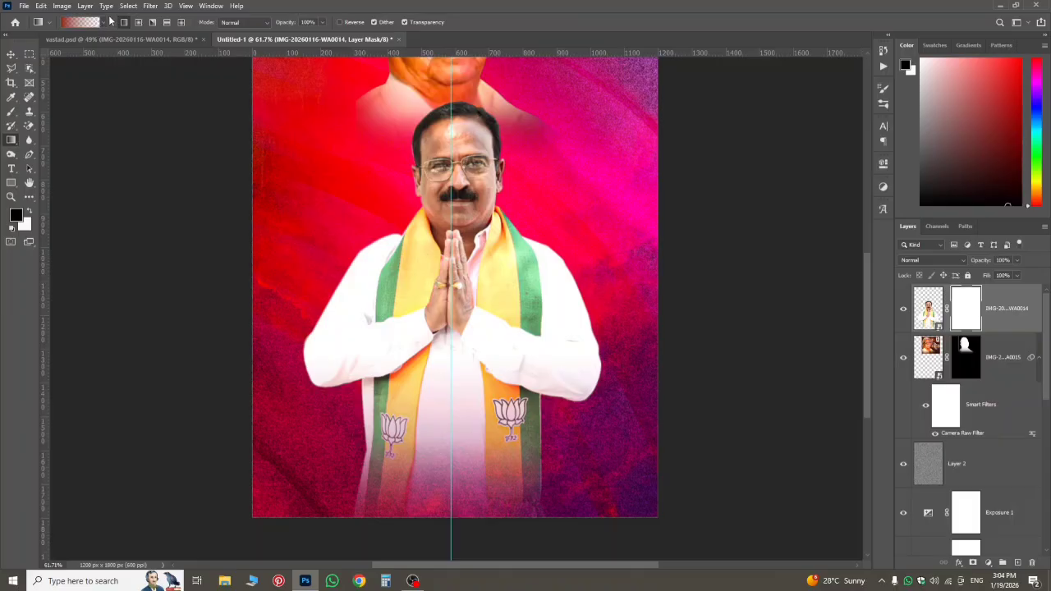
pyautogui.click(102, 22)
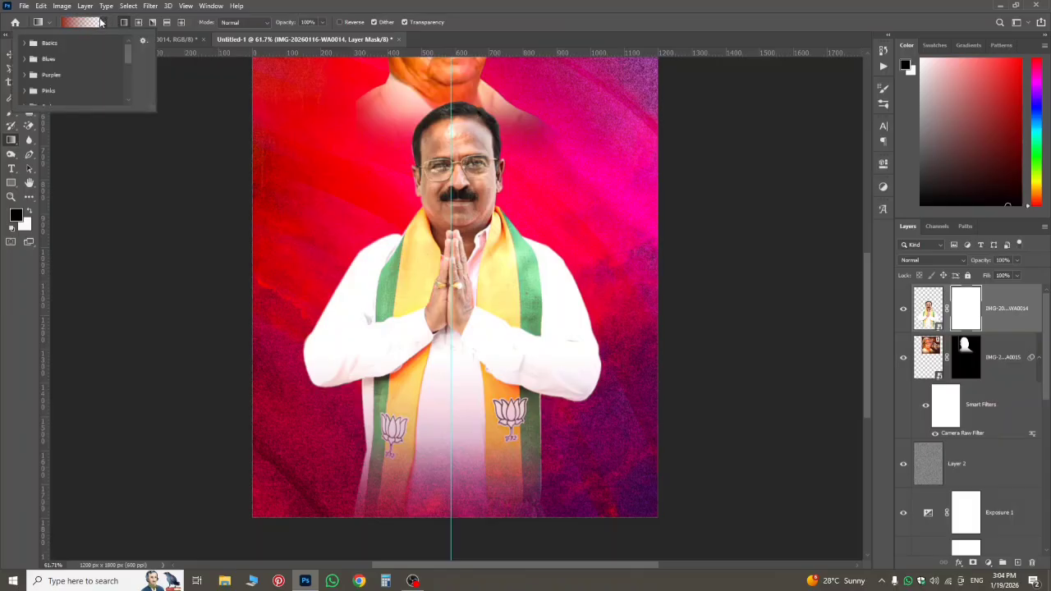
pyautogui.click(25, 43)
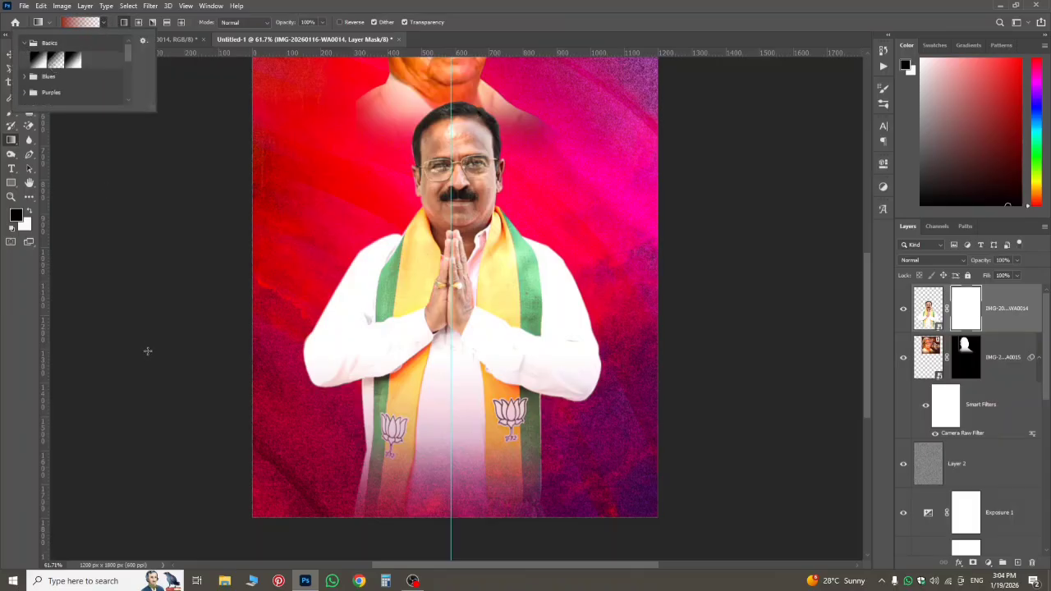
pyautogui.click(148, 352)
pyautogui.hotkey('ctrl', 'z')
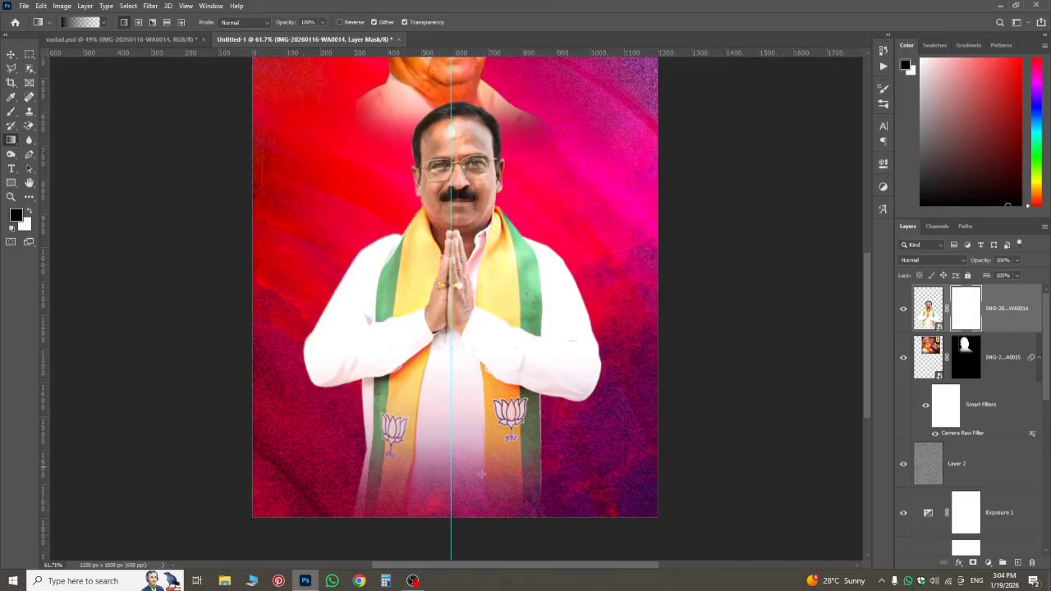
pyautogui.hotkey('ctrl', 'z')
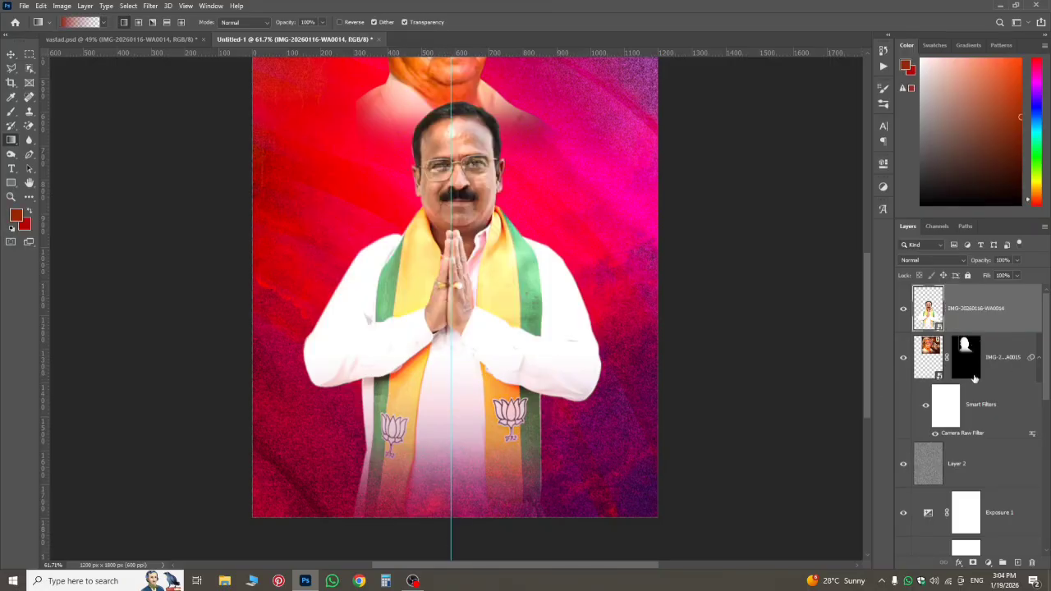
pyautogui.scroll(2, 480, 209)
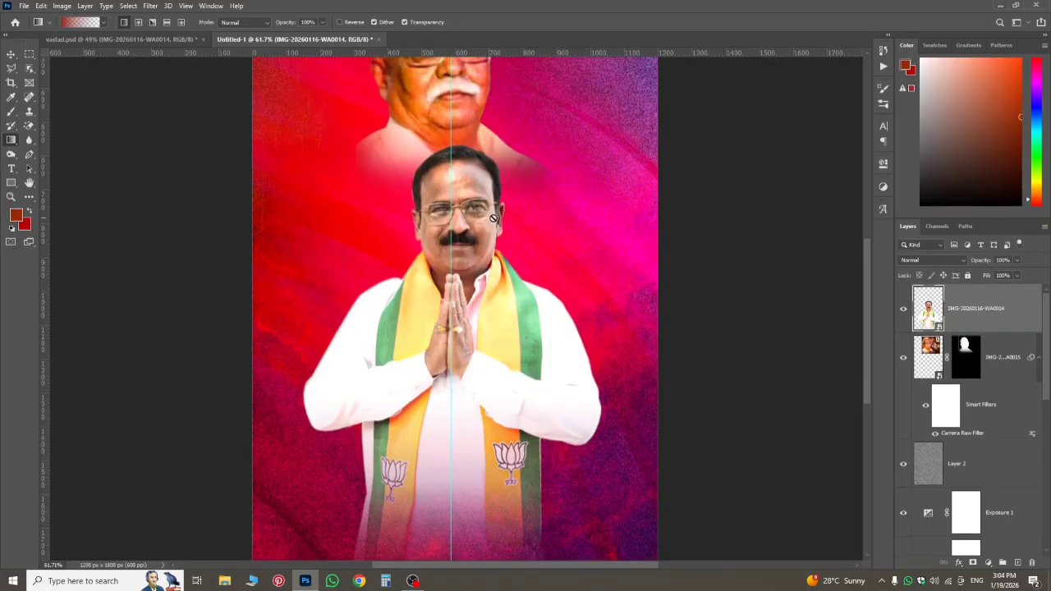
pyautogui.click(11, 54)
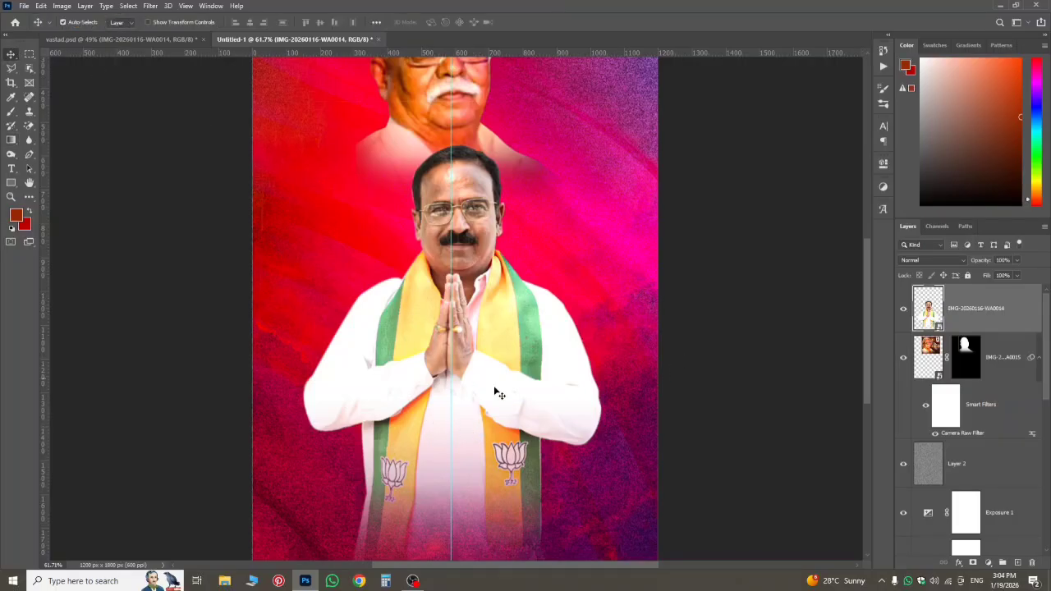
pyautogui.scroll(-3, 503, 396)
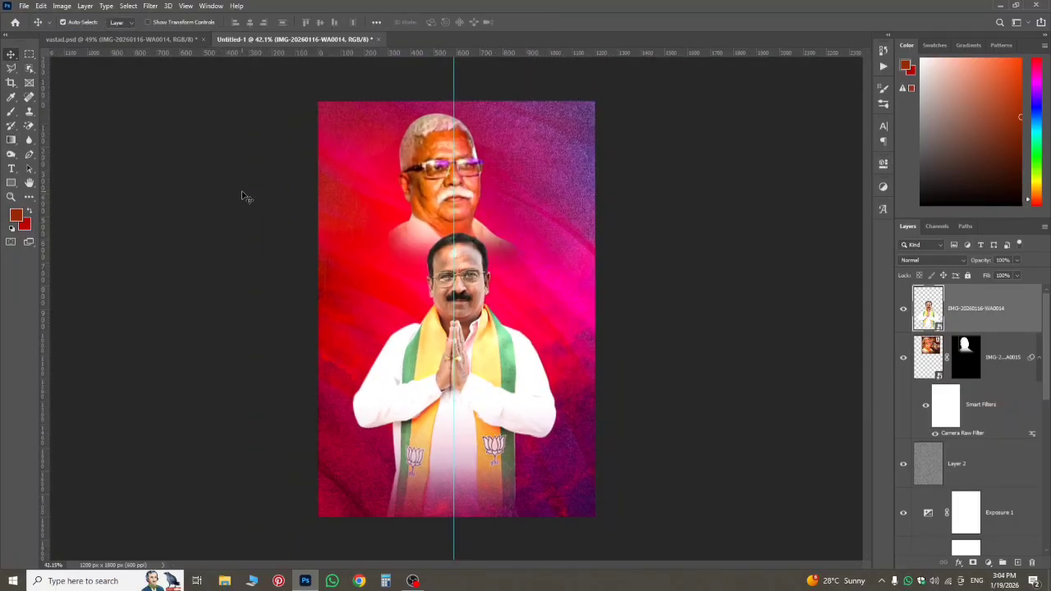
# - Add a horizontal placeholder text line across the second man's lower torso at 19 pt and shift it toward the poster's center
pyautogui.click(148, 39)
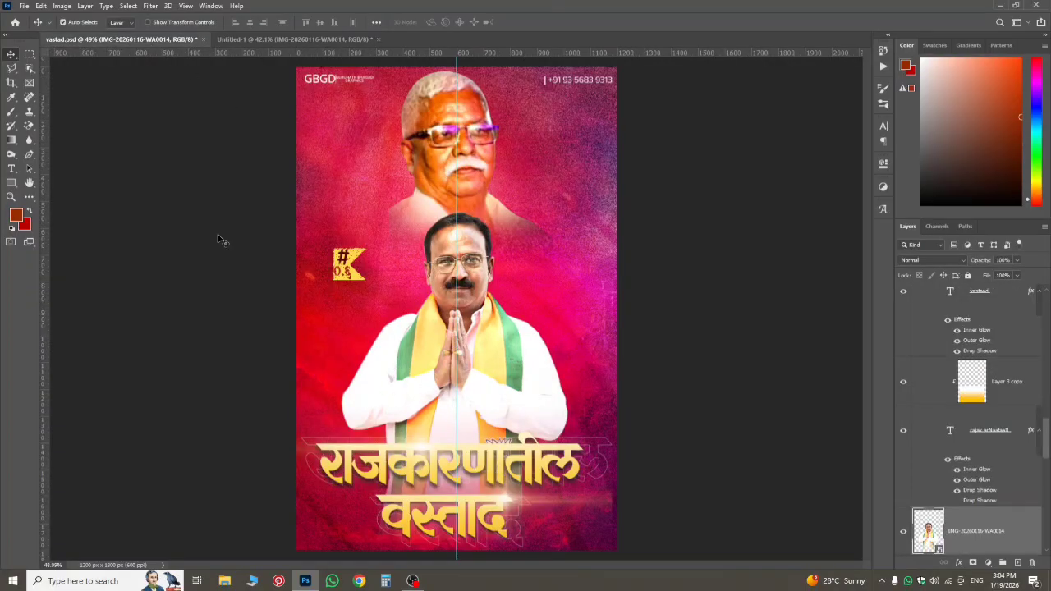
pyautogui.click(291, 40)
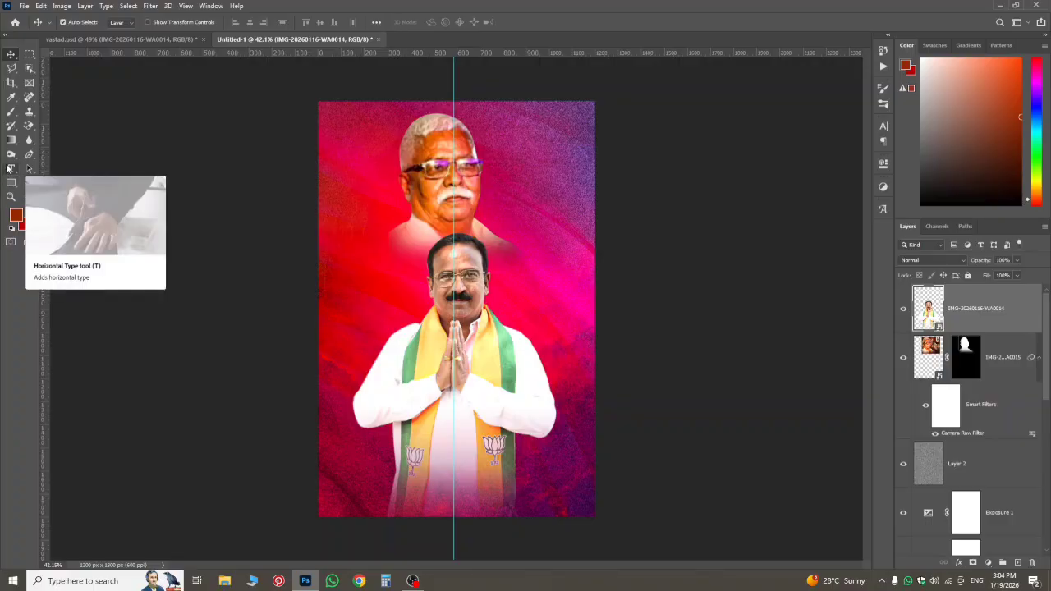
pyautogui.click(10, 168)
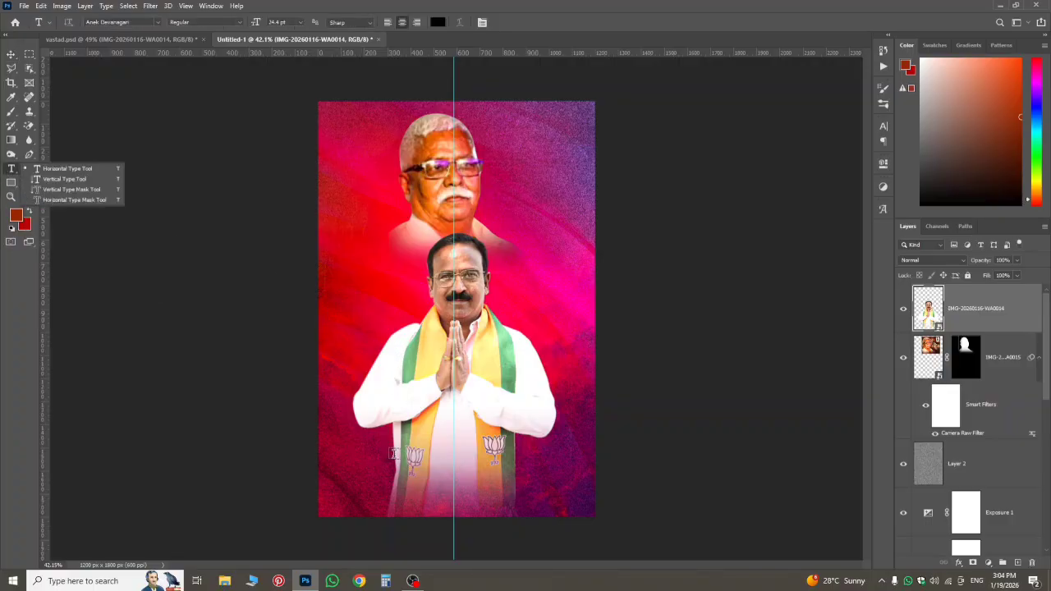
pyautogui.click(394, 455)
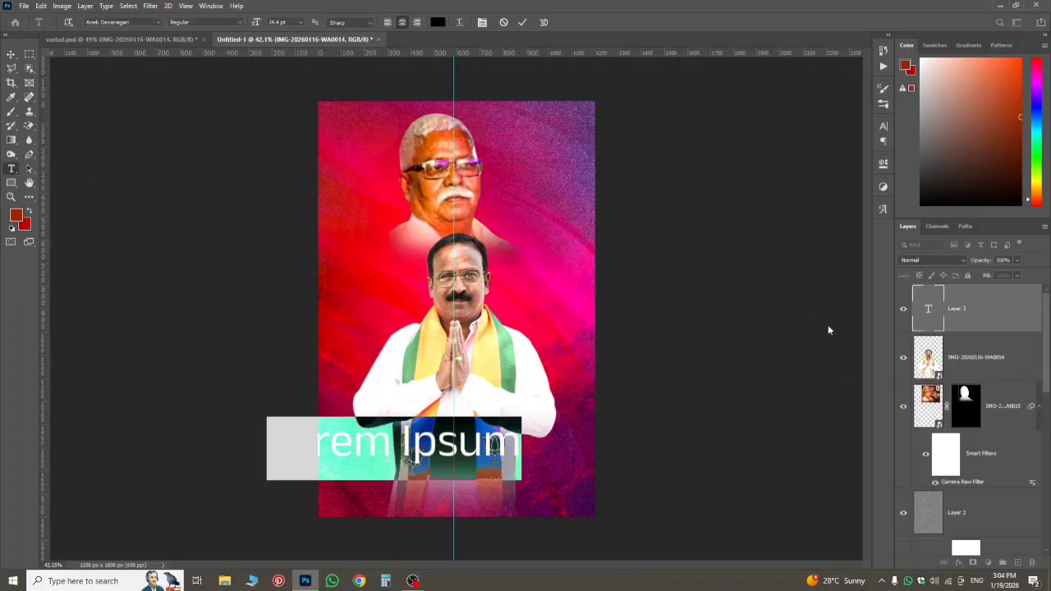
pyautogui.click(885, 126)
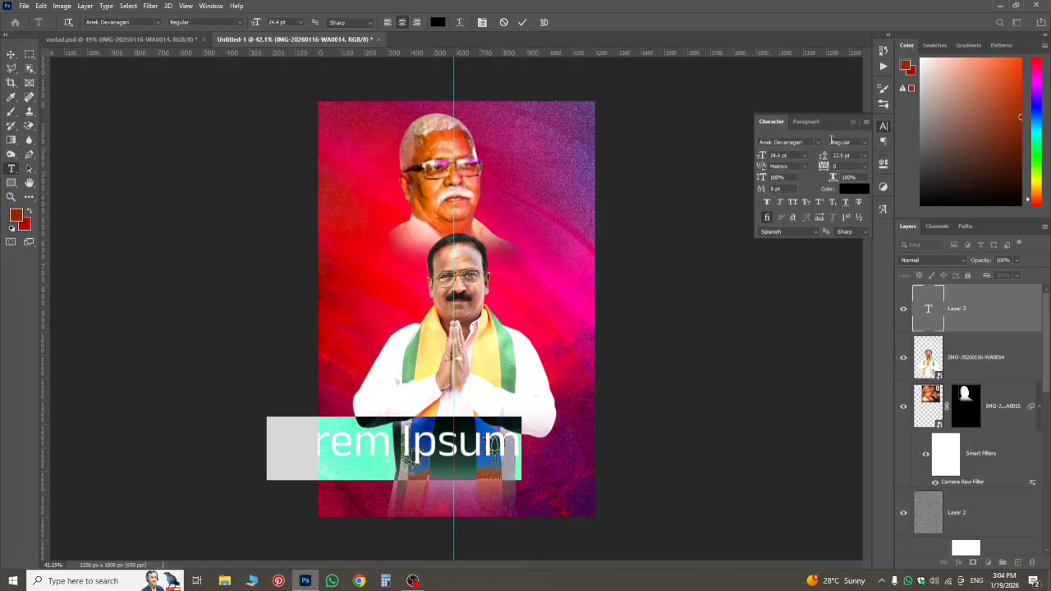
pyautogui.moveTo(761, 156)
pyautogui.mouseDown()
pyautogui.moveTo(748, 156)
pyautogui.moveTo(757, 166)
pyautogui.mouseUp()
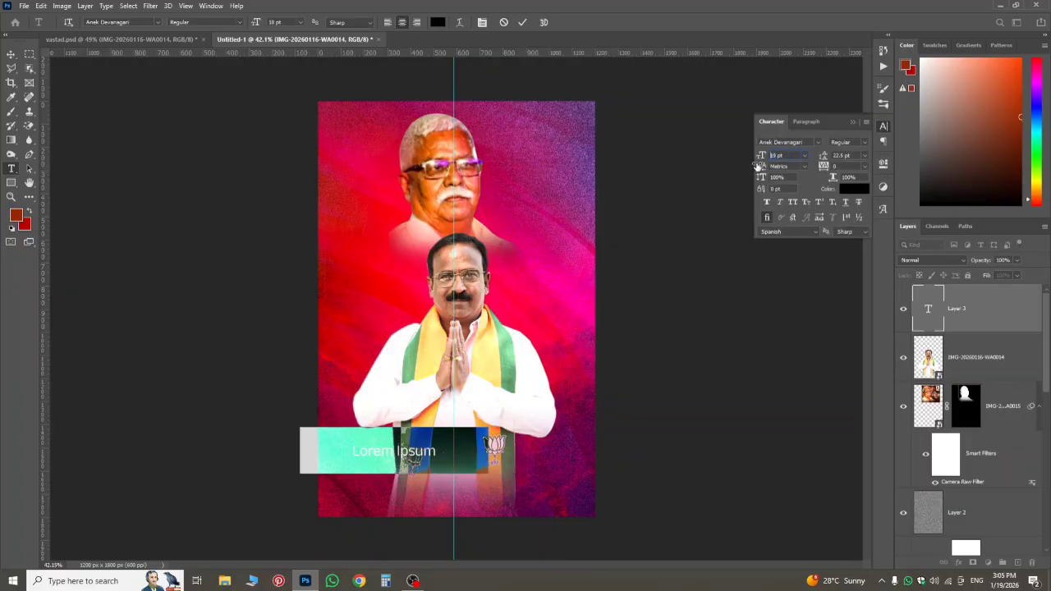
pyautogui.moveTo(422, 503); pyautogui.dragTo(497, 509)
# - Select all of the placeholder text and change its font to Infinity-36
pyautogui.click(926, 315)
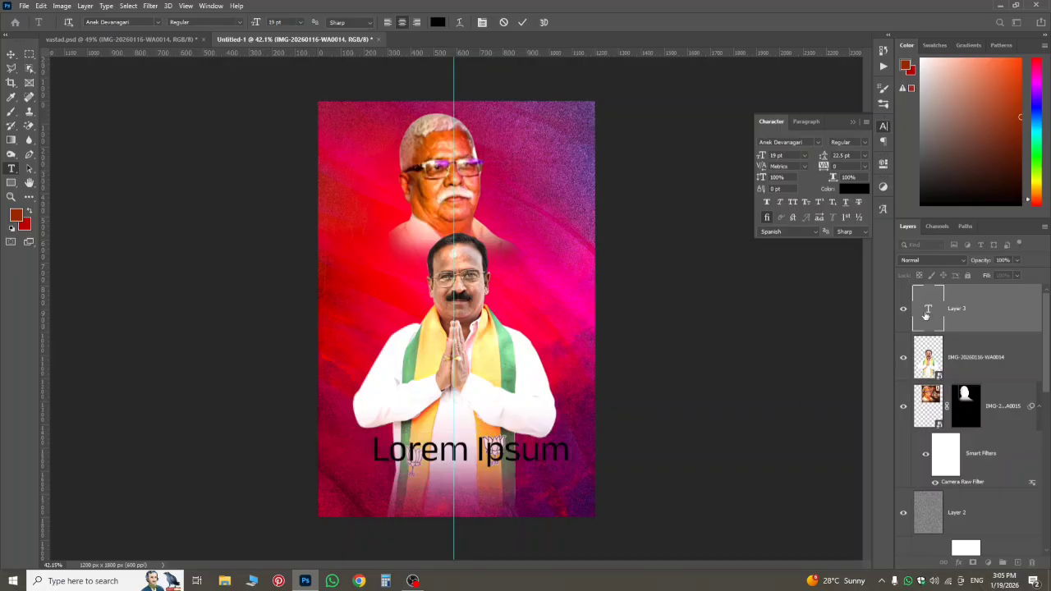
pyautogui.doubleClick(926, 315)
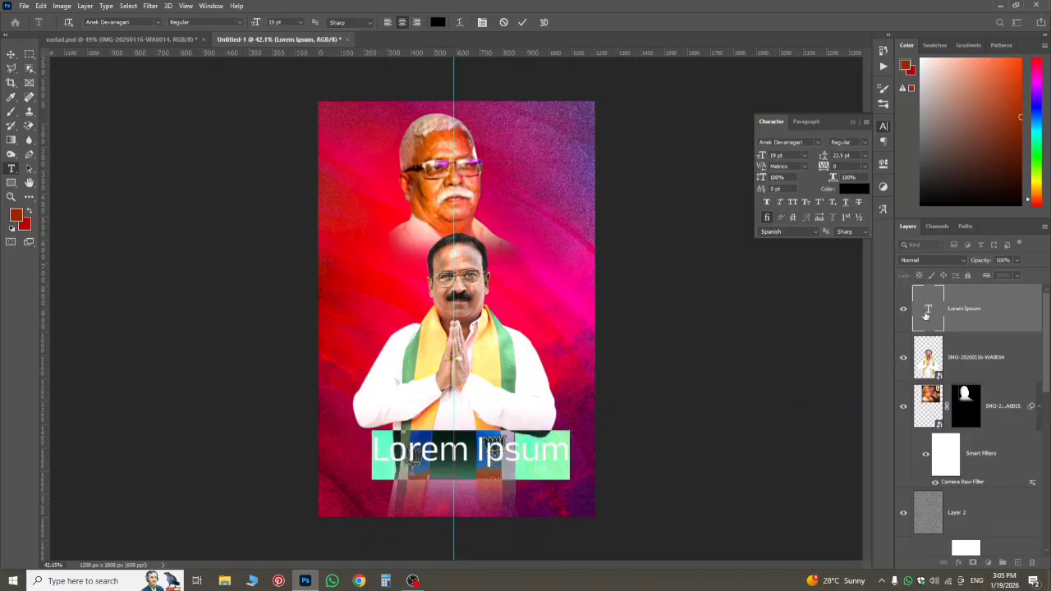
pyautogui.click(816, 144)
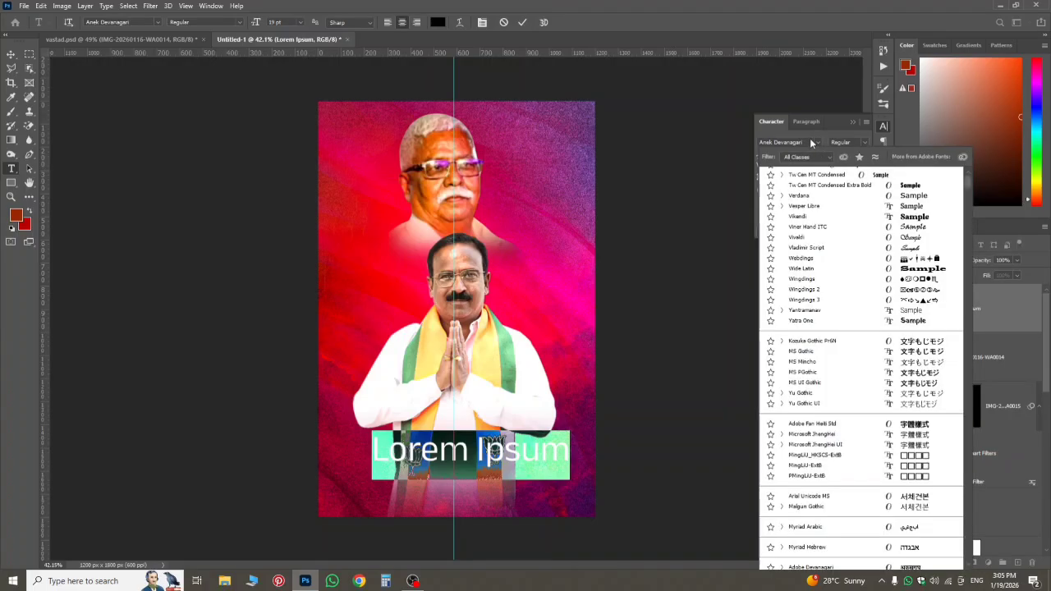
pyautogui.write('inity-36')
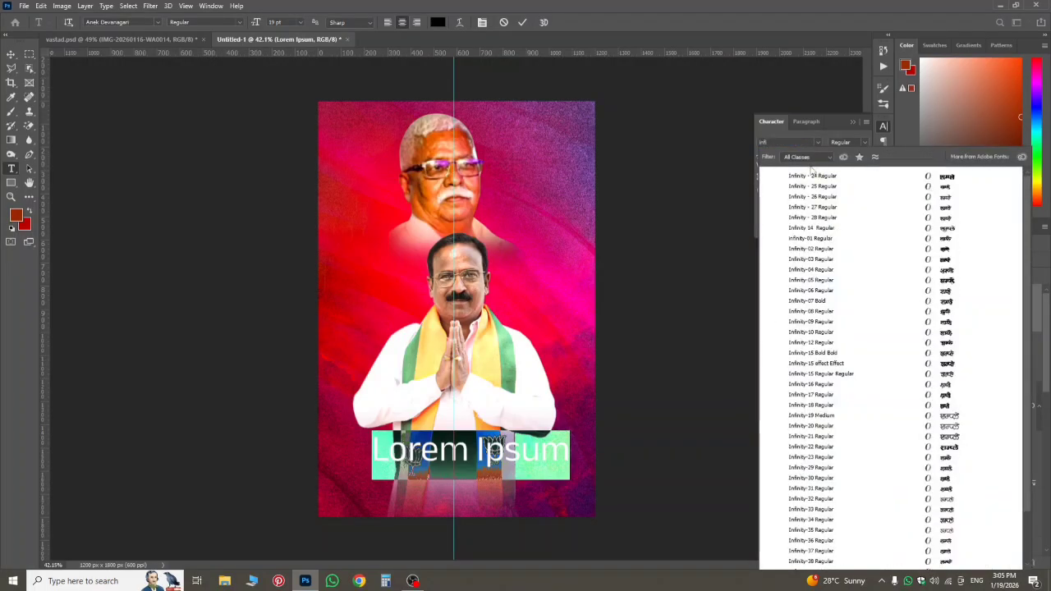
pyautogui.click(826, 541)
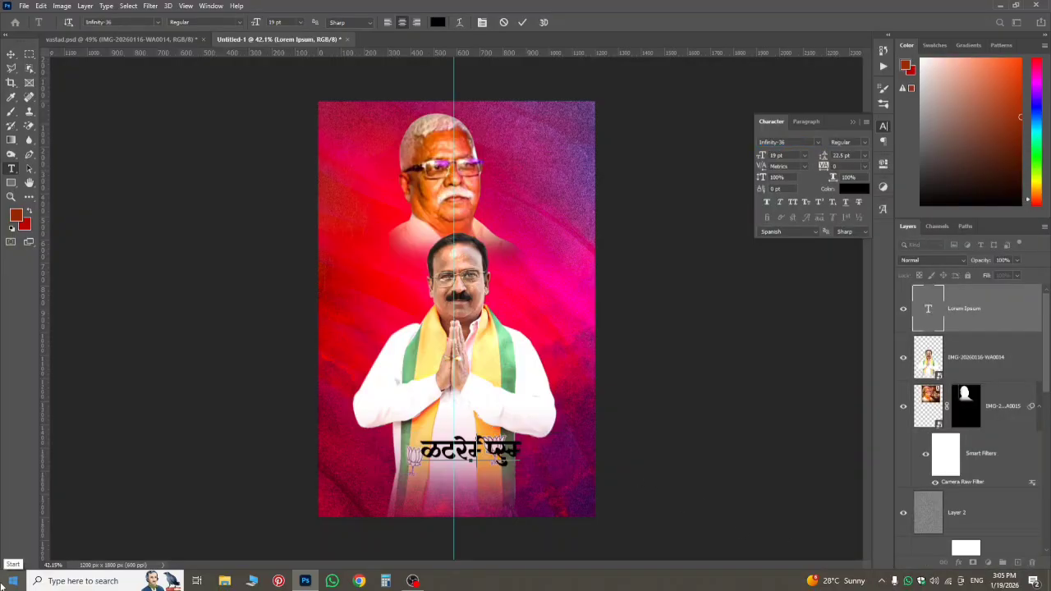
# - Replace the selected placeholder text with the Devanagari letters राजका
pyautogui.write('yt')
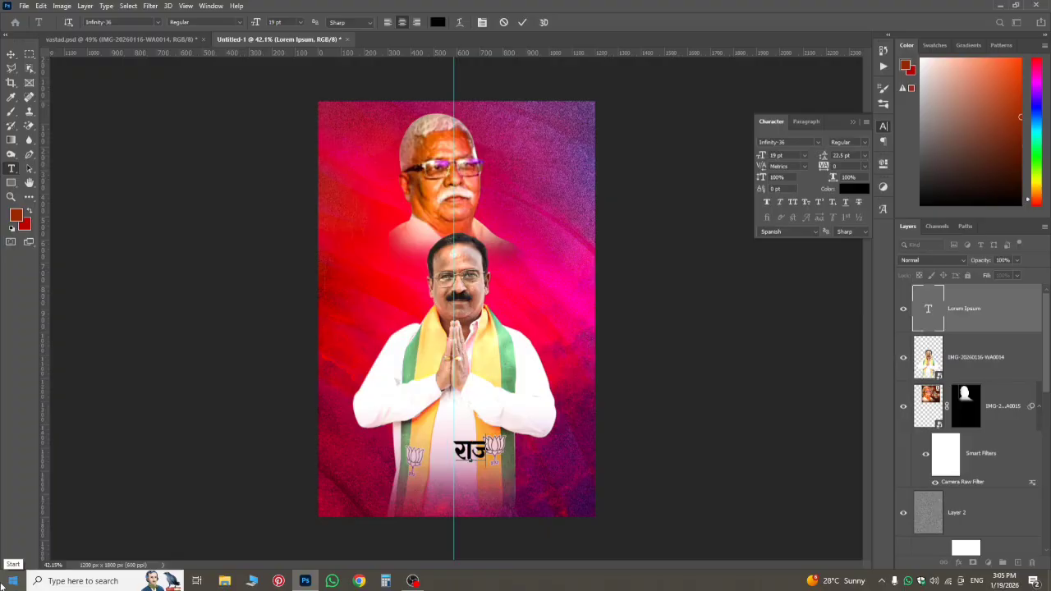
pyautogui.write('d')
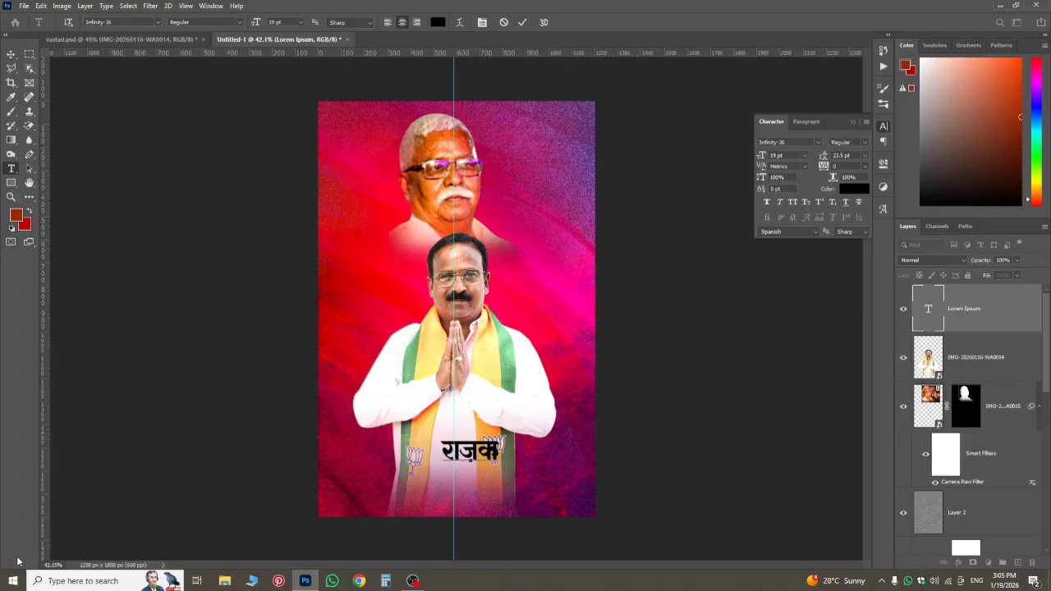
pyautogui.scroll(2, 19, 557)
pyautogui.scroll(3, 517, 491)
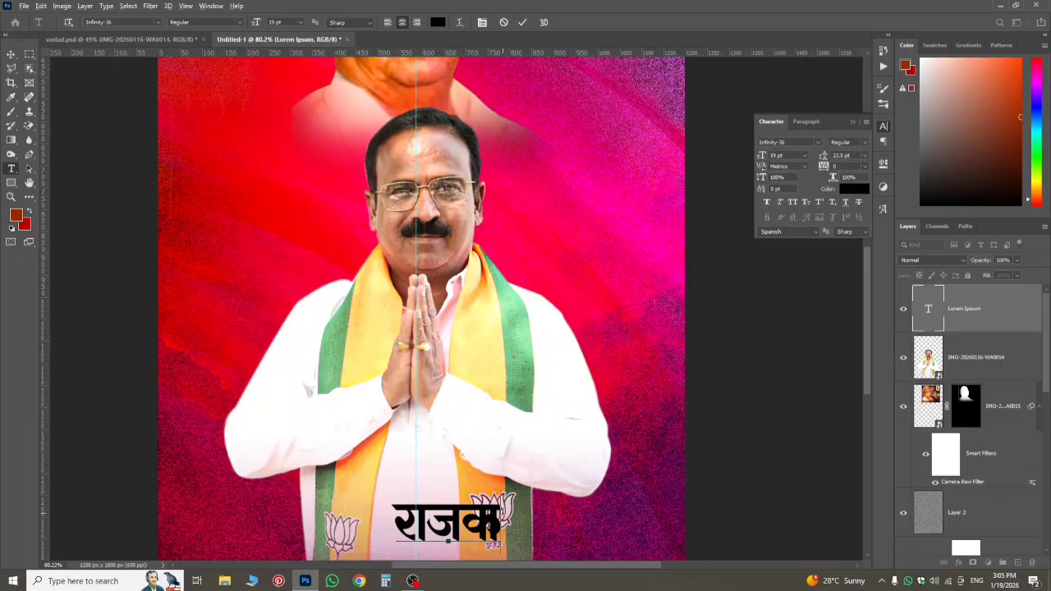
pyautogui.moveTo(501, 510); pyautogui.dragTo(501, 511)
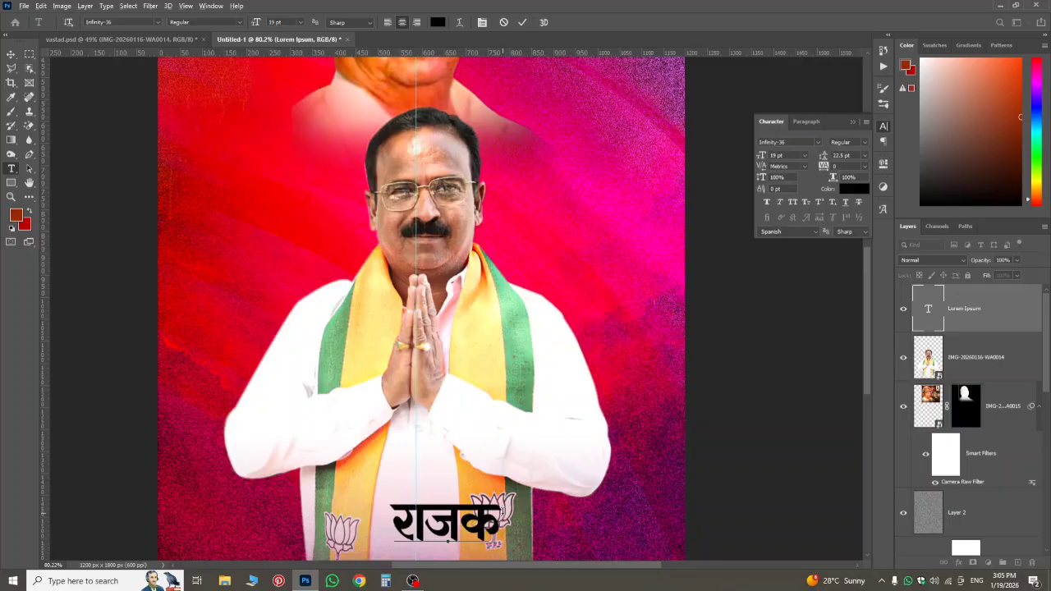
pyautogui.write('ा')
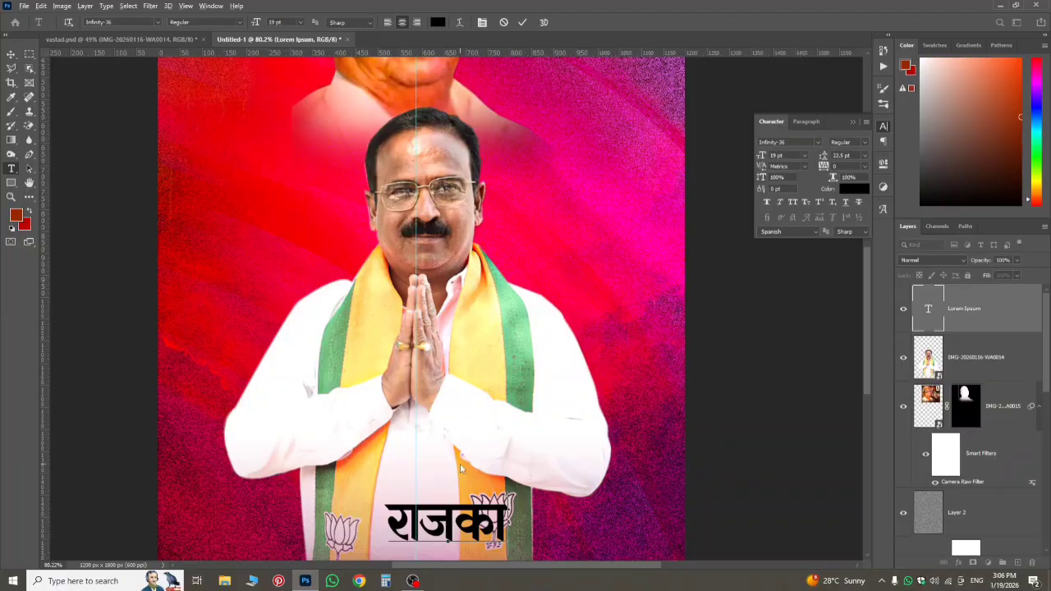
pyautogui.press('BackSpace')
pyautogui.write('ी')
pyautogui.write('य')
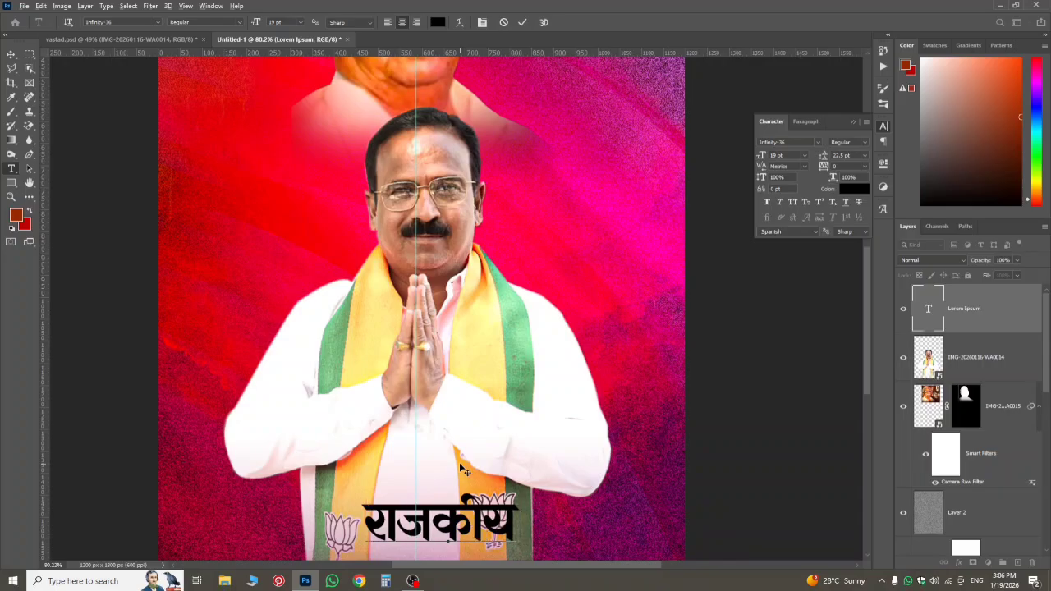
pyautogui.press('BackSpace')
pyautogui.press('BackSpace')
pyautogui.press('BackSpace')
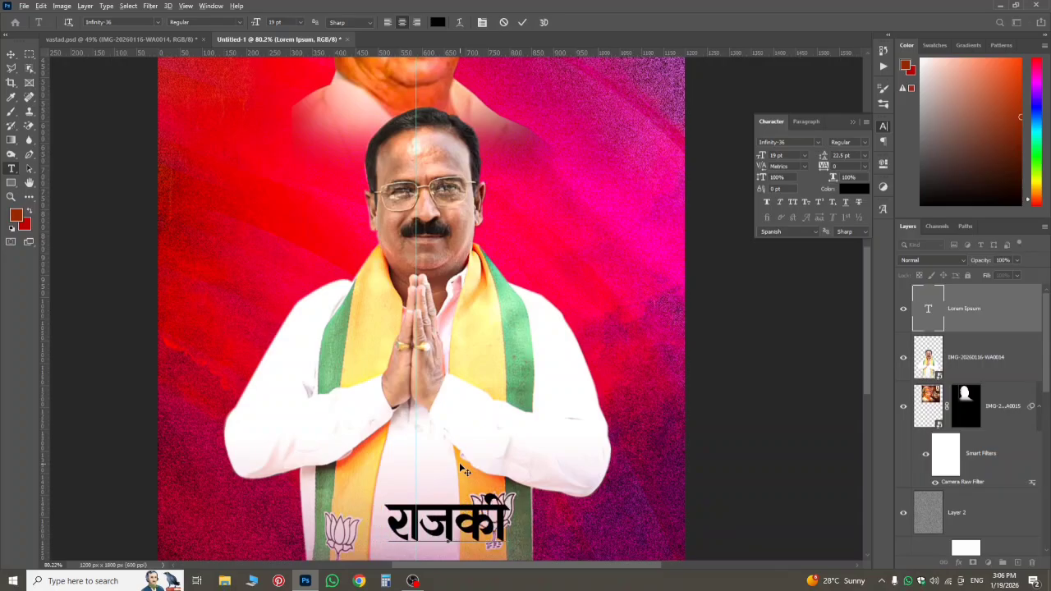
pyautogui.press('BackSpace')
# - Extend the headline word to राजकारन and compare it with the headline in vastad.psd
pyautogui.write('ार')
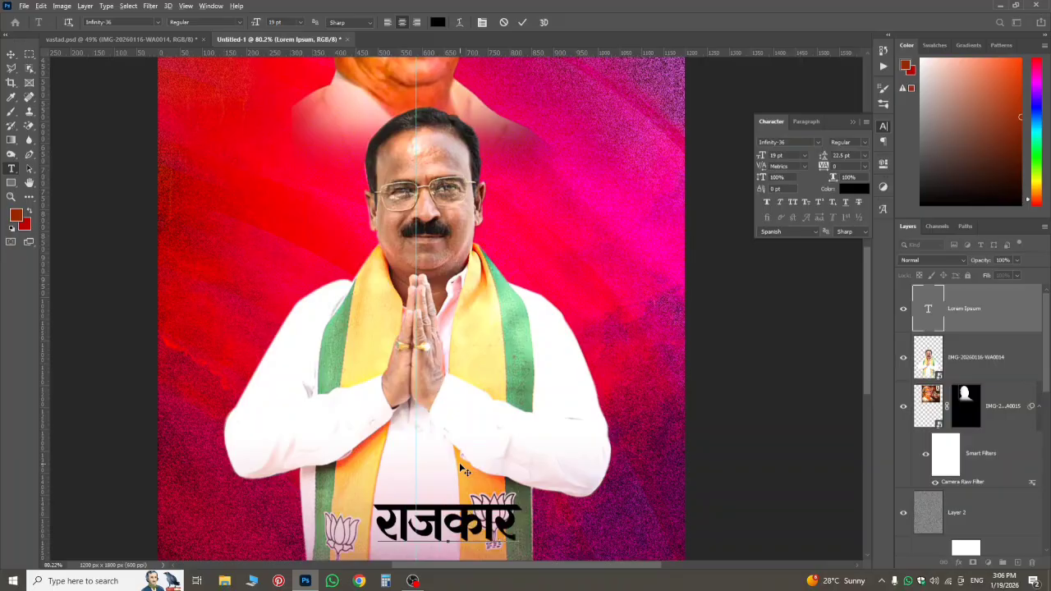
pyautogui.write('न')
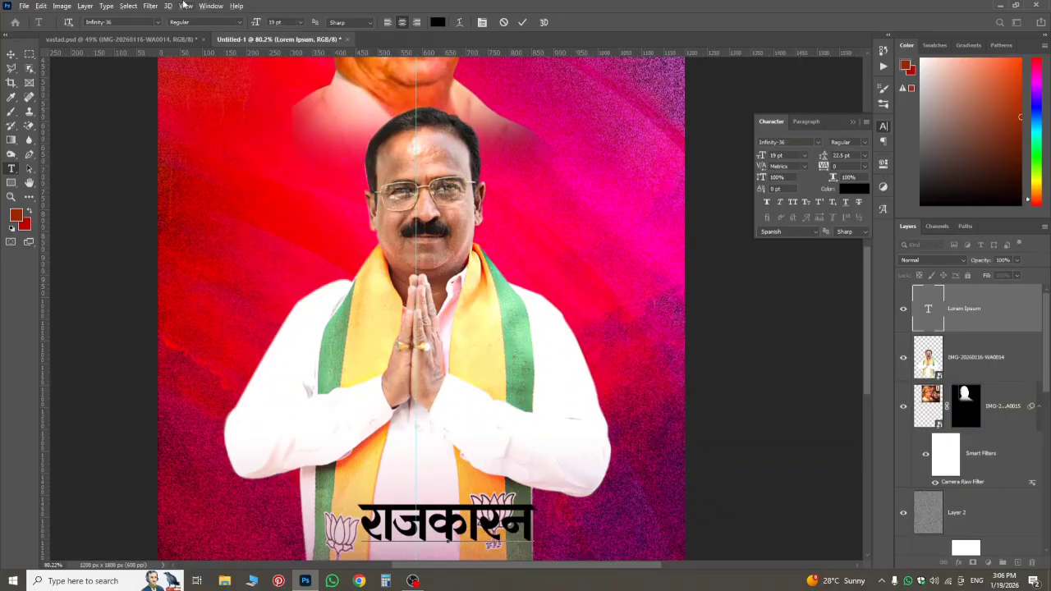
pyautogui.click(181, 39)
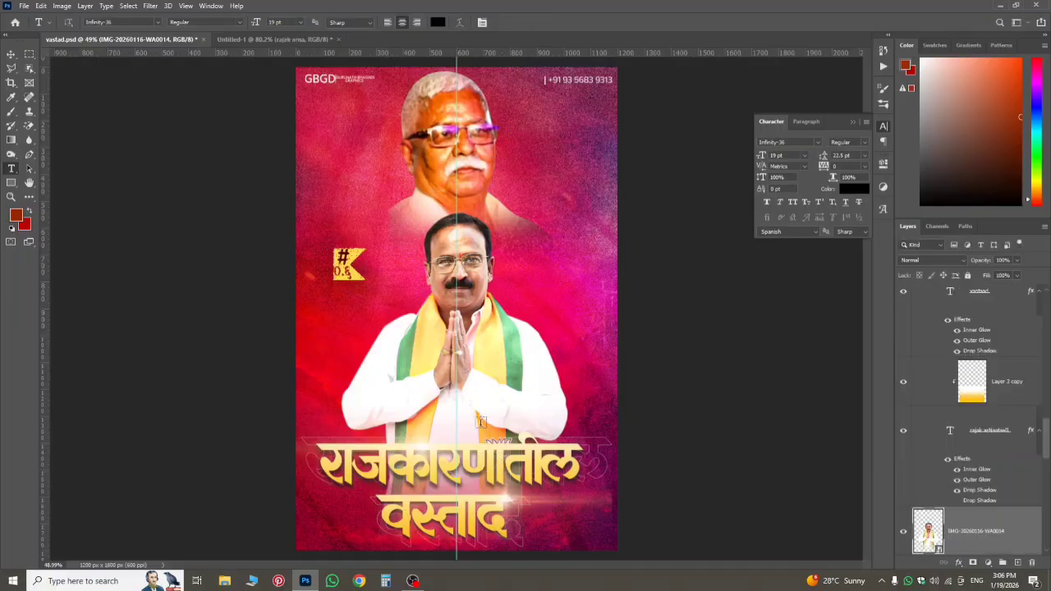
pyautogui.click(276, 41)
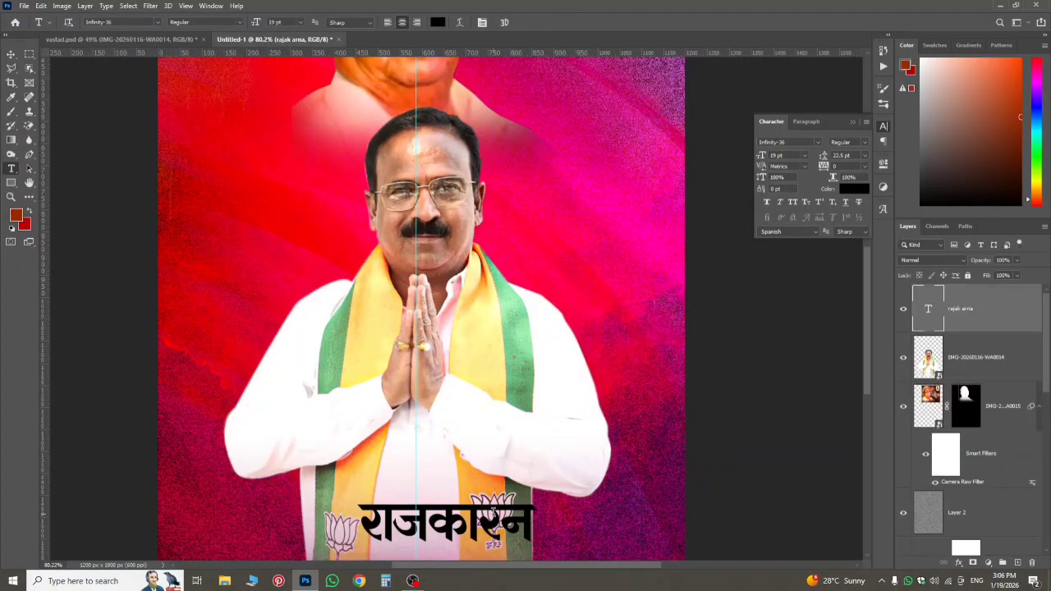
pyautogui.press('Delete')
pyautogui.scroll(-1, 509, 489)
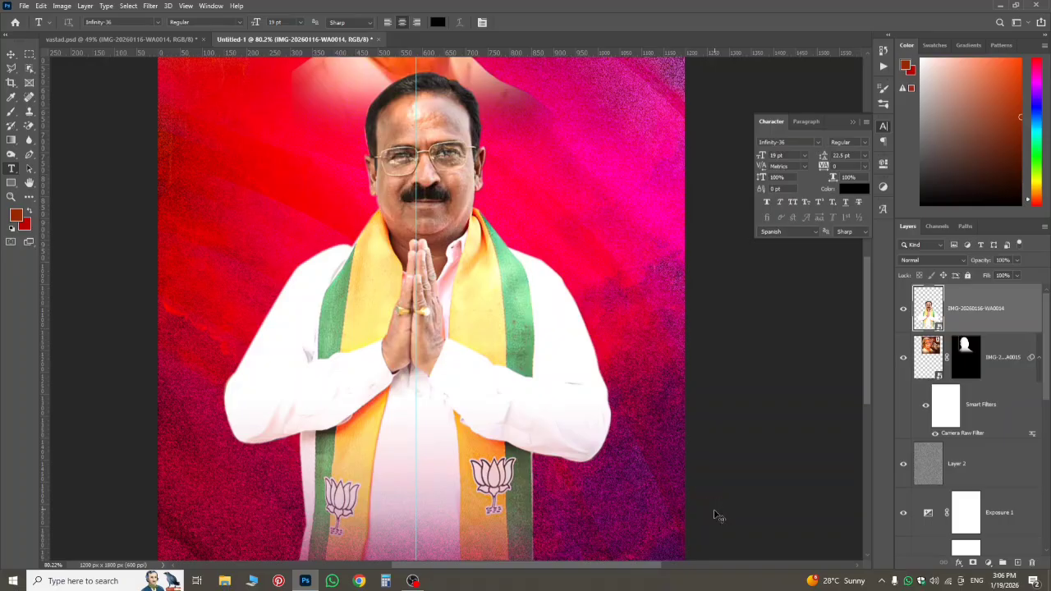
pyautogui.hotkey('ctrl', 'z')
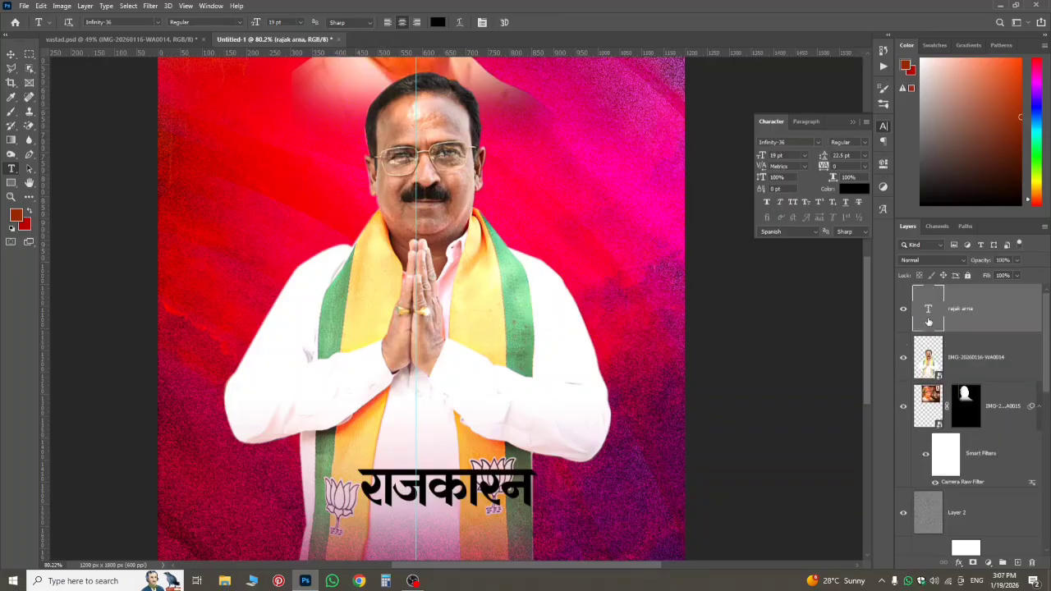
# - Replace the final न of the headline with ण and extend the word to राजकारणातिल
pyautogui.doubleClick(541, 483)
pyautogui.click(529, 486)
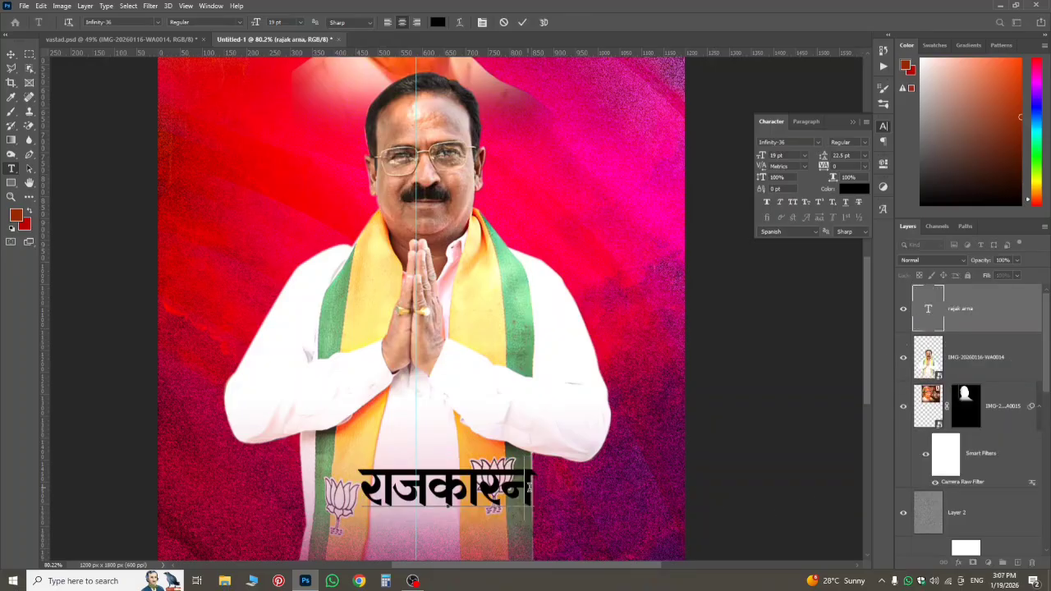
pyautogui.press('BackSpace')
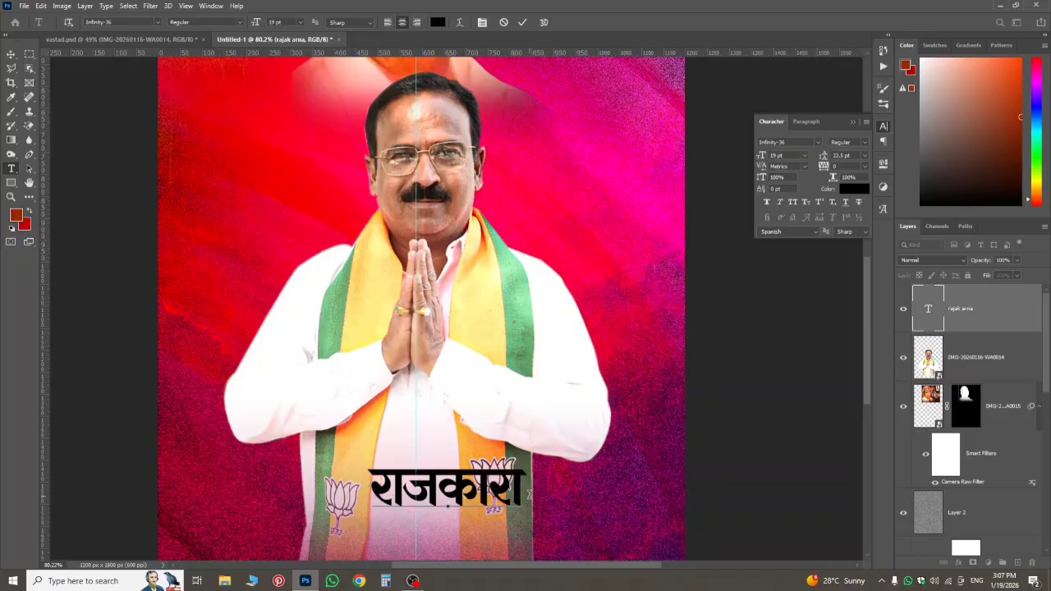
pyautogui.write('ण')
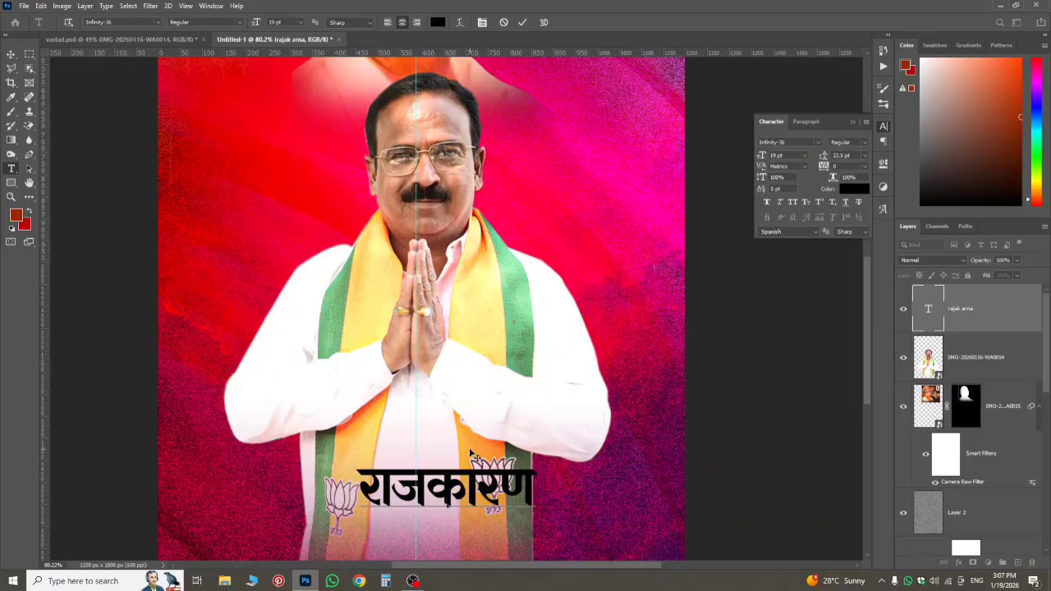
pyautogui.write('ा')
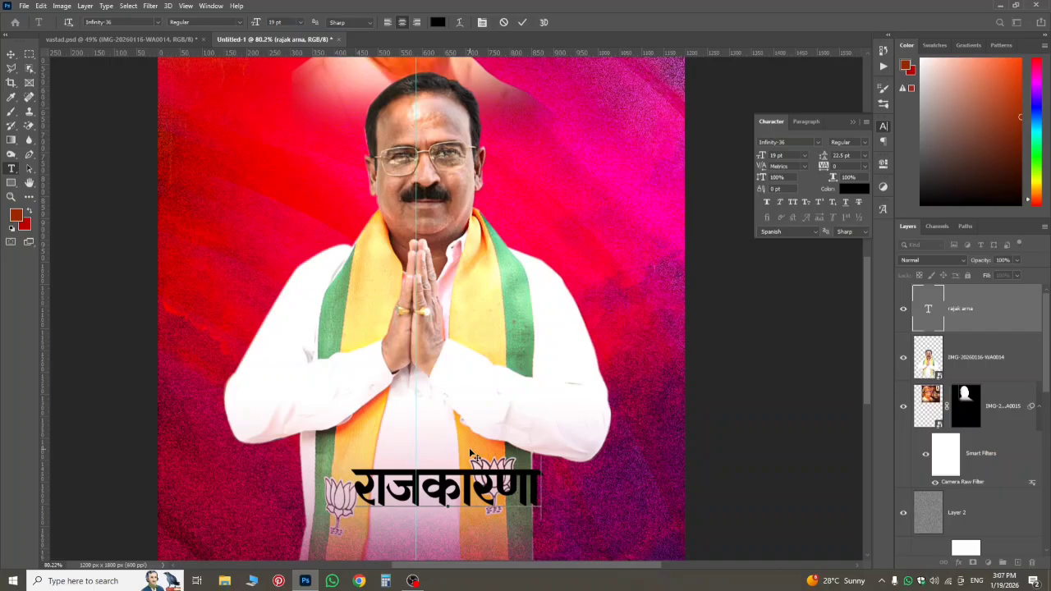
pyautogui.write('ी')
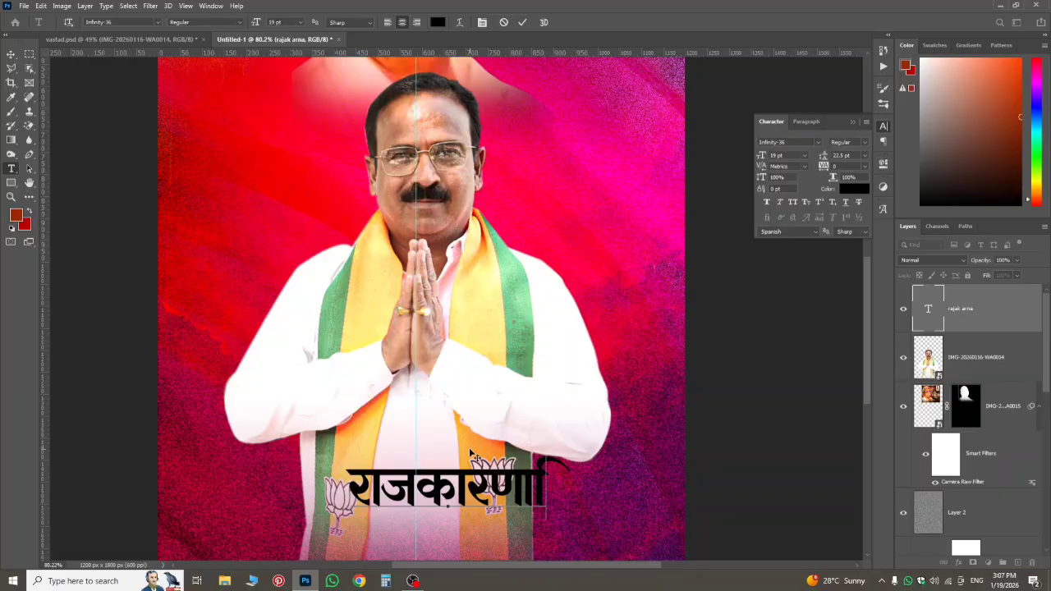
pyautogui.write('त')
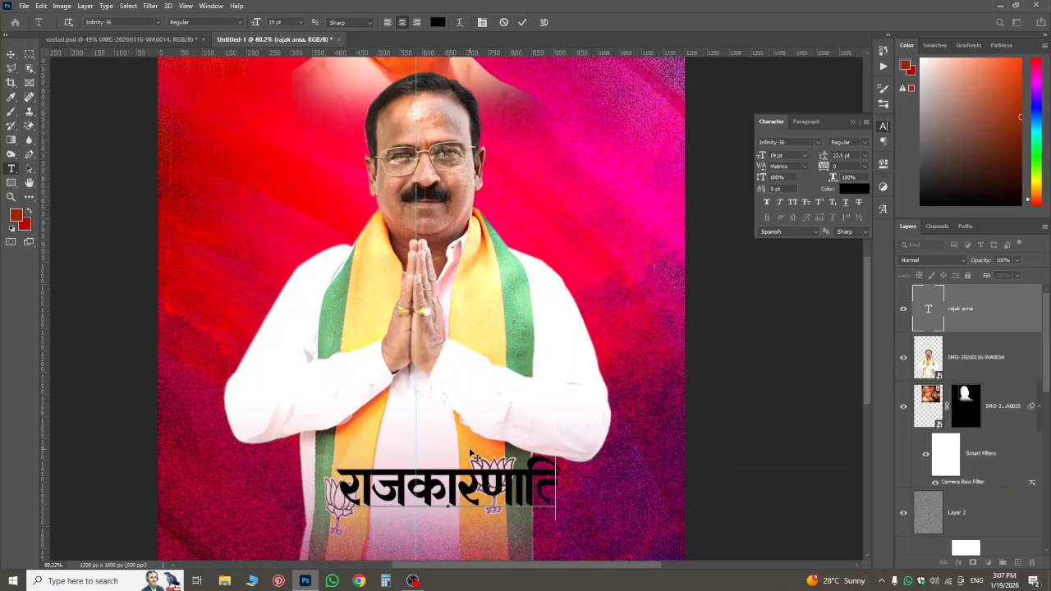
pyautogui.write('a')
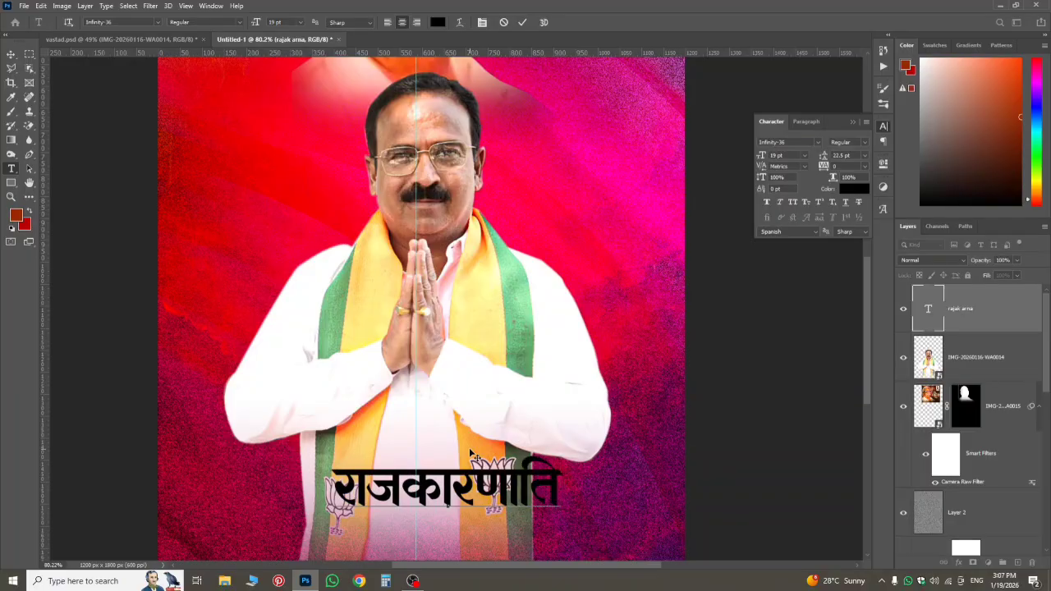
pyautogui.write('ल')
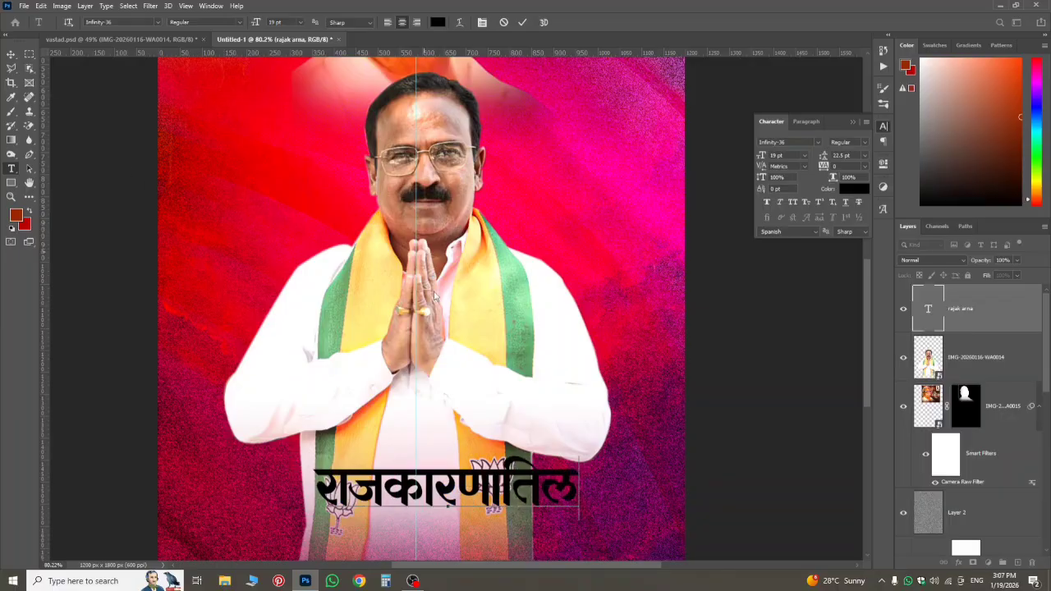
# - Check the headline's spelling against vastad.psd and correct ति to ती in Untitled-1 so the word reads राजकारणातील
pyautogui.scroll(-3, 147, 184)
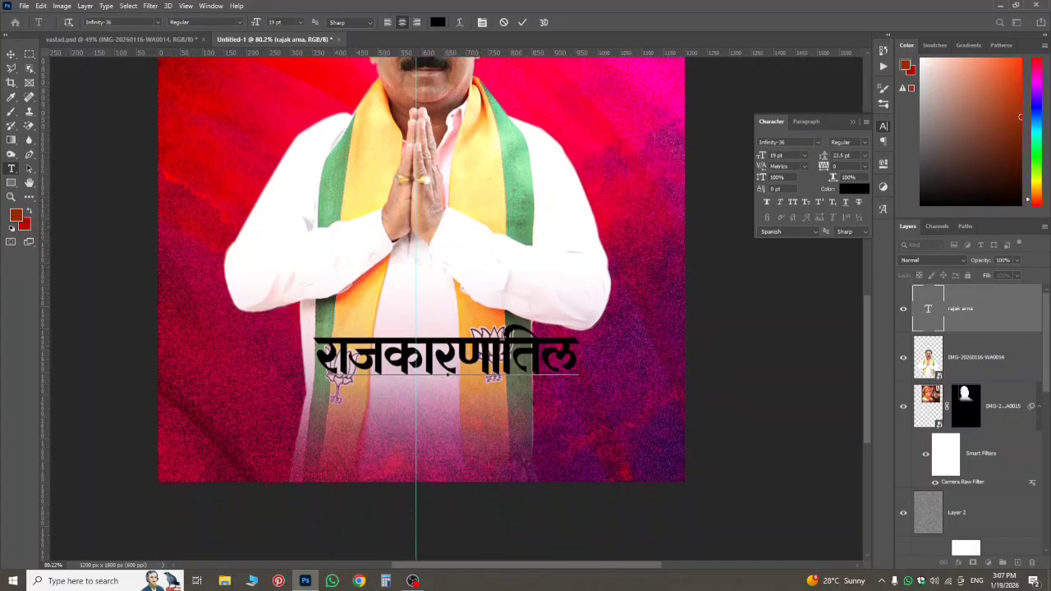
pyautogui.click(104, 39)
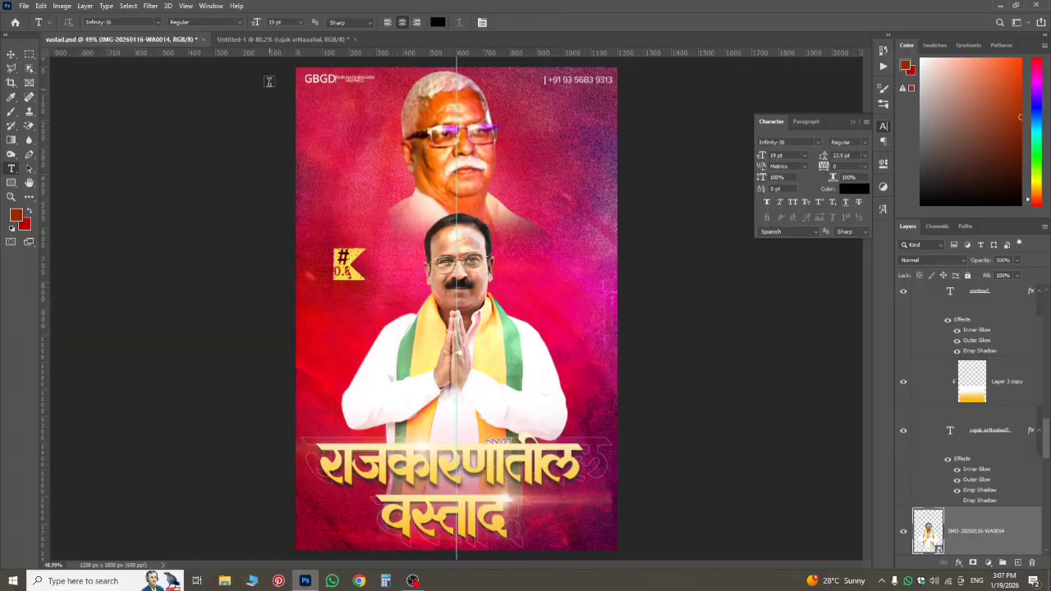
pyautogui.hotkey('ctrl', 'Tab')
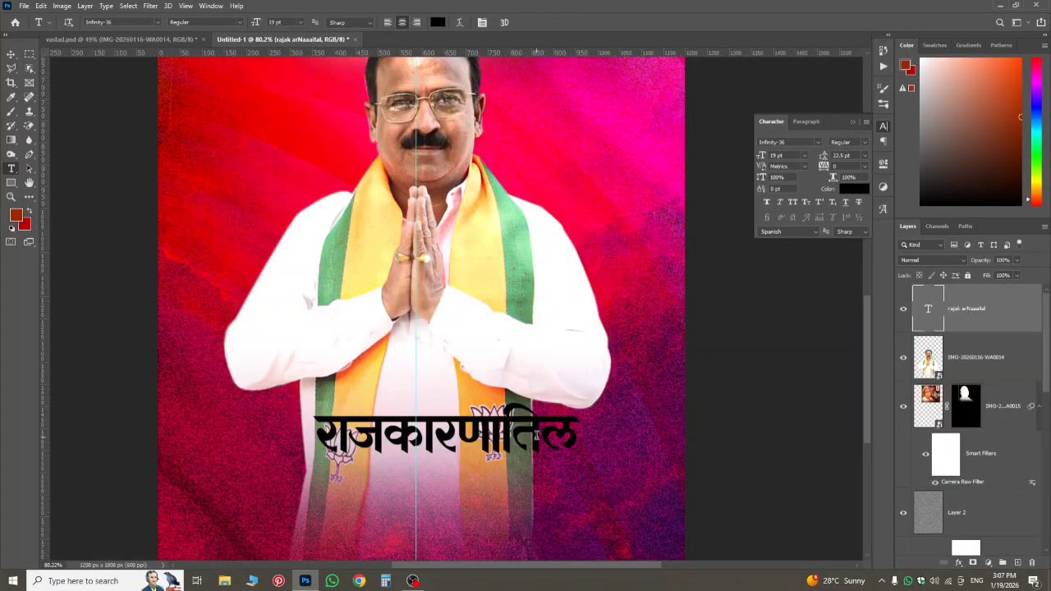
pyautogui.click(561, 431)
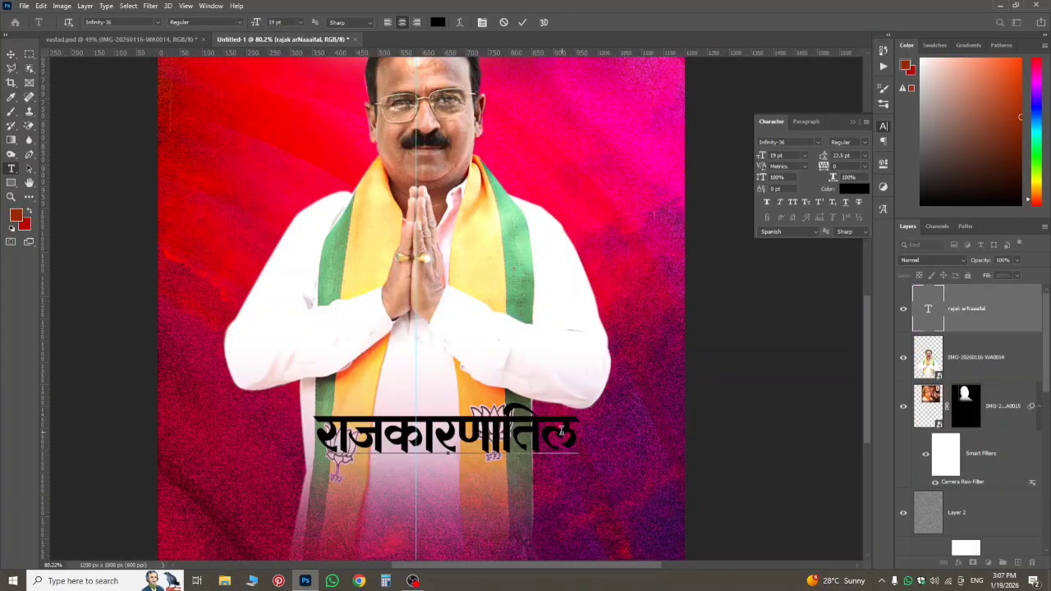
pyautogui.press('BackSpace')
pyautogui.press('BackSpace')
pyautogui.press('BackSpace')
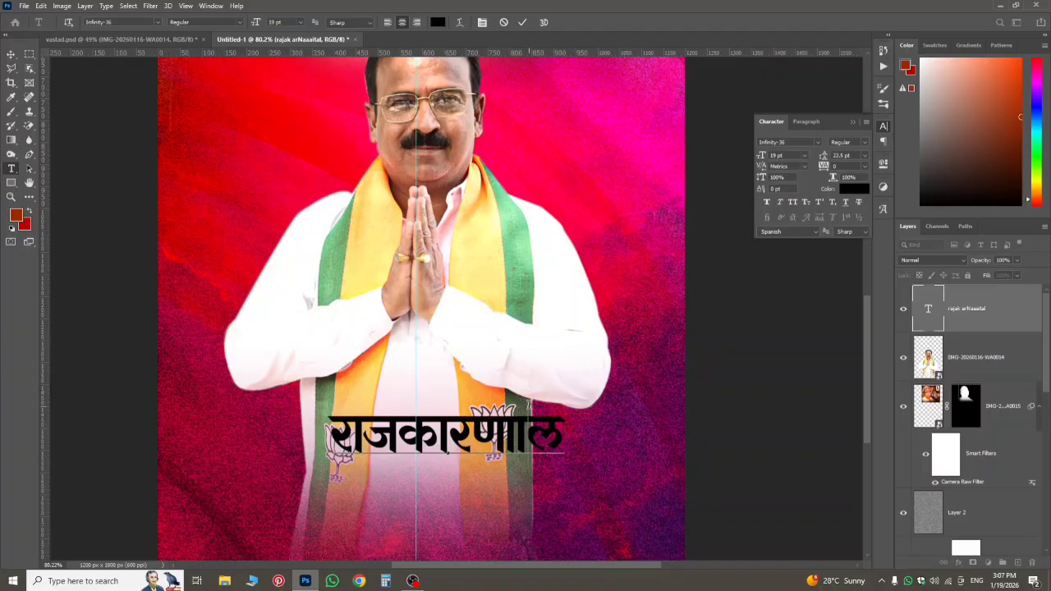
pyautogui.press('BackSpace')
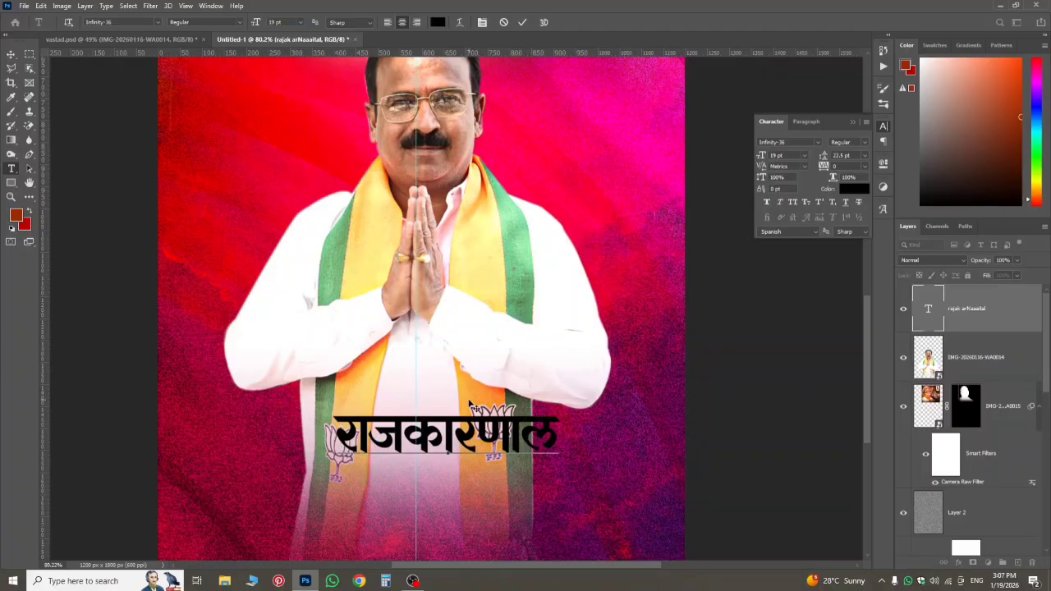
pyautogui.write('ta')
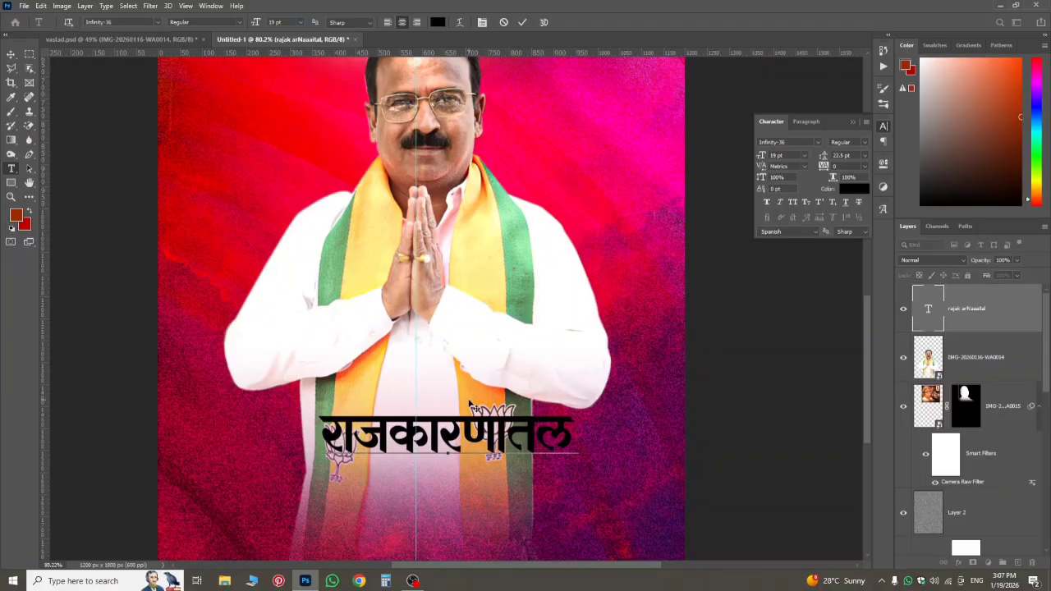
pyautogui.write('I')
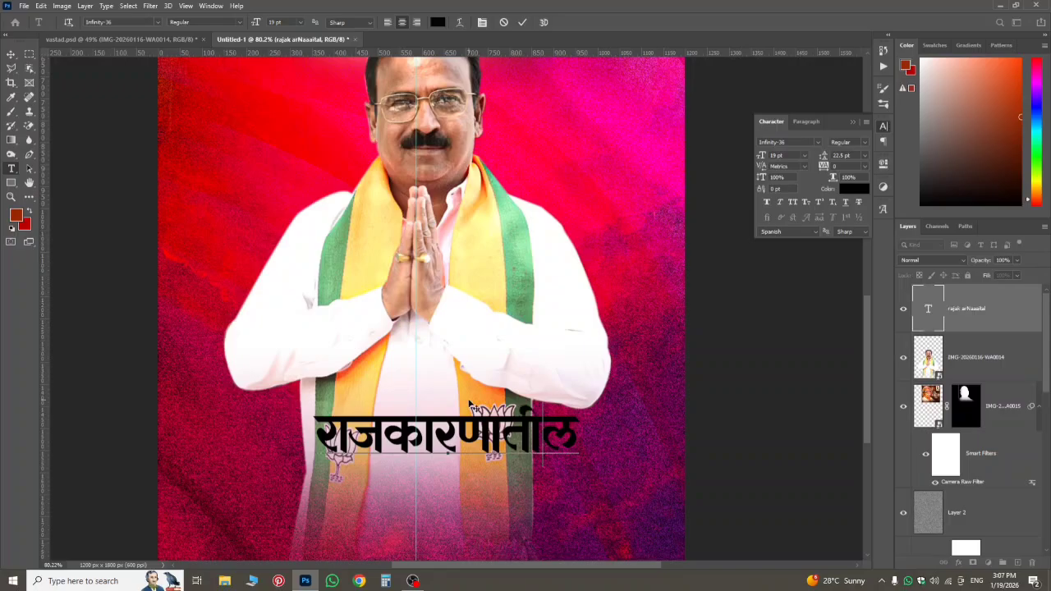
# - Free-transform the राजकारणातील text to about 154% (29.29 pt), place it across the second man's lower torso, and apply
pyautogui.scroll(-2, 538, 404)
pyautogui.scroll(-2, 539, 404)
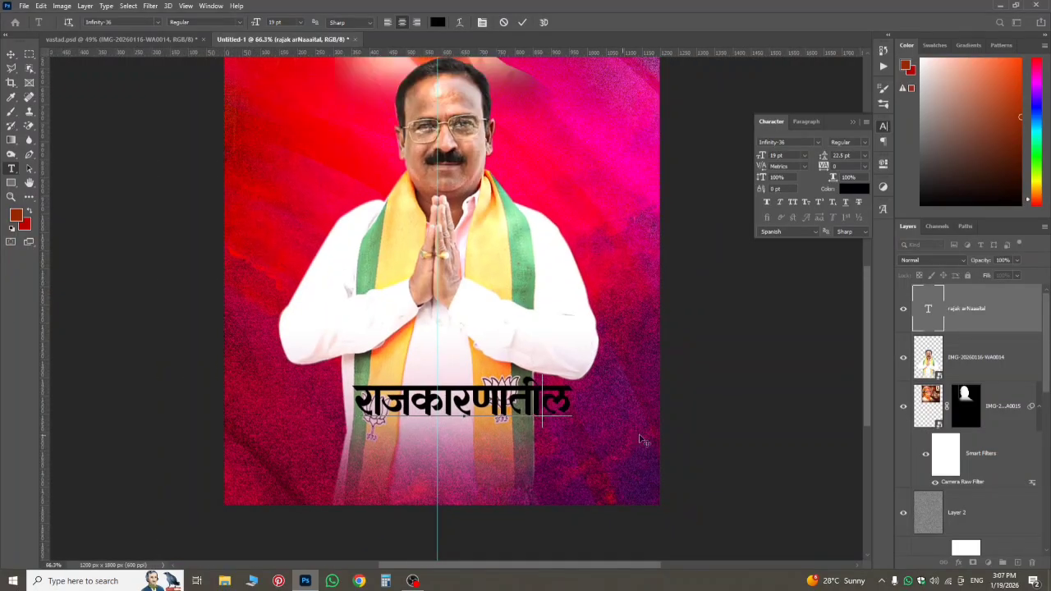
pyautogui.click(972, 320)
pyautogui.hotkey('ctrl', 't')
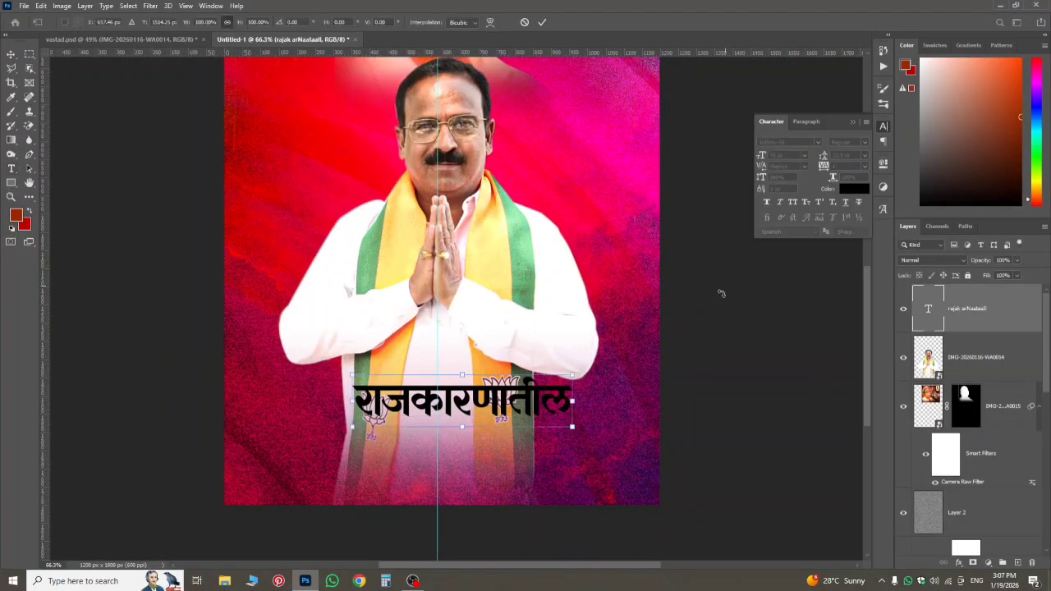
pyautogui.moveTo(508, 396)
pyautogui.mouseDown()
pyautogui.moveTo(511, 408)
pyautogui.moveTo(516, 394)
pyautogui.mouseUp()
pyautogui.moveTo(564, 445); pyautogui.dragTo(620, 487)
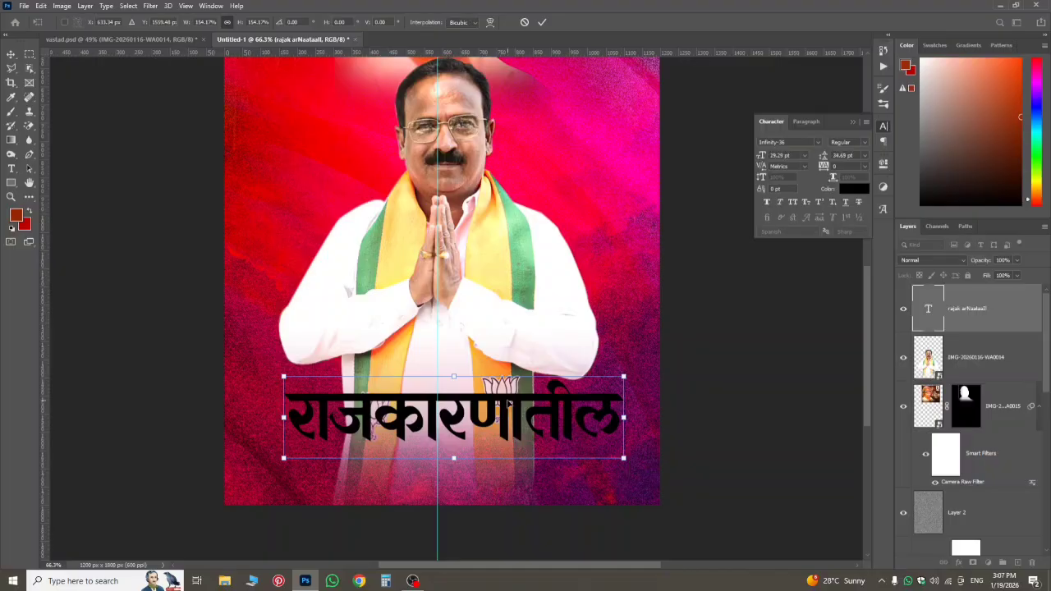
pyautogui.moveTo(508, 404); pyautogui.dragTo(509, 403)
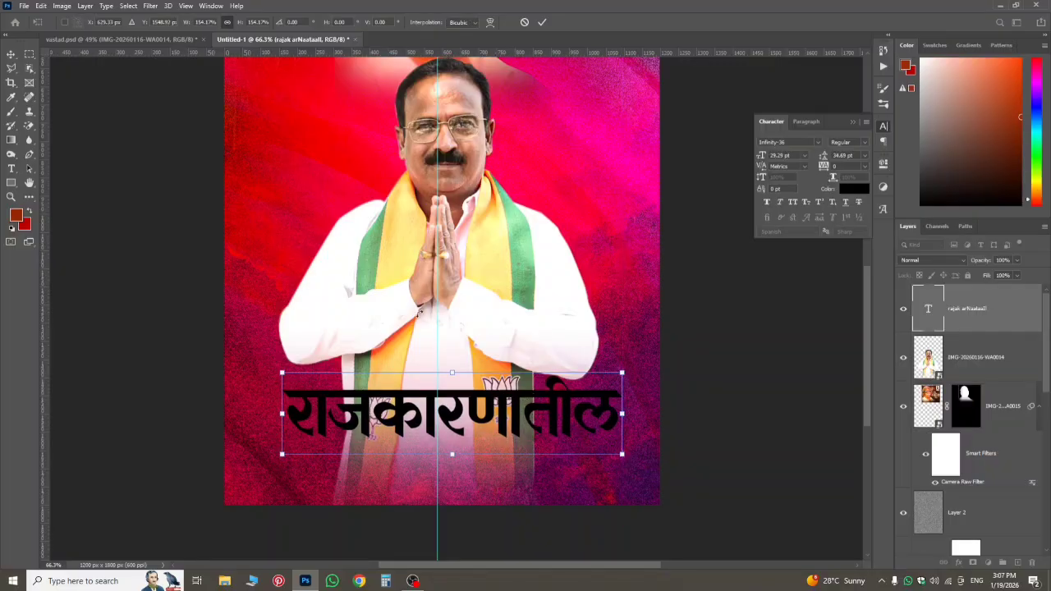
pyautogui.press('Return')
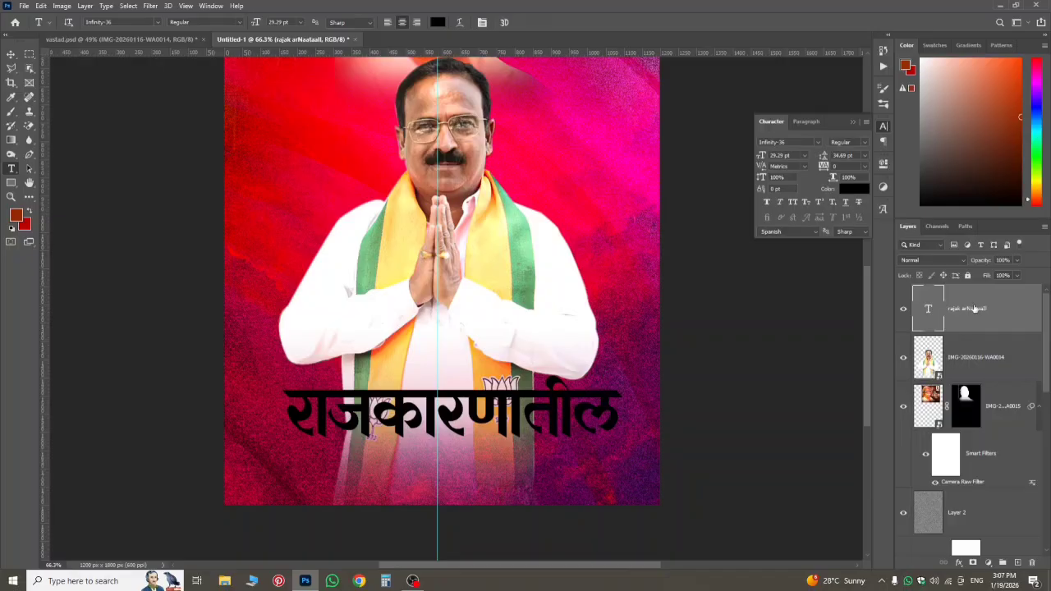
# - Duplicate the राजकारणातील text layer and replace the copy's text with व
pyautogui.hotkey('ctrl', 'j')
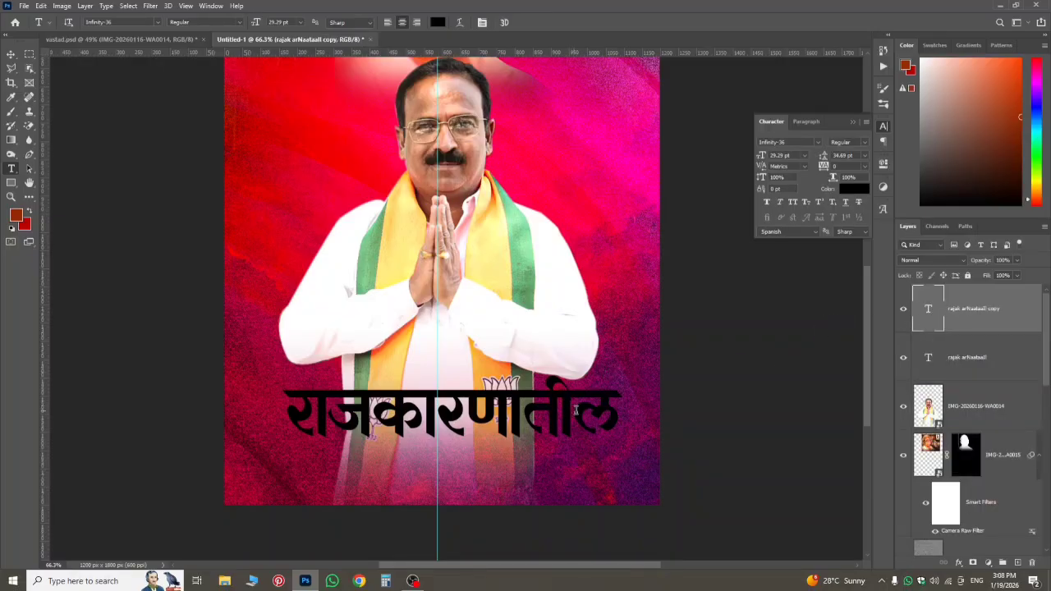
pyautogui.doubleClick(938, 321)
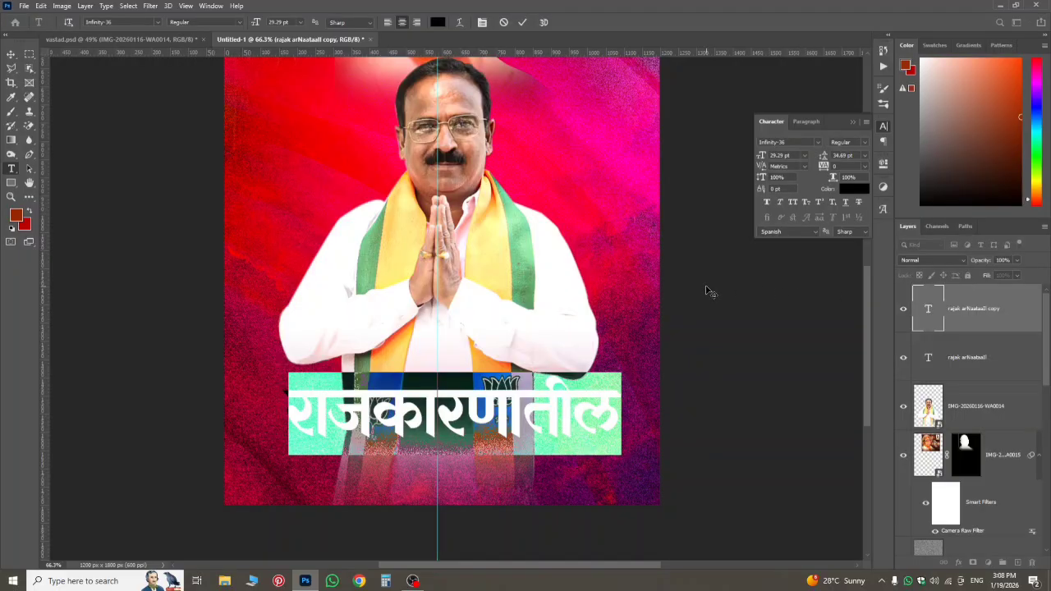
pyautogui.write('va')
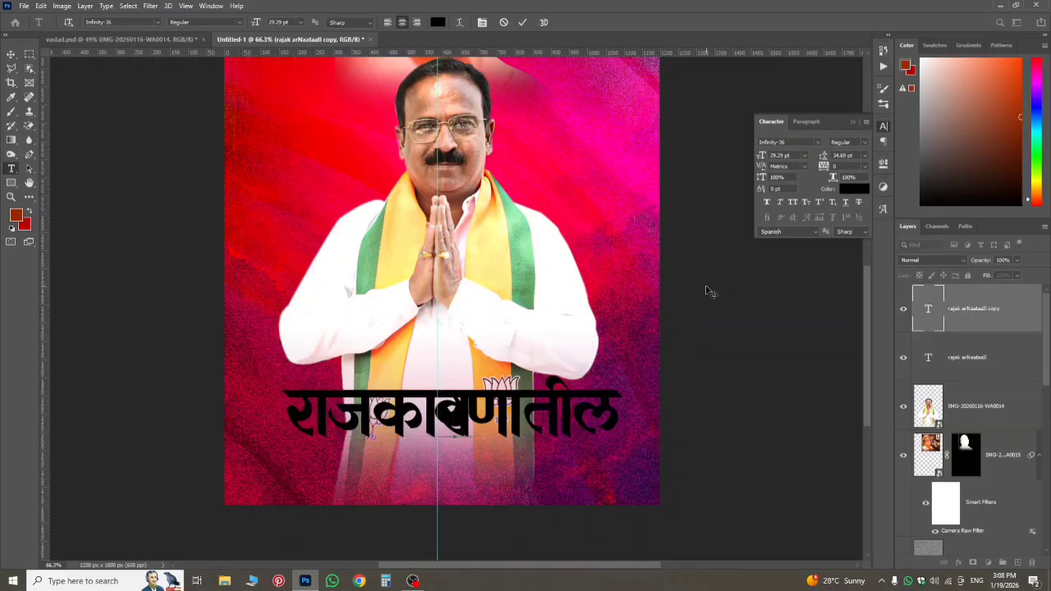
# - Free-transform the व text layer and move it down about 139 px, below the राजकारणातील line
pyautogui.click(953, 310)
pyautogui.hotkey('ctrl', 't')
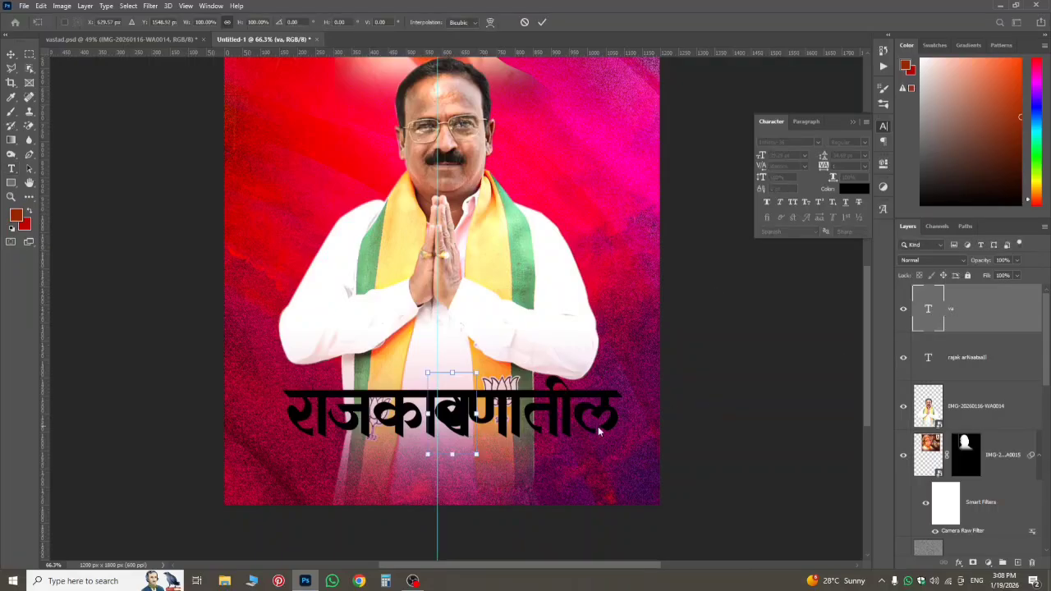
pyautogui.moveTo(467, 431); pyautogui.dragTo(471, 482)
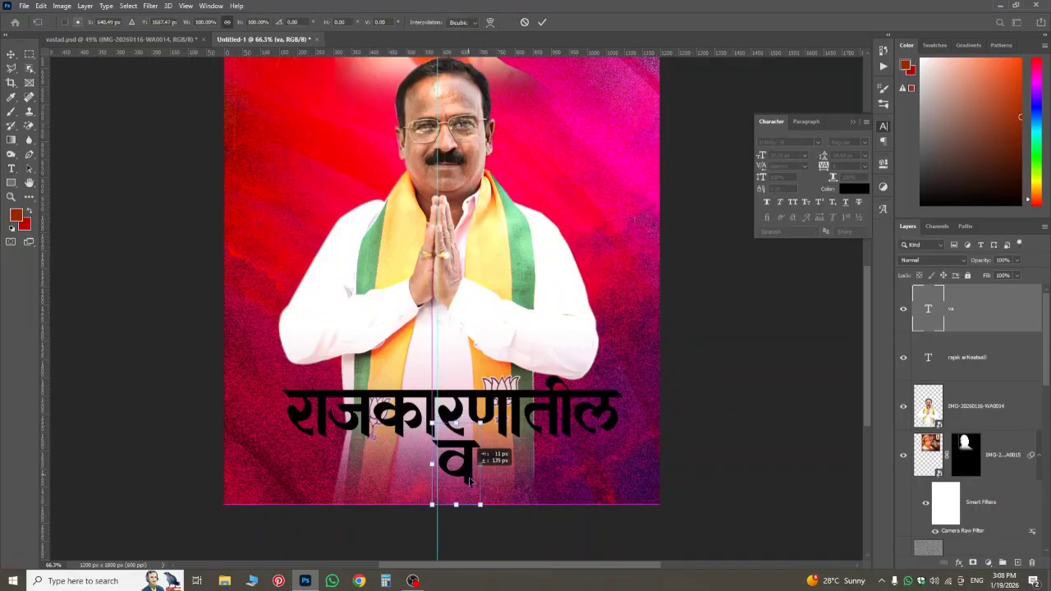
# - Commit the short text's position beneath the राजकारणातील line and replace its content with वस्ताद
pyautogui.press('Return')
pyautogui.doubleClick(928, 316)
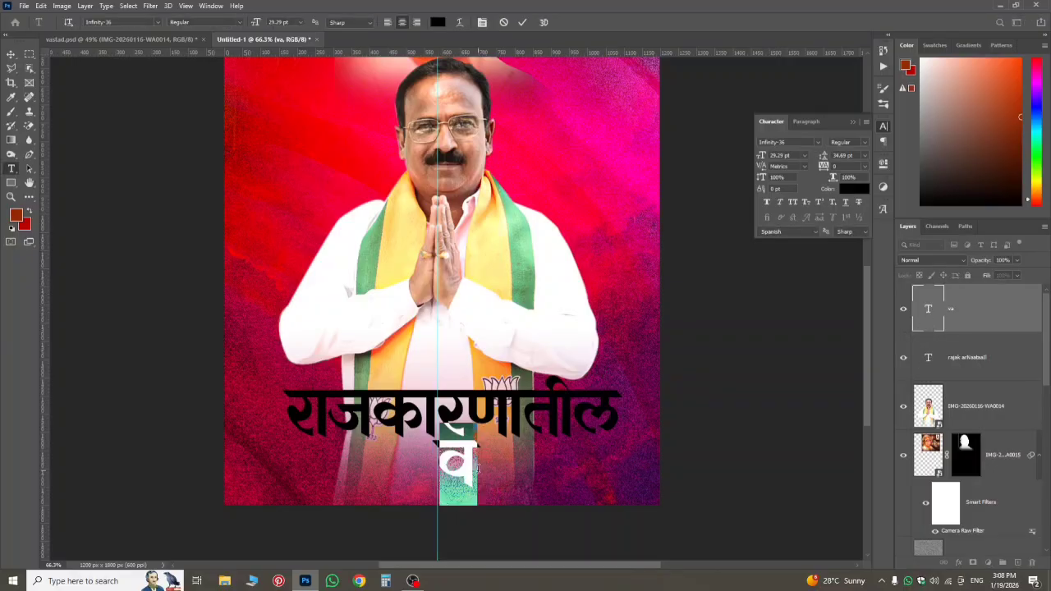
pyautogui.write('वस्')
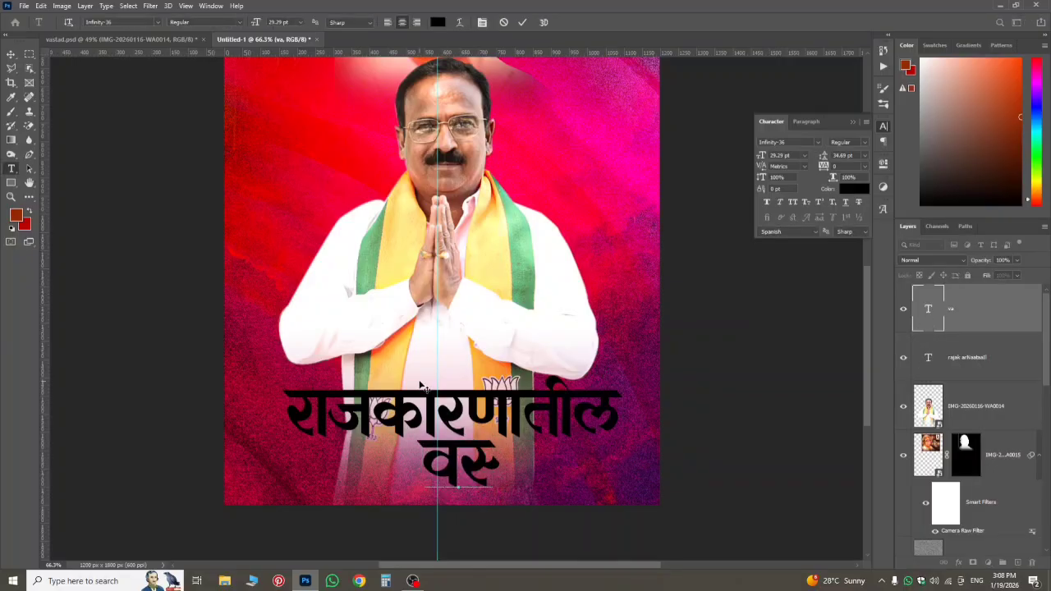
pyautogui.write('त')
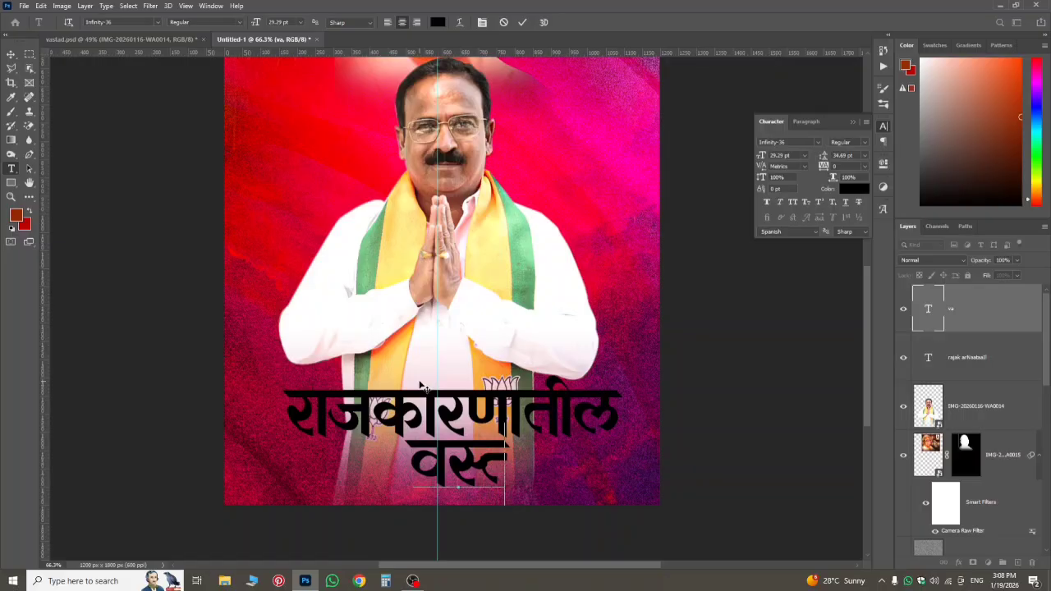
pyautogui.write('ाद')
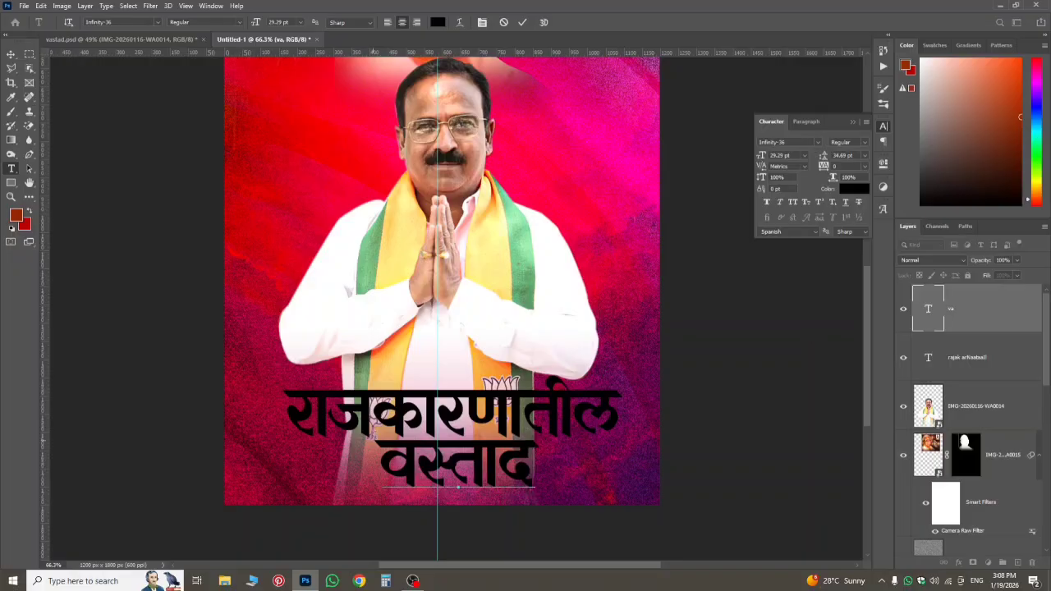
# - Examine the glyphs available in the Infinity-36 font for the वस्ताद text
pyautogui.click(211, 6)
pyautogui.click(233, 176)
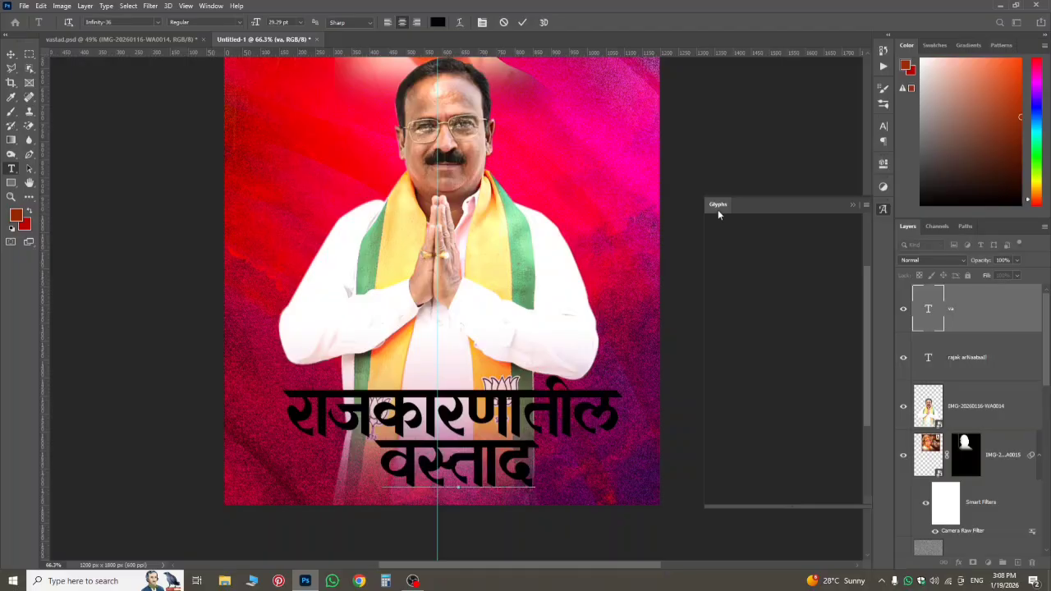
pyautogui.scroll(-3, 793, 367)
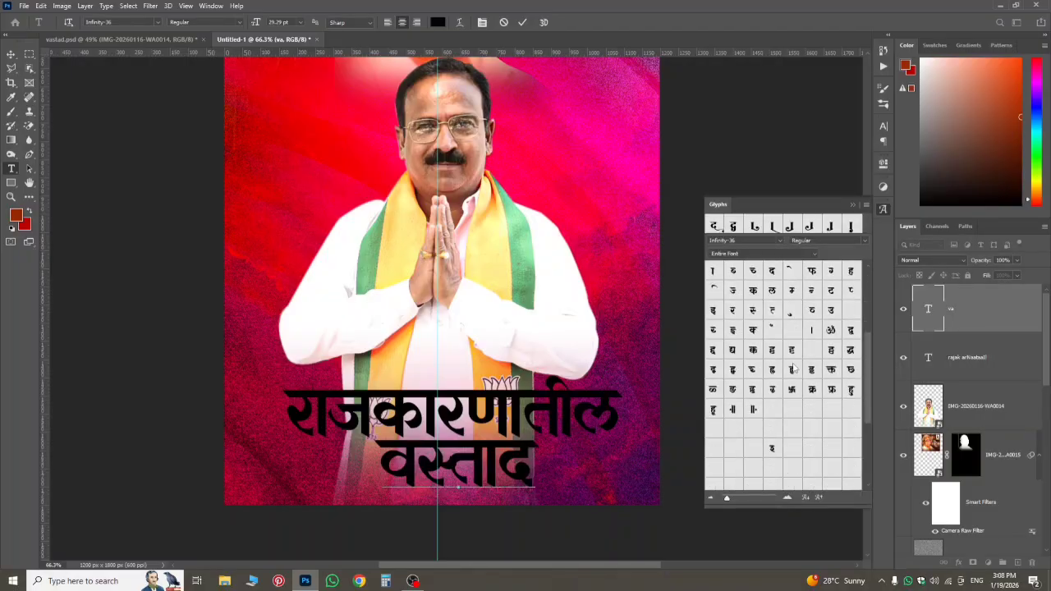
pyautogui.scroll(3, 773, 327)
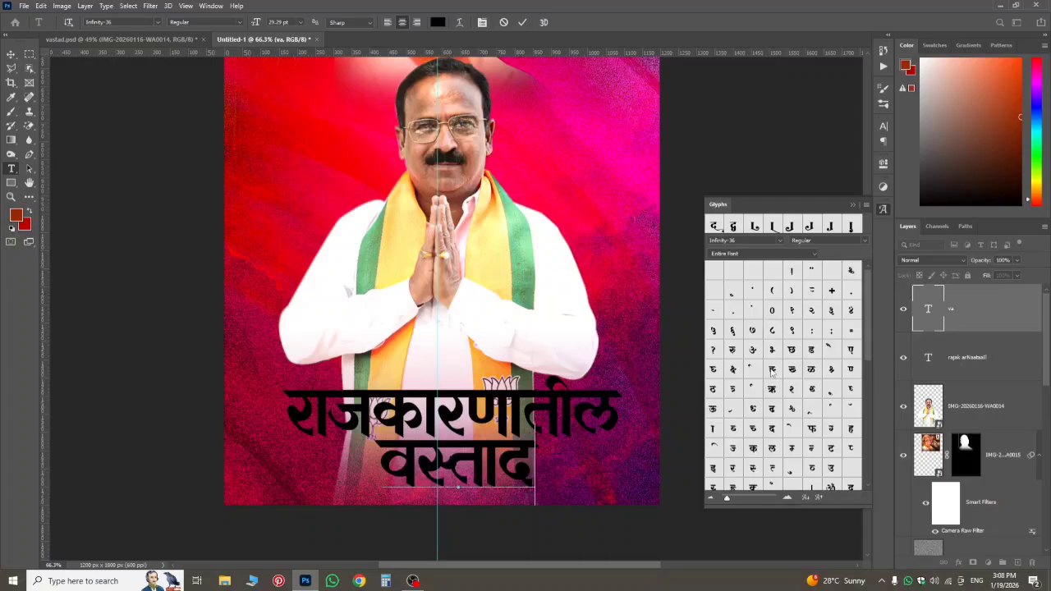
pyautogui.click(884, 210)
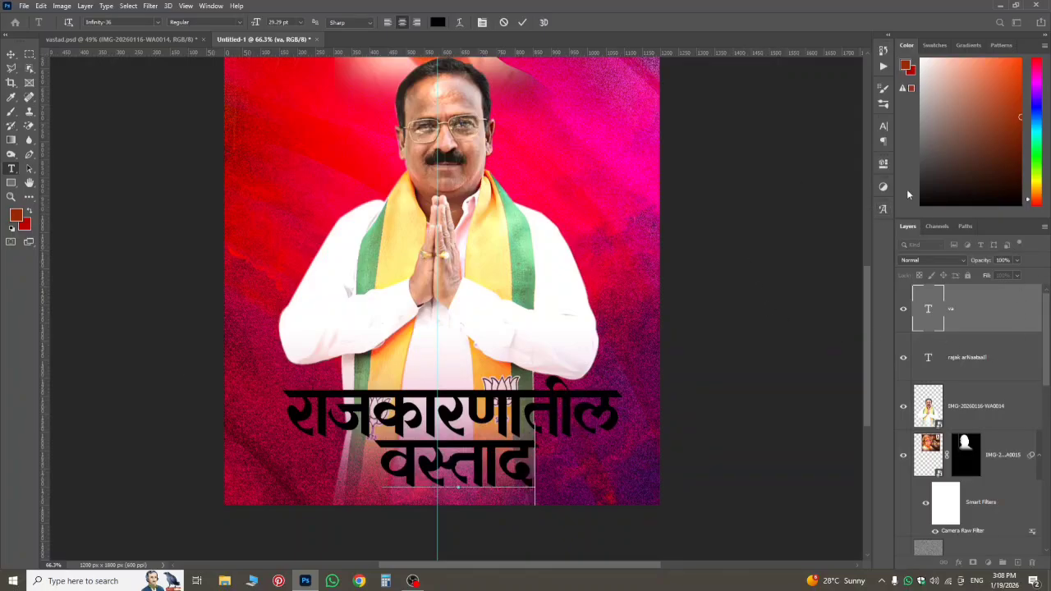
pyautogui.click(883, 211)
pyautogui.click(884, 211)
# - Commit the वस्ताद text and shift it about 12 px left to centre it beneath the upper headline line
pyautogui.click(973, 328)
pyautogui.hotkey('ctrl', 't')
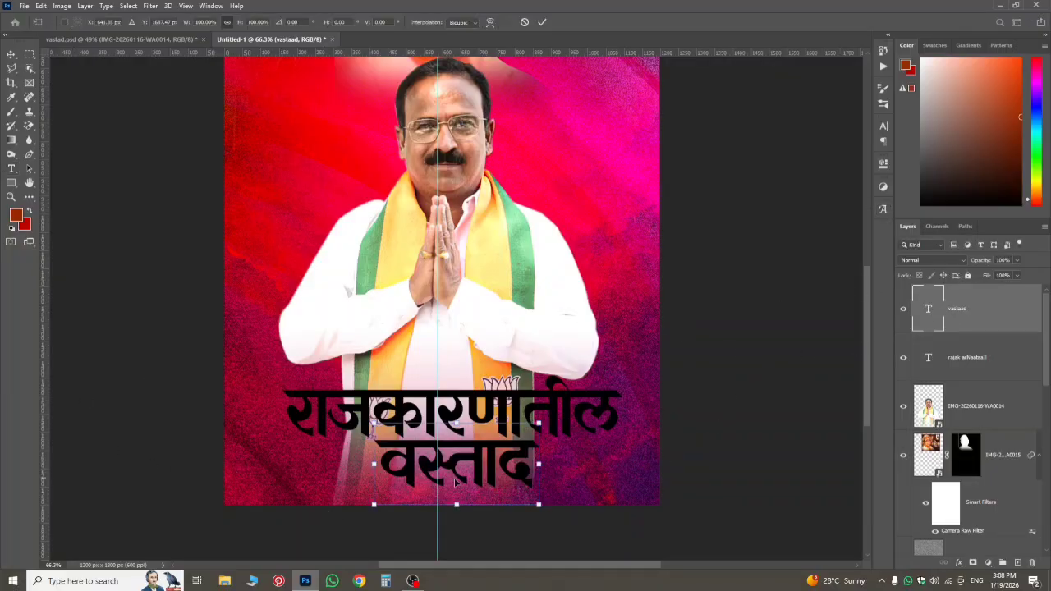
pyautogui.moveTo(485, 486); pyautogui.dragTo(483, 484)
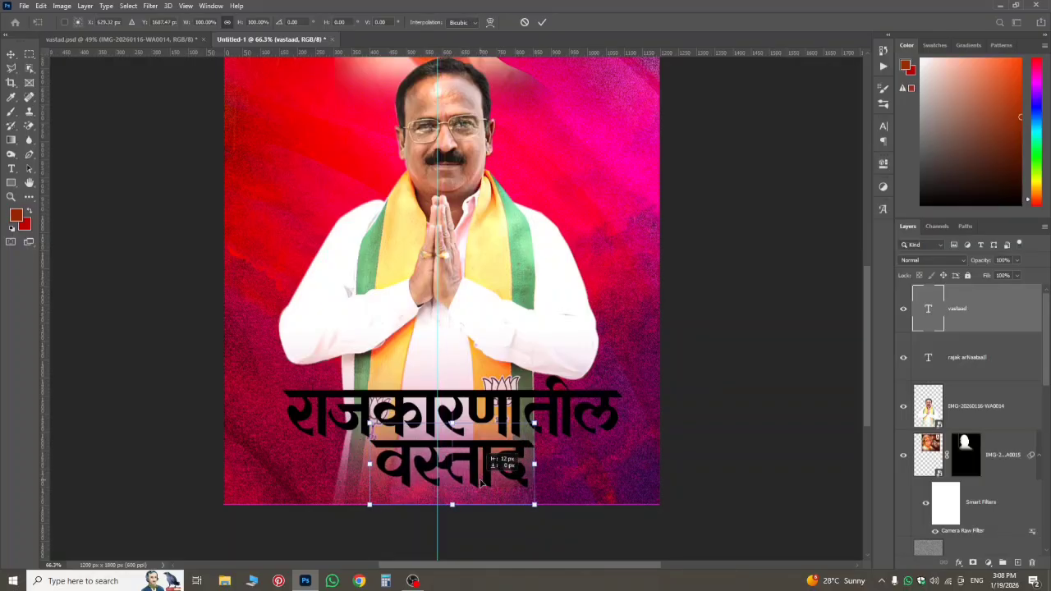
pyautogui.press('Return')
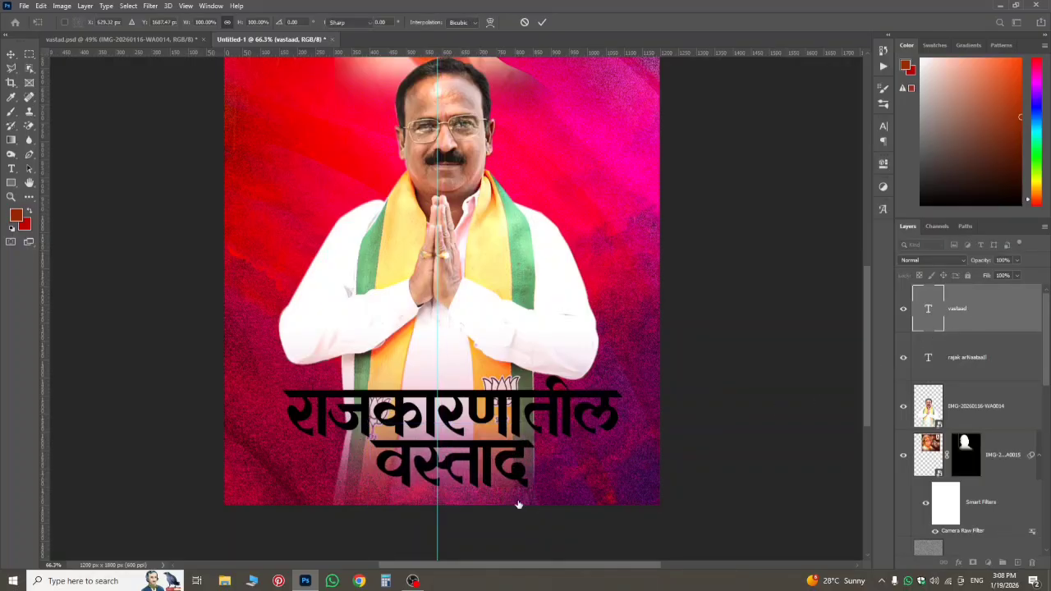
# - Change the colour of both headline text layers, राजकारणातील and वस्ताद, to white
pyautogui.moveTo(414, 568); pyautogui.dragTo(366, 569)
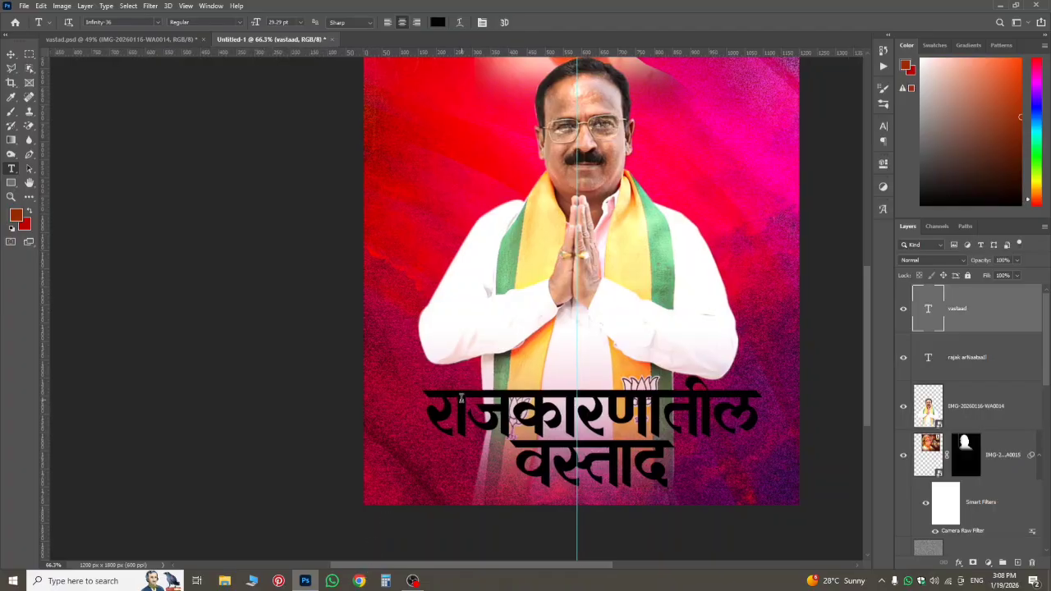
pyautogui.scroll(-3, 658, 434)
pyautogui.scroll(2, 440, 306)
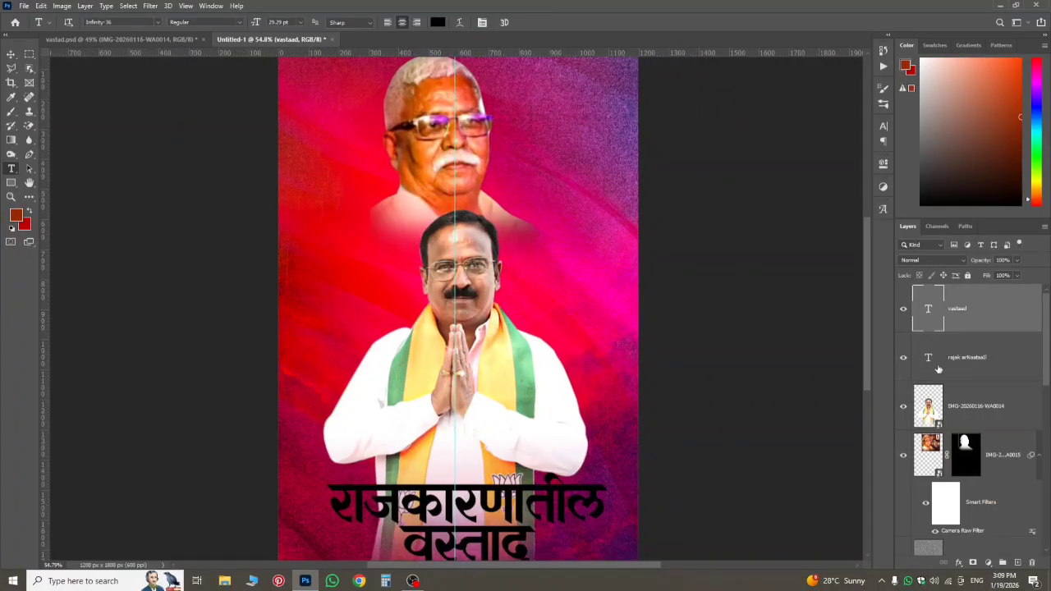
pyautogui.click(973, 361)
pyautogui.keyDown('shift'); pyautogui.click(957, 313); pyautogui.keyUp('shift')
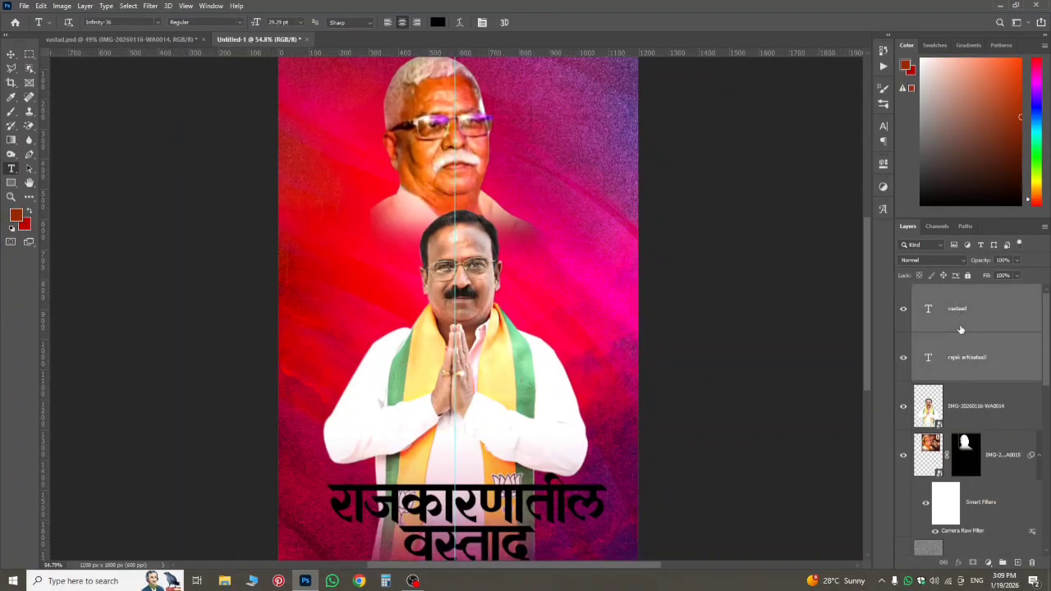
pyautogui.click(884, 126)
pyautogui.click(853, 189)
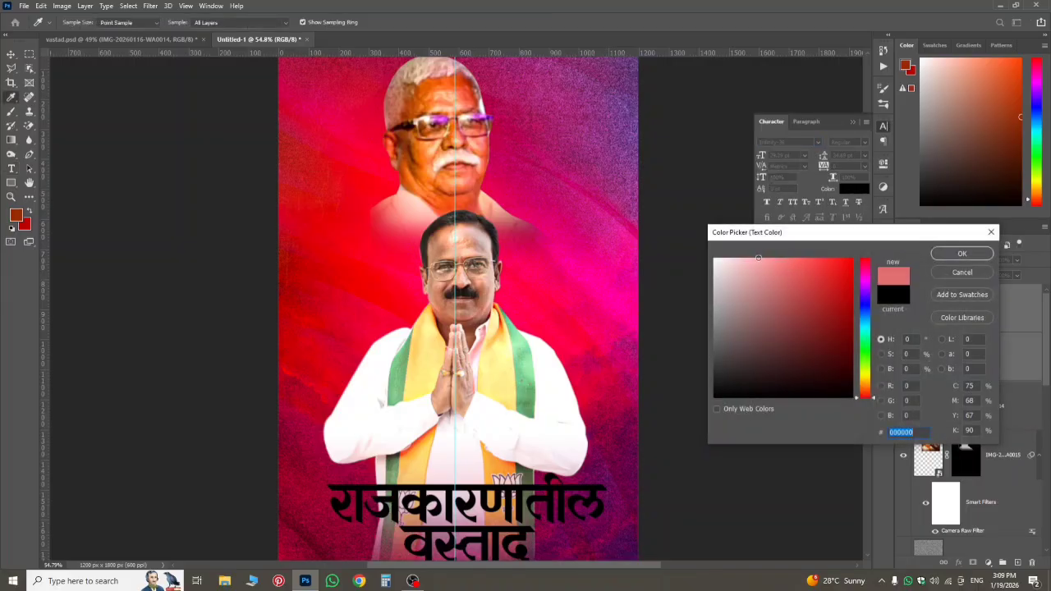
pyautogui.moveTo(759, 259); pyautogui.dragTo(662, 192)
pyautogui.click(963, 253)
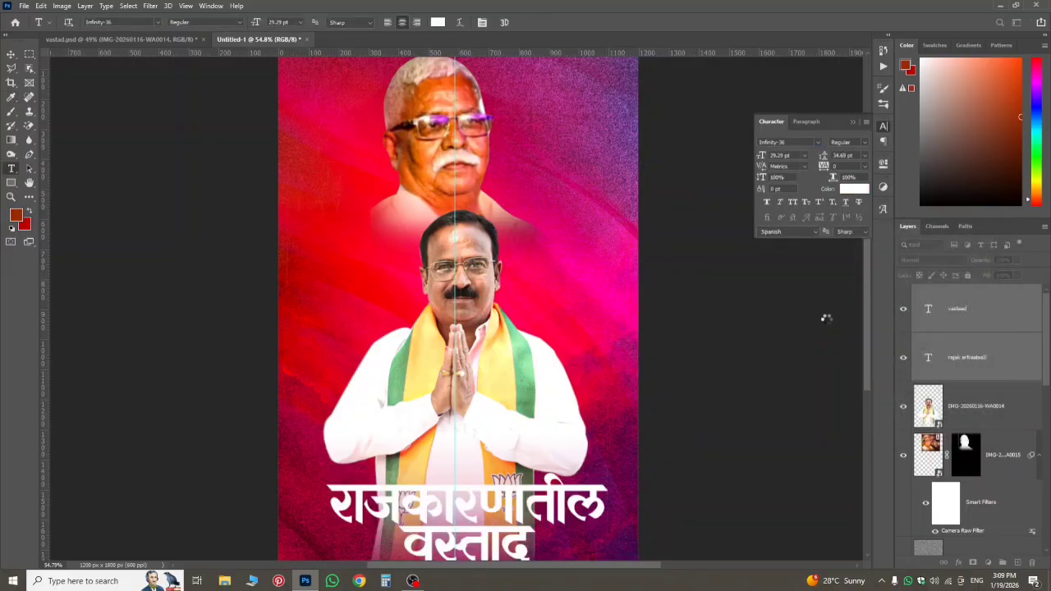
# - Group the two headline text layers together
pyautogui.scroll(-2, 597, 446)
pyautogui.click(949, 368)
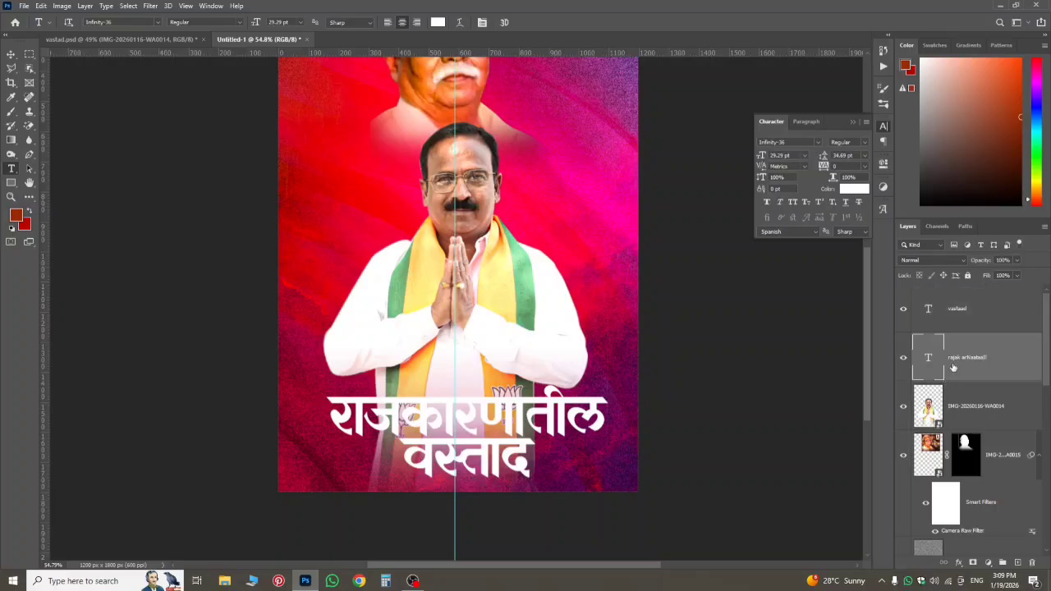
pyautogui.keyDown('shift'); pyautogui.click(960, 321); pyautogui.keyUp('shift')
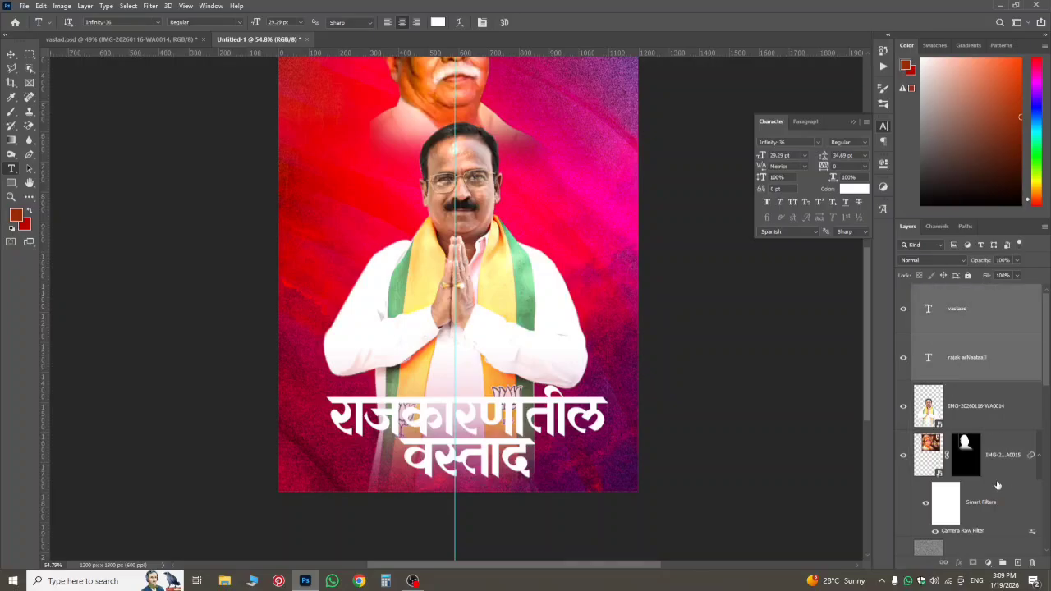
pyautogui.click(1003, 563)
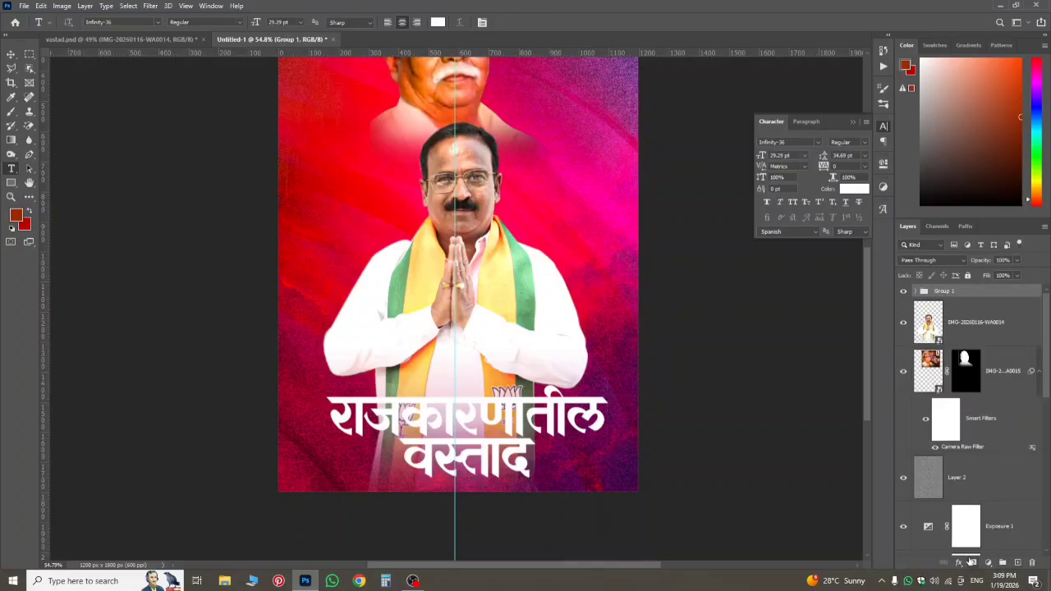
# - Add a black Multiply drop shadow to the headline group and fine-tune its opacity and size
pyautogui.click(960, 562)
pyautogui.click(984, 553)
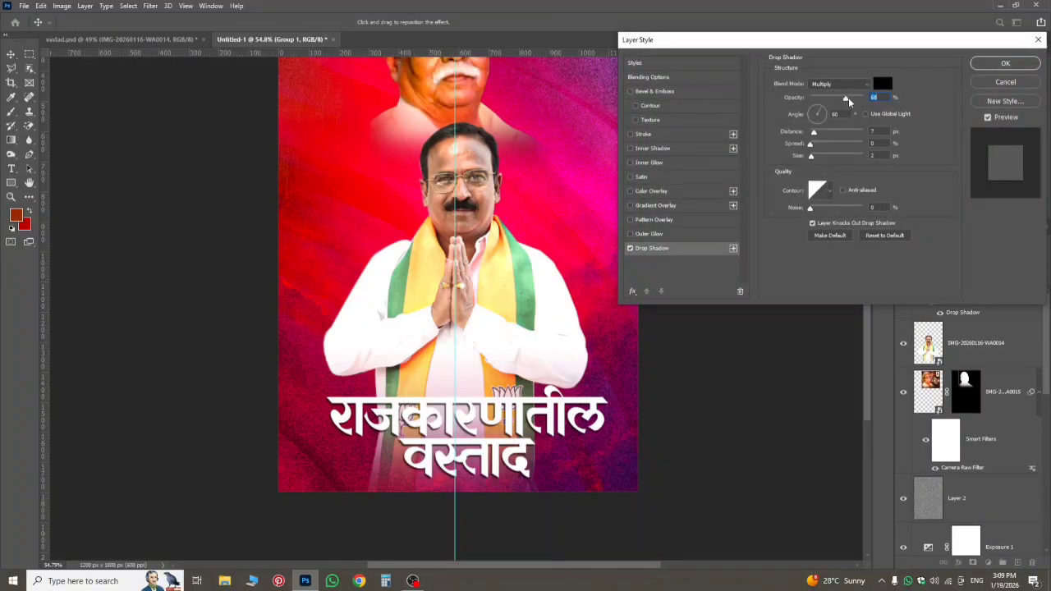
pyautogui.moveTo(846, 97); pyautogui.dragTo(846, 99)
pyautogui.moveTo(812, 159); pyautogui.dragTo(814, 160)
pyautogui.click(1005, 64)
# - Examine the clipped yellow gradient layer above the headline text in vastad.psd and return to the Untitled-1 poster
pyautogui.scroll(2, 323, 320)
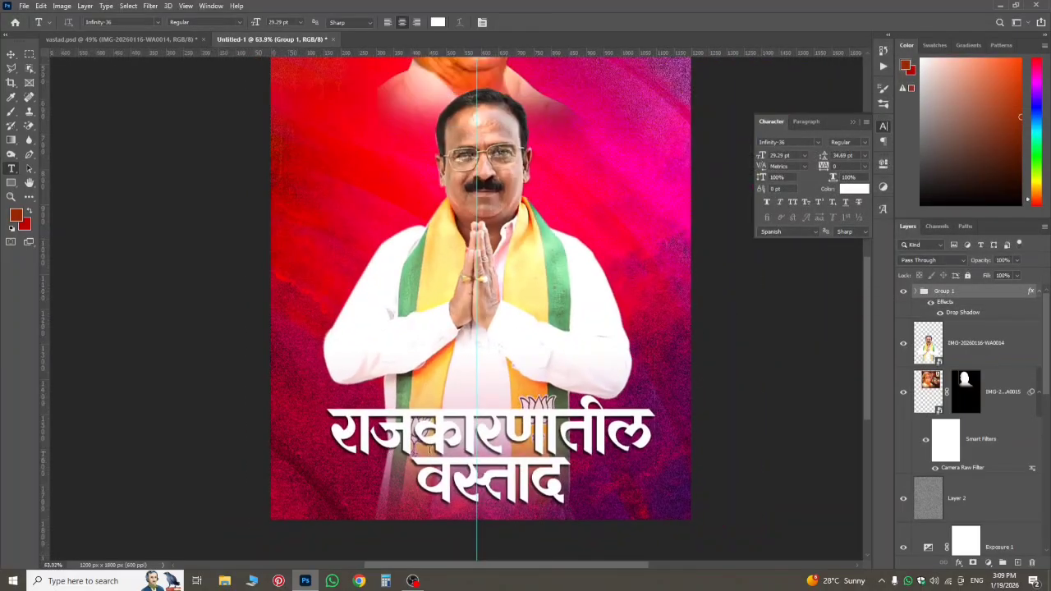
pyautogui.scroll(2, 490, 391)
pyautogui.scroll(-3, 491, 391)
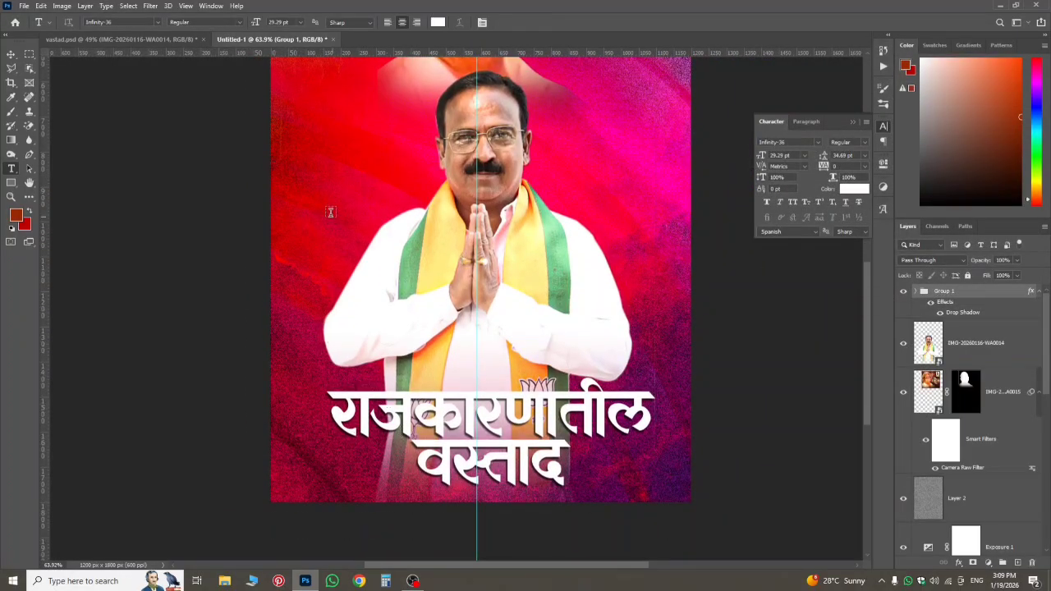
pyautogui.click(175, 39)
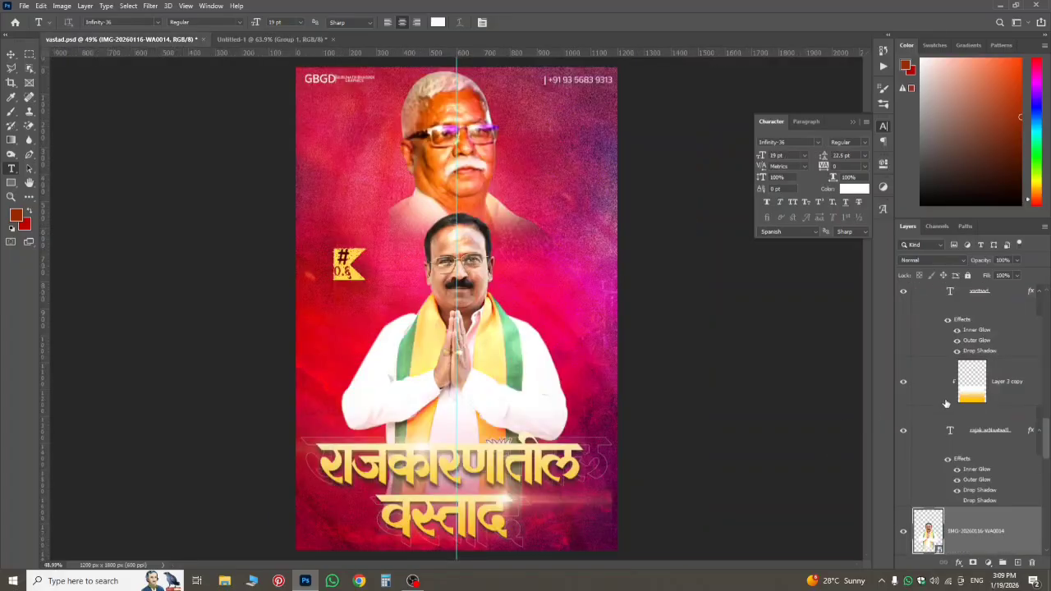
pyautogui.click(971, 396)
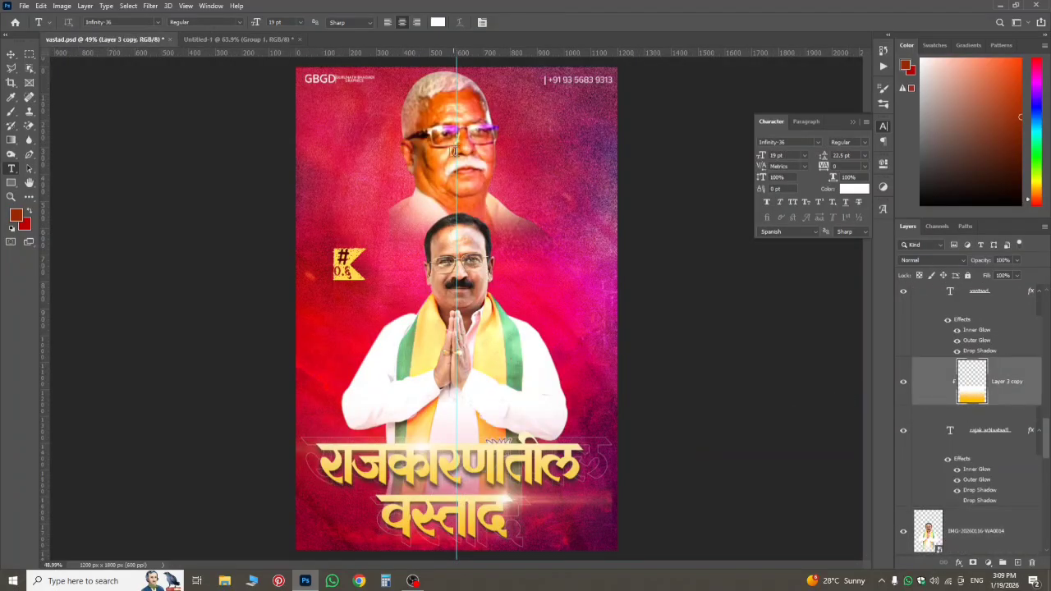
pyautogui.click(260, 41)
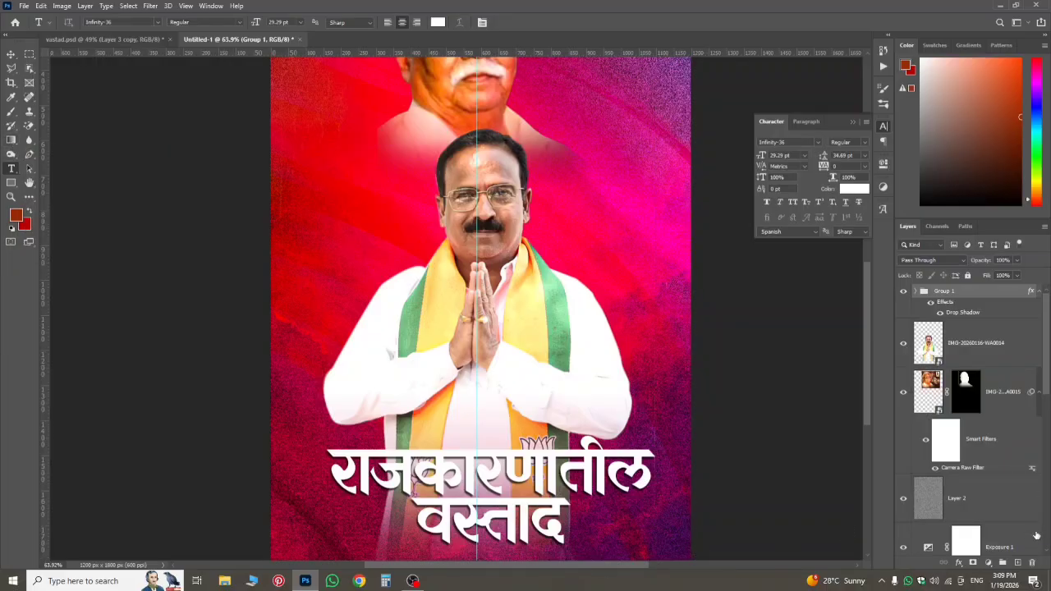
# - Add an empty layer above the headline group and set up the Gradient tool with the yellow foreground colour #ffcc00
pyautogui.click(1018, 563)
pyautogui.click(11, 139)
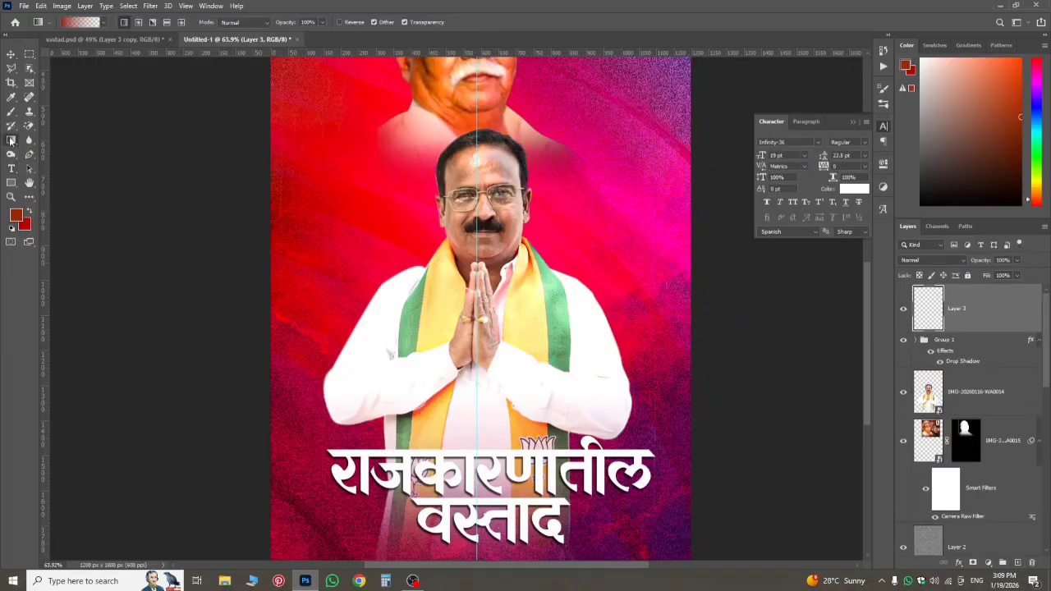
pyautogui.scroll(-3, 426, 301)
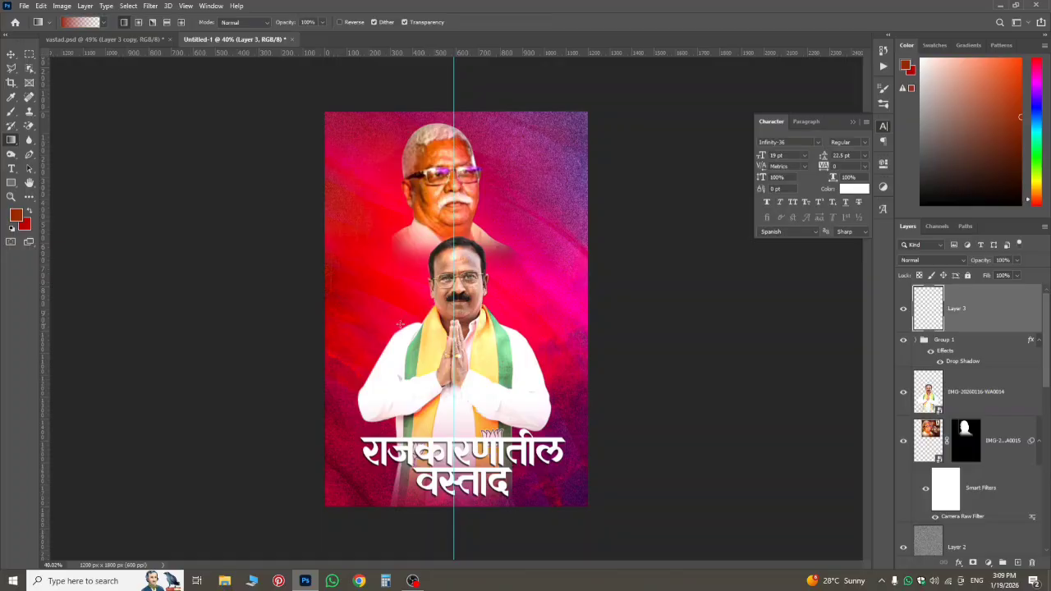
pyautogui.click(16, 217)
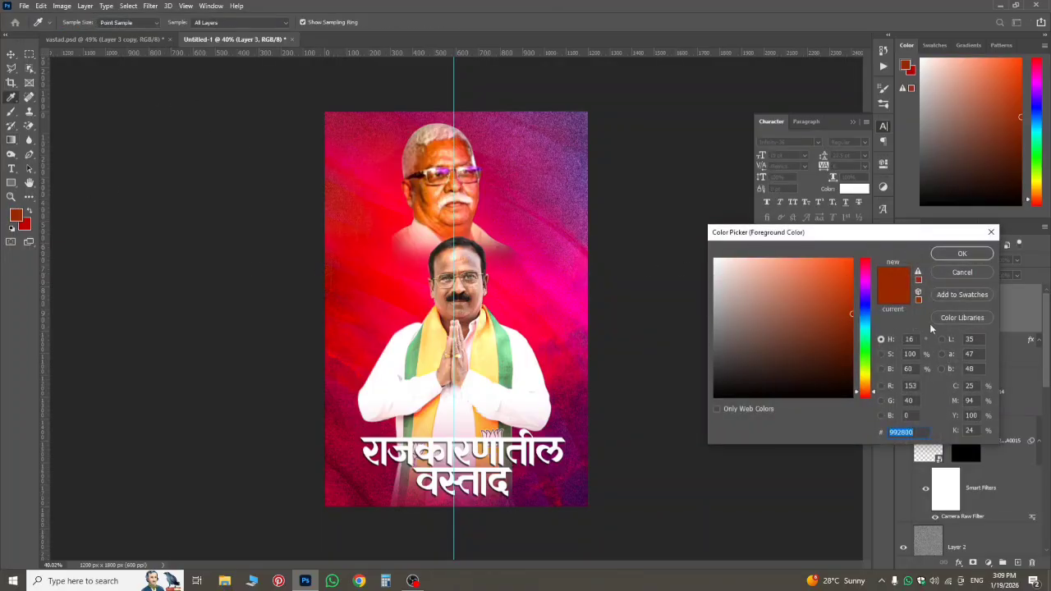
pyautogui.moveTo(867, 379); pyautogui.dragTo(867, 374)
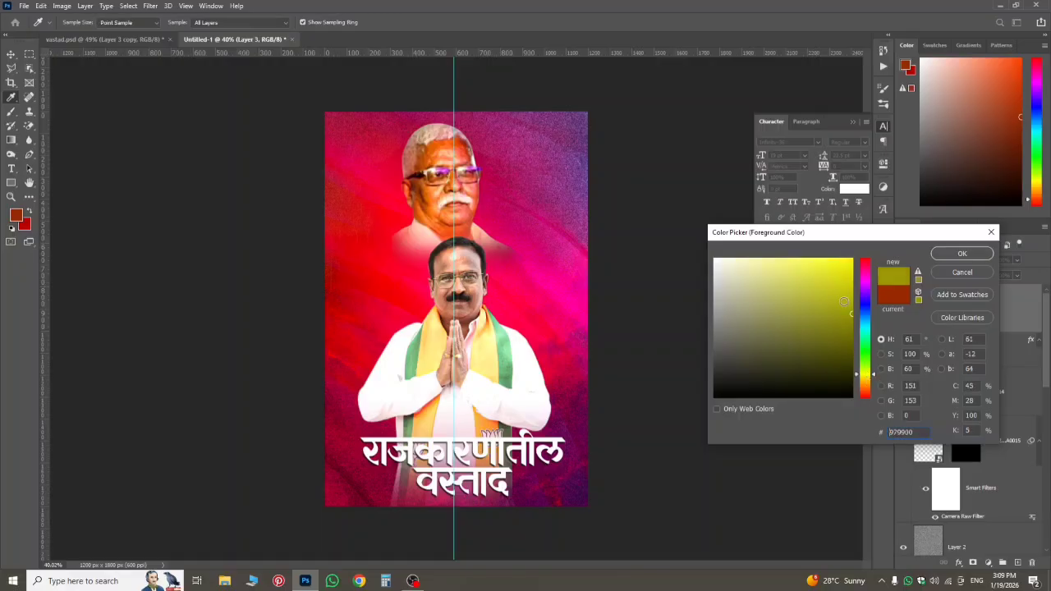
pyautogui.moveTo(847, 300); pyautogui.dragTo(879, 239)
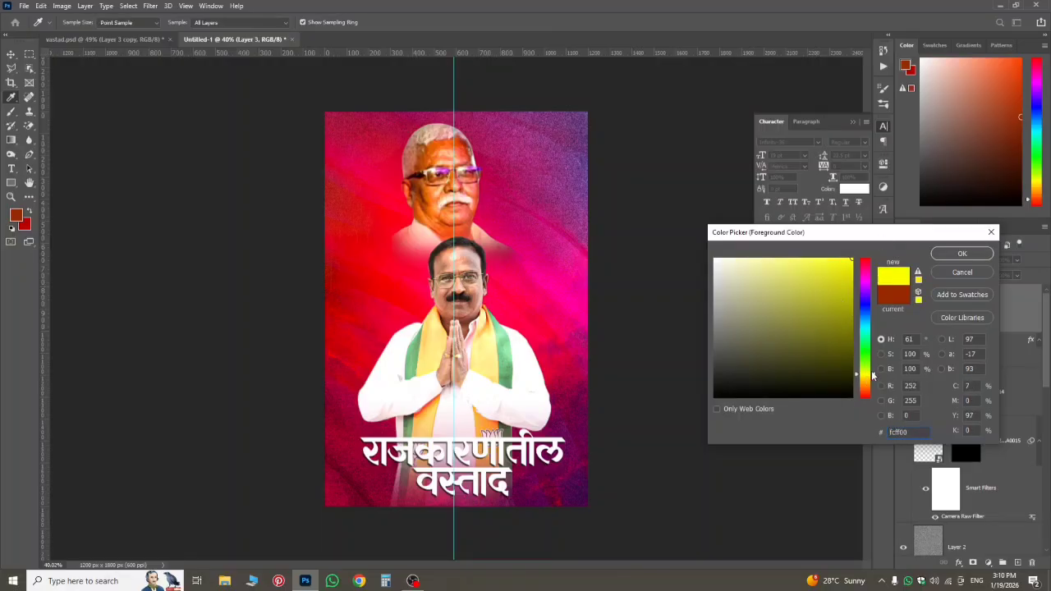
pyautogui.moveTo(873, 375); pyautogui.dragTo(876, 384)
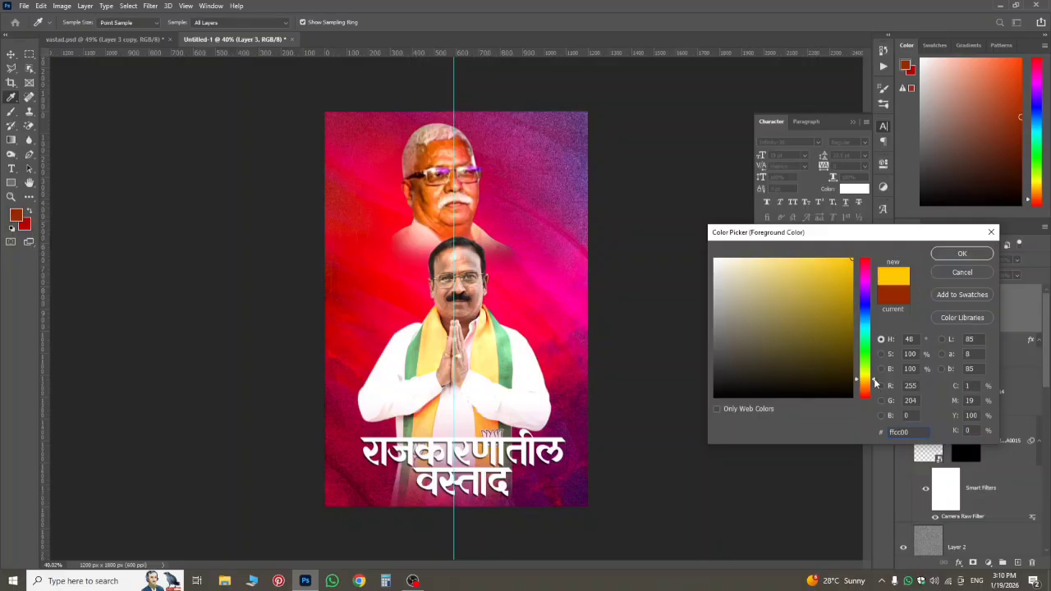
pyautogui.click(962, 253)
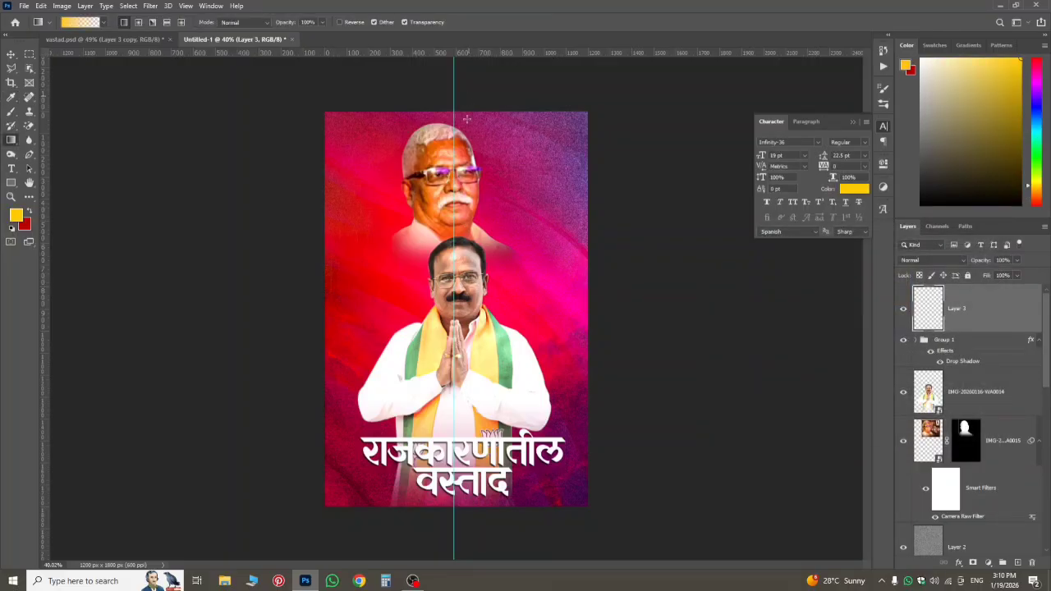
# - Fill the new layer with overlapping yellow-to-transparent linear gradients running from the poster's top edge down to about its middle
pyautogui.moveTo(468, 96); pyautogui.dragTo(468, 141)
pyautogui.moveTo(460, 299); pyautogui.dragTo(460, 300)
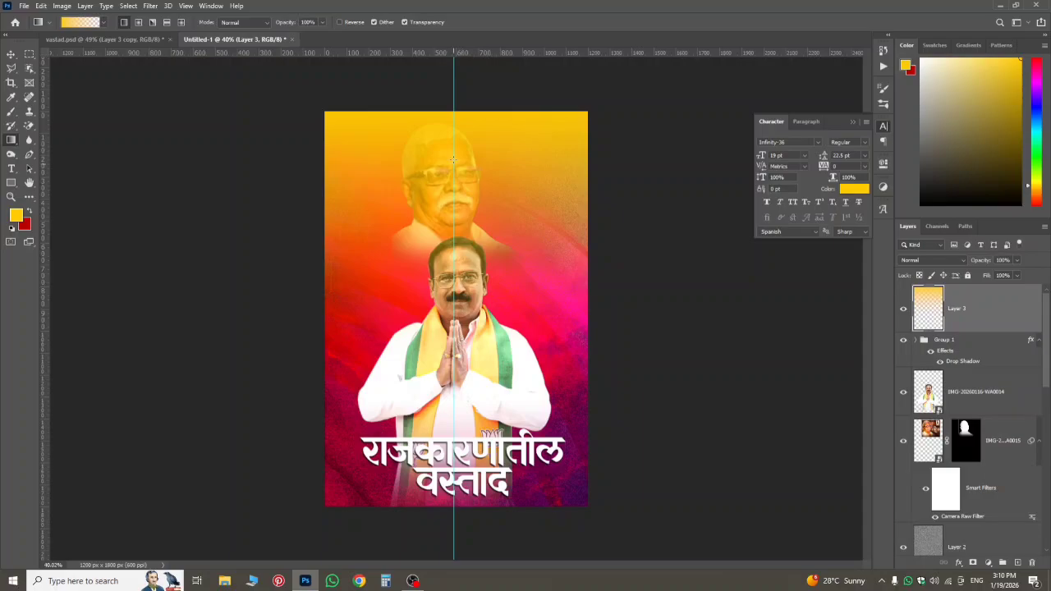
pyautogui.moveTo(453, 113); pyautogui.dragTo(468, 321)
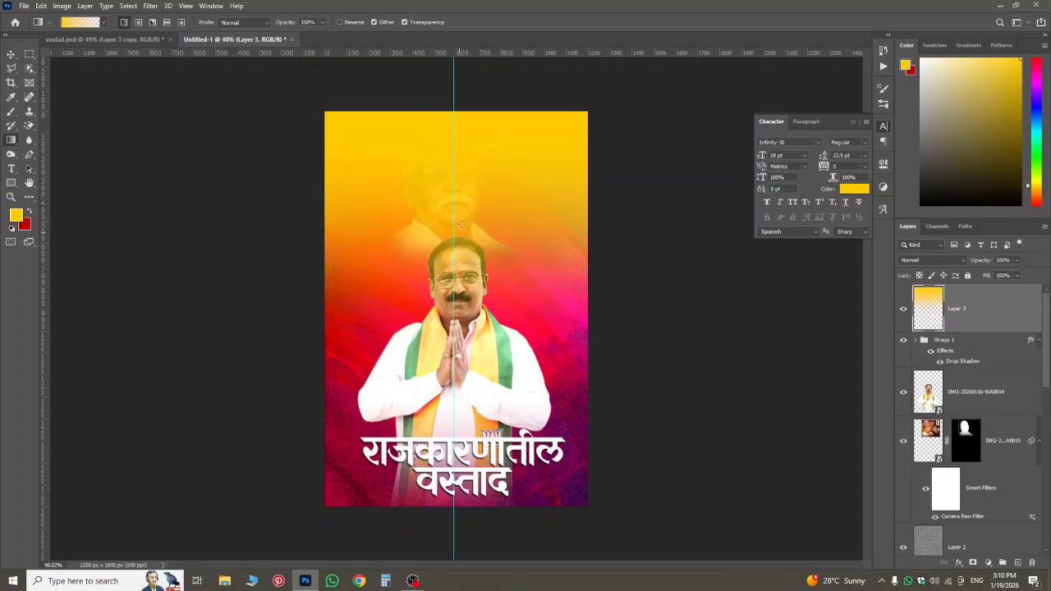
pyautogui.moveTo(474, 120); pyautogui.dragTo(466, 228)
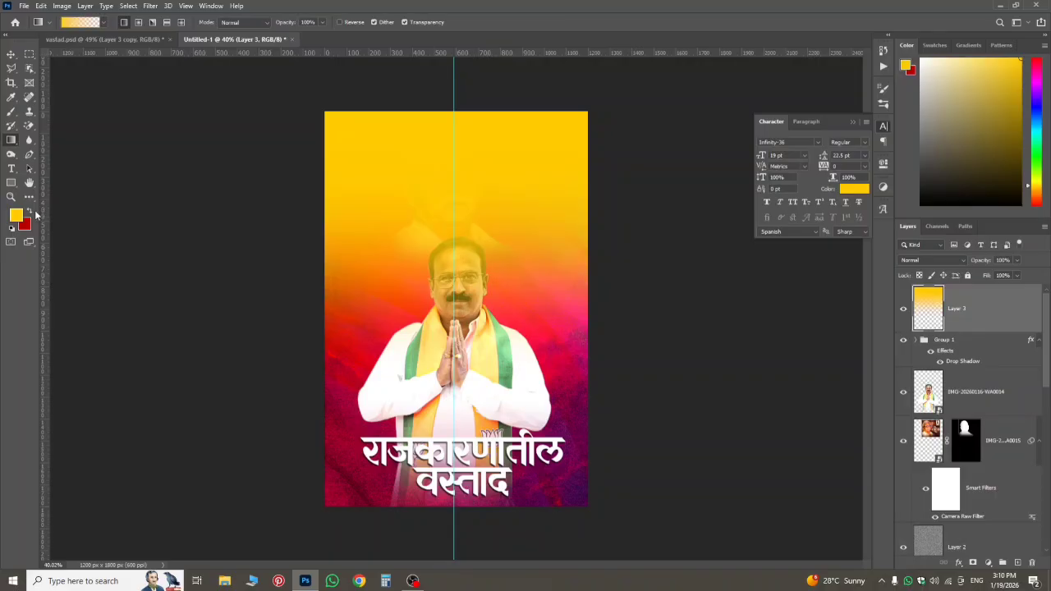
# - Blend overlapping white #ffffff gradients up from the poster's bottom edge on the gradient layer and a yellow one down from the top
pyautogui.click(30, 216)
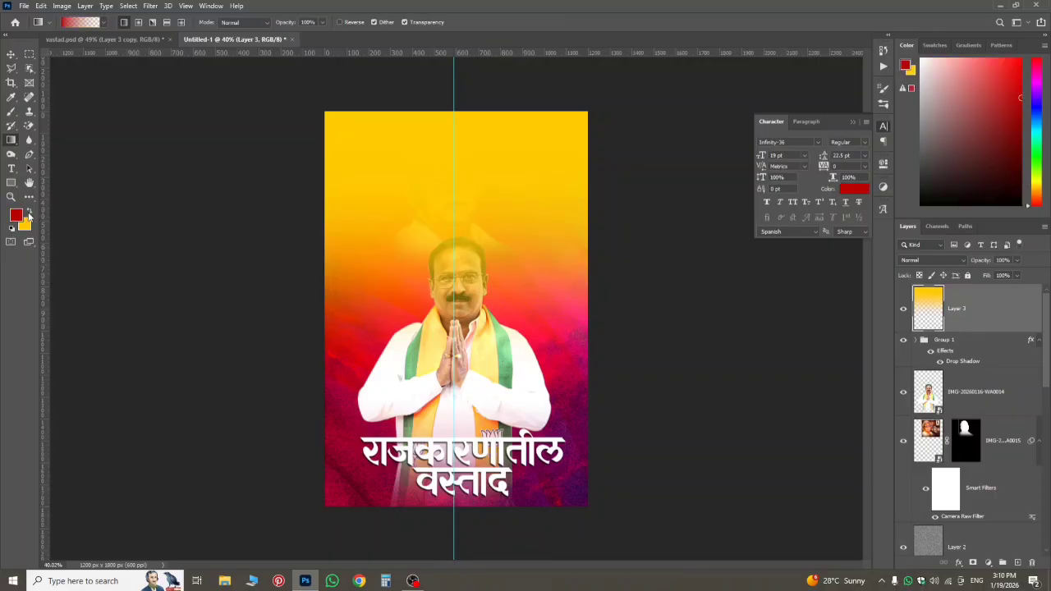
pyautogui.click(14, 216)
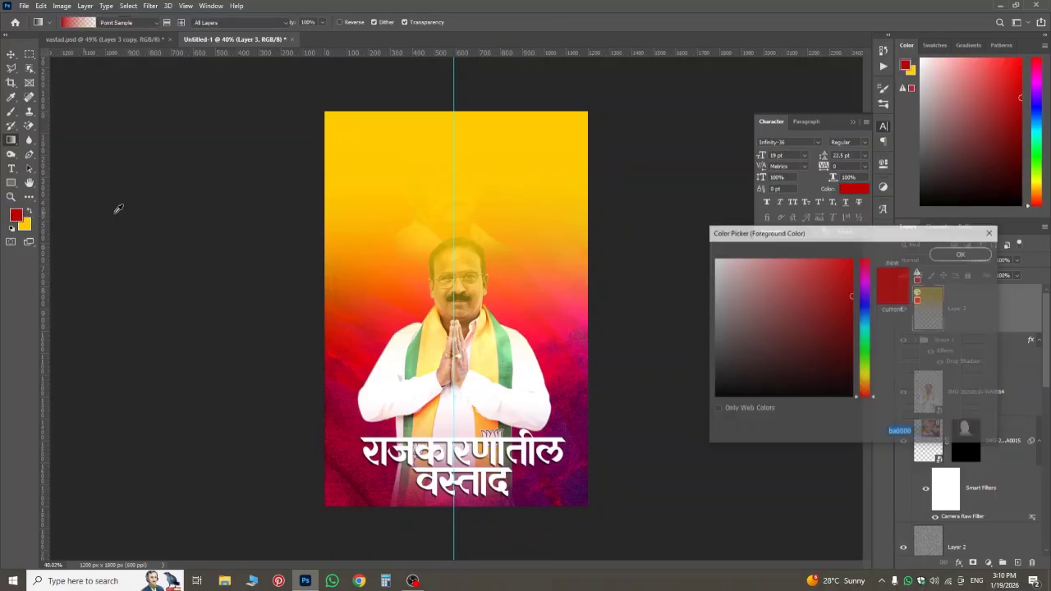
pyautogui.moveTo(756, 319); pyautogui.dragTo(626, 196)
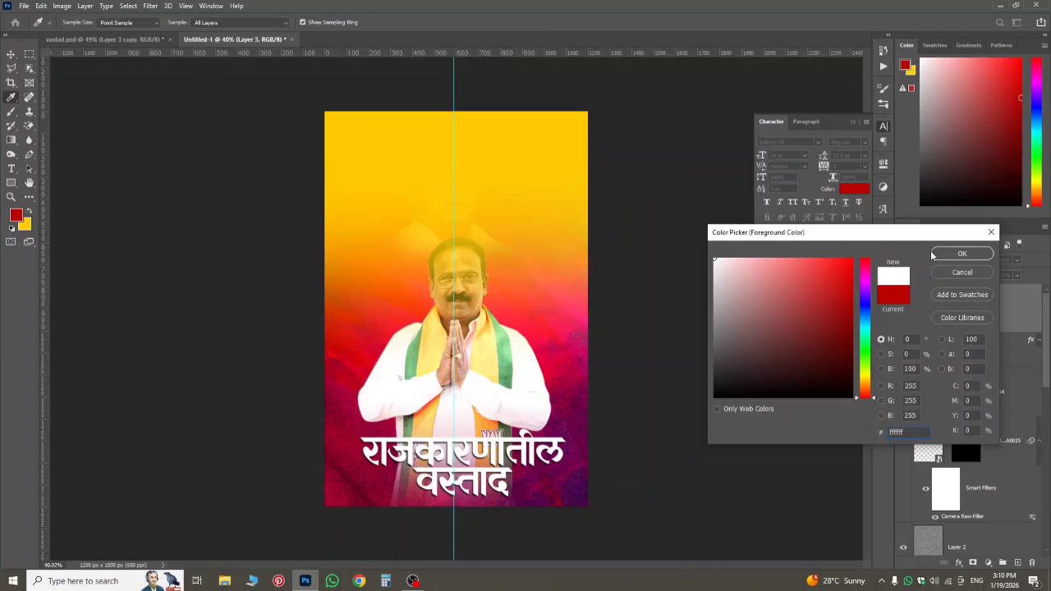
pyautogui.click(962, 254)
pyautogui.moveTo(472, 531); pyautogui.dragTo(465, 509)
pyautogui.moveTo(514, 318); pyautogui.dragTo(510, 244)
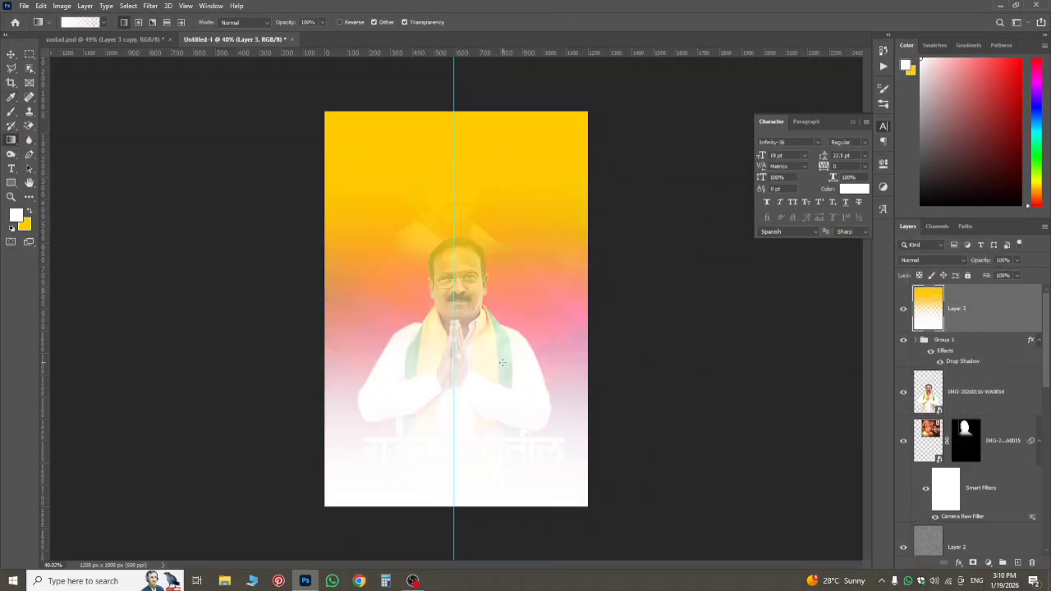
pyautogui.moveTo(498, 411); pyautogui.dragTo(503, 233)
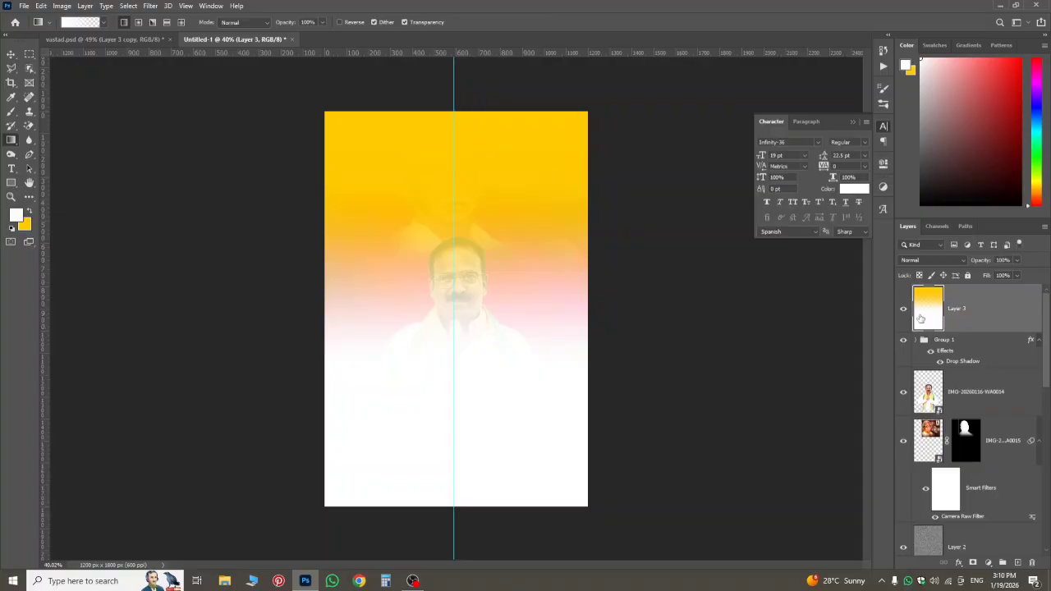
pyautogui.click(28, 212)
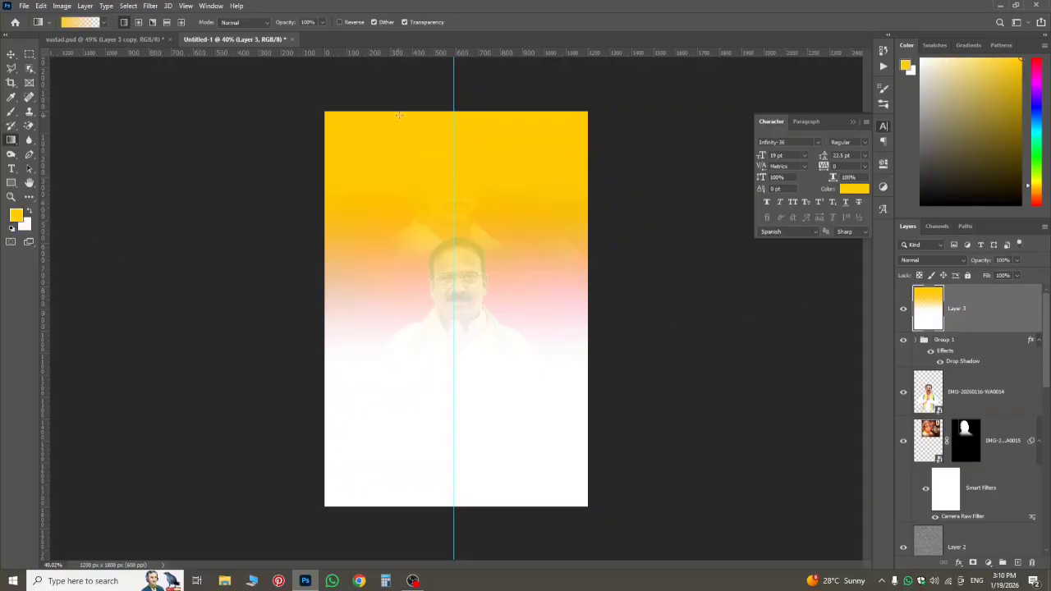
pyautogui.moveTo(416, 107); pyautogui.dragTo(415, 429)
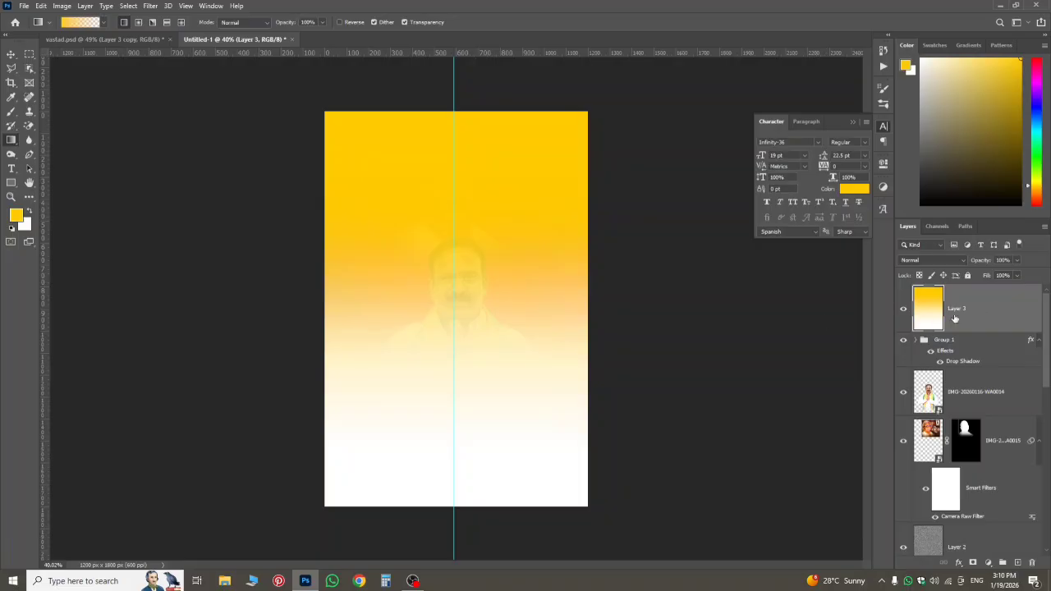
# - Scale the gradient layer to about 80% width and 43% height and place it over the headline
pyautogui.hotkey('ctrl', 't')
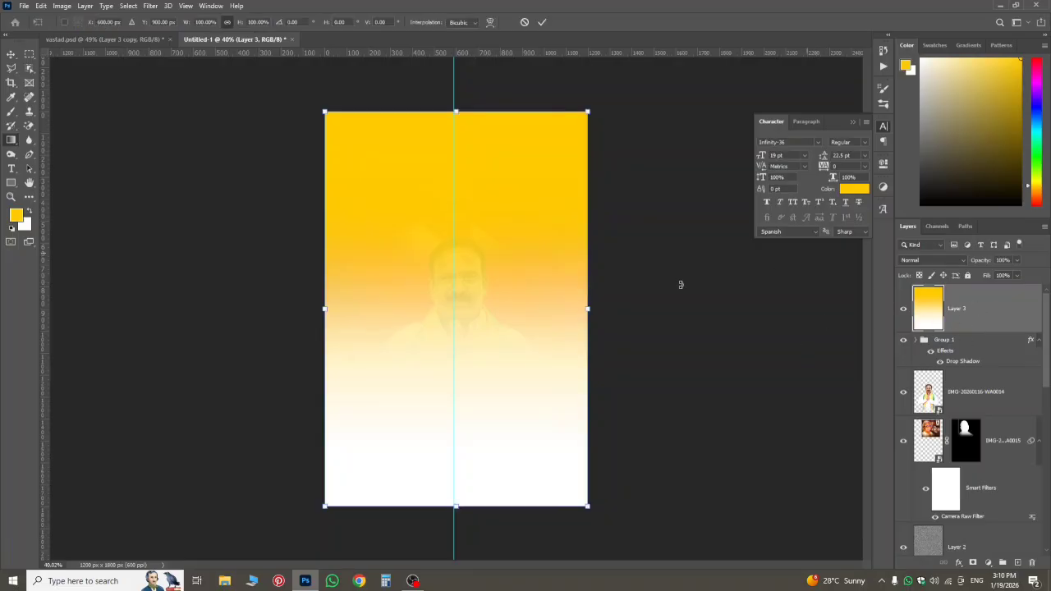
pyautogui.moveTo(592, 309); pyautogui.dragTo(560, 461)
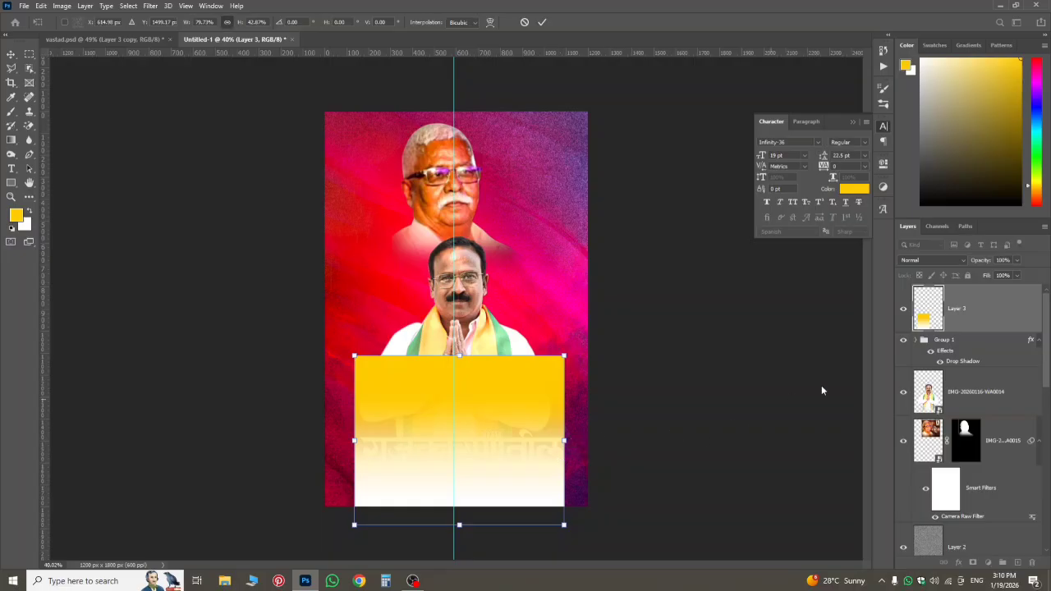
pyautogui.click(915, 342)
pyautogui.press('Return')
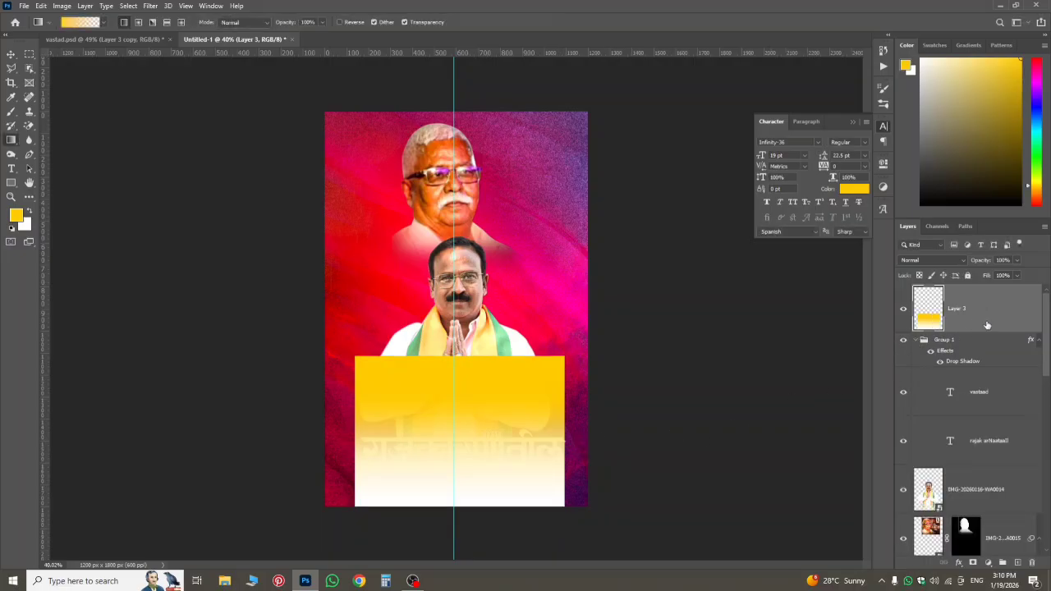
# - Move the gradient layer into the headline group directly above the राजकारणातील text layer and clip it to that text
pyautogui.moveTo(990, 325); pyautogui.dragTo(985, 409)
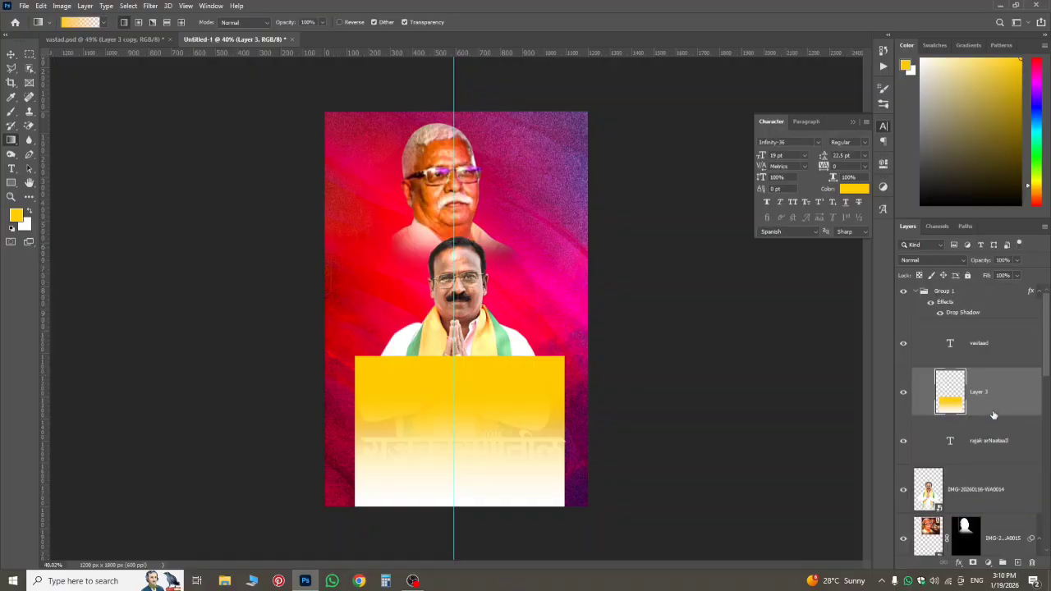
pyautogui.rightClick(995, 401)
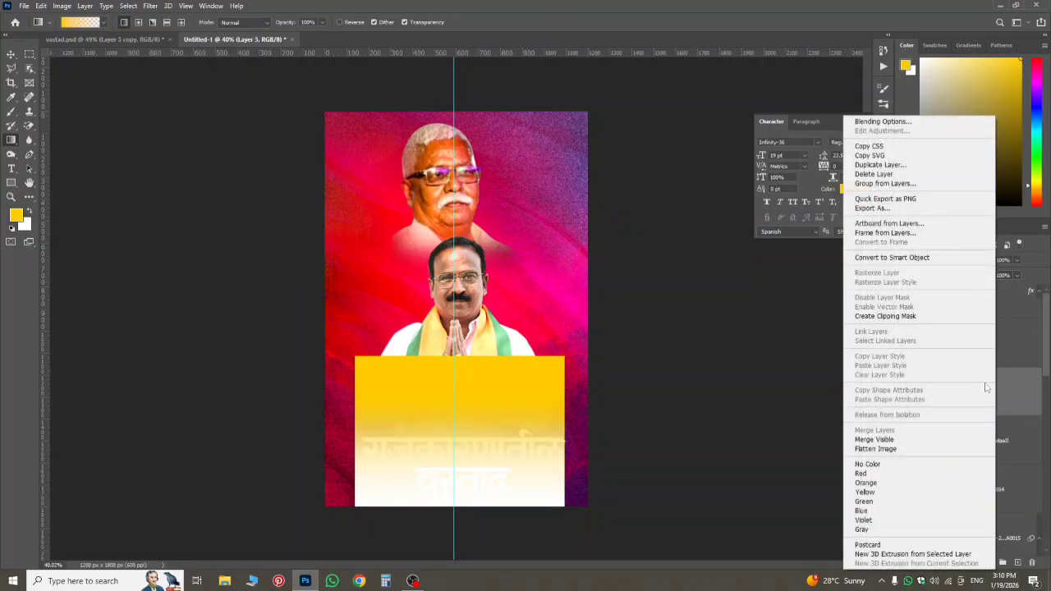
pyautogui.click(920, 318)
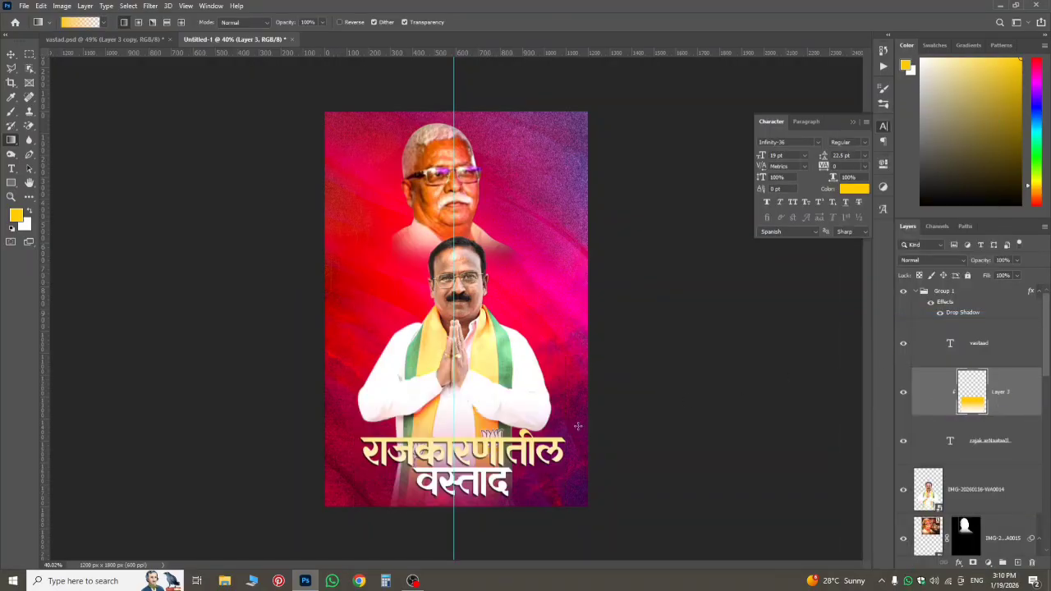
# - Shift the clipped gradient about 123 px down and 24 px right over राजकारणातील to deepen the yellow in its letters
pyautogui.scroll(3, 469, 407)
pyautogui.scroll(4, 474, 456)
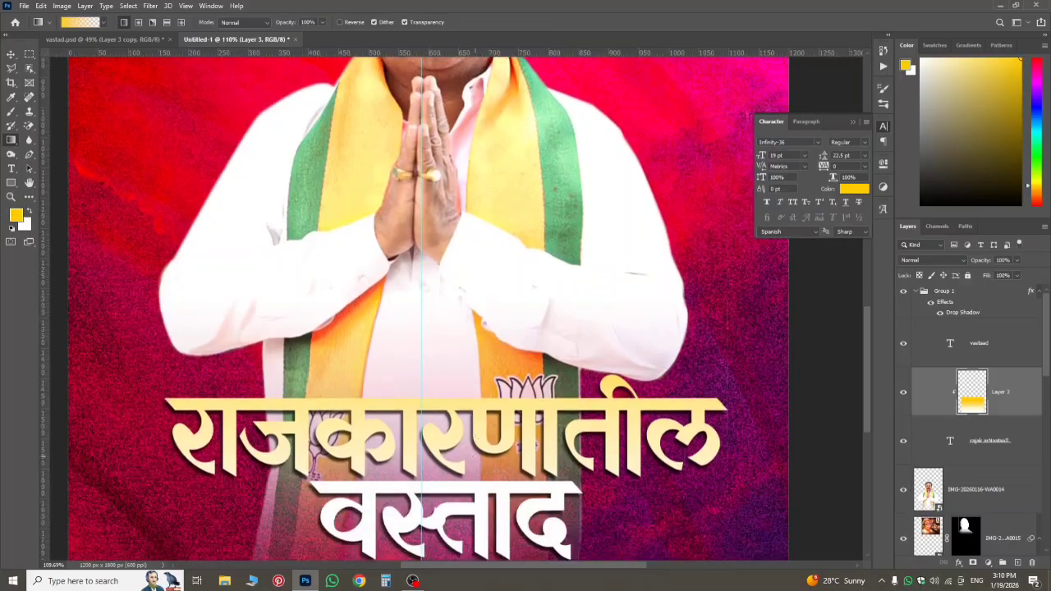
pyautogui.hotkey('ctrl', 't')
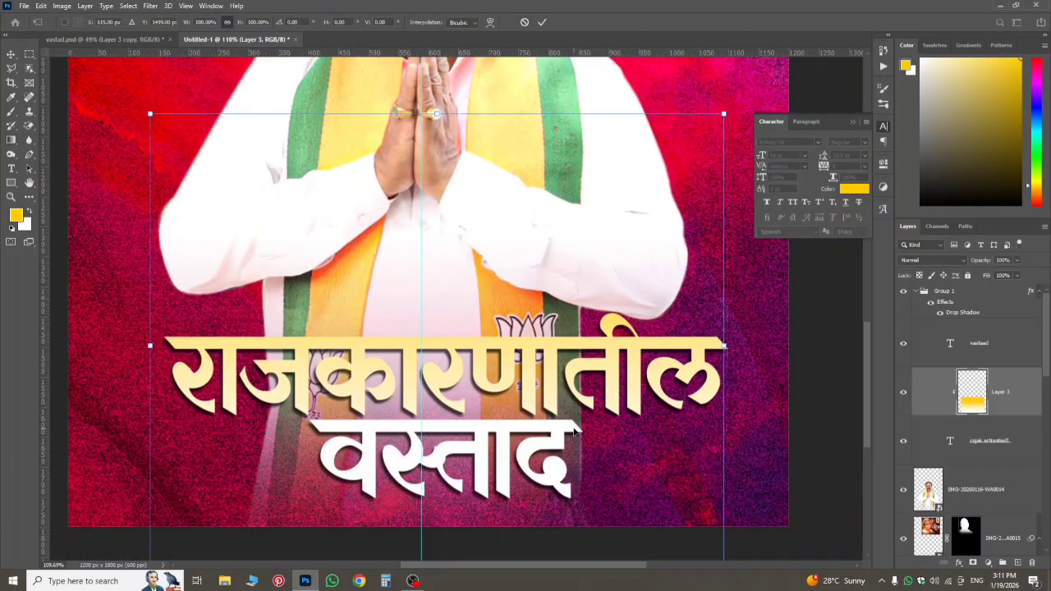
pyautogui.moveTo(620, 448); pyautogui.dragTo(632, 521)
pyautogui.press('Return')
pyautogui.press('g')
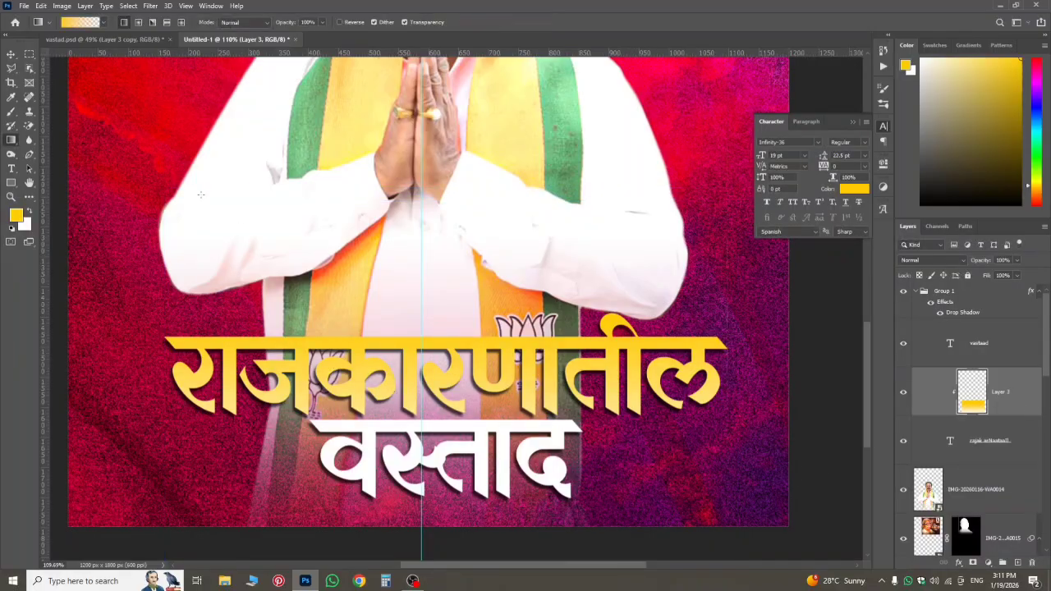
# - Compress the clipped gradient to about 36% height and widen it to about 102% so the yellow-to-white fade spans राजकारणातील
pyautogui.scroll(-1, 717, 382)
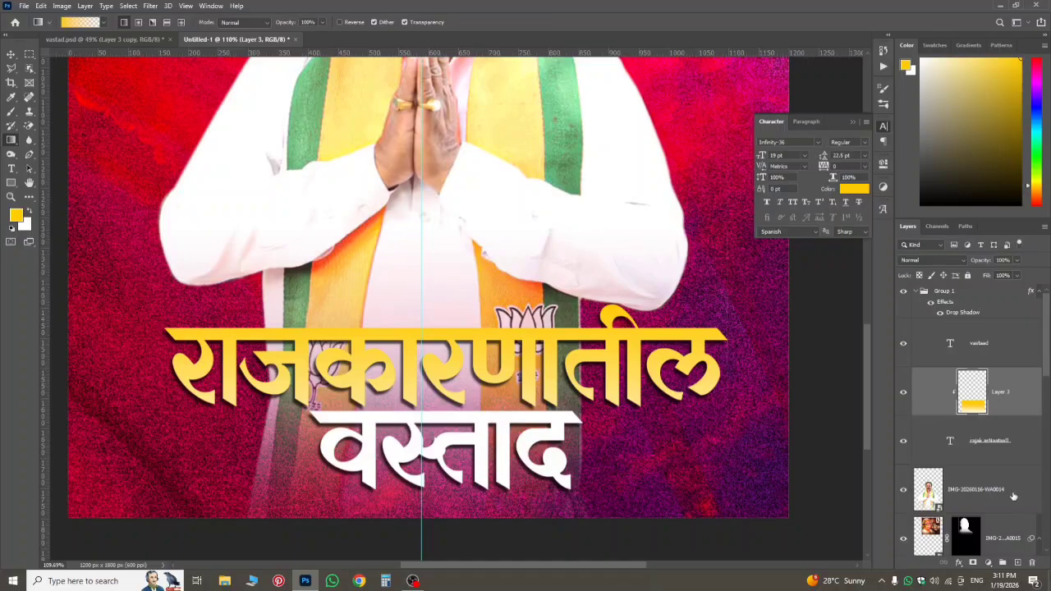
pyautogui.hotkey('ctrl', 't')
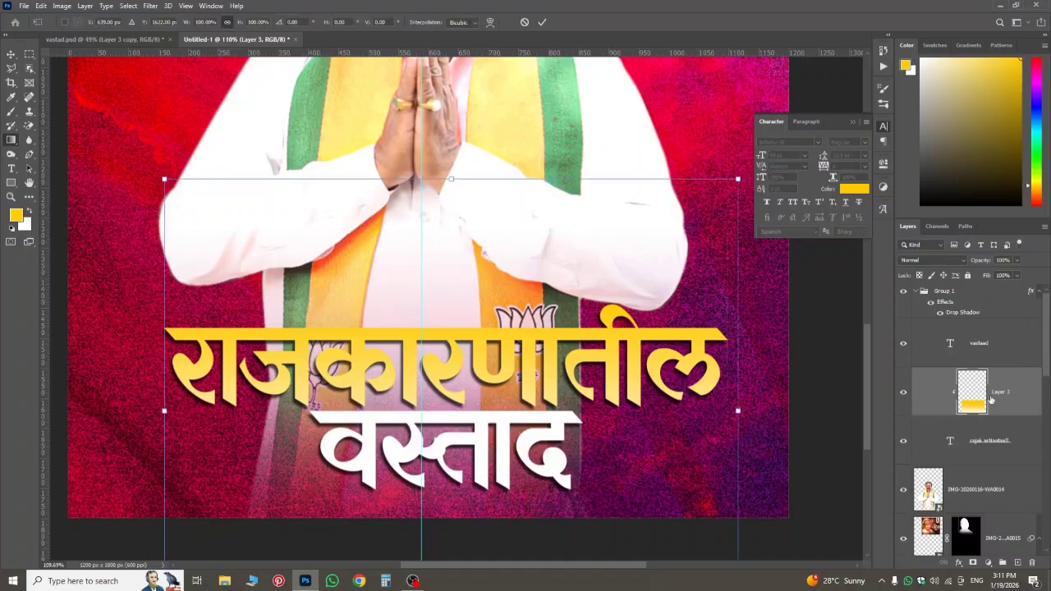
pyautogui.scroll(-5, 471, 301)
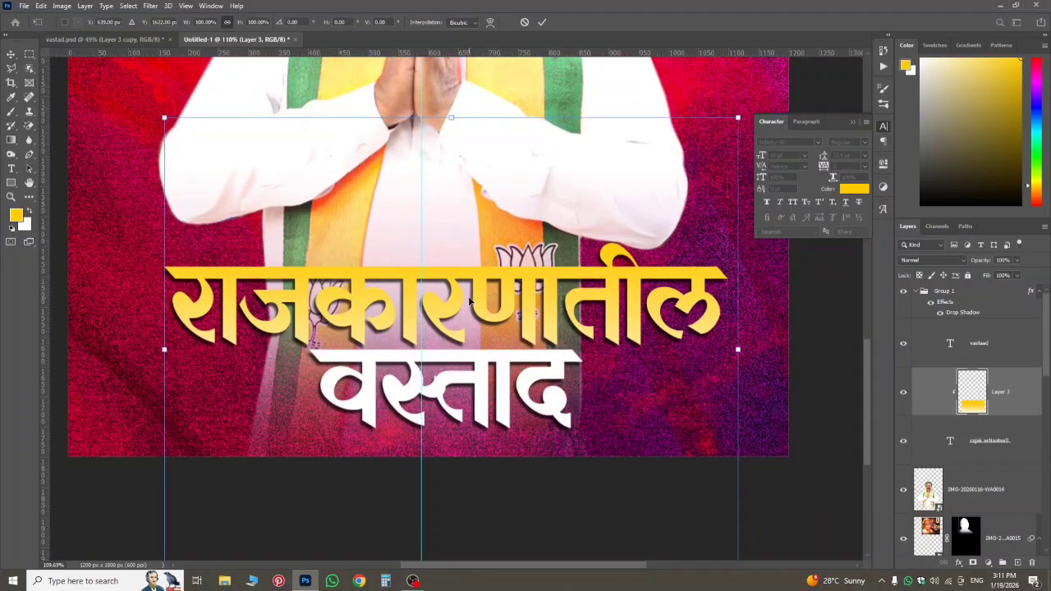
pyautogui.scroll(-3, 471, 301)
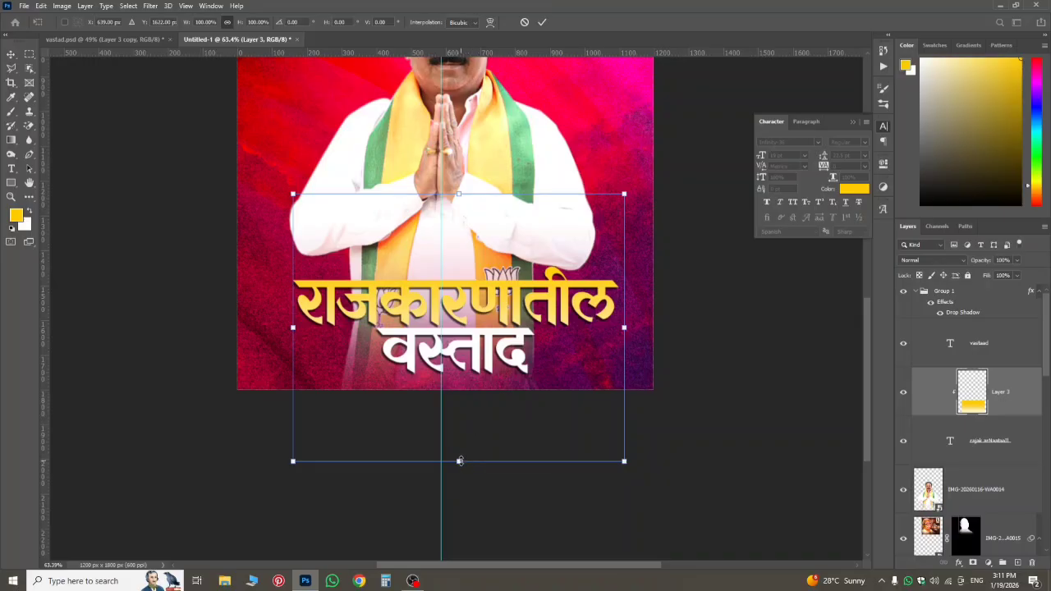
pyautogui.moveTo(462, 458); pyautogui.dragTo(505, 348)
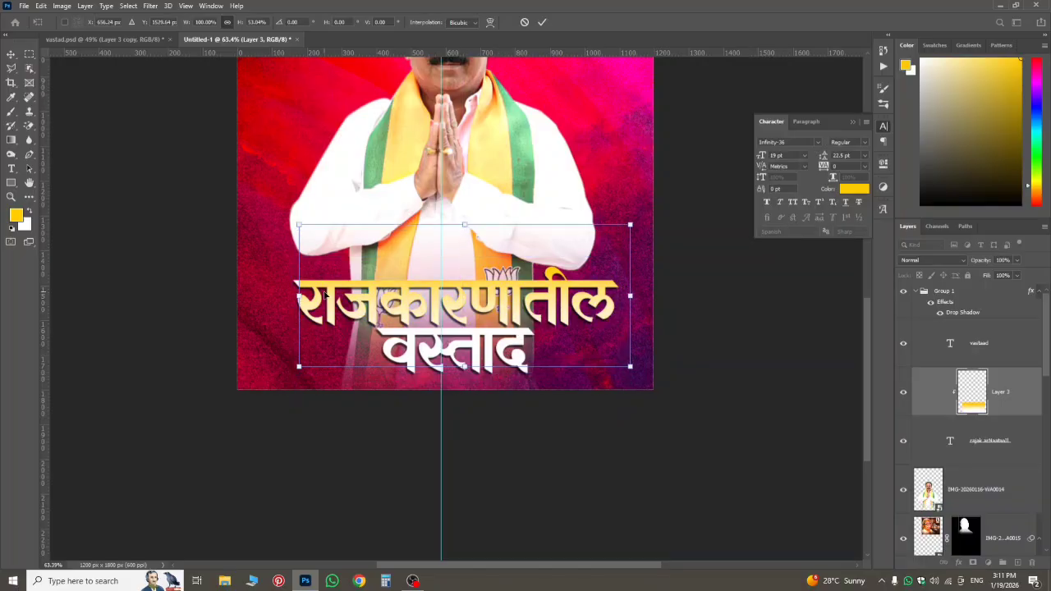
pyautogui.moveTo(299, 294); pyautogui.dragTo(292, 294)
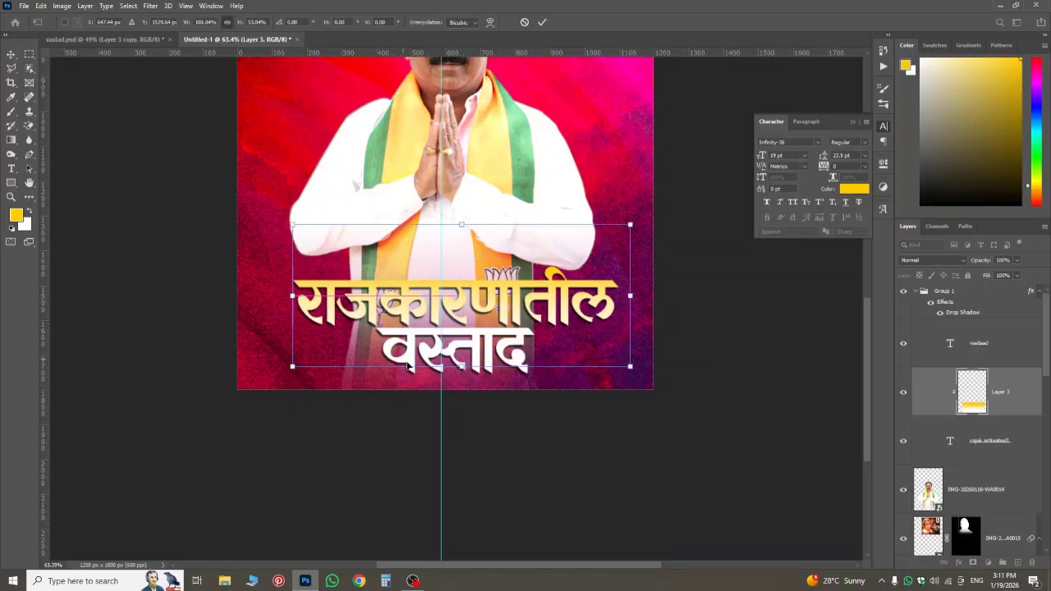
pyautogui.moveTo(459, 368)
pyautogui.mouseDown()
pyautogui.moveTo(476, 362)
pyautogui.moveTo(469, 352)
pyautogui.mouseUp()
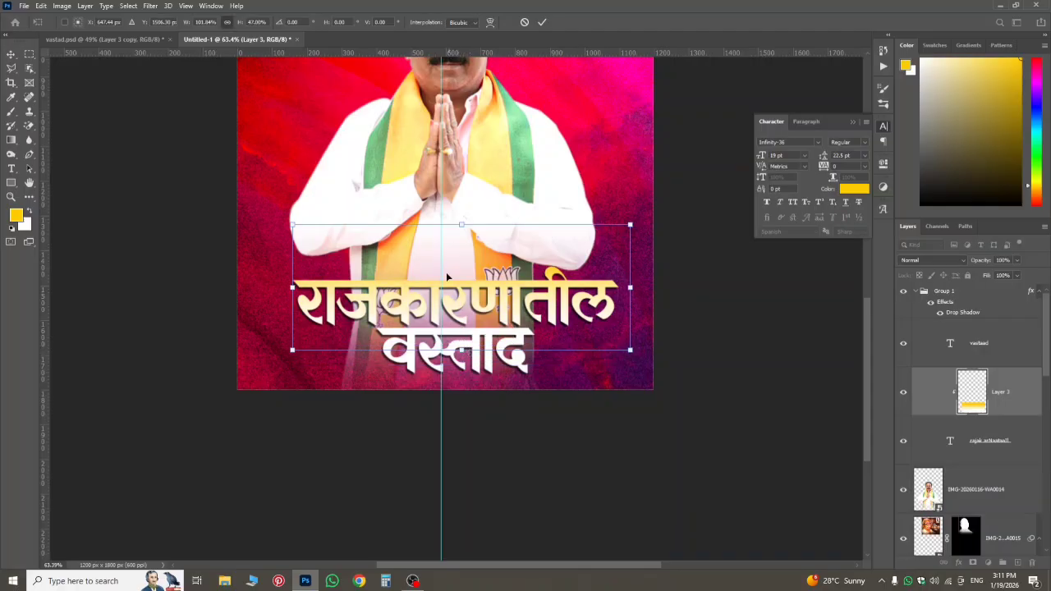
pyautogui.moveTo(461, 223); pyautogui.dragTo(472, 253)
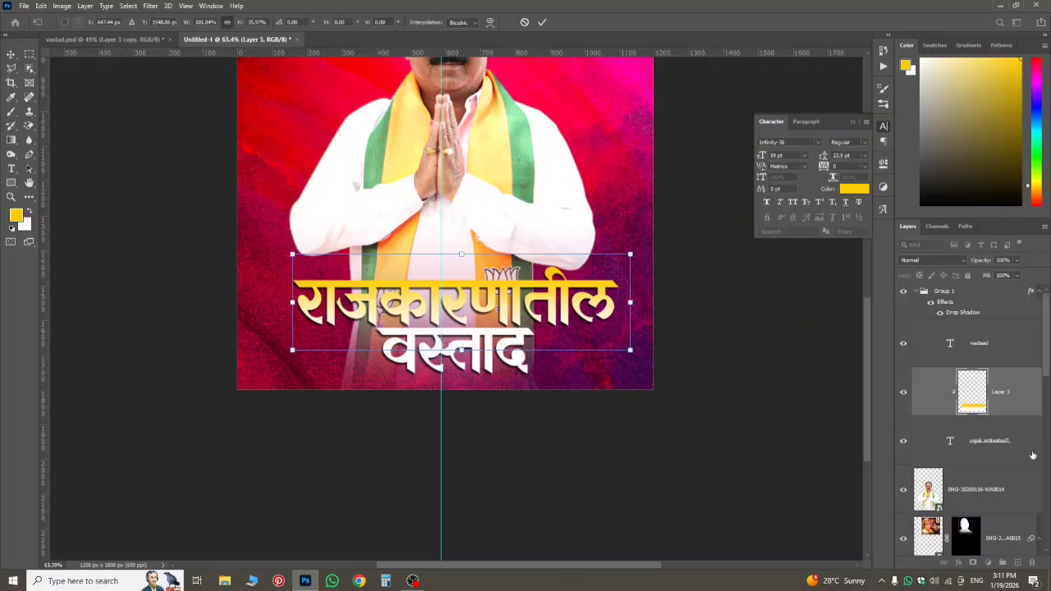
pyautogui.press('Return')
pyautogui.press('g')
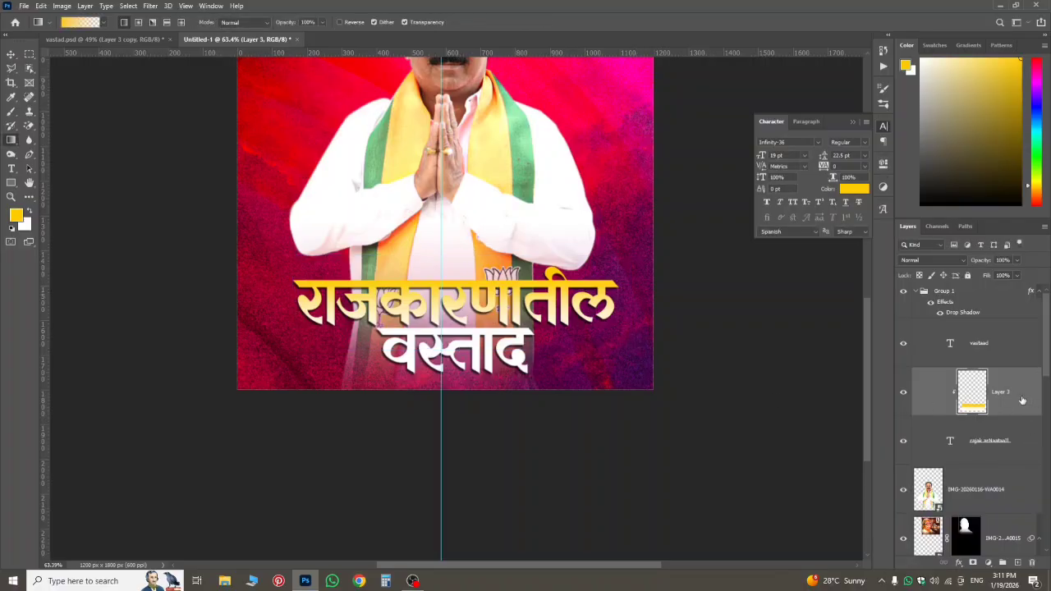
# - Duplicate the gradient layer above the वस्ताद text, clip the copy to it, and move it about 139 px down and 36 px left
pyautogui.moveTo(1023, 400); pyautogui.dragTo(1007, 363)
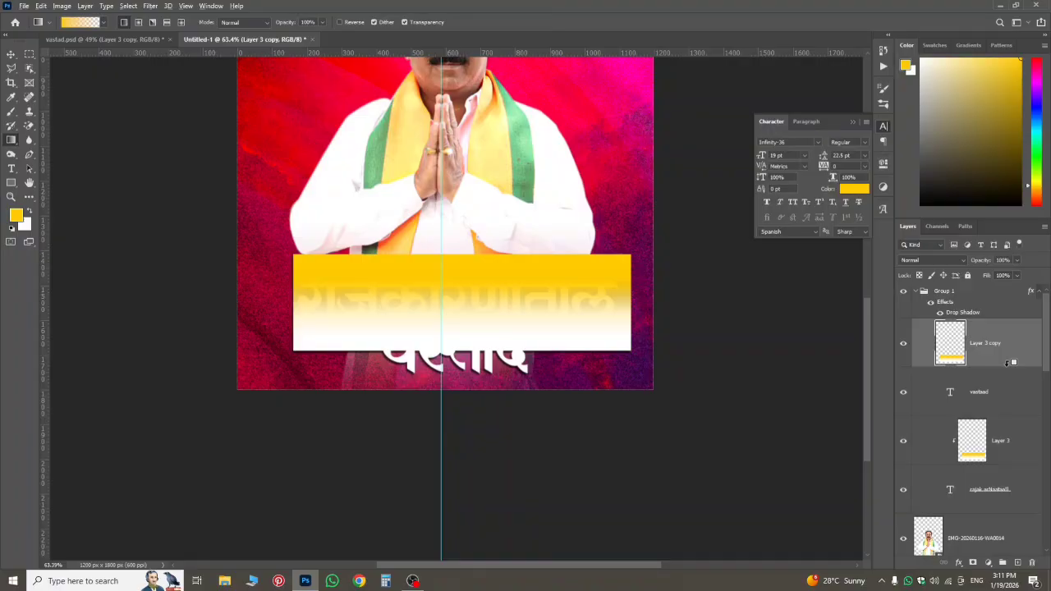
pyautogui.moveTo(1010, 362); pyautogui.dragTo(1008, 367)
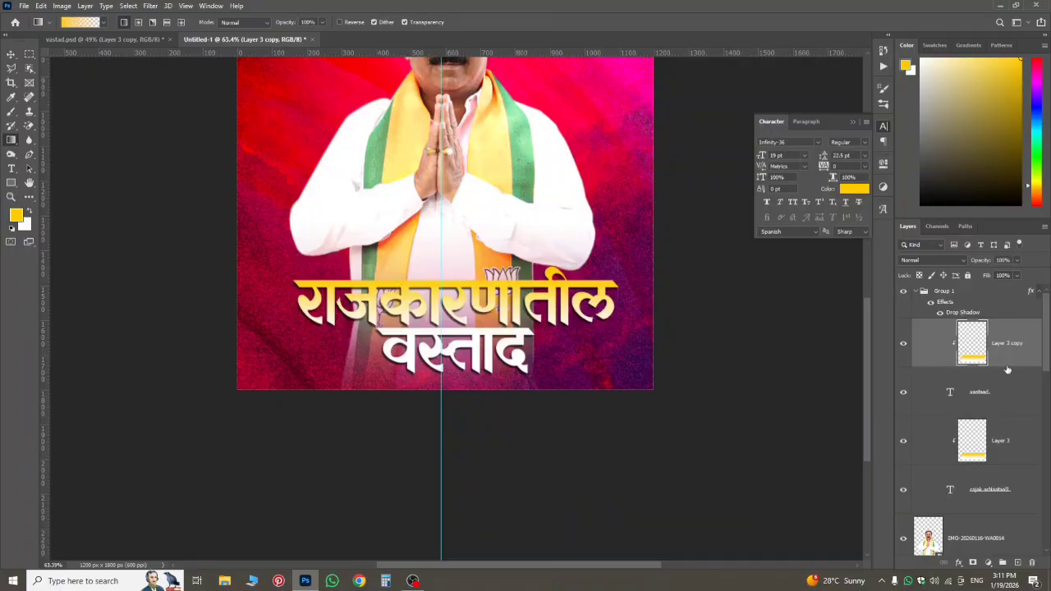
pyautogui.hotkey('ctrl', 't')
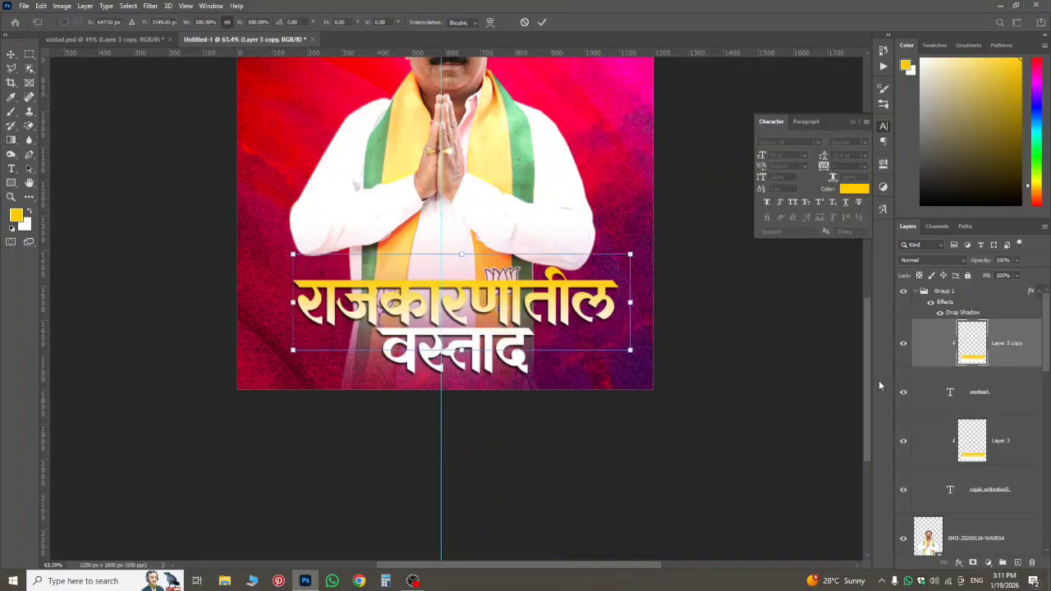
pyautogui.moveTo(589, 351); pyautogui.dragTo(583, 384)
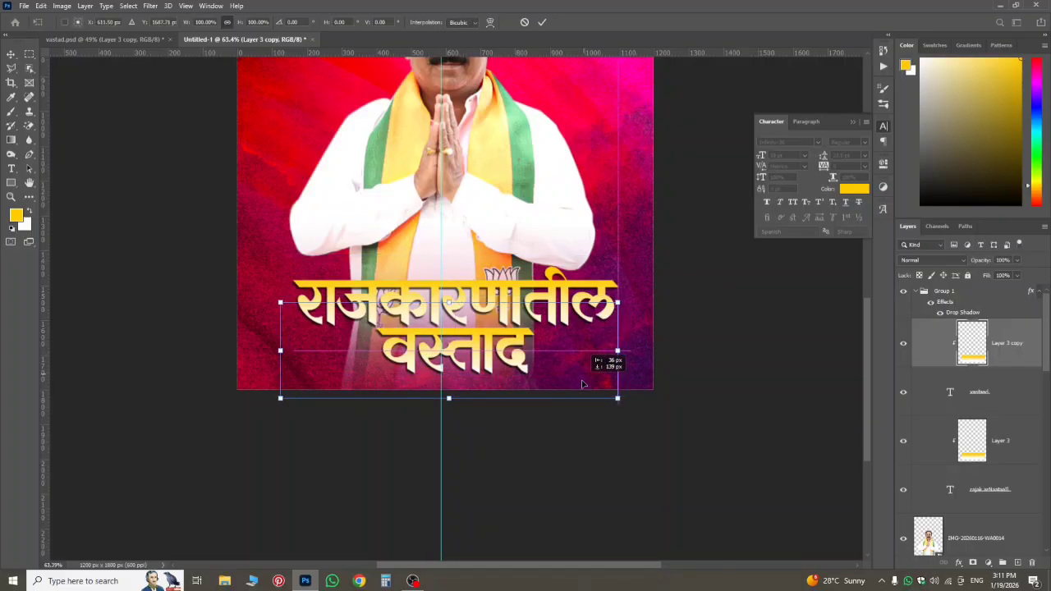
pyautogui.press('Return')
pyautogui.press('g')
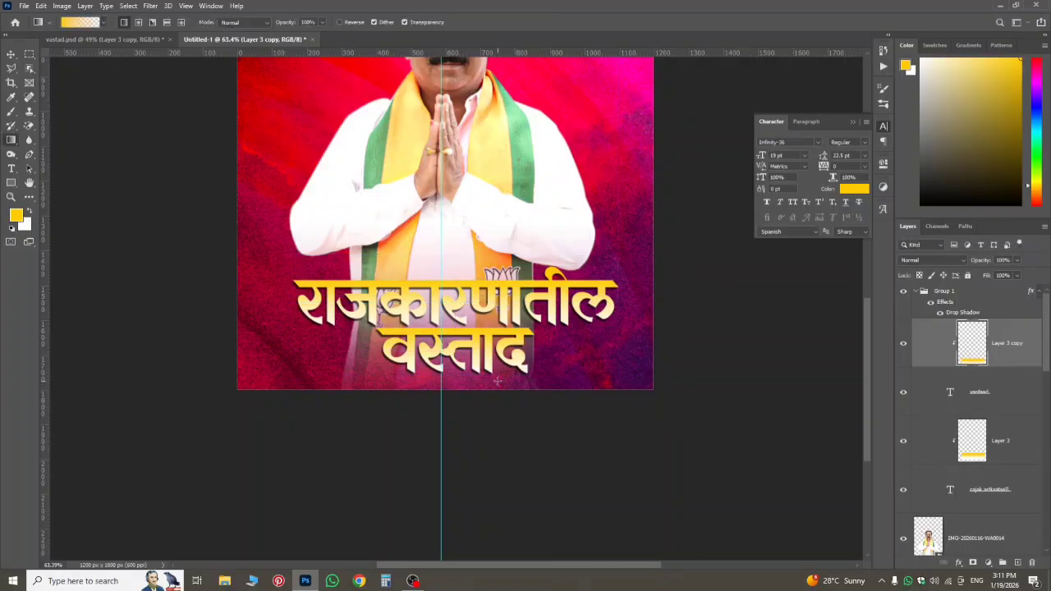
# - Examine the golden headline on the full poster and up close, and switch to vastad.psd to compare it with the reference
pyautogui.scroll(2, 507, 346)
pyautogui.scroll(-9, 507, 348)
pyautogui.scroll(4, 506, 348)
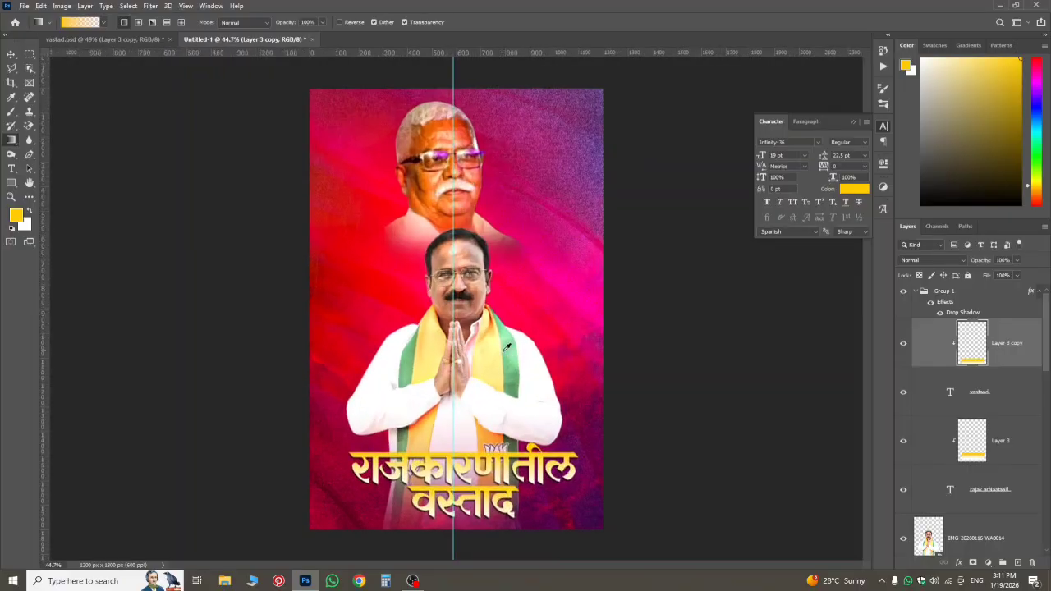
pyautogui.scroll(-3, 497, 392)
pyautogui.scroll(3, 515, 421)
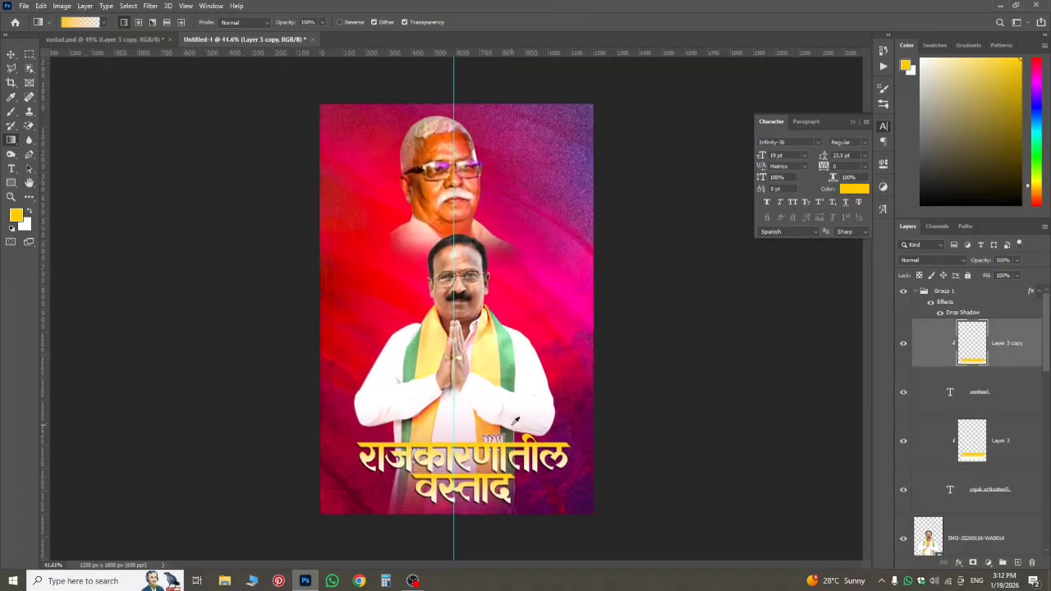
pyautogui.scroll(2, 480, 391)
pyautogui.scroll(3, 496, 436)
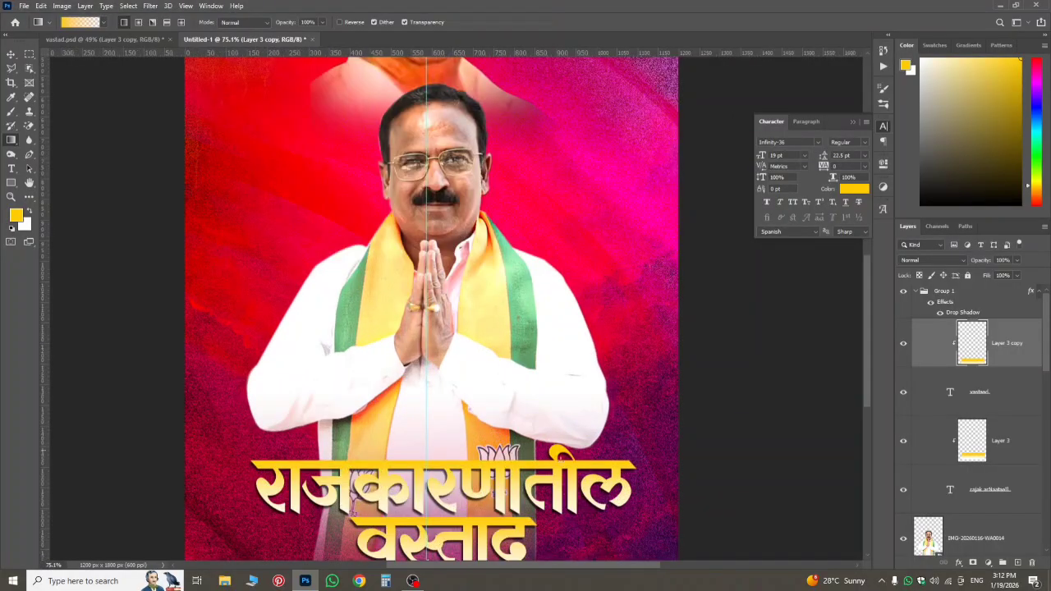
pyautogui.scroll(-4, 496, 436)
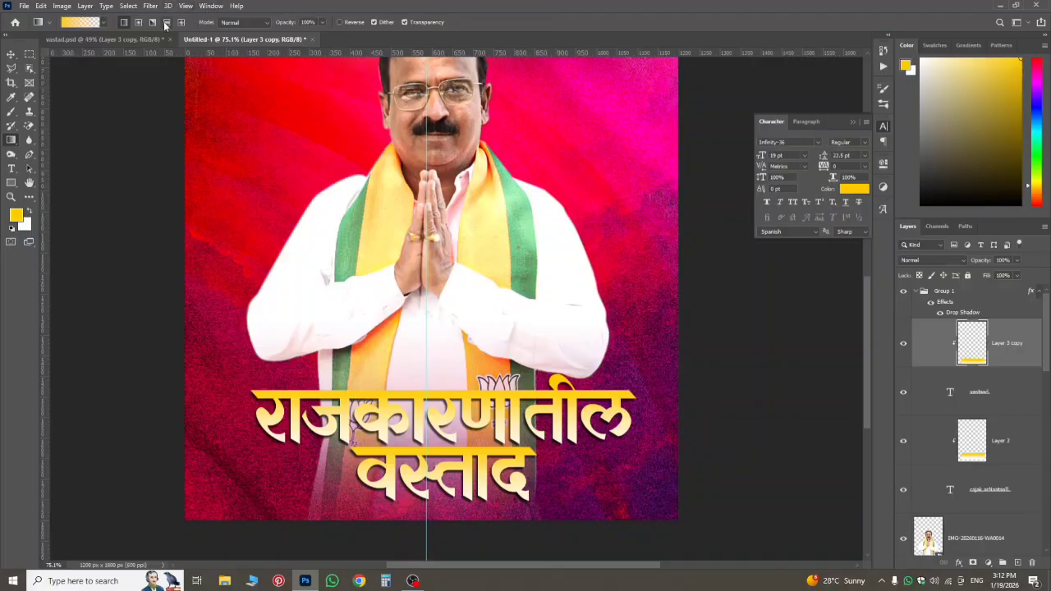
pyautogui.click(143, 39)
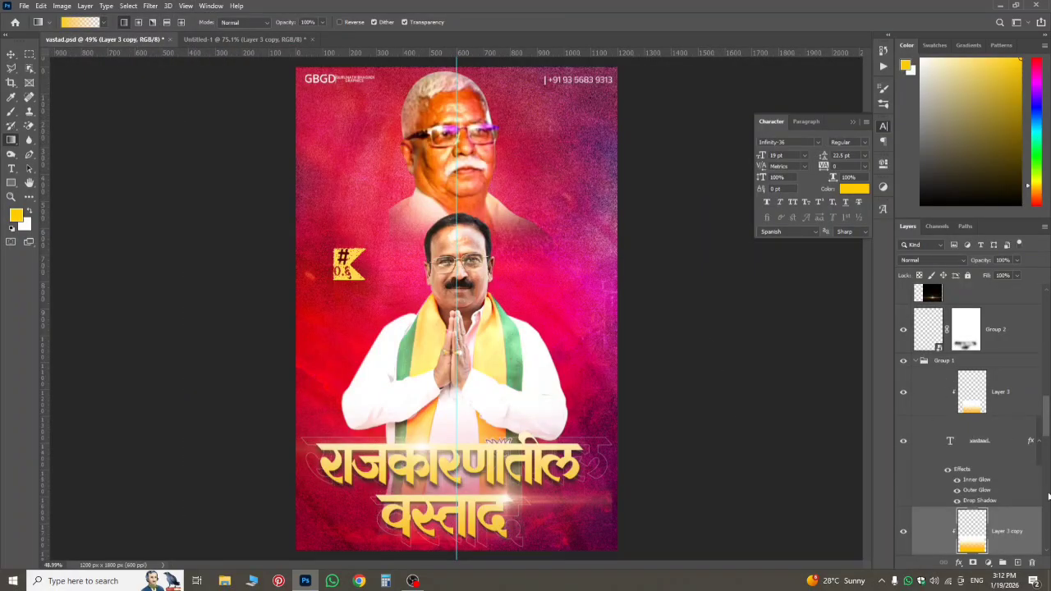
# - Locate the Layer 4 copy flare in vastad.psd and toggle its visibility to examine its glow on the headline
pyautogui.scroll(1, 993, 361)
pyautogui.scroll(-4, 998, 402)
pyautogui.scroll(3, 1000, 422)
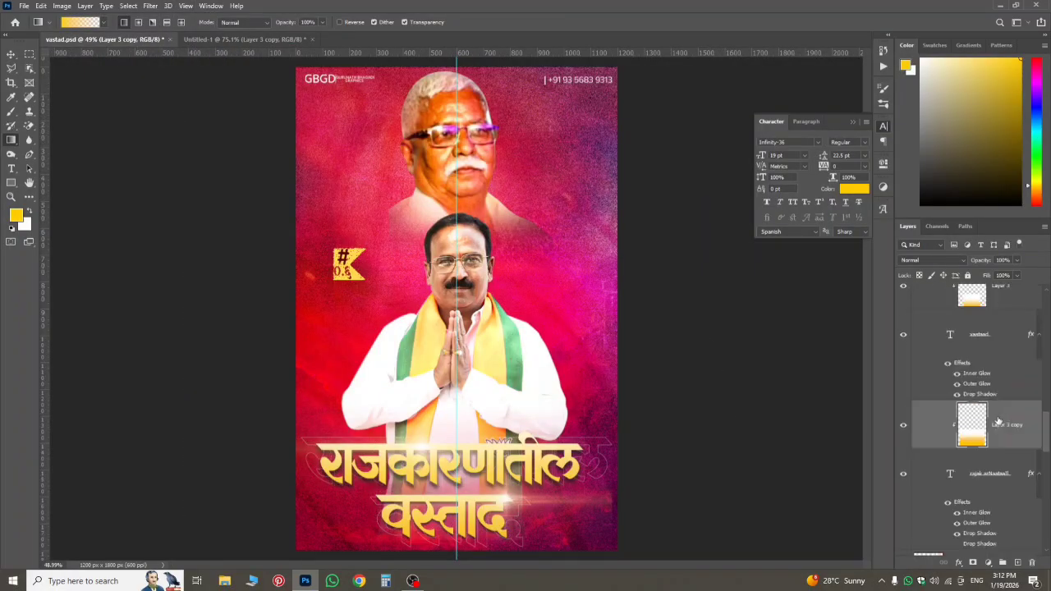
pyautogui.click(953, 297)
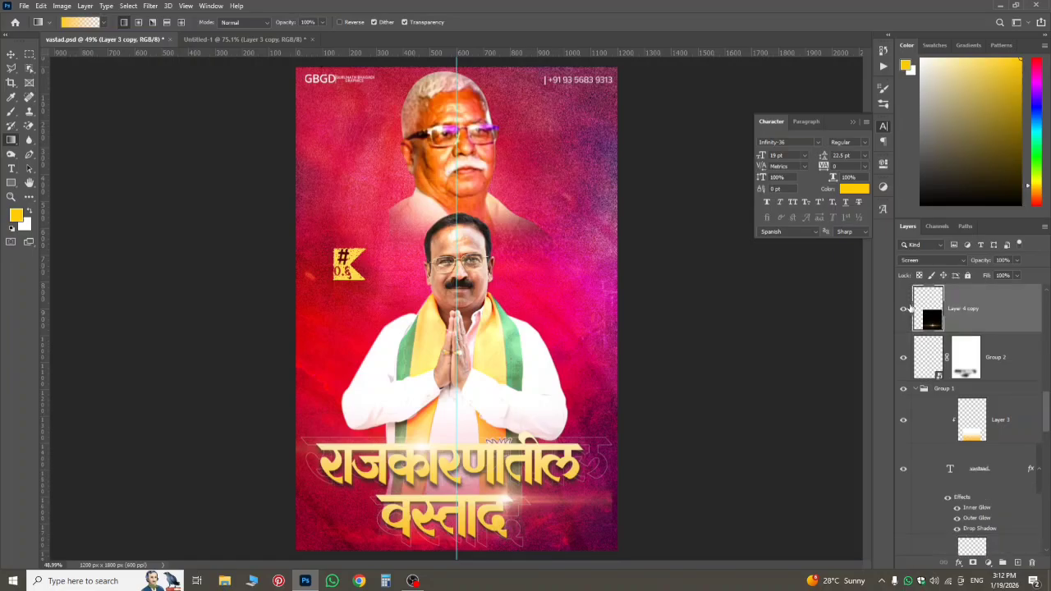
pyautogui.click(906, 311)
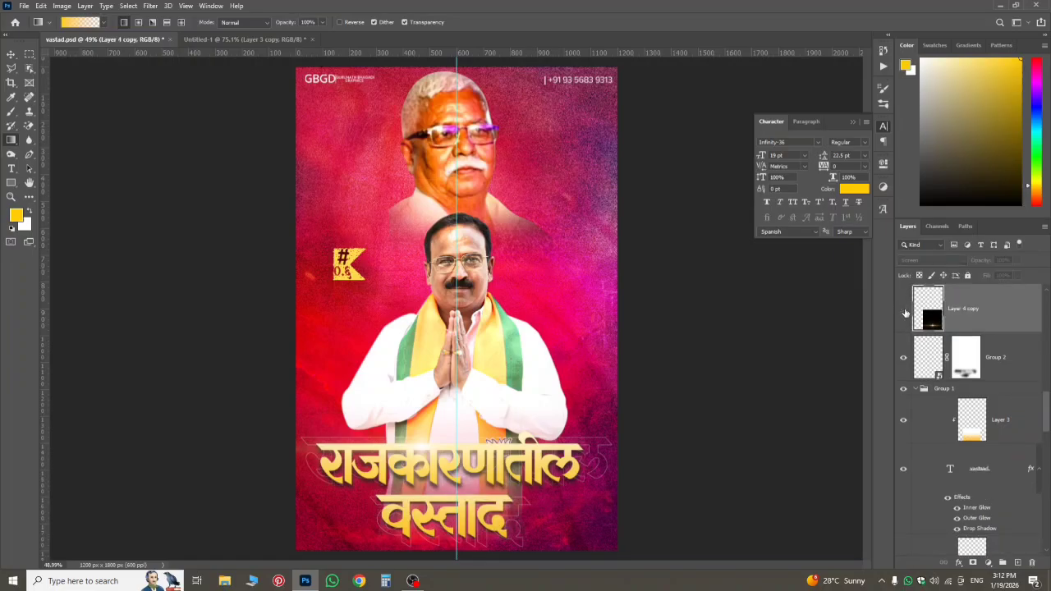
pyautogui.click(905, 311)
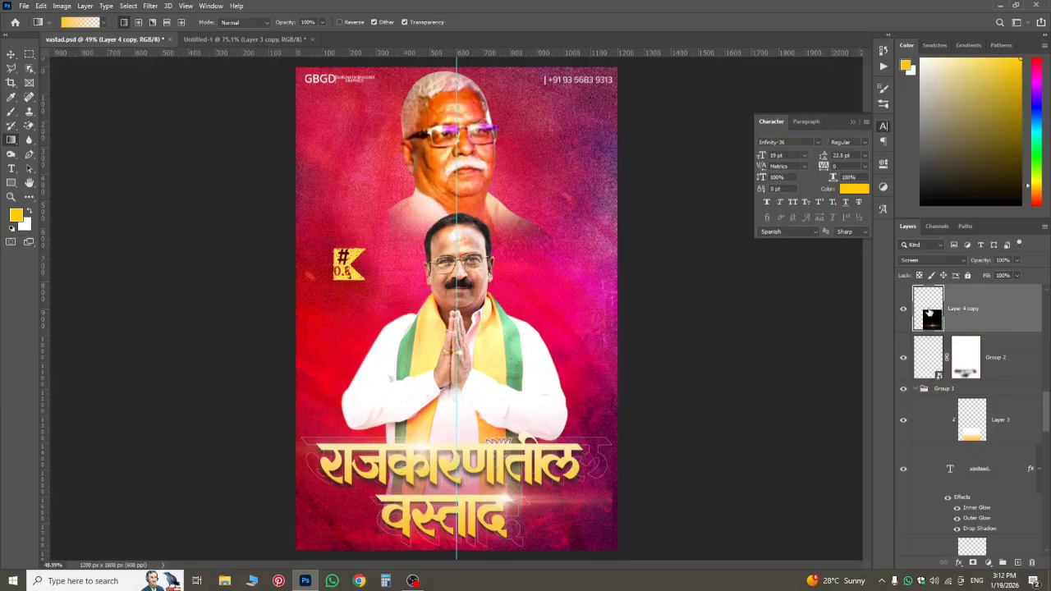
pyautogui.keyDown('alt'); pyautogui.scroll(5, 484, 495); pyautogui.keyUp('alt')
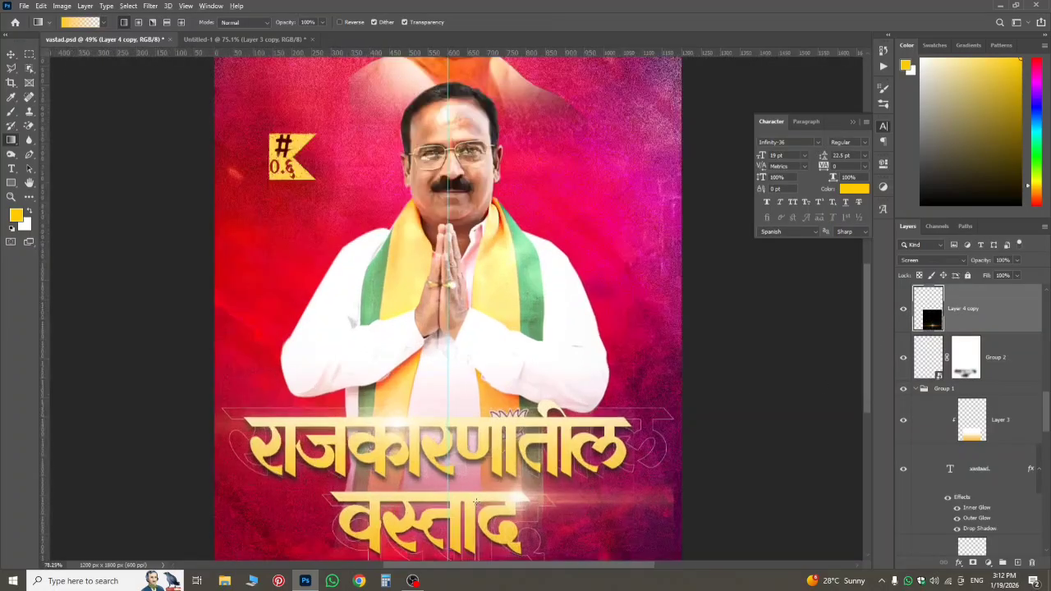
pyautogui.scroll(-1, 484, 469)
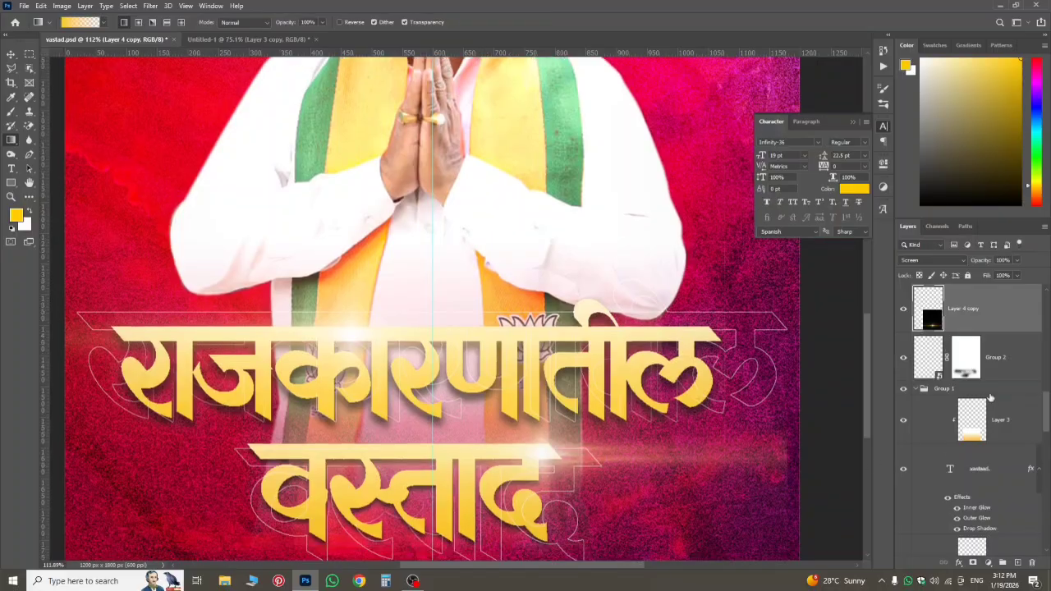
# - Copy the Layer 4 copy flare from vastad.psd into the Untitled-1 poster
pyautogui.scroll(3, 974, 331)
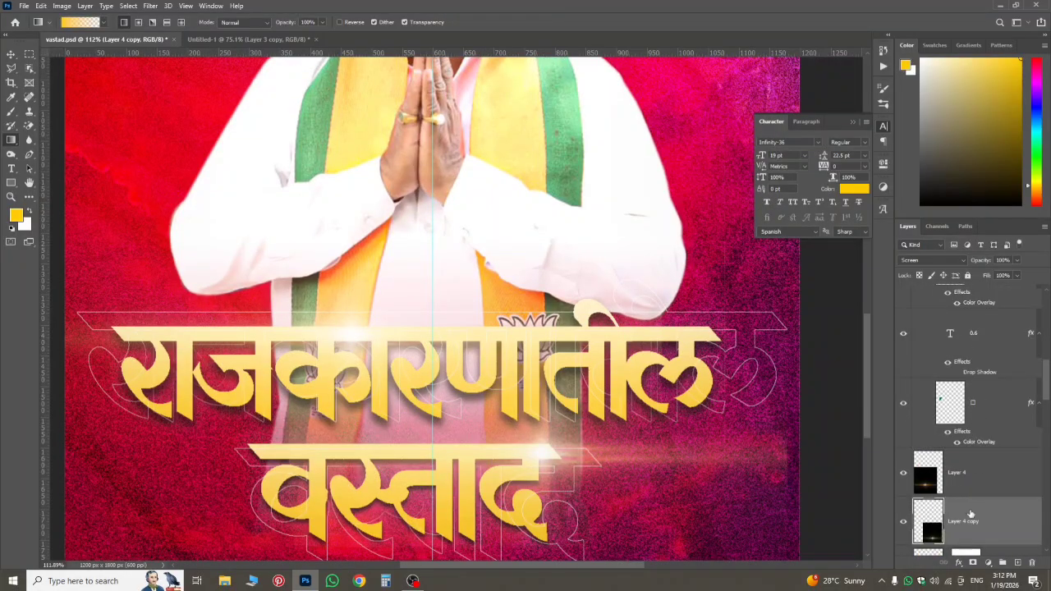
pyautogui.moveTo(976, 533); pyautogui.dragTo(463, 245)
pyautogui.scroll(-1, 463, 247)
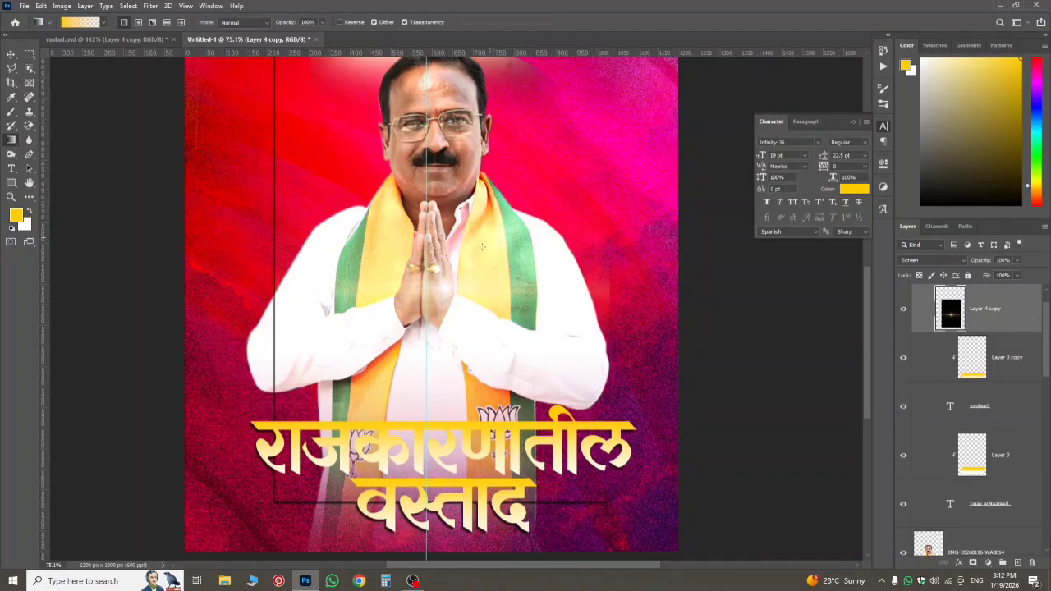
# - Move the flare to about X 327 px, Y 1426 px so it glows on the headline bar of राजकारणातील
pyautogui.scroll(1, 468, 330)
pyautogui.scroll(5, 471, 314)
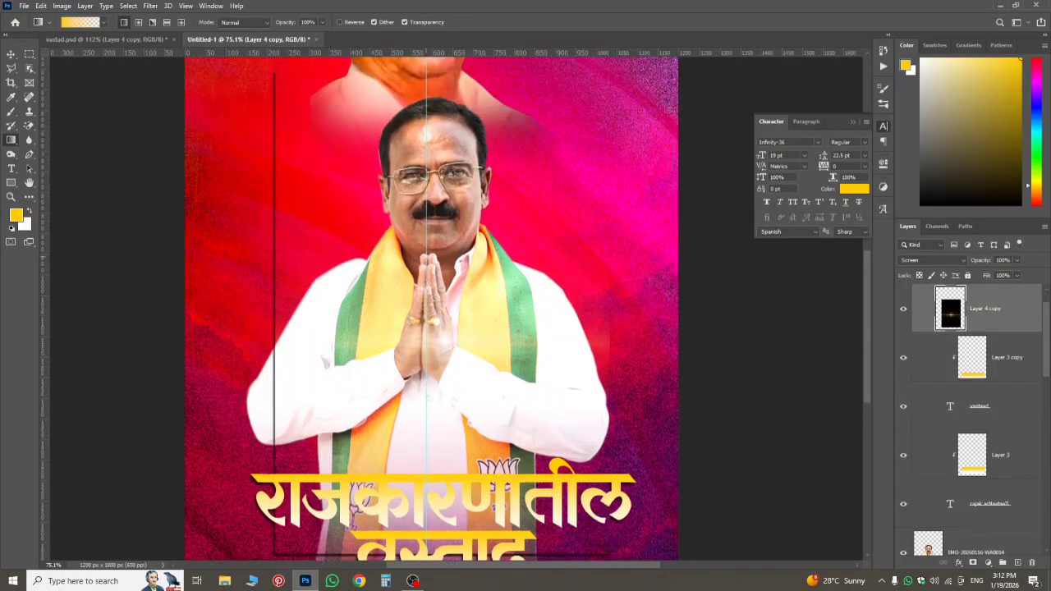
pyautogui.hotkey('ctrl', 't')
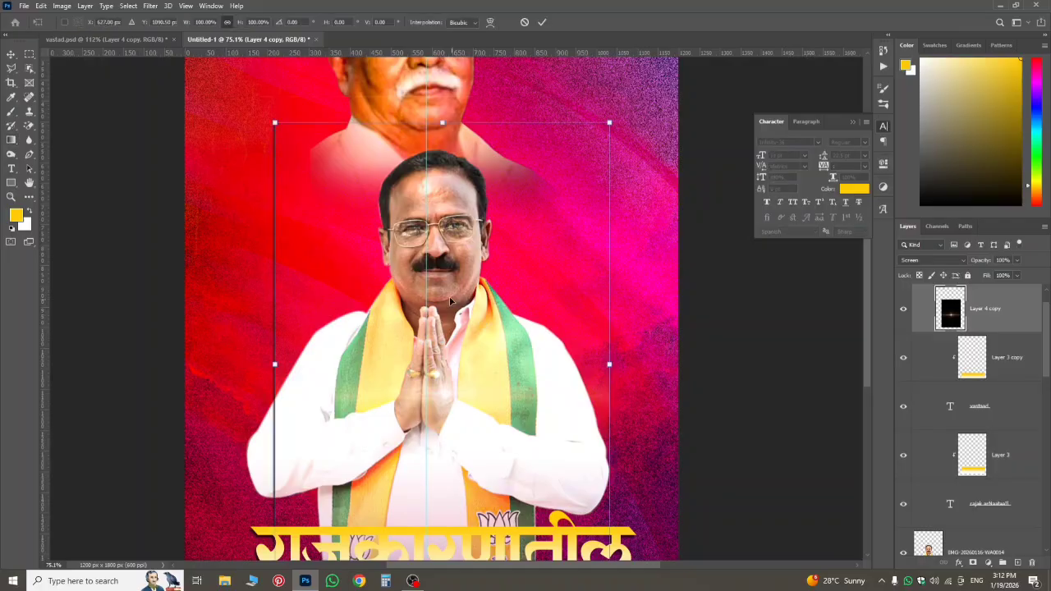
pyautogui.scroll(-1, 435, 273)
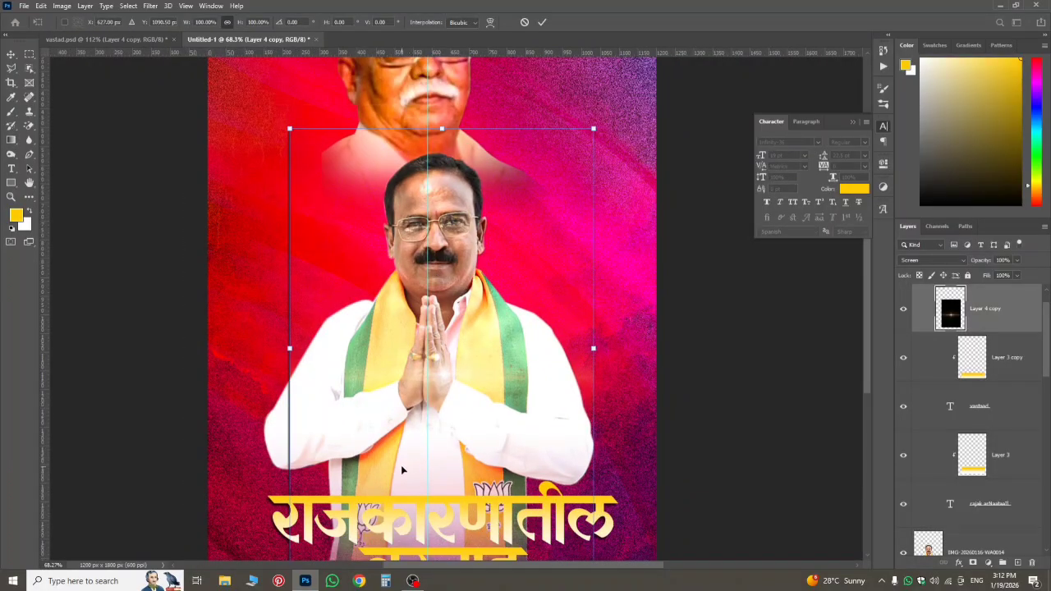
pyautogui.moveTo(518, 450); pyautogui.dragTo(417, 474)
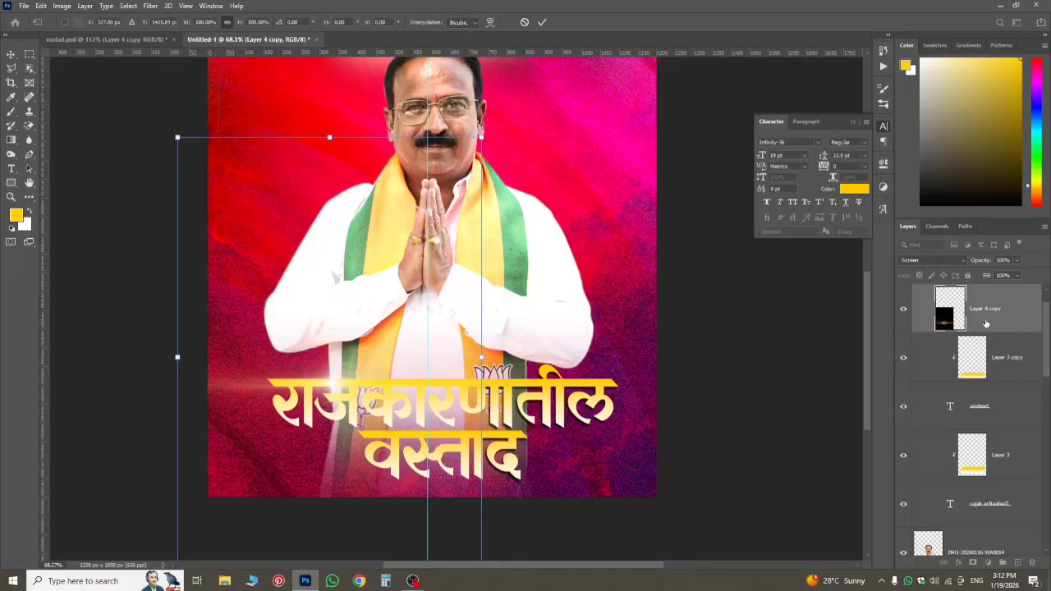
pyautogui.press('Return')
# - Duplicate the flare layer and move the copy to about X 808 px, Y 1561 px, over the end of वस्ताद
pyautogui.scroll(3, 550, 434)
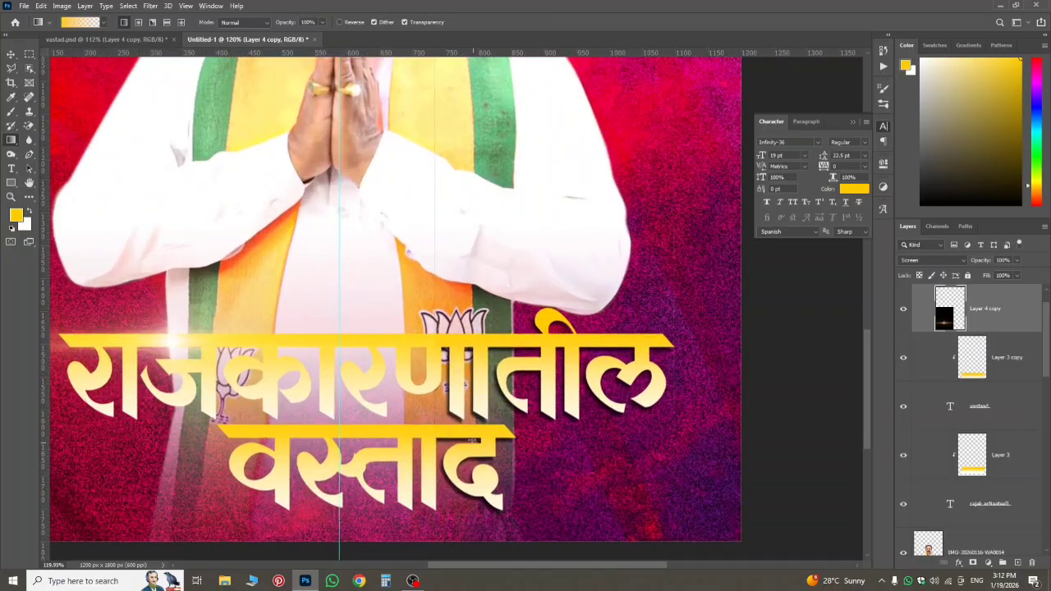
pyautogui.scroll(1, 474, 441)
pyautogui.scroll(-1, 457, 375)
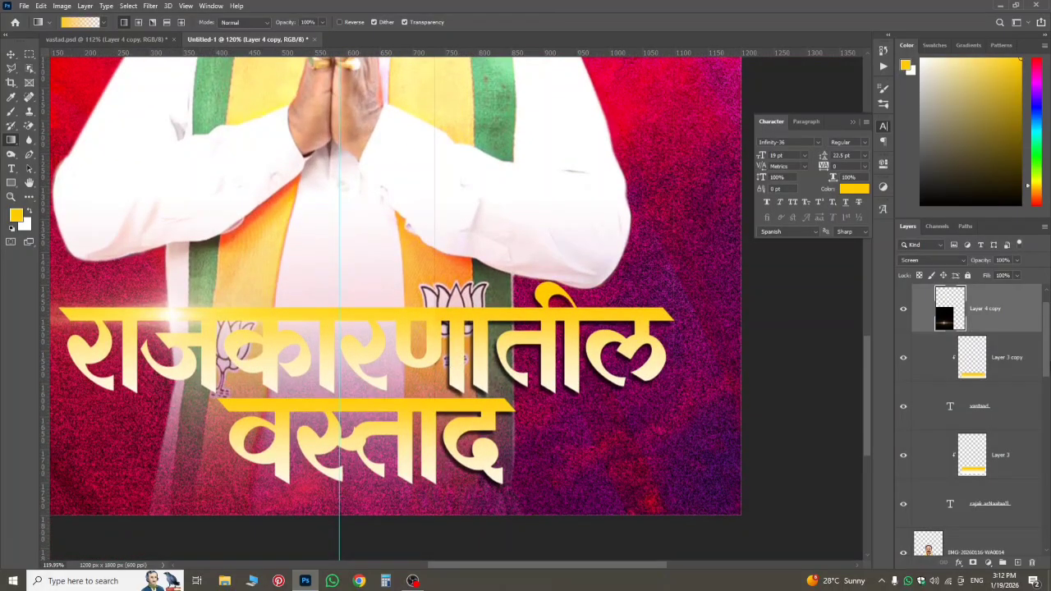
pyautogui.moveTo(979, 304); pyautogui.dragTo(989, 340)
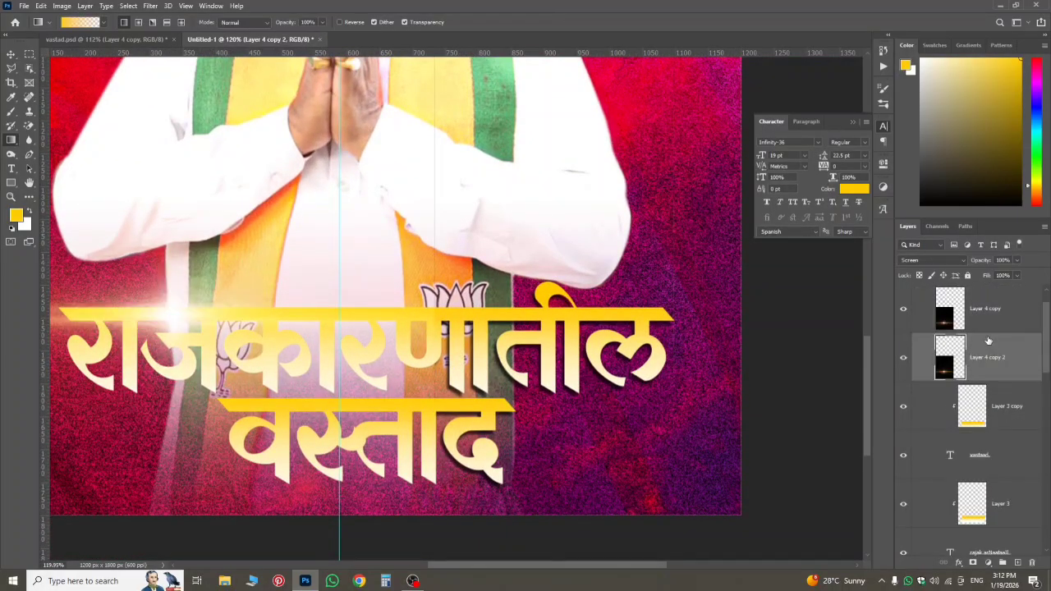
pyautogui.hotkey('ctrl', 't')
pyautogui.moveTo(383, 332); pyautogui.dragTo(684, 427)
pyautogui.press('Return')
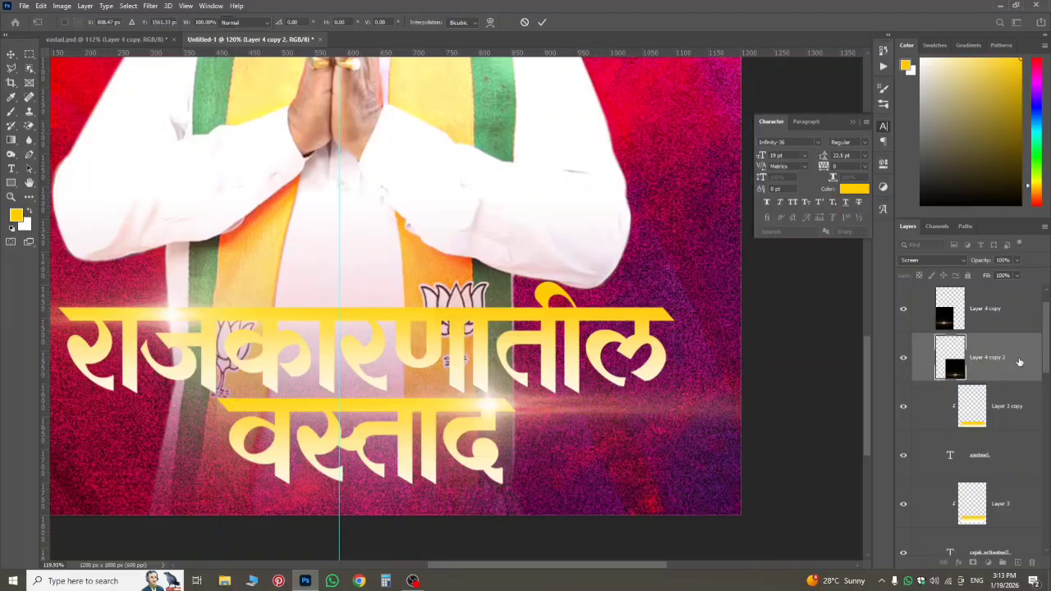
# - Compare the flares and headline of the Untitled-1 poster with the reference in vastad.psd
pyautogui.press('g')
pyautogui.scroll(-6, 624, 349)
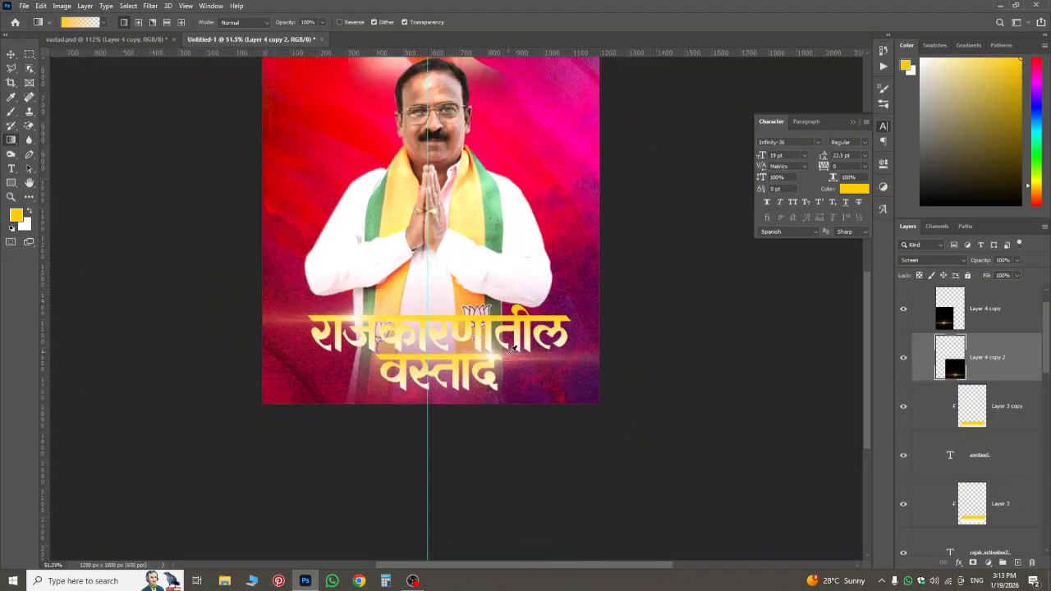
pyautogui.click(107, 40)
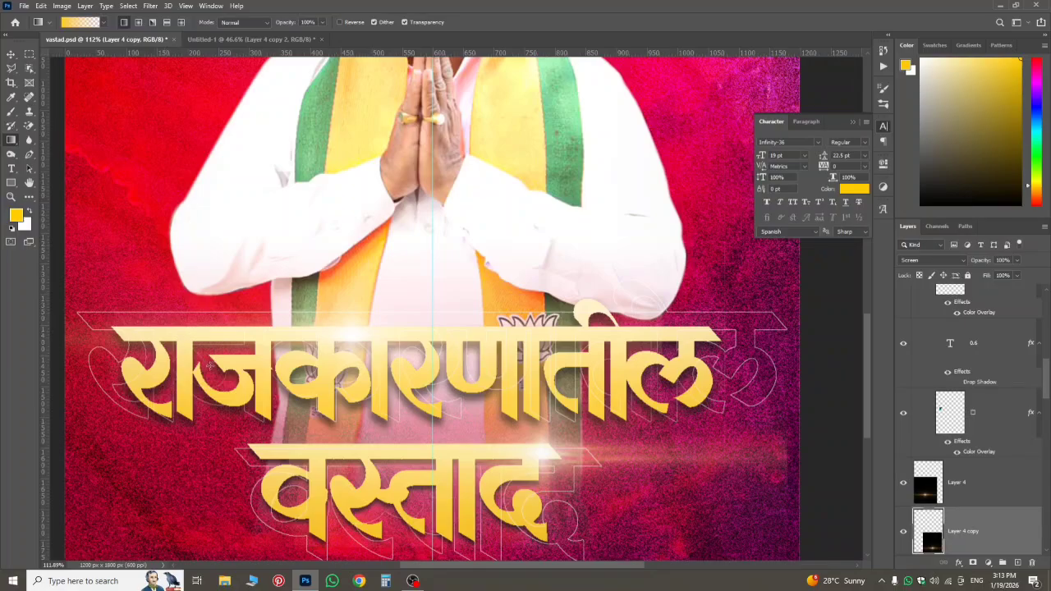
pyautogui.click(11, 53)
pyautogui.scroll(-2, 477, 481)
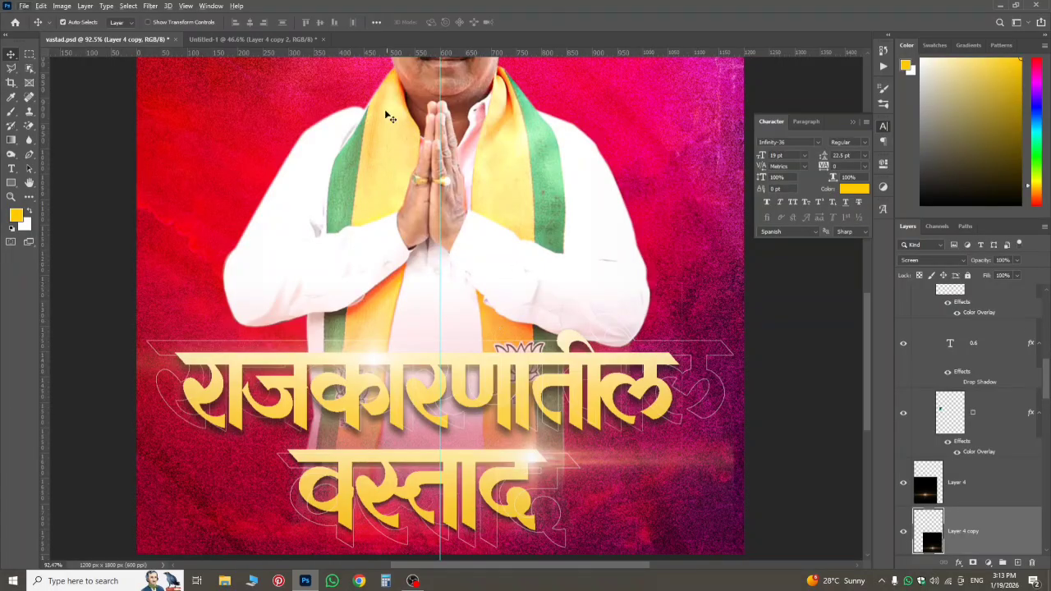
pyautogui.click(279, 40)
pyautogui.scroll(1, 580, 430)
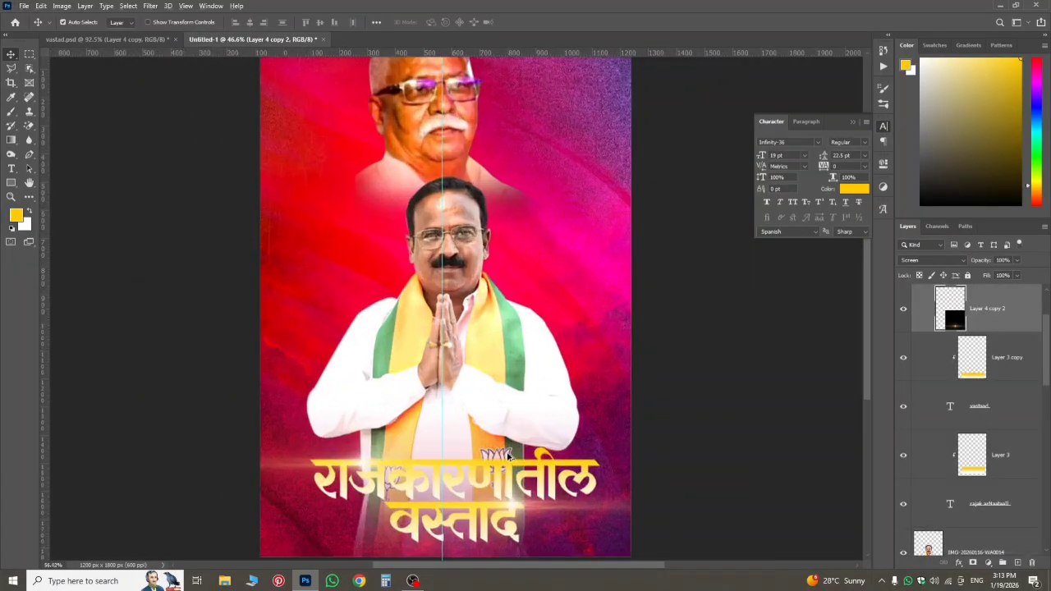
pyautogui.scroll(-2, 600, 521)
pyautogui.scroll(2, 600, 521)
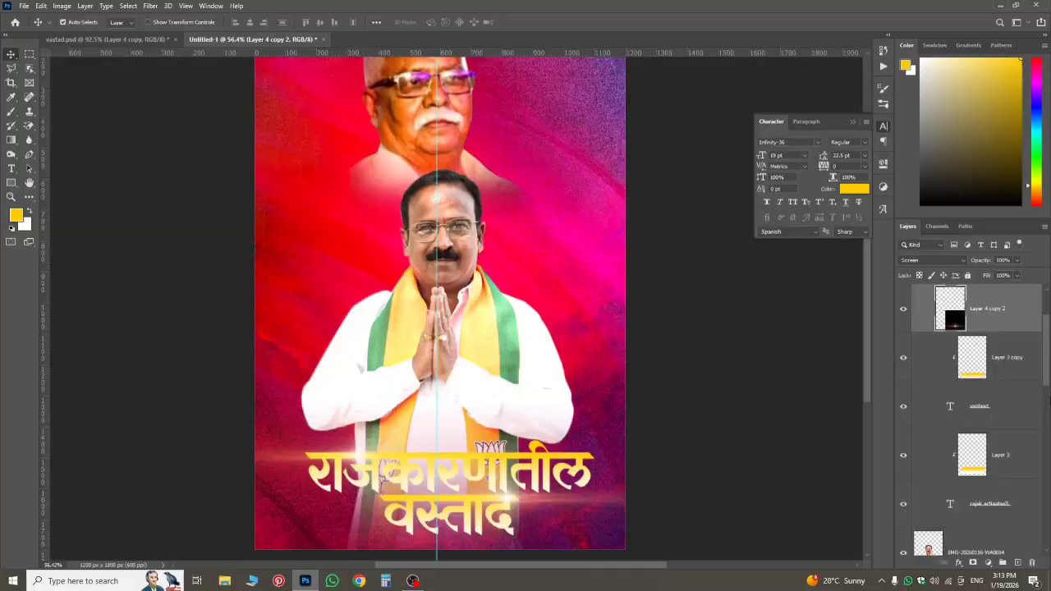
# - Duplicate both headline text layers above Group 1 and scale the copies together to about 112%
pyautogui.click(1011, 410)
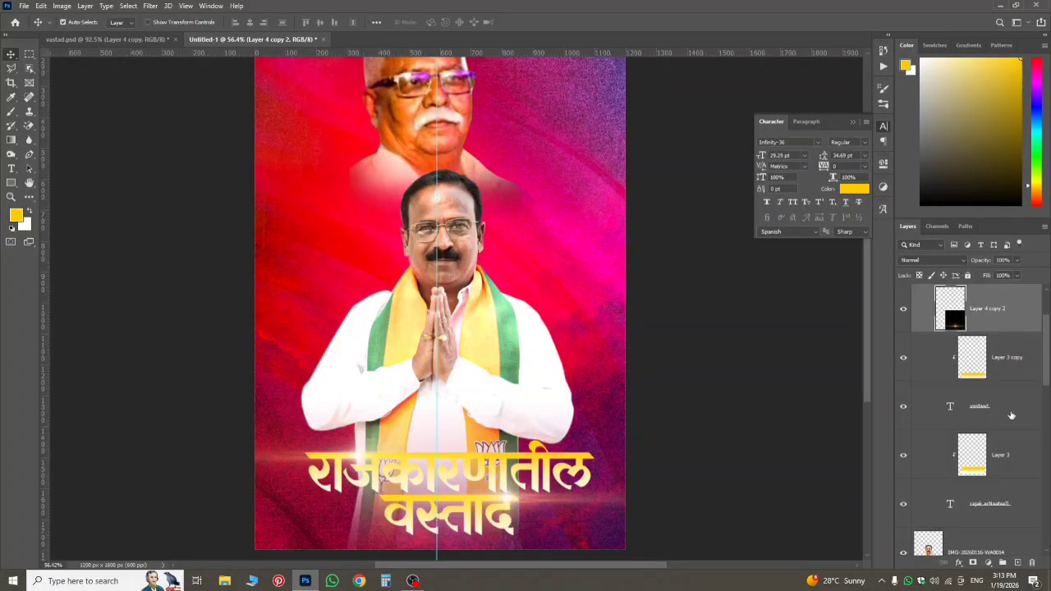
pyautogui.keyDown('ctrl'); pyautogui.click(990, 516); pyautogui.keyUp('ctrl')
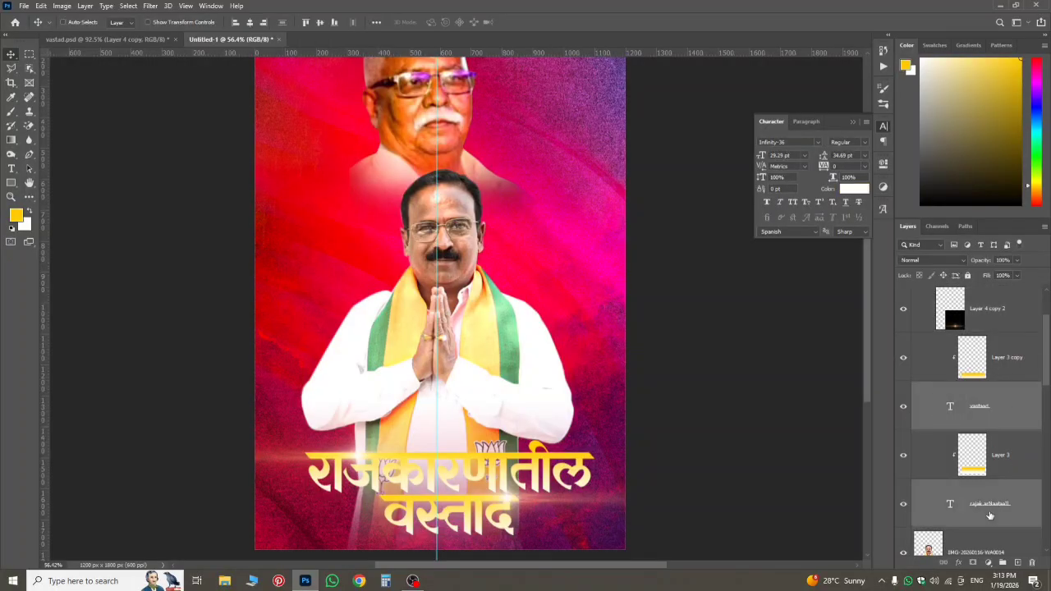
pyautogui.moveTo(1010, 509); pyautogui.dragTo(963, 284)
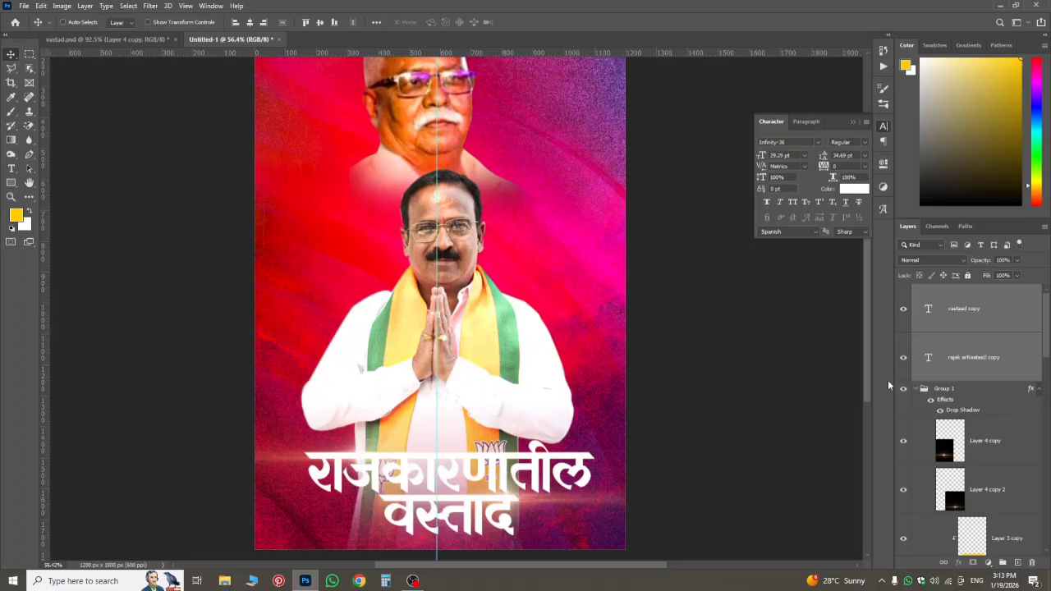
pyautogui.hotkey('ctrl', 't')
pyautogui.moveTo(597, 493); pyautogui.dragTo(618, 502)
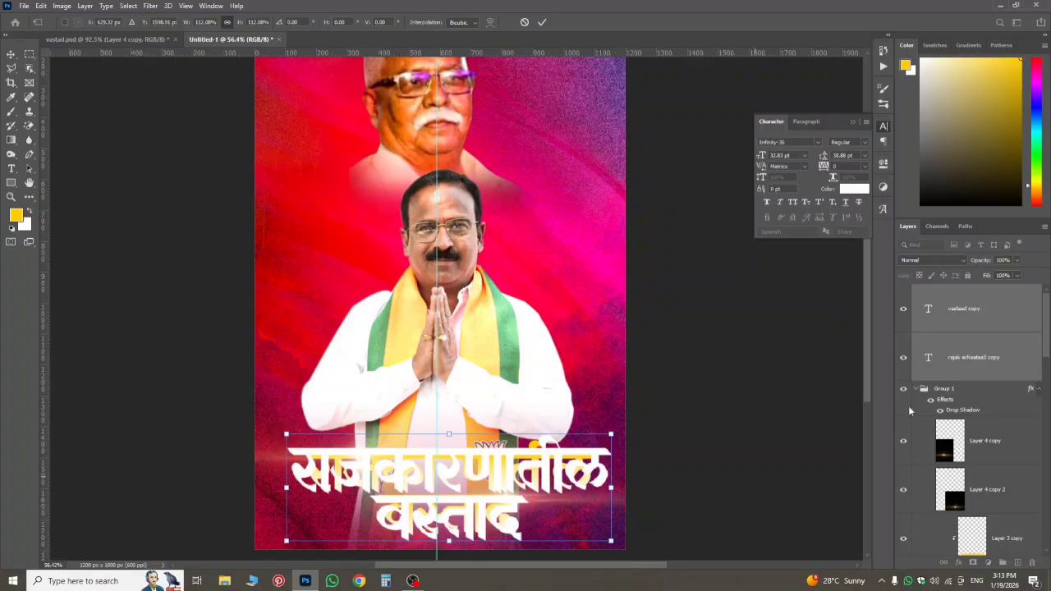
pyautogui.press('Return')
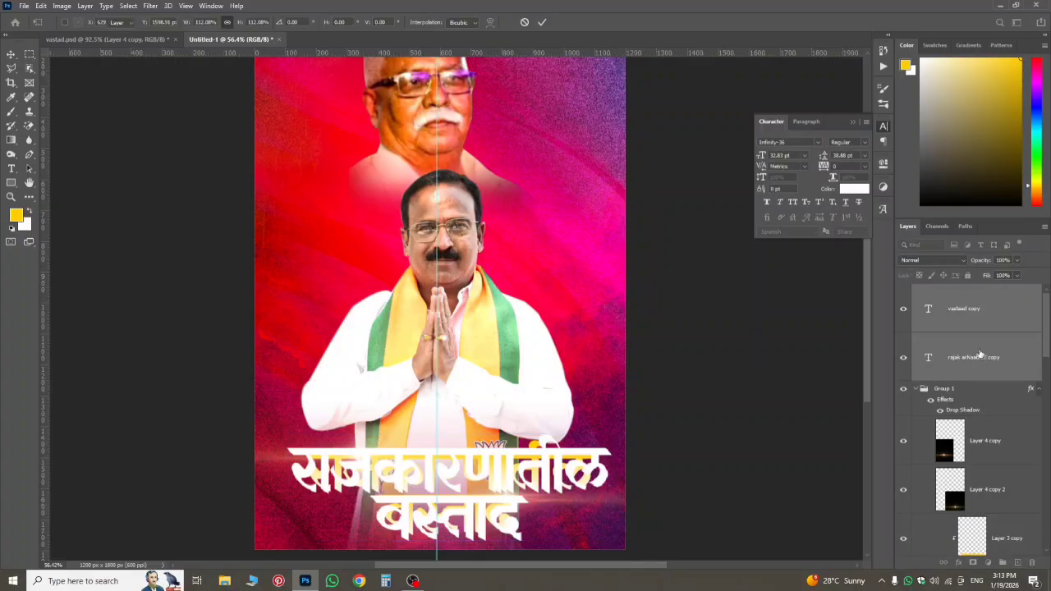
# - Put the two enlarged headline text copies into a new layer group
pyautogui.click(982, 358)
pyautogui.keyDown('shift'); pyautogui.click(949, 323); pyautogui.keyUp('shift')
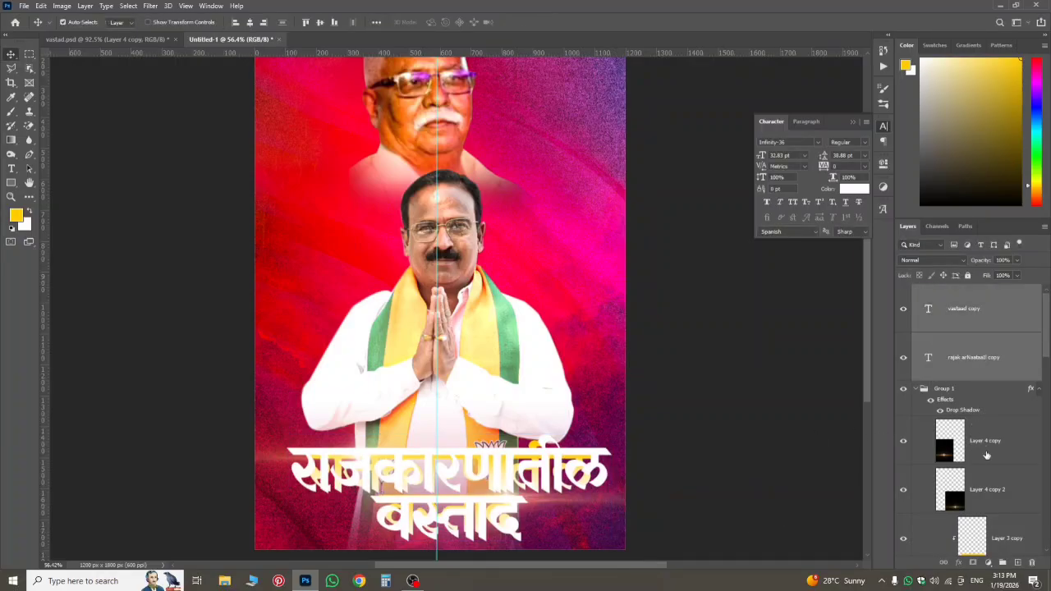
pyautogui.click(1003, 564)
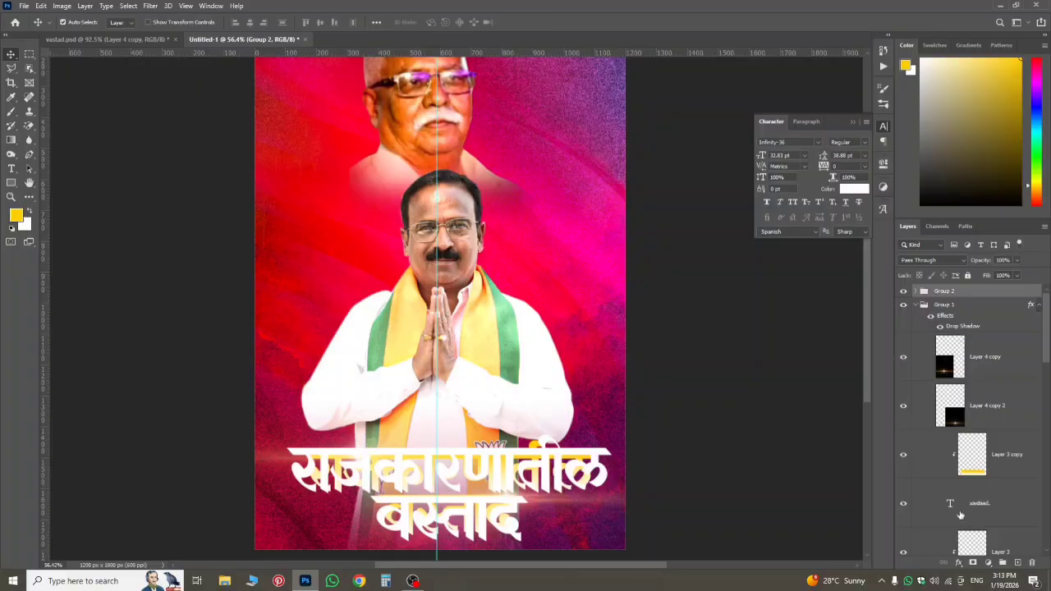
# - Give the new group a white 3 px outside stroke and set its fill to 0% to leave only the outlines
pyautogui.click(958, 567)
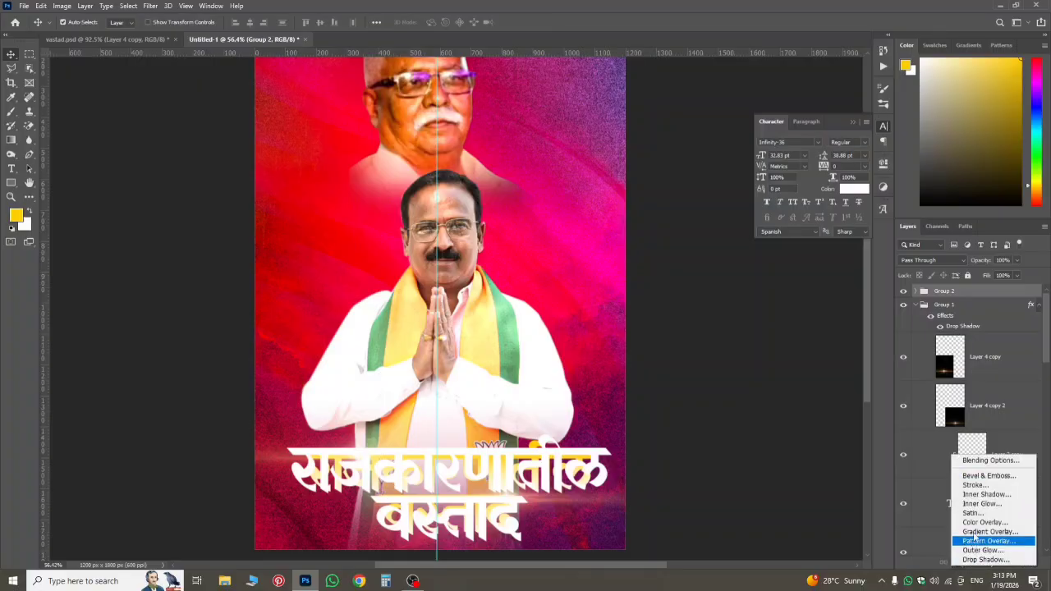
pyautogui.click(975, 485)
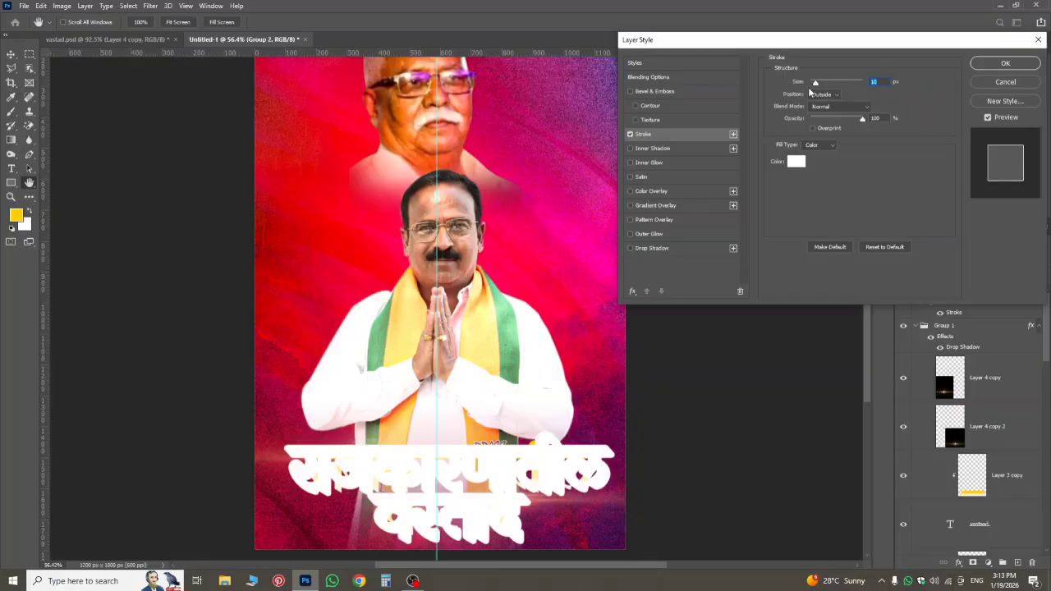
pyautogui.moveTo(816, 84); pyautogui.dragTo(813, 86)
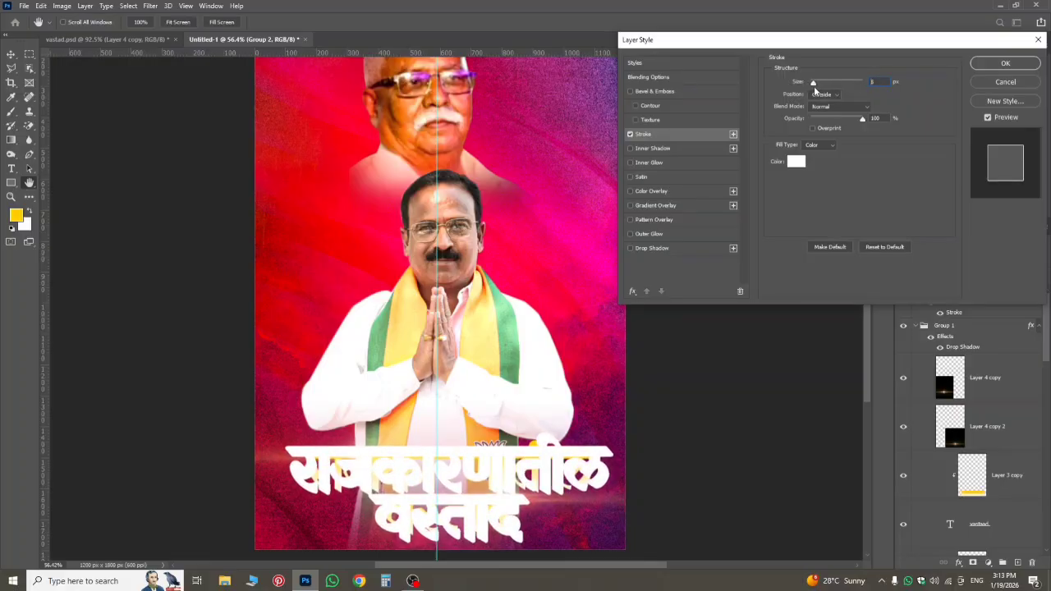
pyautogui.click(1032, 64)
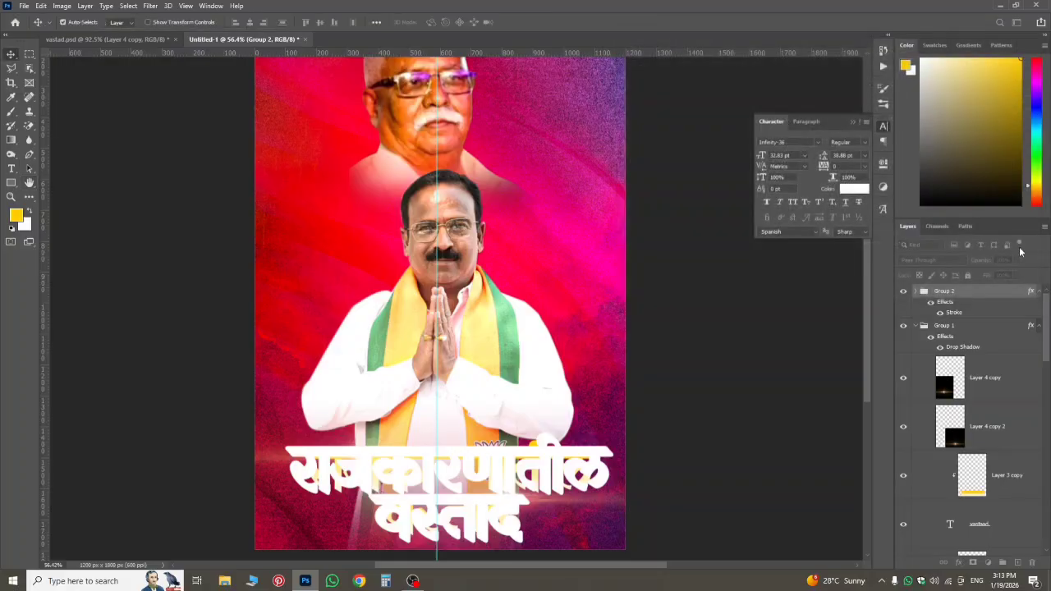
pyautogui.moveTo(992, 277); pyautogui.dragTo(945, 276)
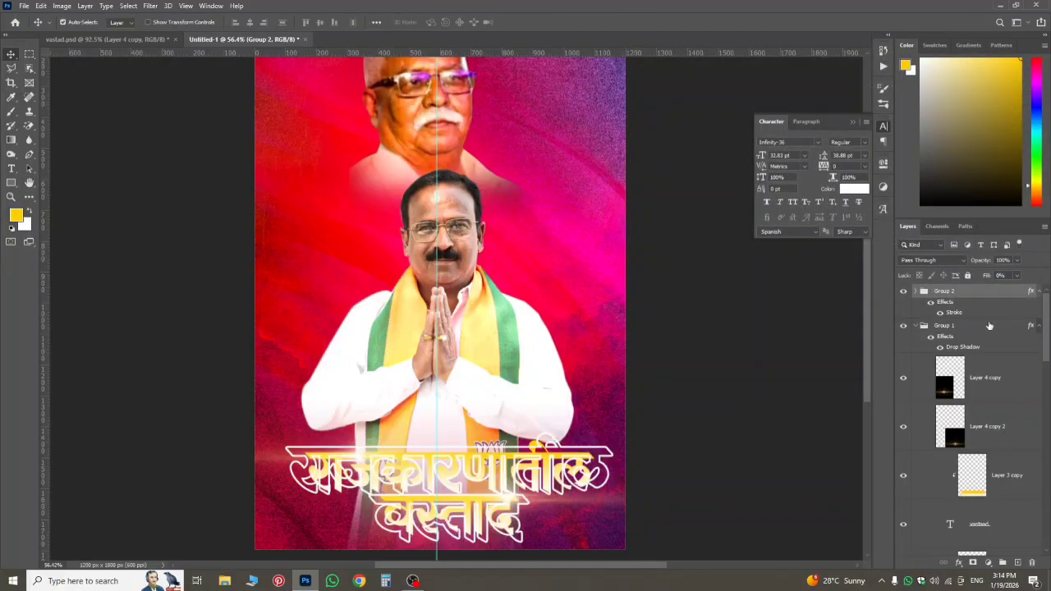
# - Move the outlined Group 2 below Group 1, behind the golden headline, and select the Layer 3 gradient
pyautogui.moveTo(970, 294); pyautogui.dragTo(981, 524)
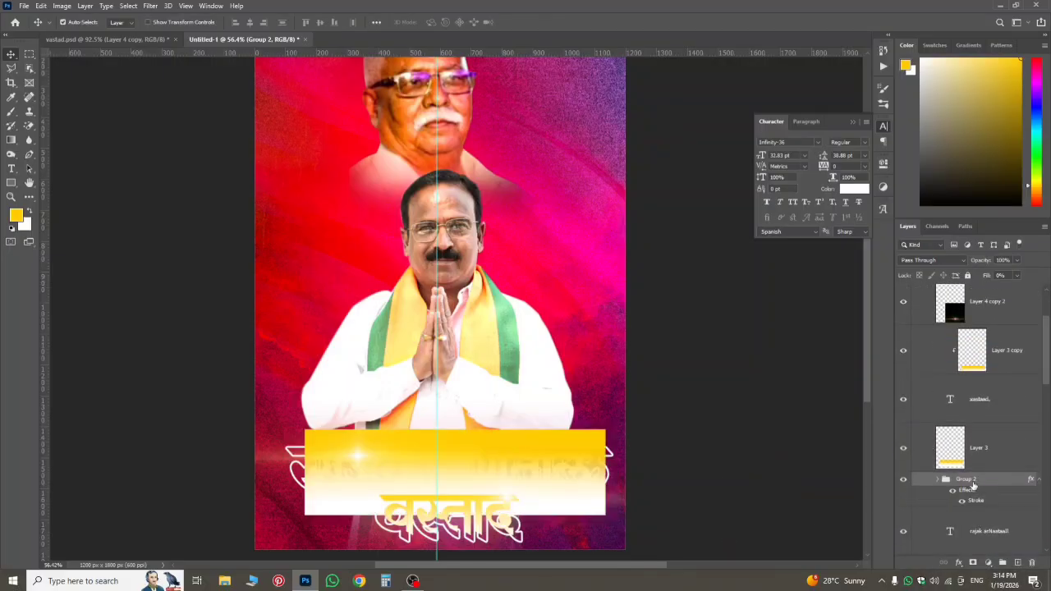
pyautogui.moveTo(974, 486); pyautogui.dragTo(966, 410)
pyautogui.click(968, 304)
pyautogui.scroll(1, 993, 347)
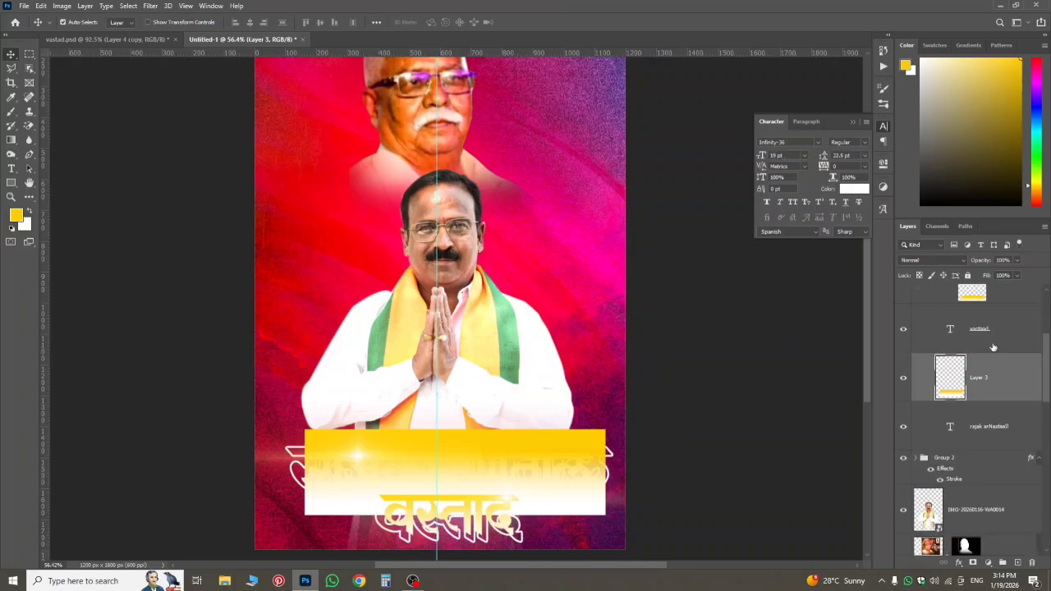
# - Clip the Layer 3 gradient to the text layer of the first headline line
pyautogui.keyDown('alt'); pyautogui.click(1003, 402); pyautogui.keyUp('alt')
pyautogui.scroll(8, 470, 450)
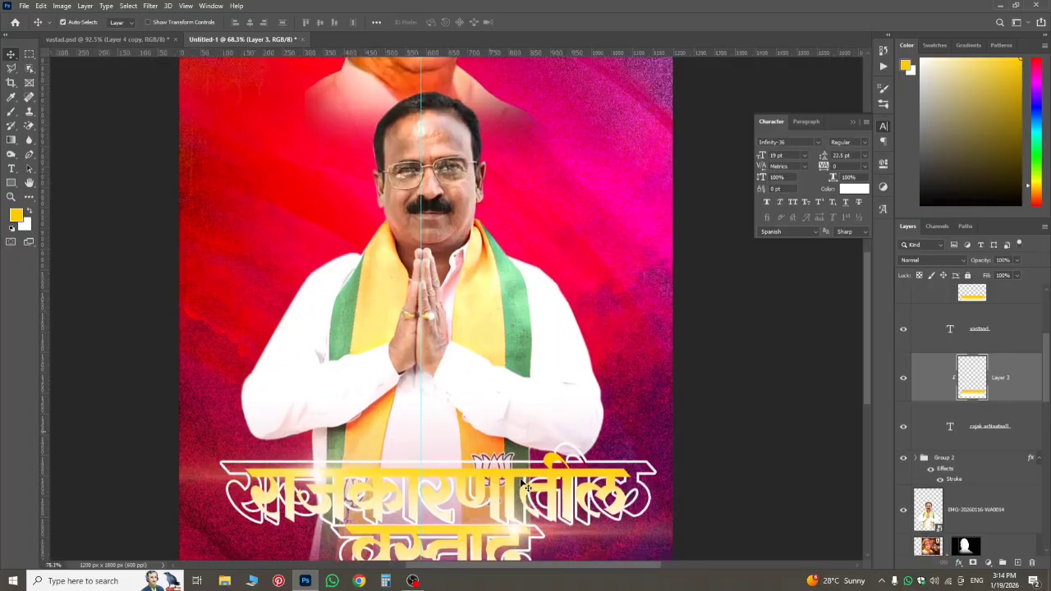
pyautogui.scroll(-3, 536, 483)
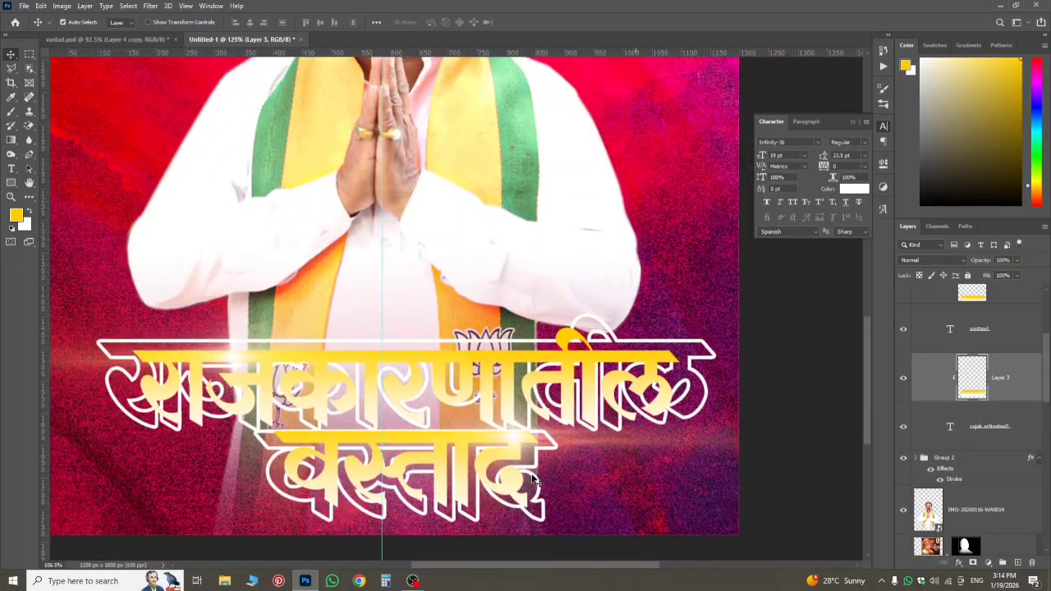
# - Scale the Group 2 headline outlines up proportionally to about 101.4%
pyautogui.click(688, 360)
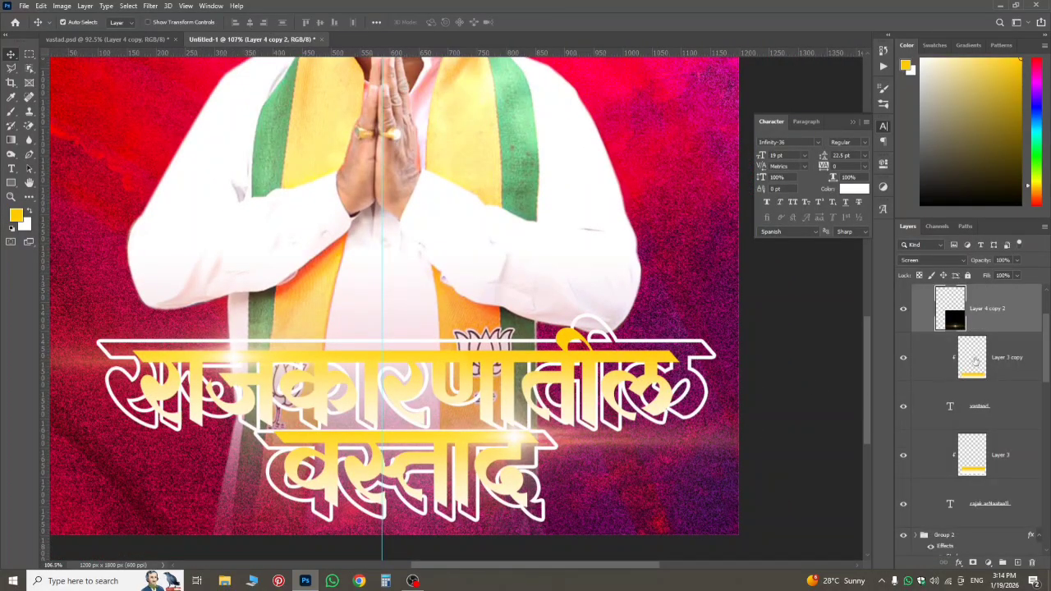
pyautogui.scroll(-3, 986, 446)
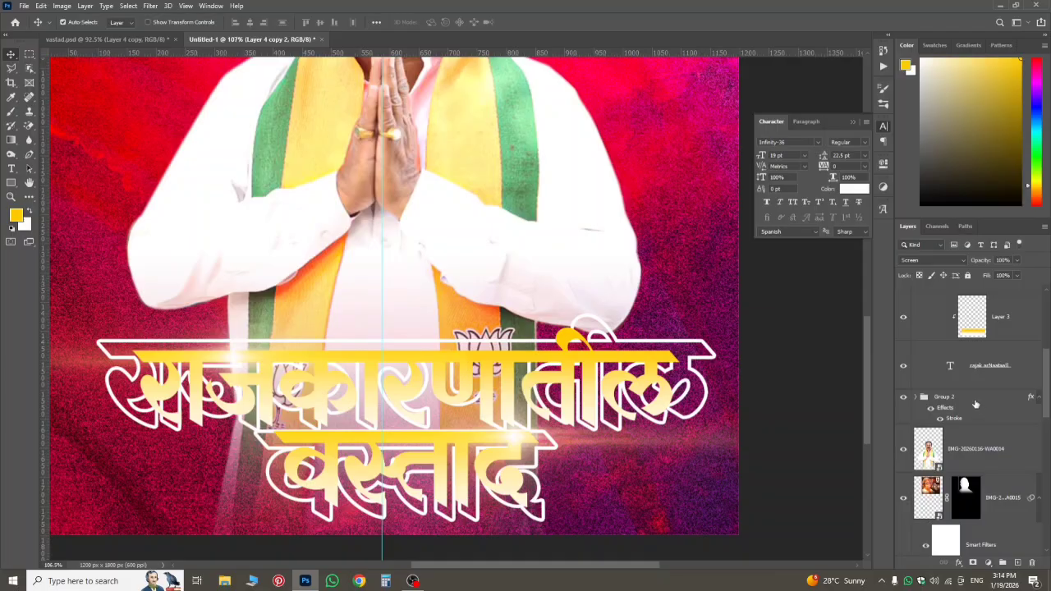
pyautogui.click(944, 408)
pyautogui.hotkey('ctrl', 't')
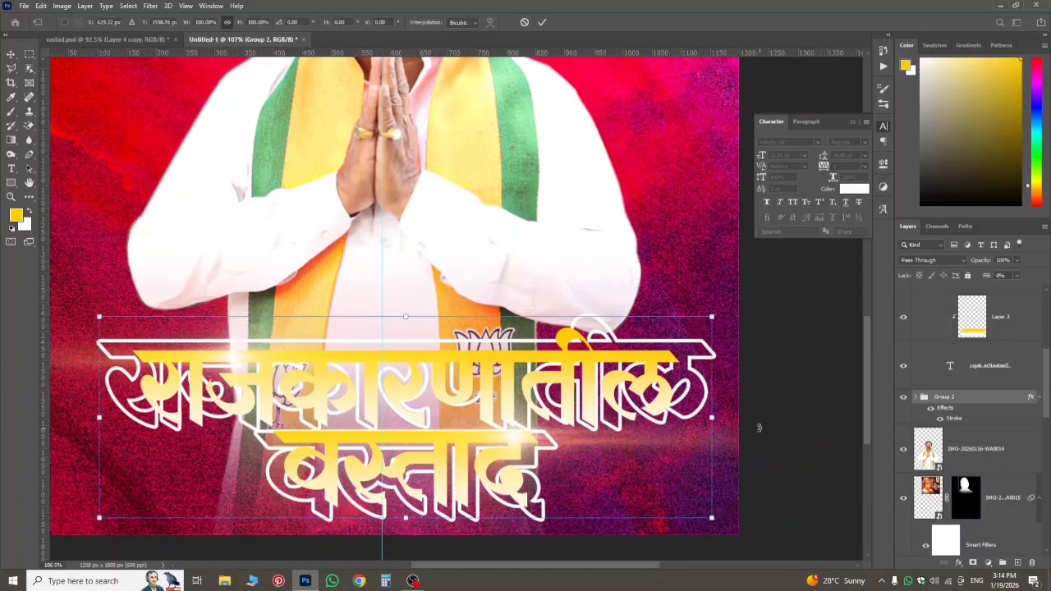
pyautogui.moveTo(713, 416)
pyautogui.mouseDown()
pyautogui.moveTo(731, 418)
pyautogui.moveTo(718, 418)
pyautogui.mouseUp()
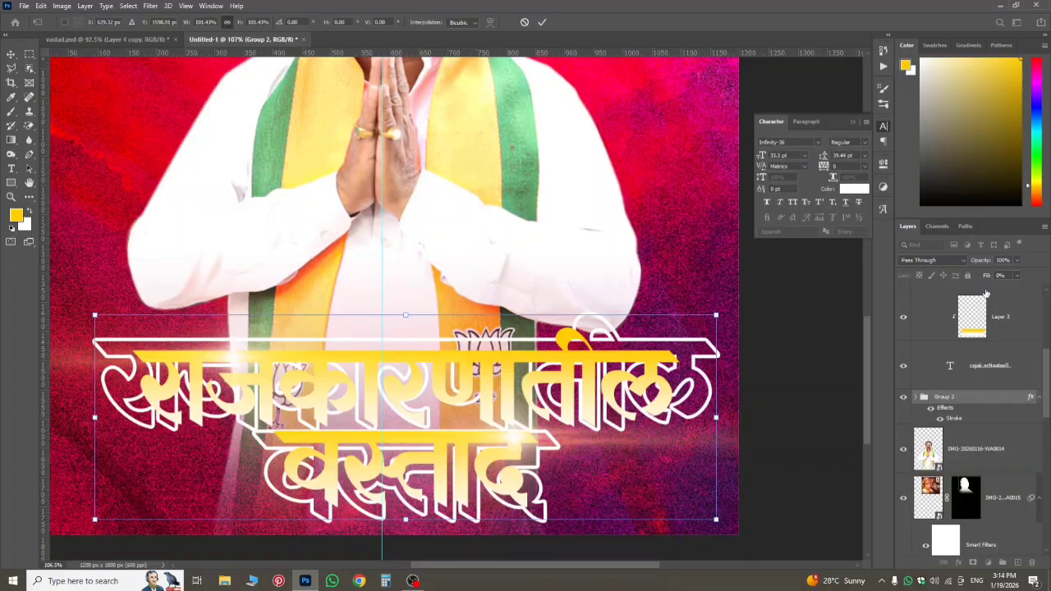
# - Lower the opacity of the Group 2 outlines to 66% and apply the resize
pyautogui.moveTo(981, 260)
pyautogui.mouseDown()
pyautogui.moveTo(951, 261)
pyautogui.moveTo(965, 276)
pyautogui.mouseUp()
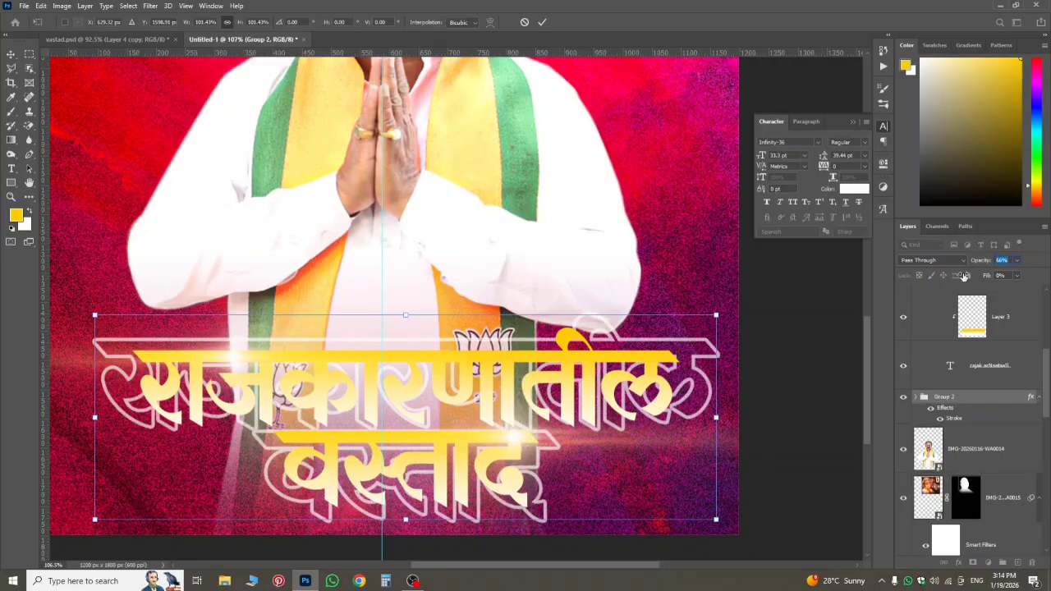
pyautogui.scroll(5, 704, 370)
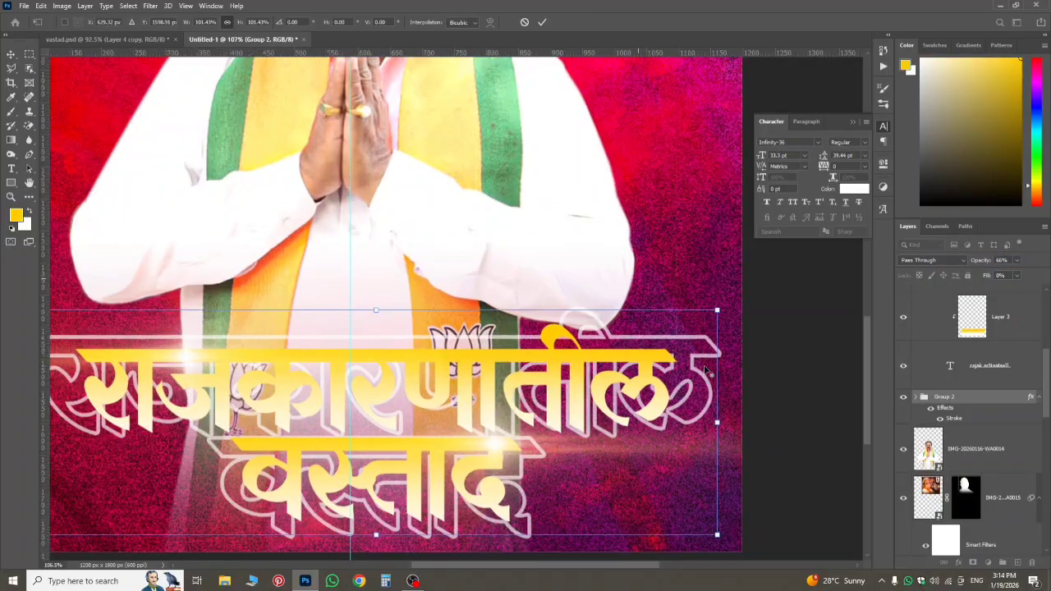
pyautogui.scroll(1, 707, 304)
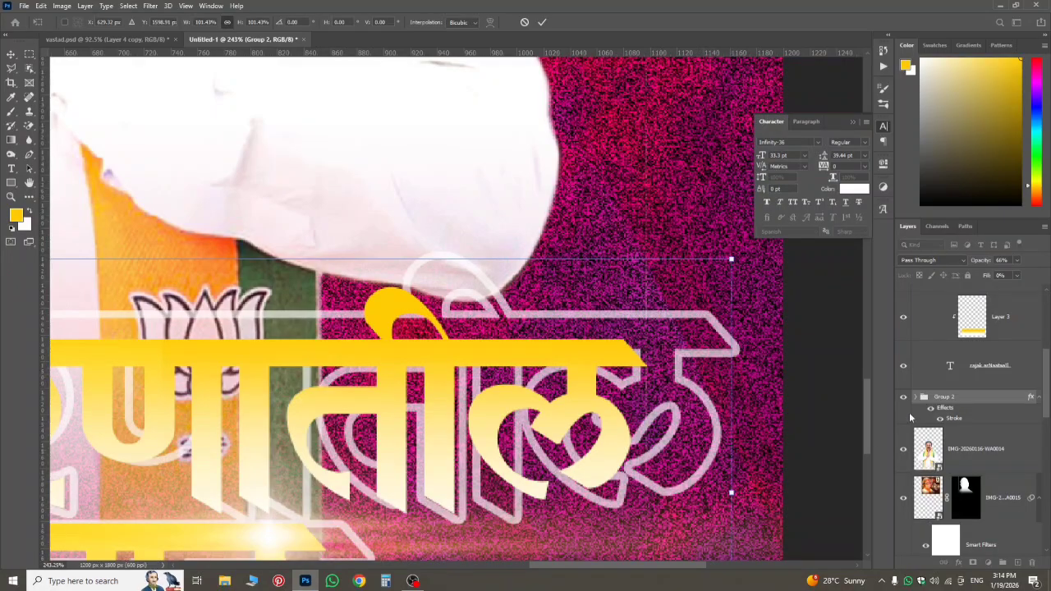
pyautogui.scroll(-1, 202, 316)
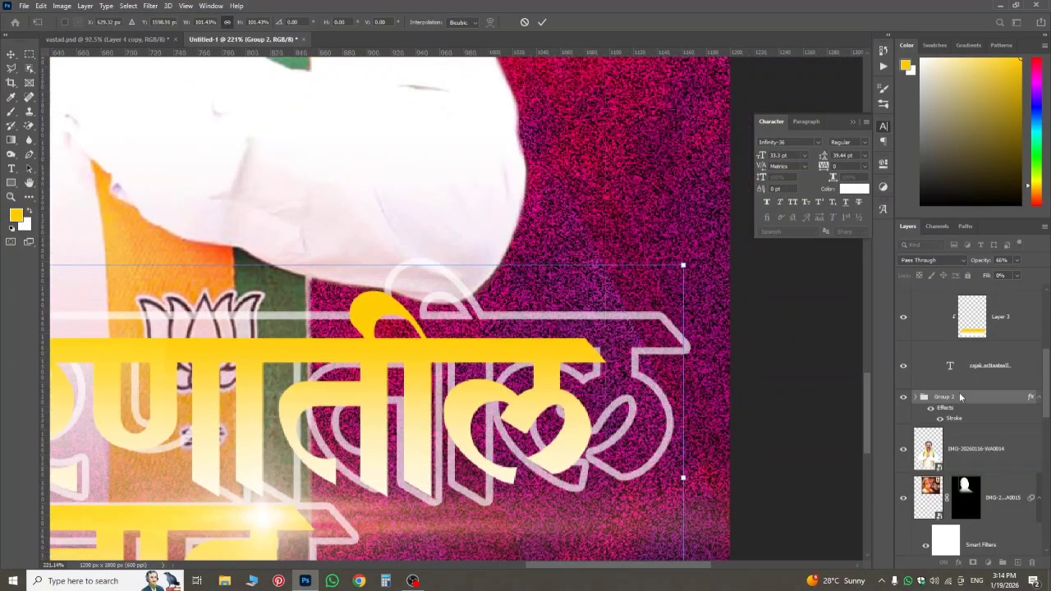
pyautogui.scroll(-5, 336, 359)
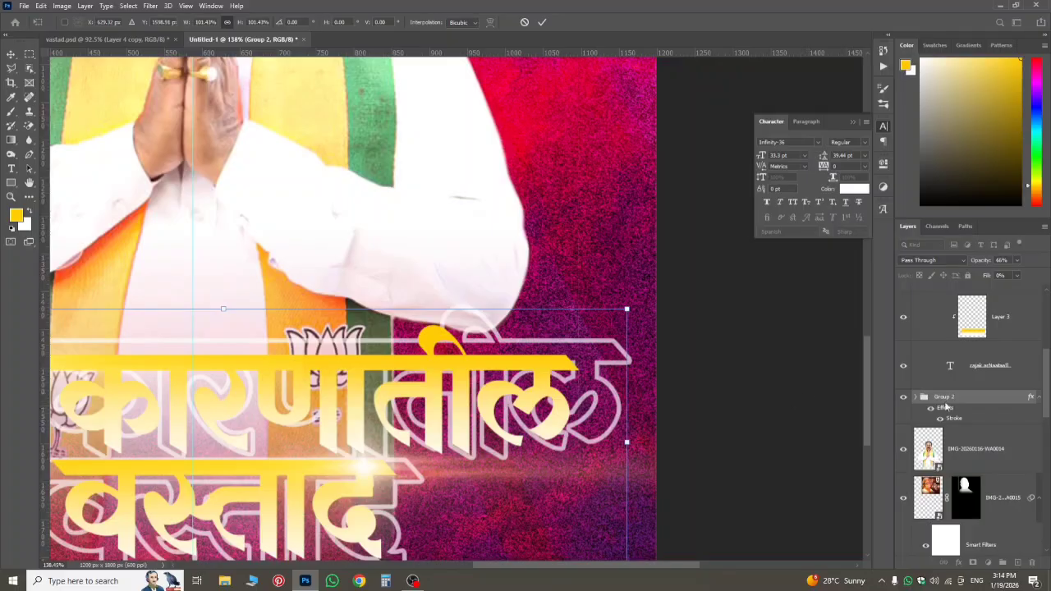
pyautogui.scroll(-3, 442, 348)
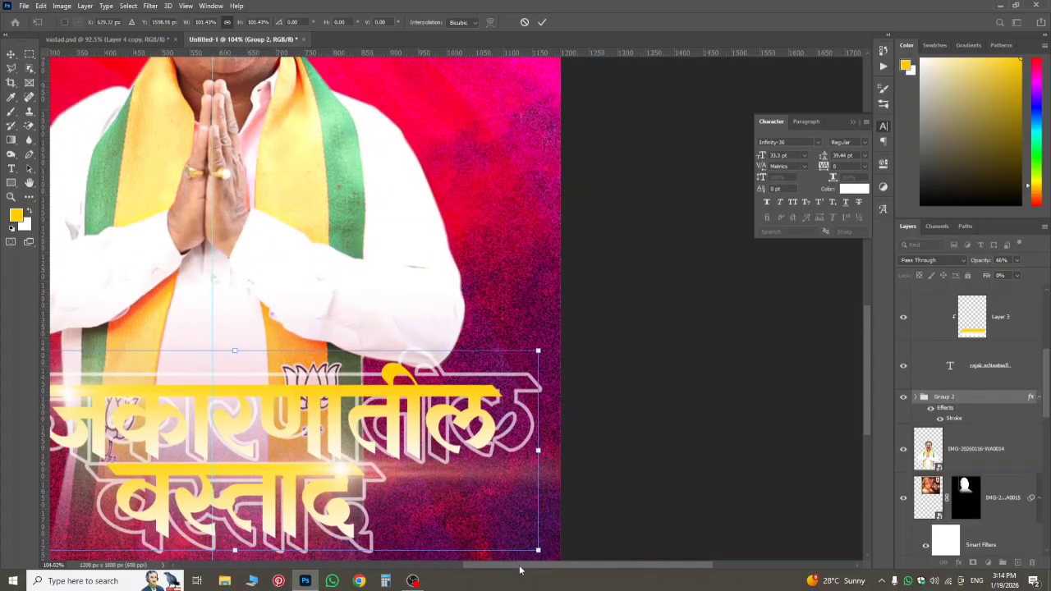
pyautogui.moveTo(520, 570); pyautogui.dragTo(449, 561)
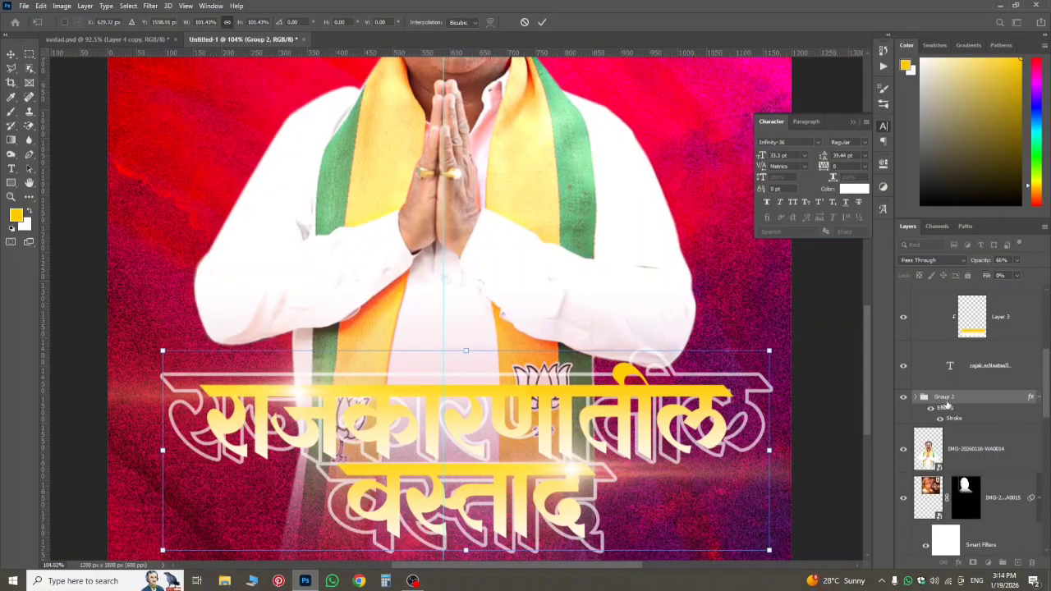
pyautogui.press('Return')
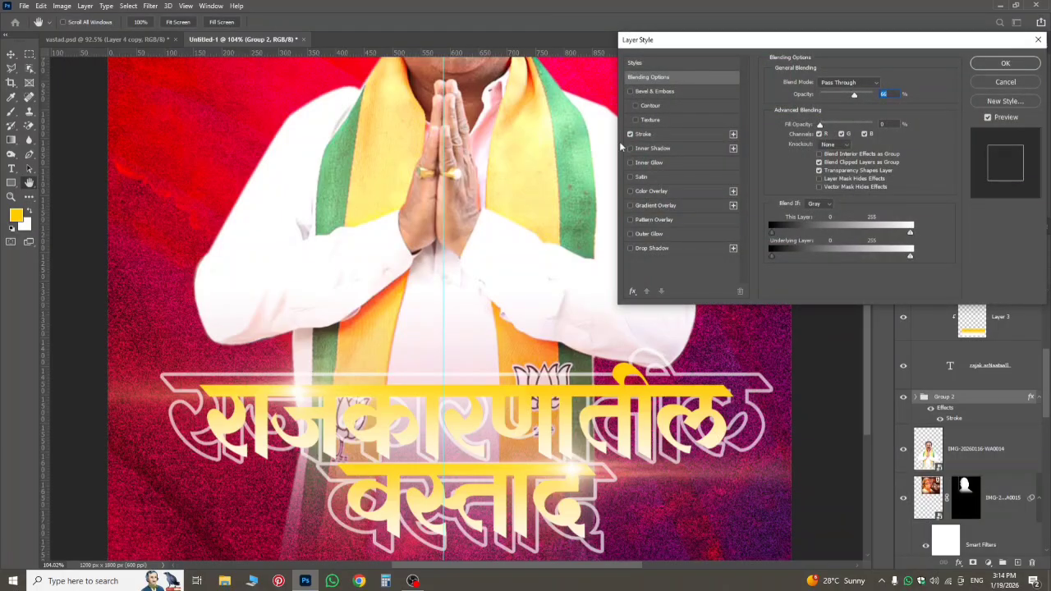
# - Reduce the size of Group 2's outside stroke to 2 px
pyautogui.click(645, 133)
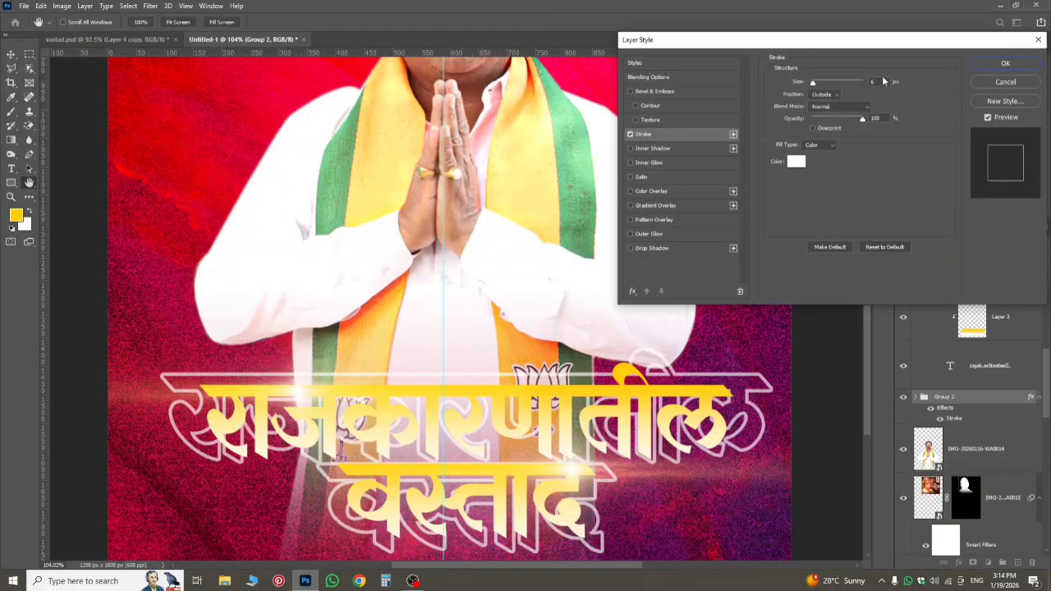
pyautogui.doubleClick(883, 80)
pyautogui.press('Down')
pyautogui.press('Down')
pyautogui.press('Down')
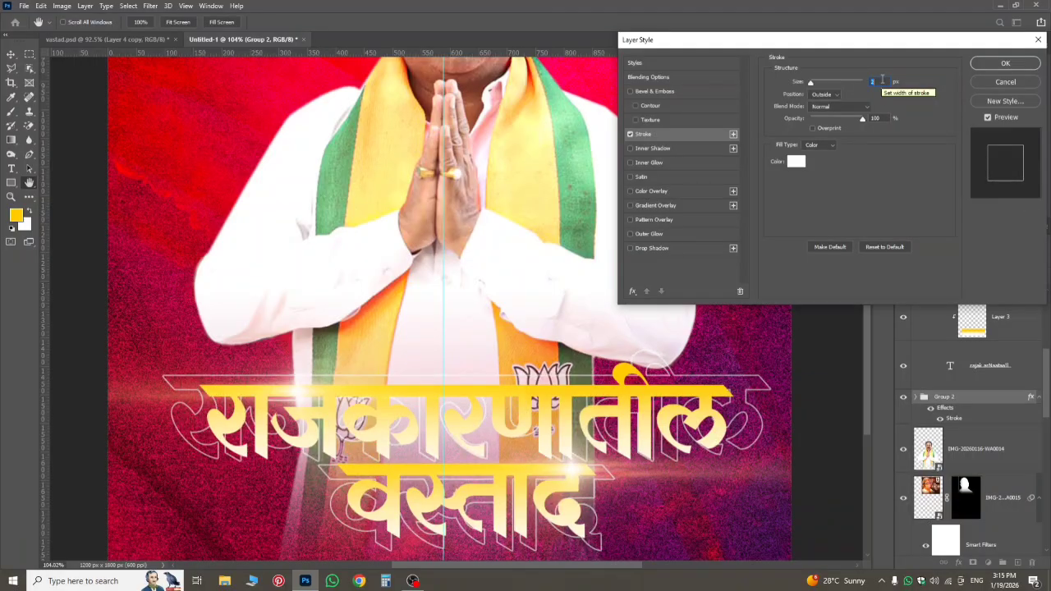
pyautogui.click(994, 64)
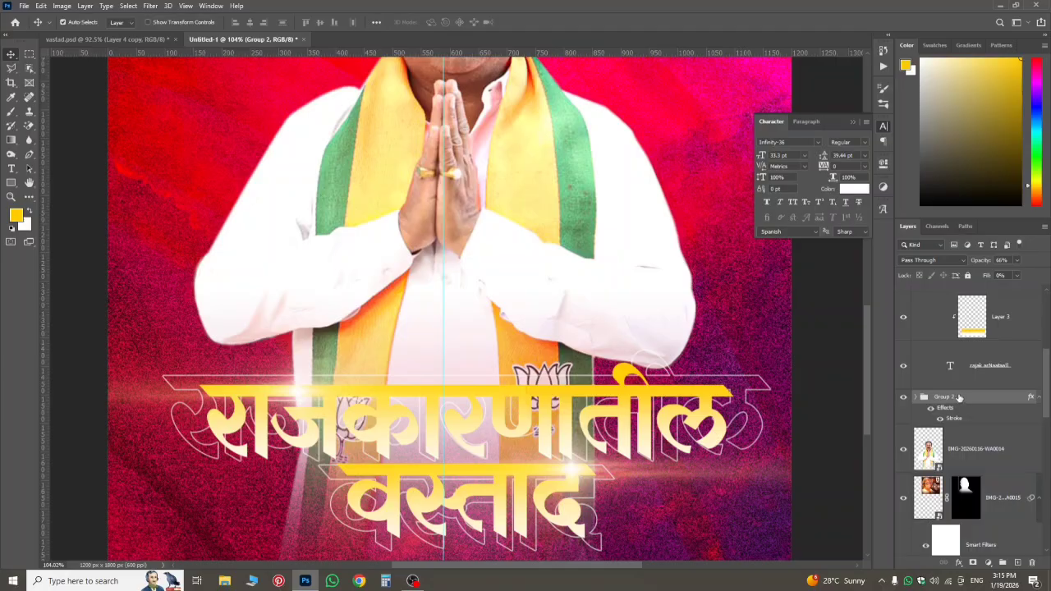
# - Convert Group 2 to a smart object and add a black layer mask that hides it
pyautogui.rightClick(958, 398)
pyautogui.click(887, 277)
pyautogui.keyDown('alt'); pyautogui.click(973, 563); pyautogui.keyUp('alt')
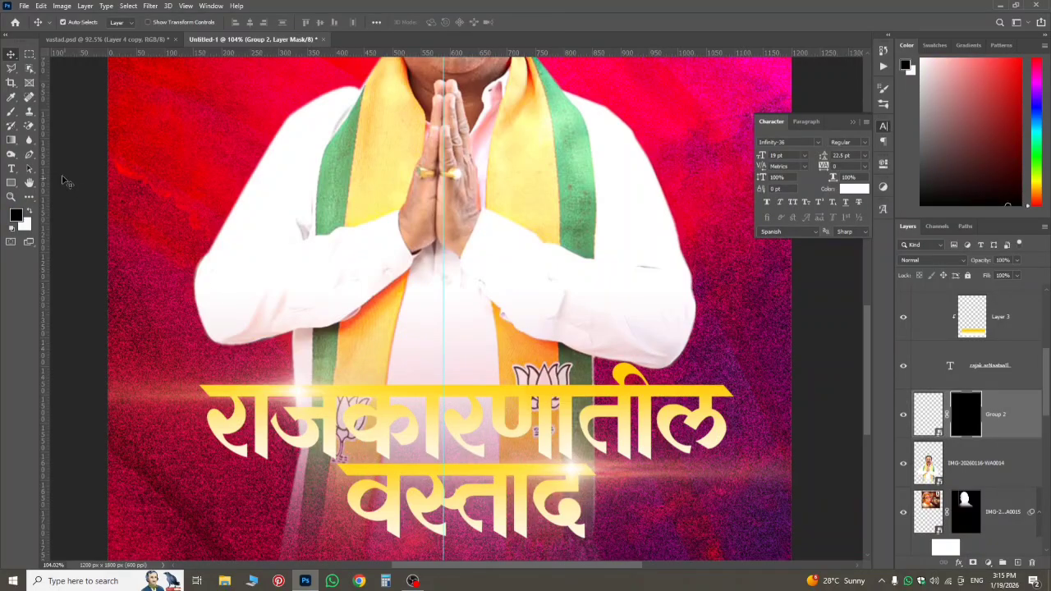
# - Set up the Brush tool with a soft round 186 px tip at 0% hardness
pyautogui.click(13, 116)
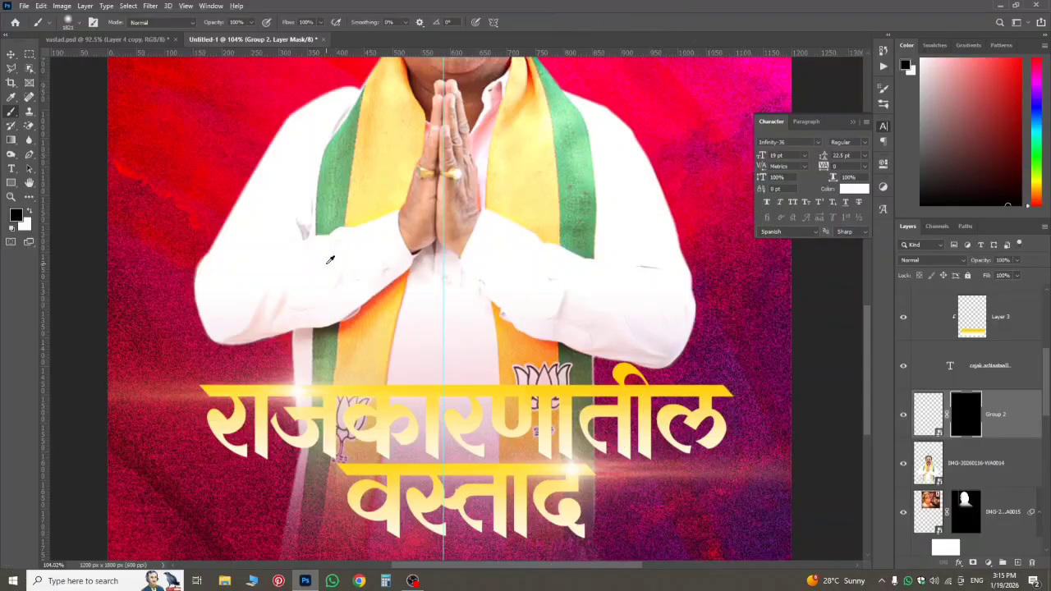
pyautogui.moveTo(326, 264)
pyautogui.mouseDown()
pyautogui.moveTo(1, 294)
pyautogui.moveTo(1, 303)
pyautogui.mouseUp()
pyautogui.moveTo(535, 244); pyautogui.dragTo(406, 240)
pyautogui.rightClick(492, 246)
pyautogui.moveTo(565, 302); pyautogui.dragTo(542, 302)
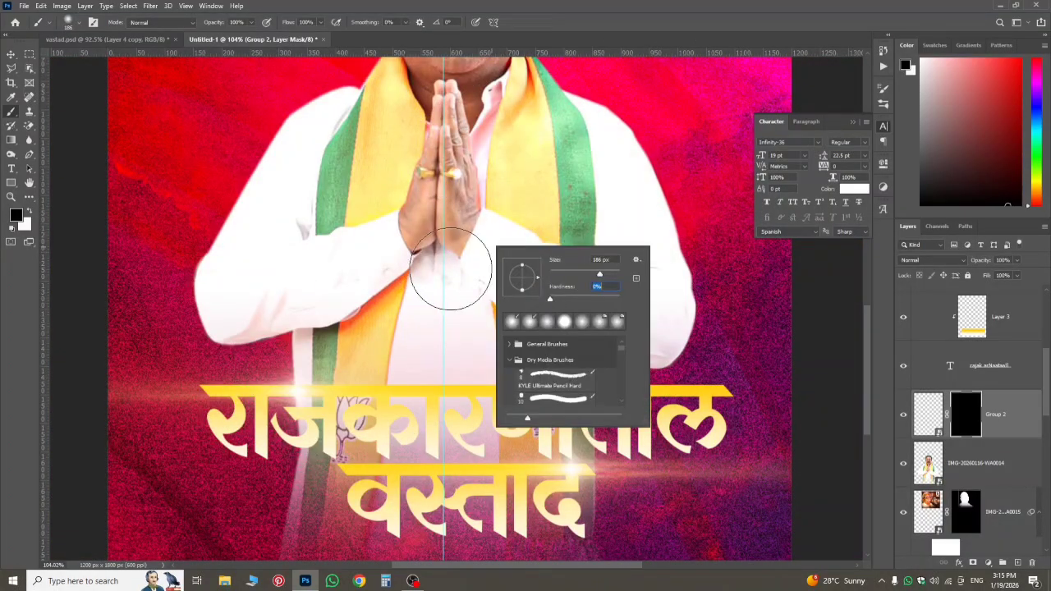
pyautogui.click(170, 362)
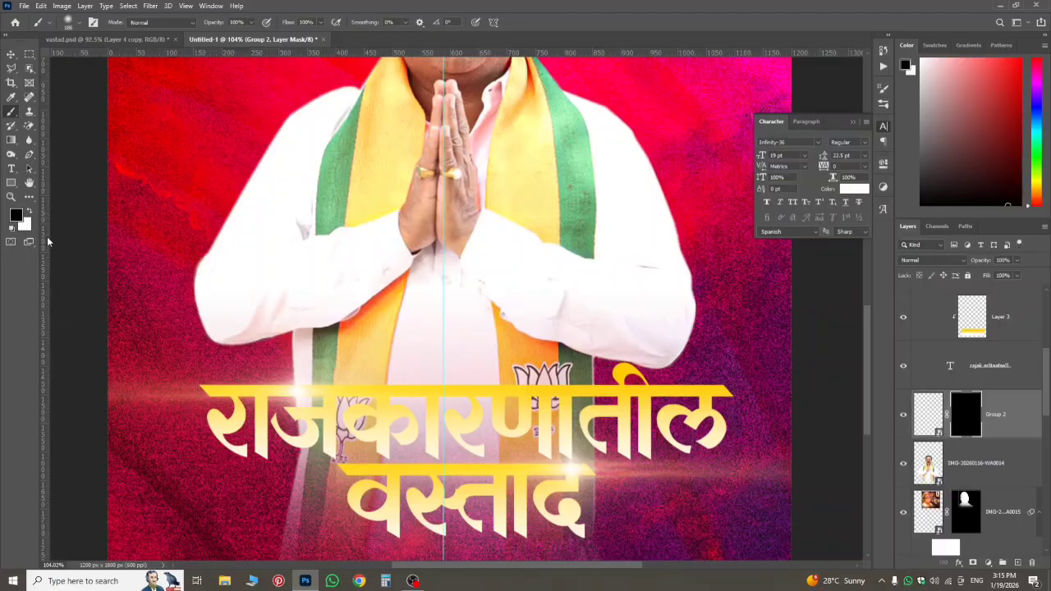
# - Paint white on Group 2's mask around the outer edges of both headline lines to reveal the outlines there
pyautogui.click(28, 213)
pyautogui.moveTo(185, 402)
pyautogui.mouseDown()
pyautogui.moveTo(165, 403)
pyautogui.moveTo(176, 434)
pyautogui.moveTo(164, 382)
pyautogui.moveTo(238, 349)
pyautogui.moveTo(332, 351)
pyautogui.mouseUp()
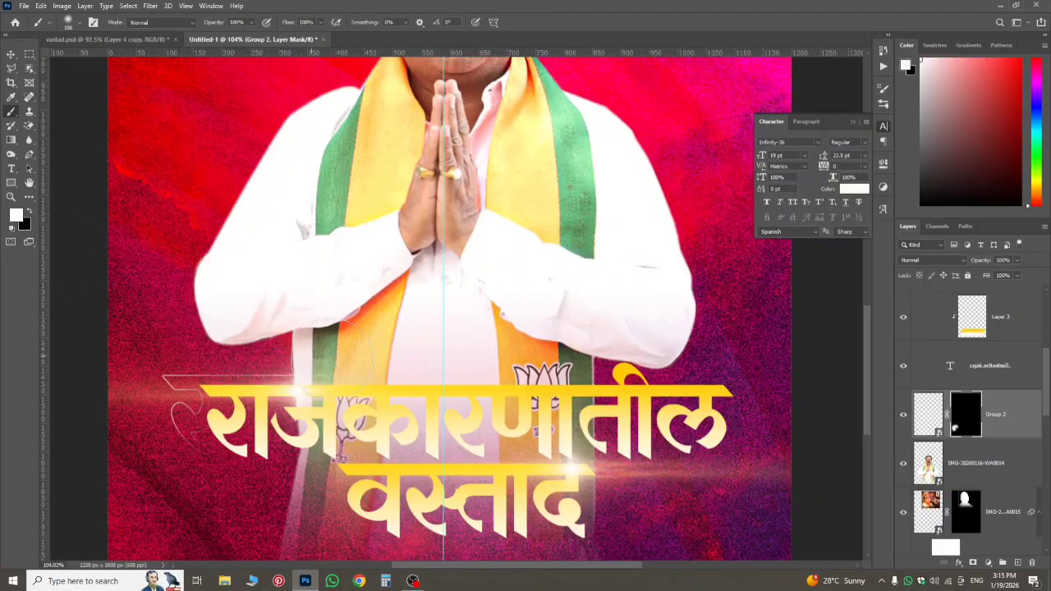
pyautogui.moveTo(567, 369)
pyautogui.mouseDown()
pyautogui.moveTo(708, 387)
pyautogui.moveTo(696, 381)
pyautogui.moveTo(755, 395)
pyautogui.moveTo(761, 466)
pyautogui.moveTo(711, 475)
pyautogui.moveTo(658, 513)
pyautogui.moveTo(639, 510)
pyautogui.moveTo(649, 521)
pyautogui.moveTo(637, 553)
pyautogui.moveTo(600, 549)
pyautogui.mouseUp()
pyautogui.scroll(-1, 637, 501)
pyautogui.moveTo(516, 467)
pyautogui.mouseDown()
pyautogui.moveTo(523, 495)
pyautogui.moveTo(551, 515)
pyautogui.moveTo(458, 519)
pyautogui.moveTo(572, 534)
pyautogui.moveTo(438, 530)
pyautogui.mouseUp()
pyautogui.moveTo(340, 539)
pyautogui.mouseDown()
pyautogui.moveTo(337, 475)
pyautogui.moveTo(444, 472)
pyautogui.mouseUp()
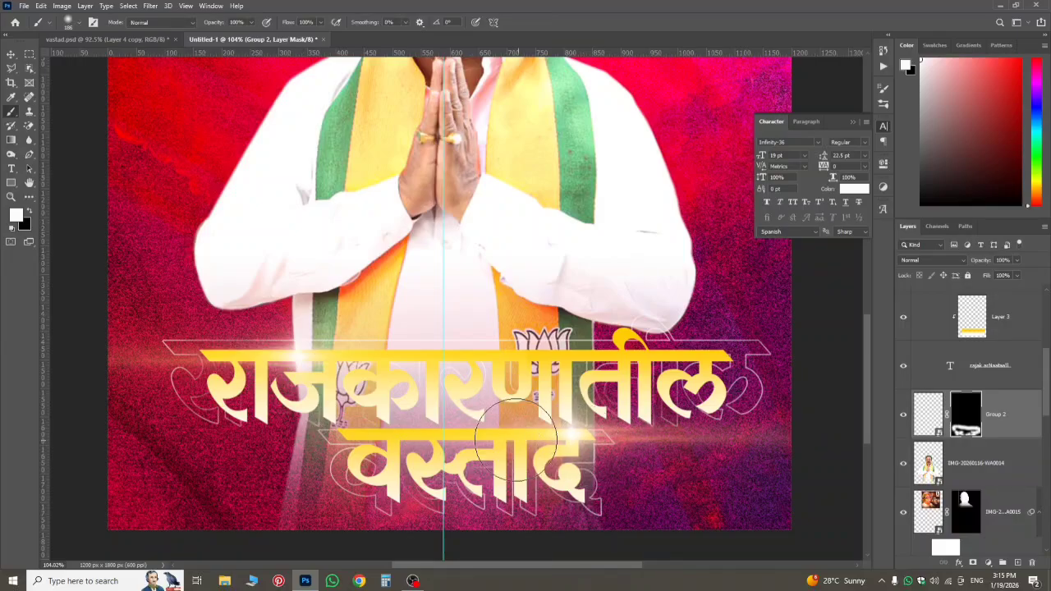
# - Apply Group 1's drop shadow effect to both headline text layers
pyautogui.scroll(-5, 530, 454)
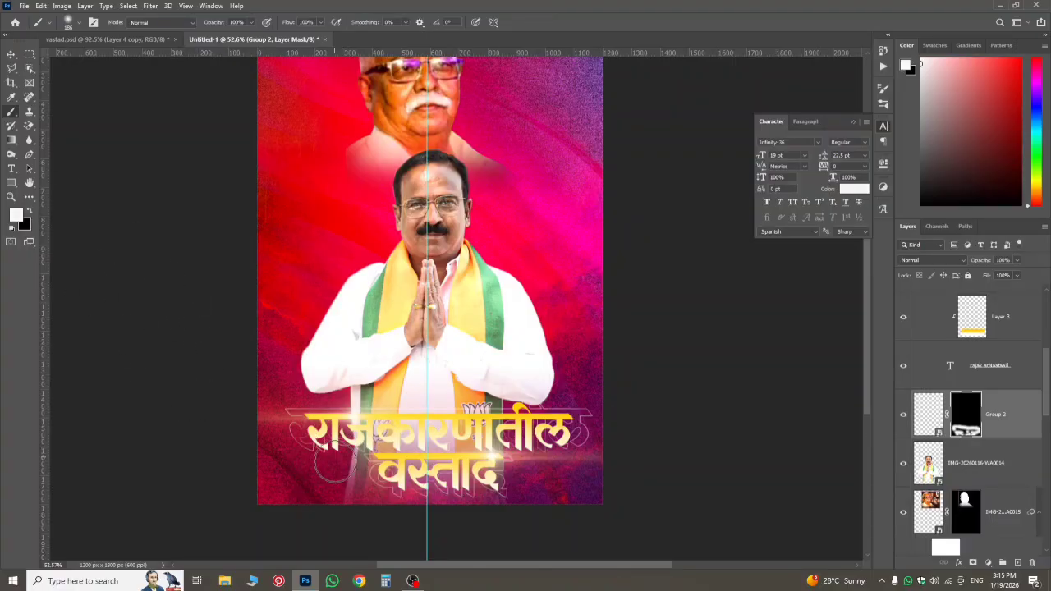
pyautogui.scroll(1, 425, 460)
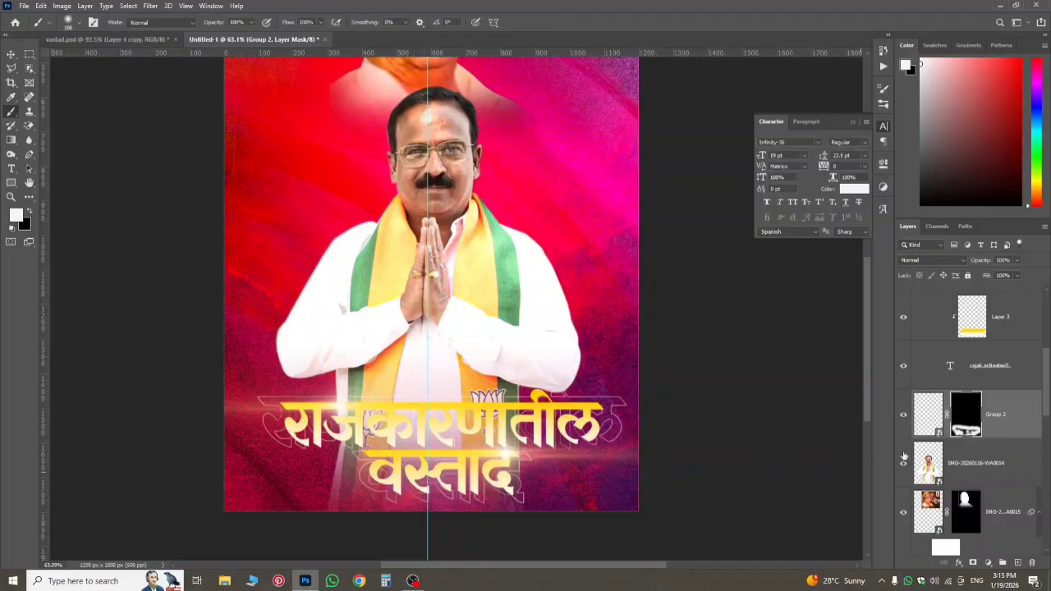
pyautogui.click(1006, 436)
pyautogui.click(1011, 378)
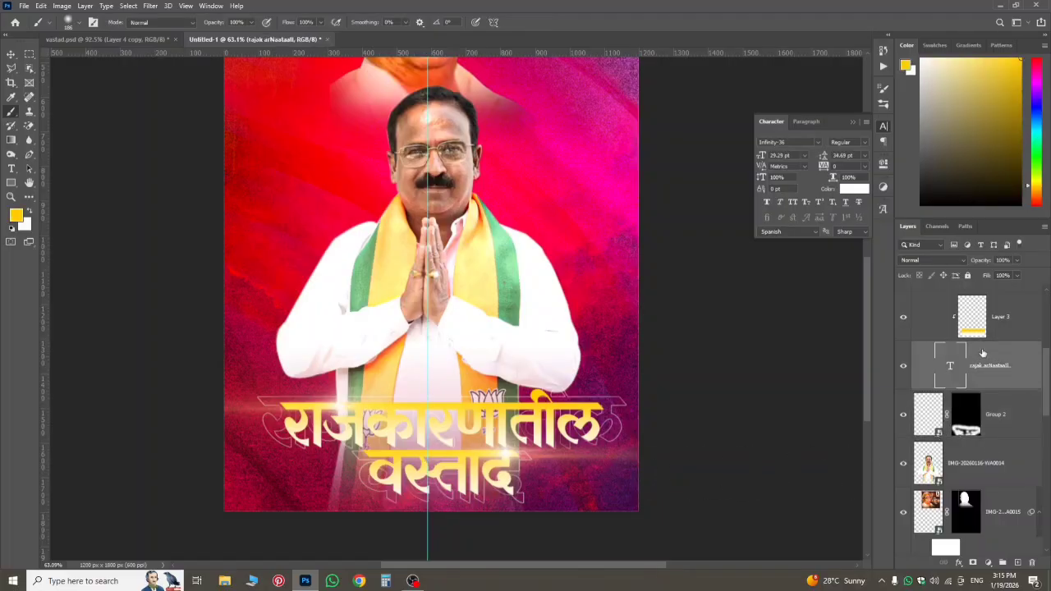
pyautogui.scroll(5, 1002, 386)
pyautogui.scroll(1, 1000, 391)
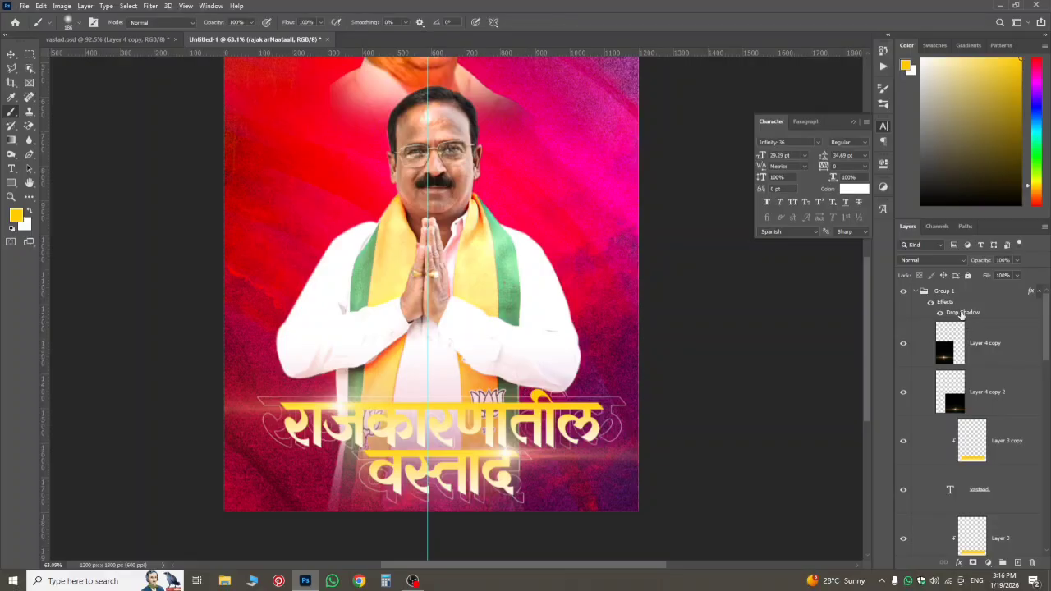
pyautogui.moveTo(961, 314); pyautogui.dragTo(973, 493)
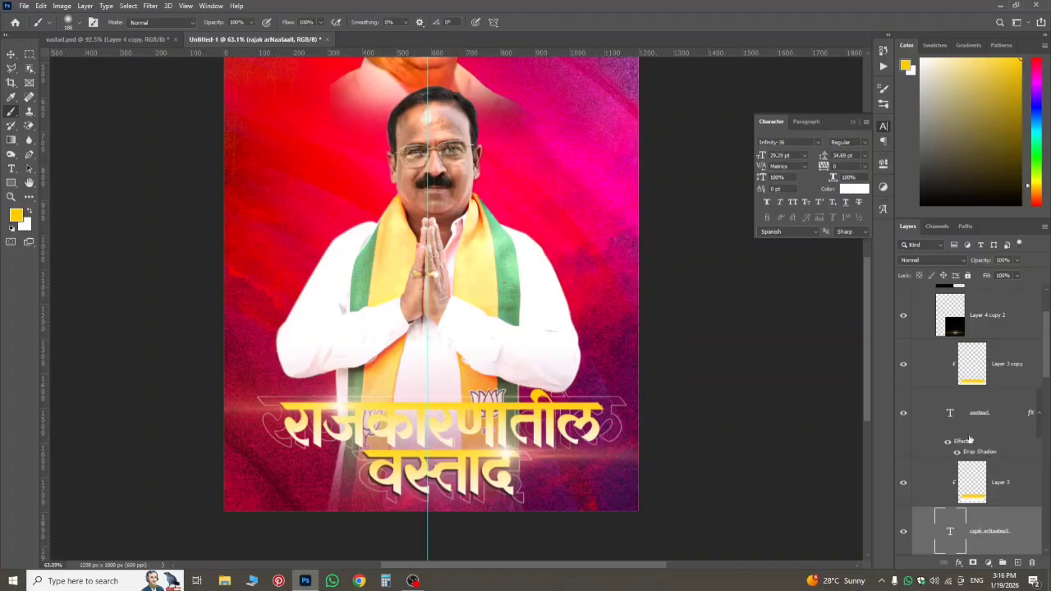
pyautogui.moveTo(961, 446)
pyautogui.mouseDown()
pyautogui.moveTo(975, 470)
pyautogui.moveTo(986, 544)
pyautogui.moveTo(977, 552)
pyautogui.moveTo(978, 448)
pyautogui.mouseUp()
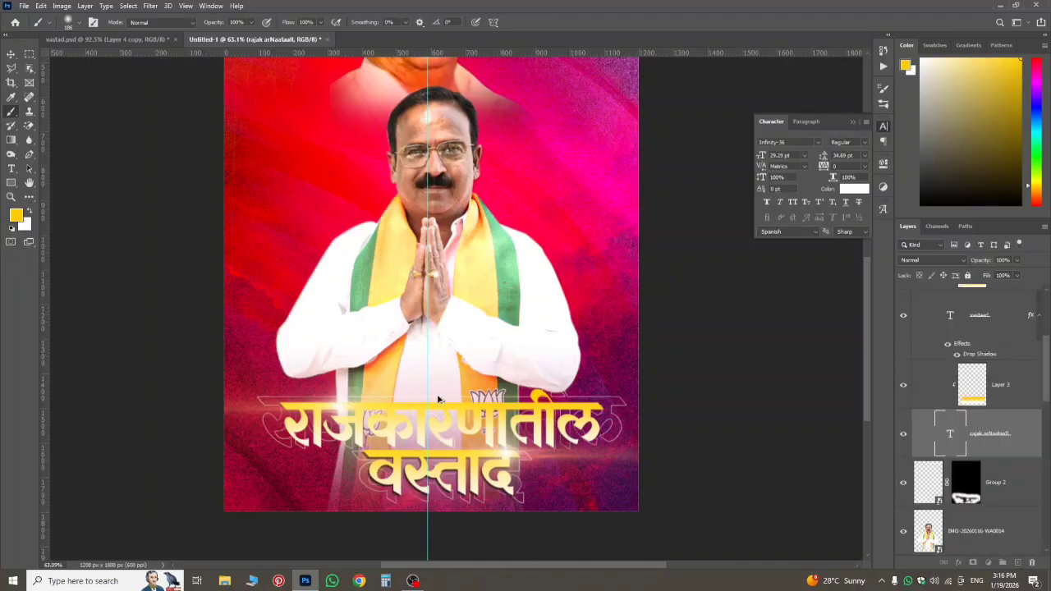
# - Shift the Layer 4 copy lens flare slightly to the right along the top bar of the first headline line
pyautogui.scroll(3, 476, 430)
pyautogui.scroll(-7, 481, 428)
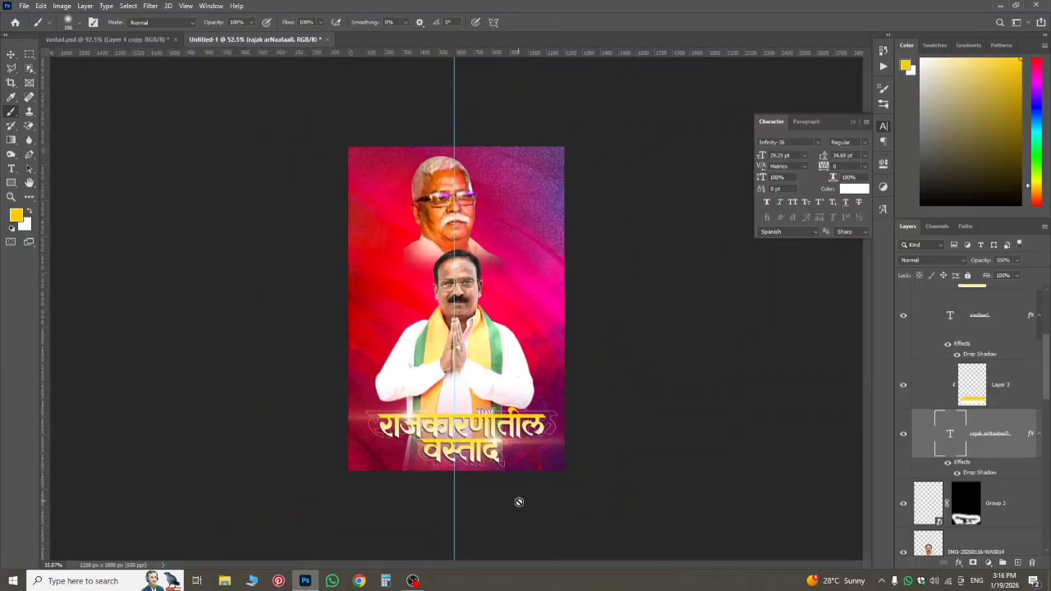
pyautogui.scroll(6, 519, 502)
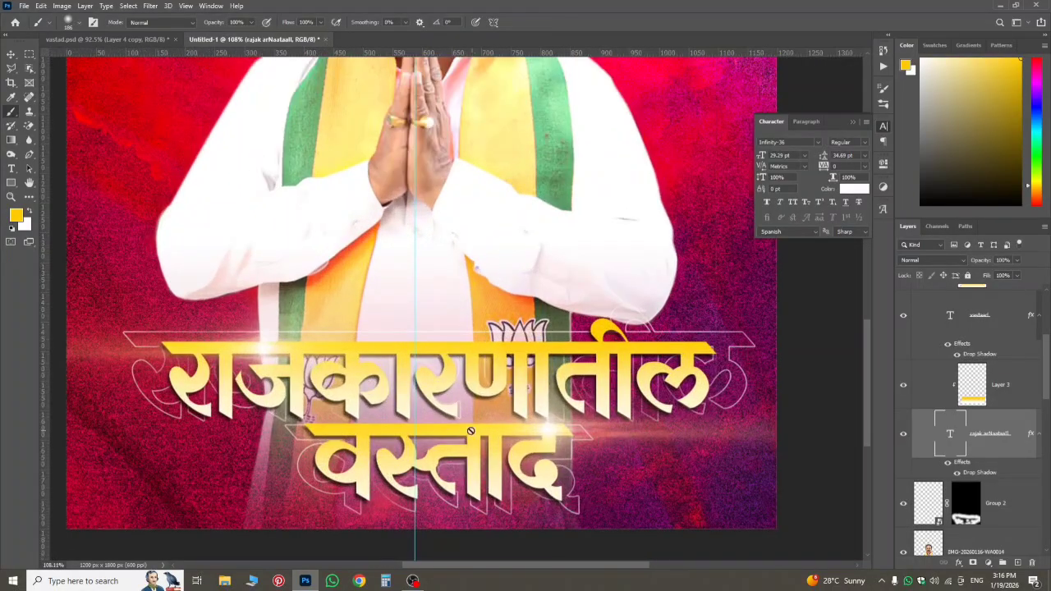
pyautogui.click(9, 54)
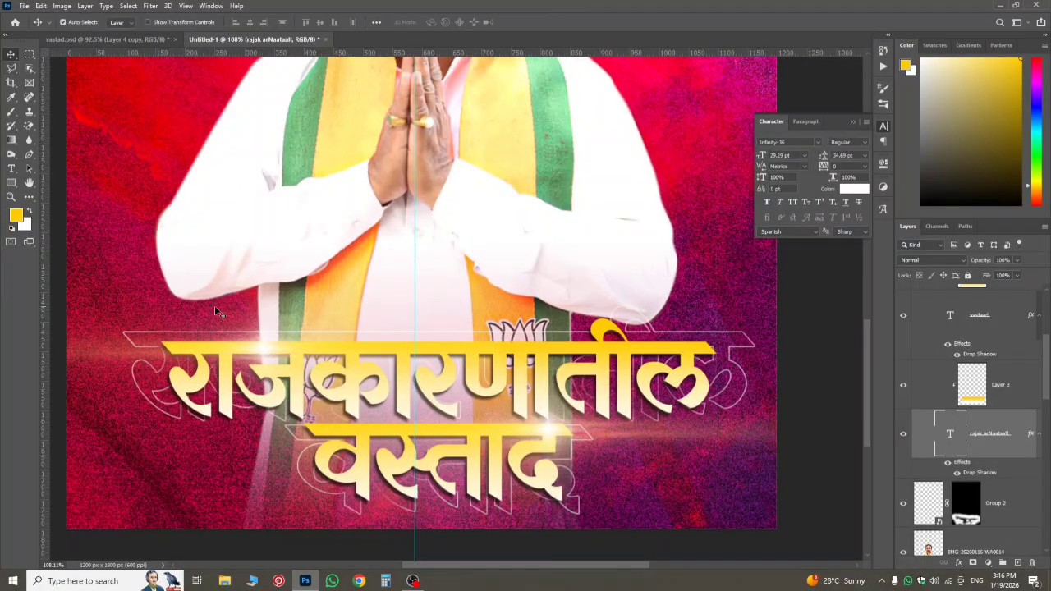
pyautogui.click(458, 417)
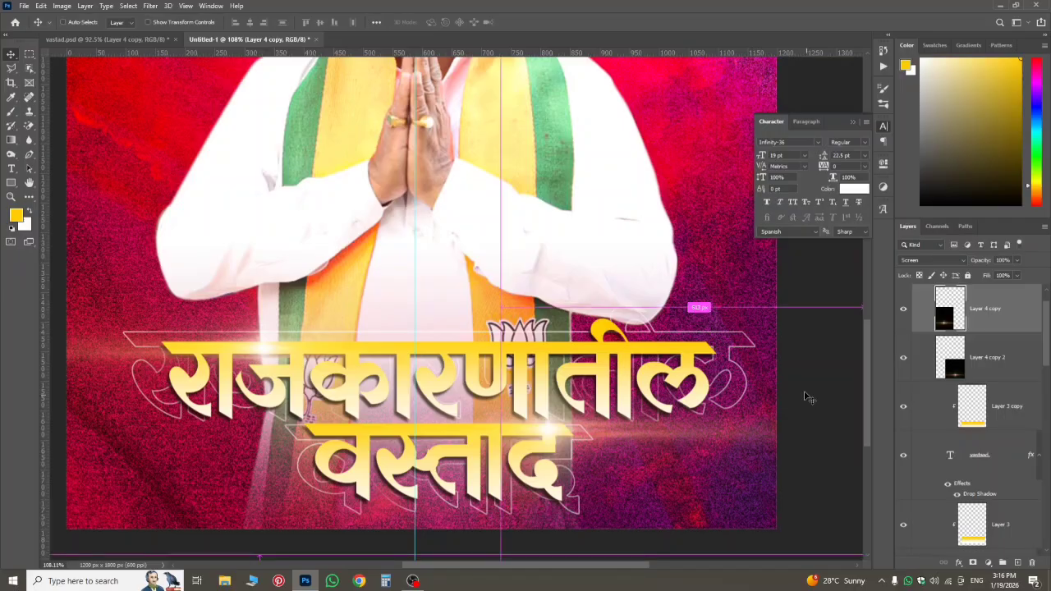
pyautogui.hotkey('ctrl', 't')
pyautogui.moveTo(458, 406)
pyautogui.mouseDown()
pyautogui.moveTo(517, 397)
pyautogui.moveTo(458, 397)
pyautogui.mouseUp()
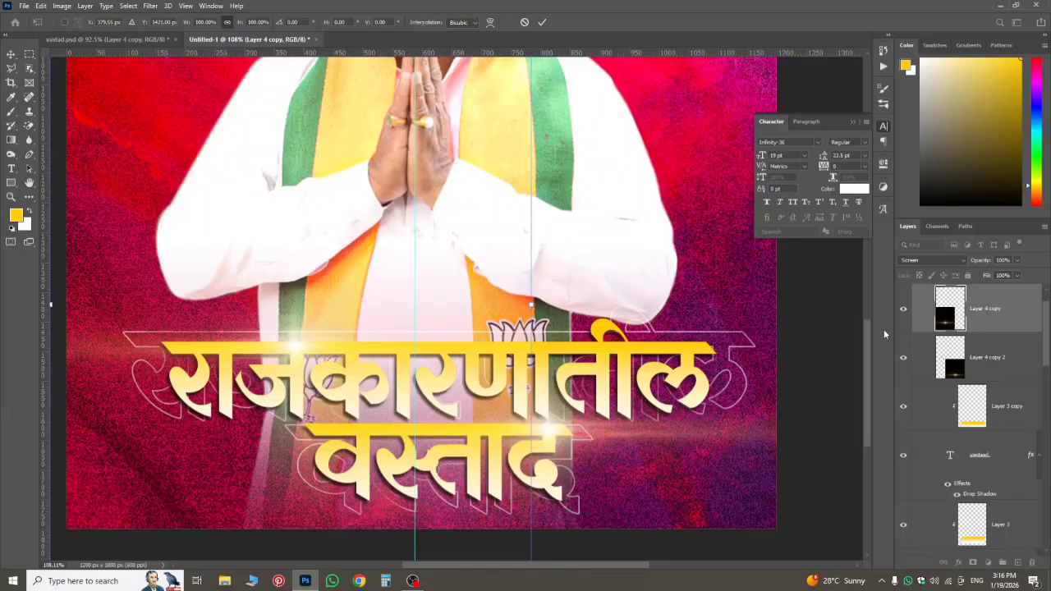
pyautogui.press('Return')
pyautogui.scroll(-5, 373, 345)
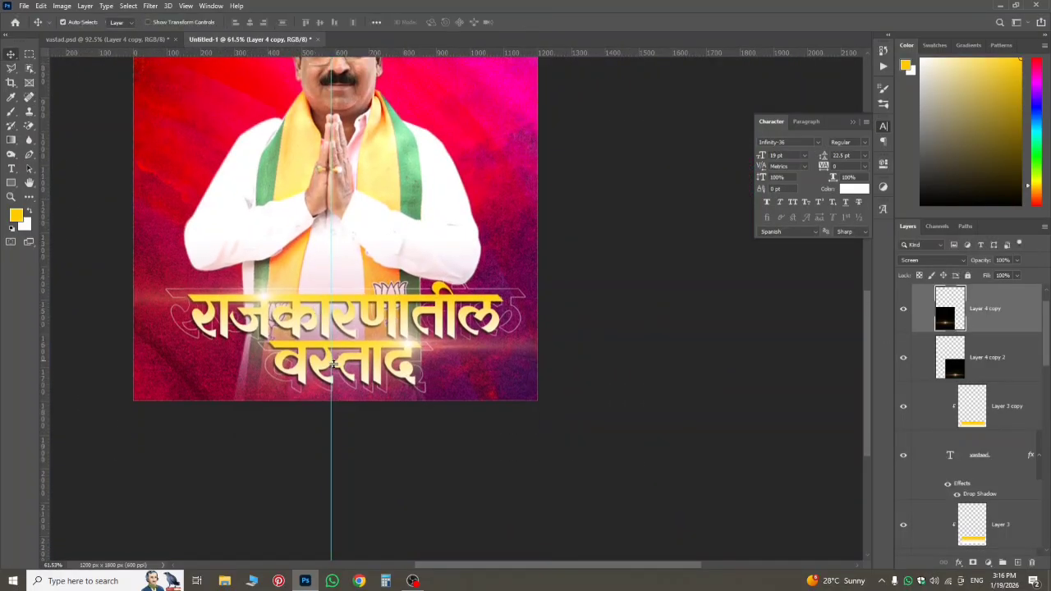
# - Switch to vastad.psd and hide the Exposure 1 adjustment layer above the group with the yellow hashtag flag
pyautogui.scroll(1, 515, 449)
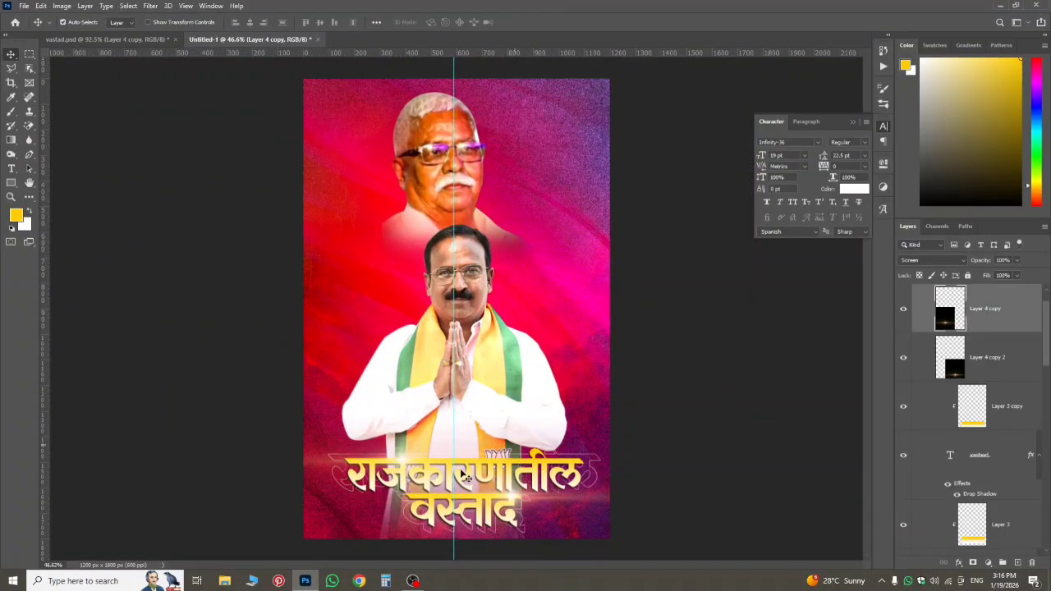
pyautogui.scroll(-2, 482, 491)
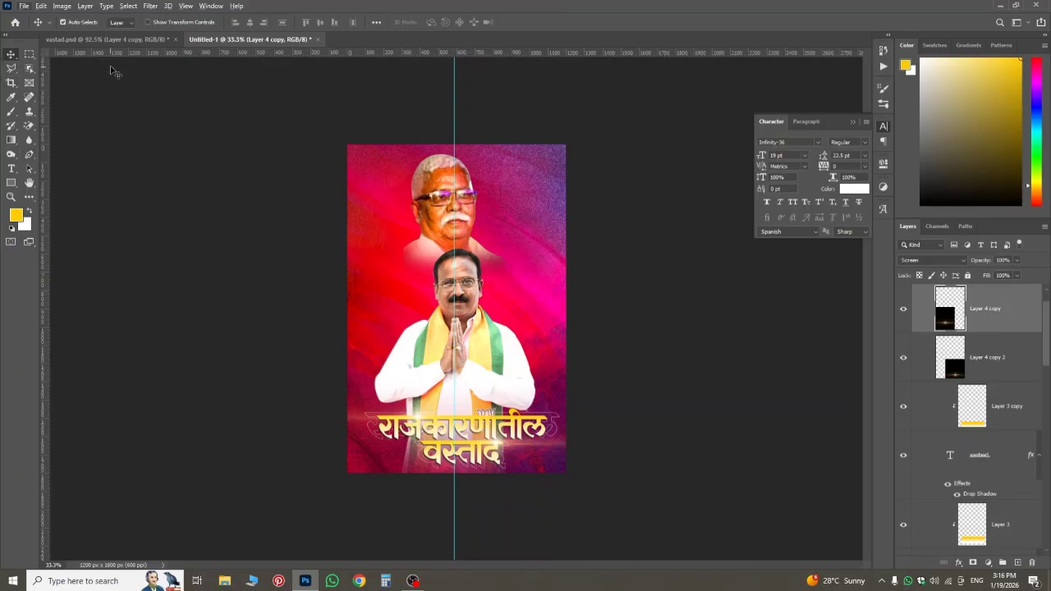
pyautogui.click(131, 40)
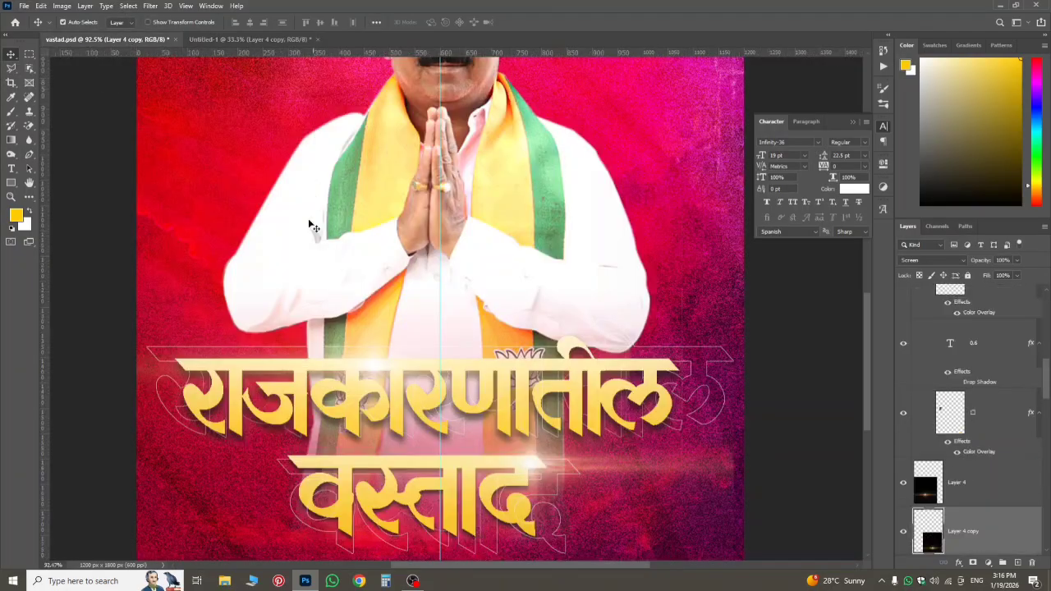
pyautogui.scroll(2, 304, 266)
pyautogui.scroll(3, 304, 265)
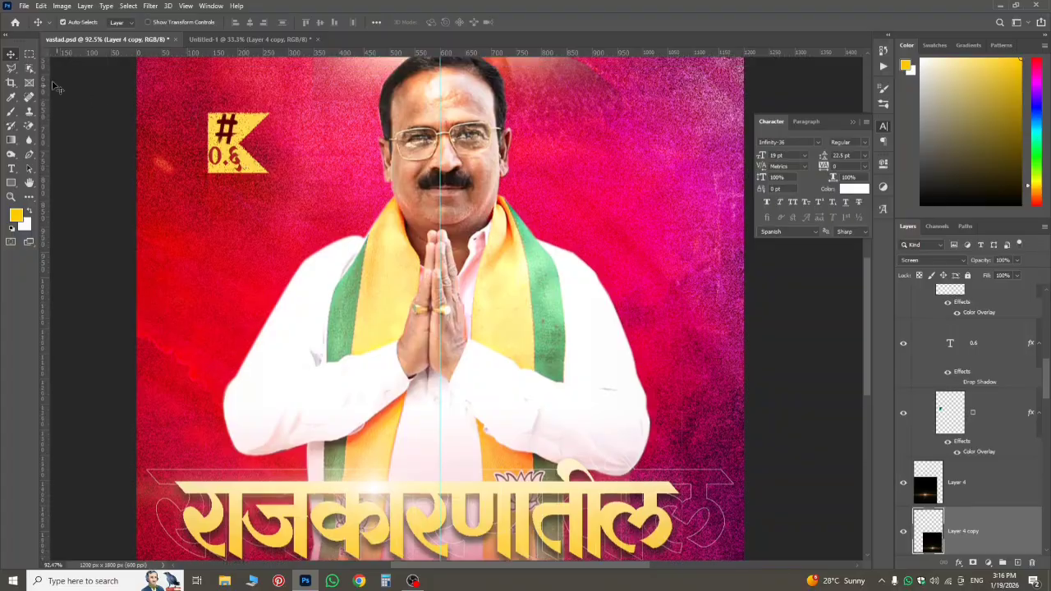
pyautogui.scroll(3, 218, 139)
pyautogui.scroll(2, 266, 212)
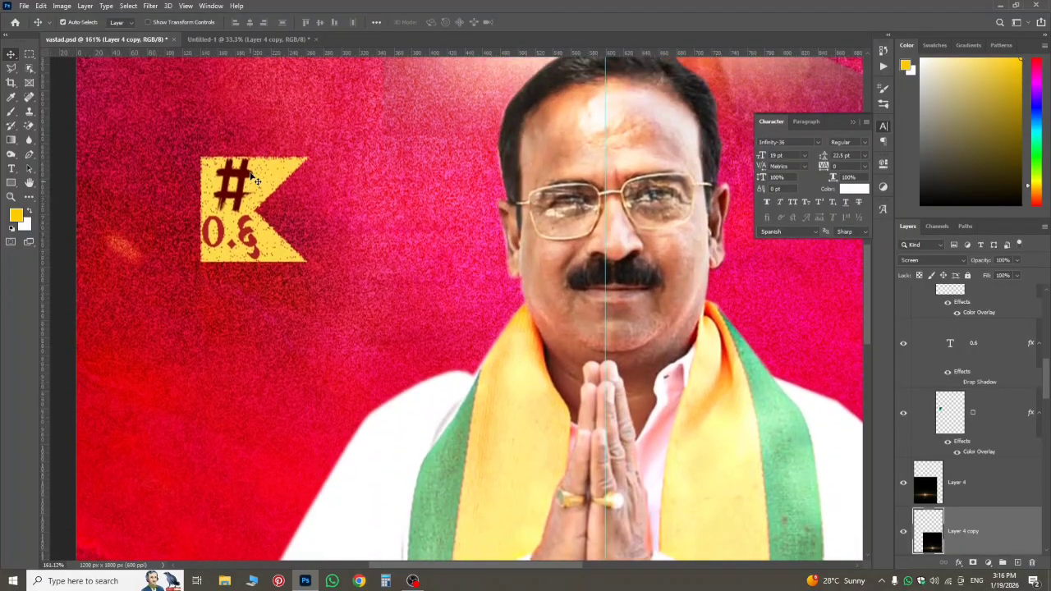
pyautogui.click(265, 210)
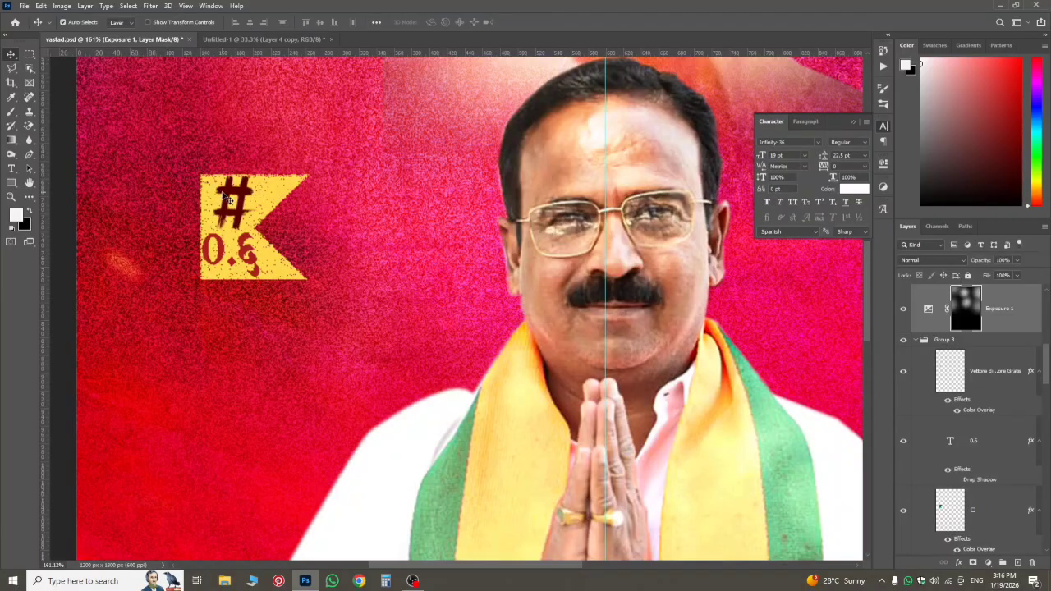
pyautogui.click(904, 308)
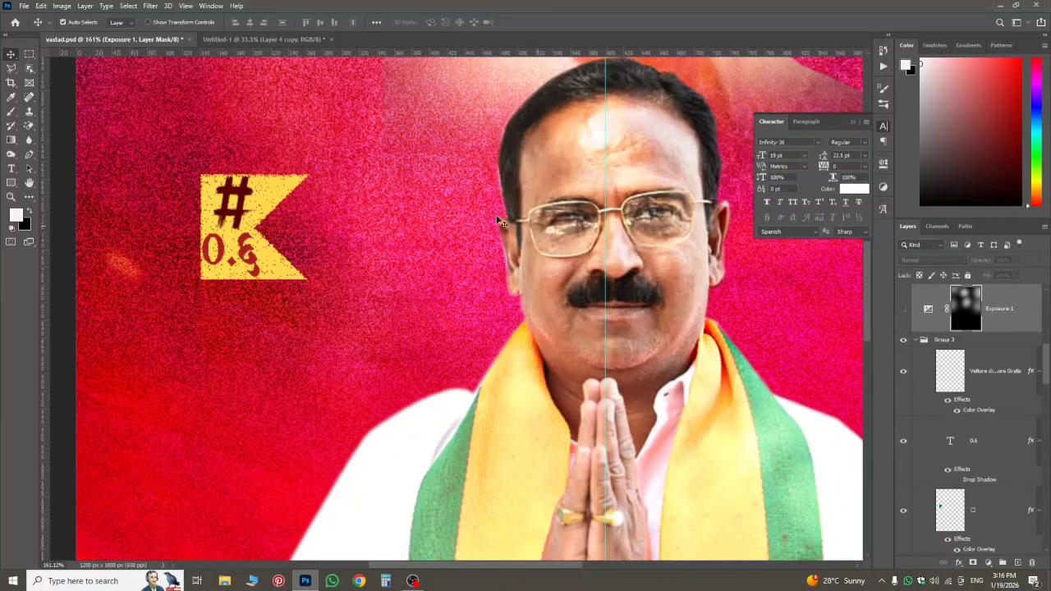
# - Copy the dark red hashtag symbol from vastad.psd into Untitled-1 and place it beside the lower man's face, at about X 204, Y 764 px
pyautogui.click(245, 199)
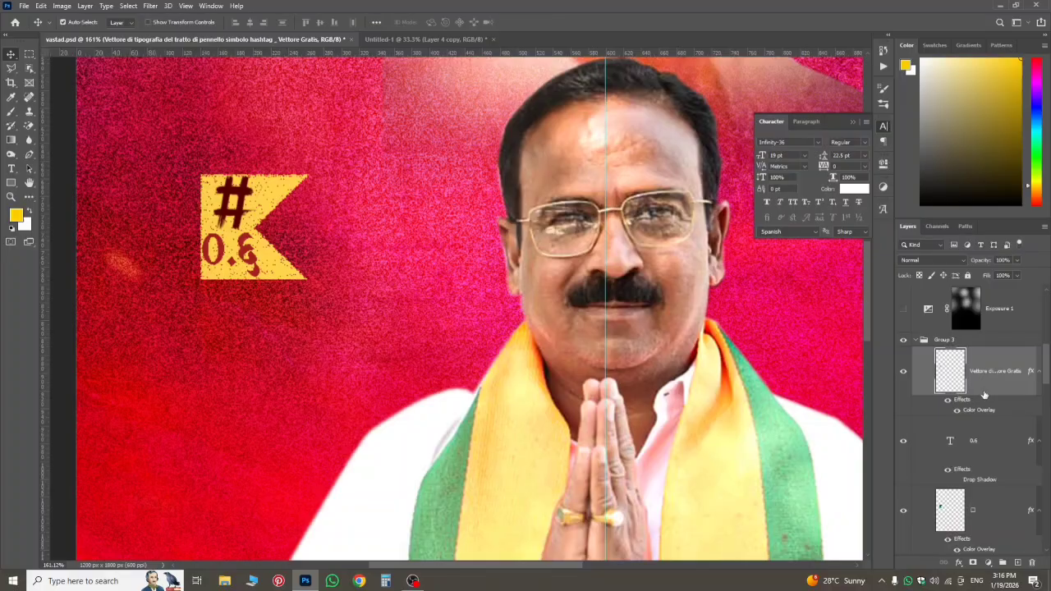
pyautogui.moveTo(984, 395); pyautogui.dragTo(408, 257)
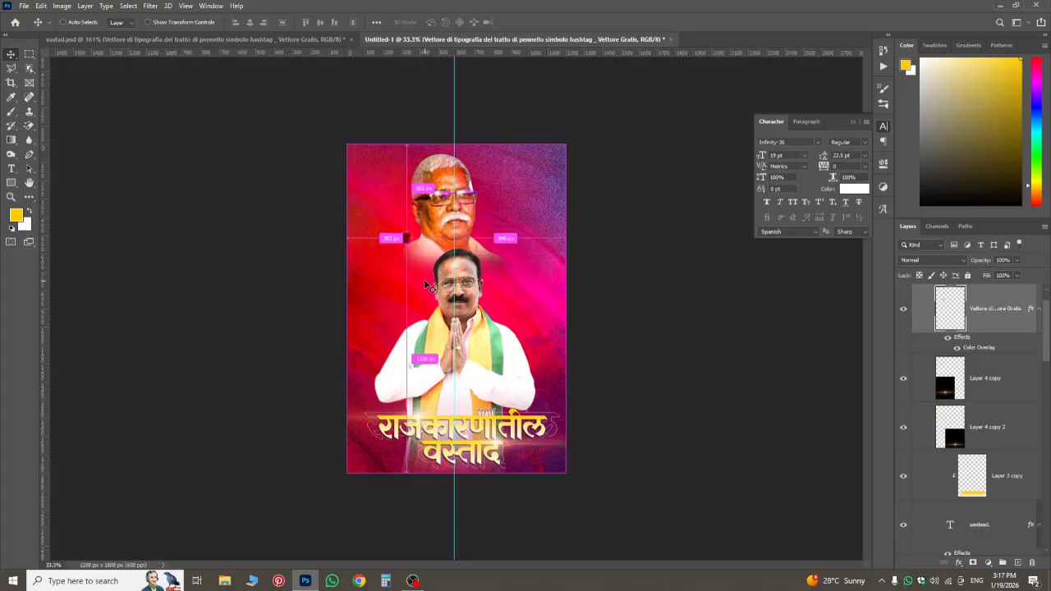
pyautogui.hotkey('ctrl', 't')
pyautogui.scroll(3, 394, 247)
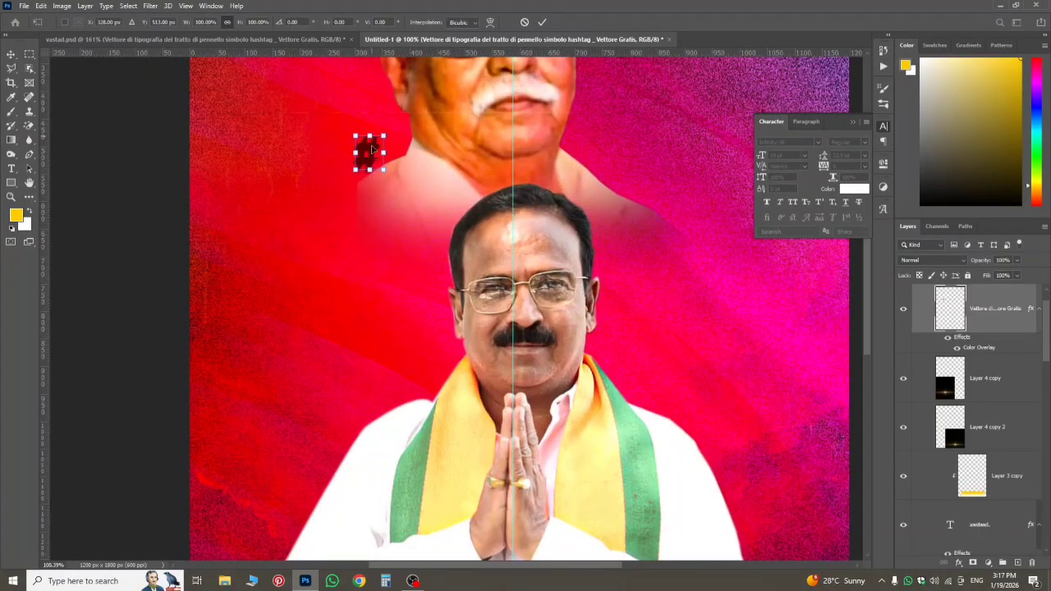
pyautogui.moveTo(372, 165); pyautogui.dragTo(306, 290)
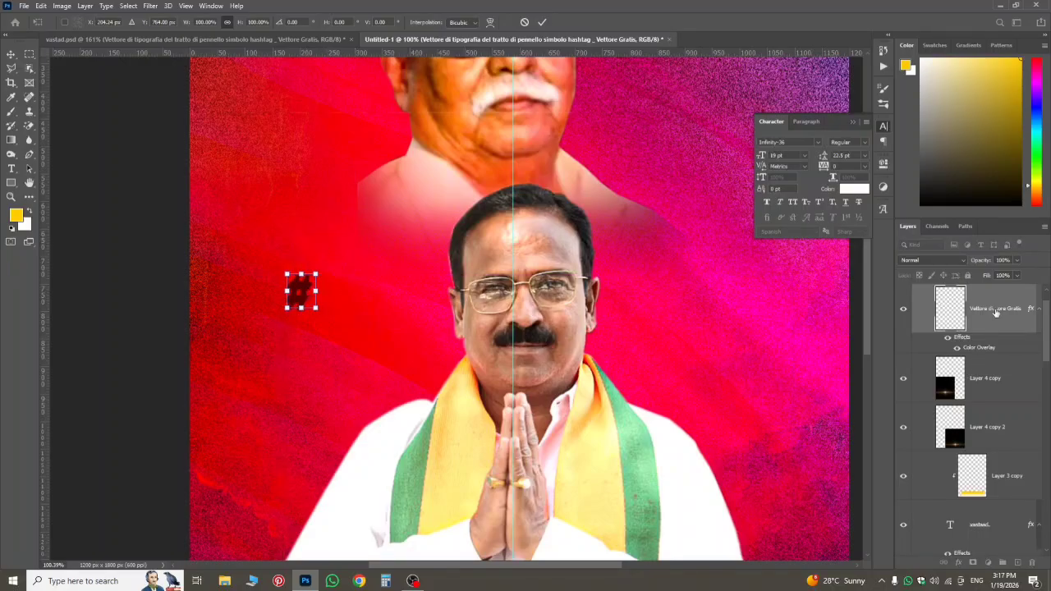
pyautogui.press('Return')
# - Copy the 0.६ text layer from vastad.psd into Untitled-1 and place it directly below the hashtag symbol
pyautogui.click(180, 40)
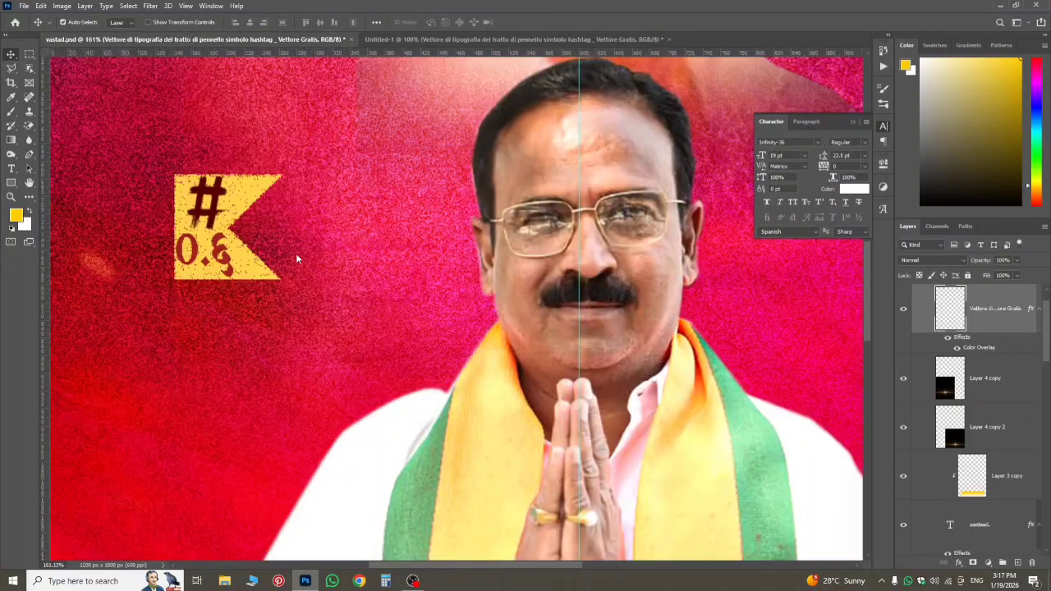
pyautogui.click(245, 257)
pyautogui.click(228, 252)
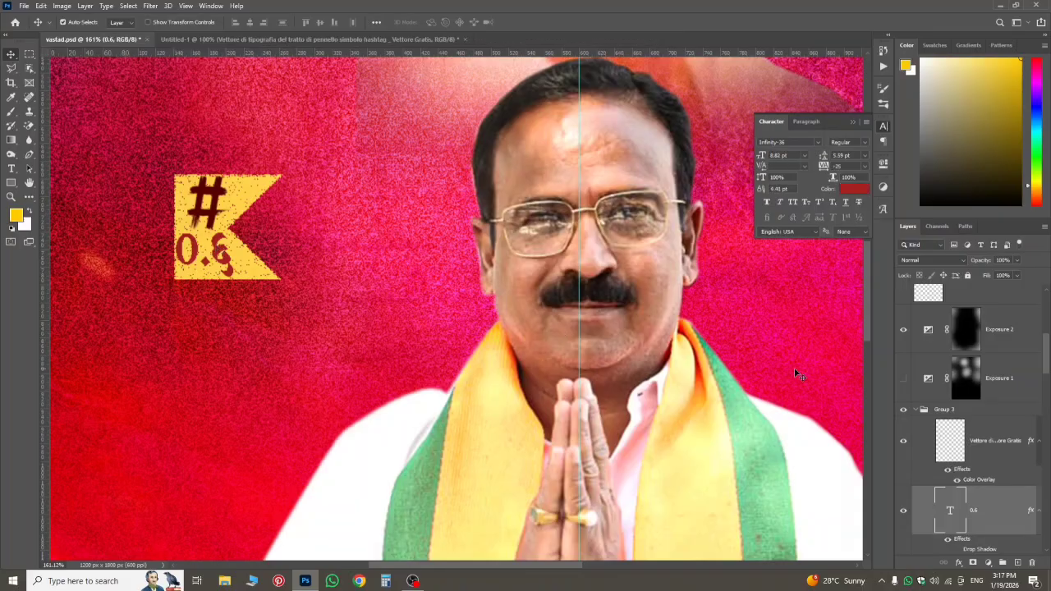
pyautogui.moveTo(981, 511); pyautogui.dragTo(304, 300)
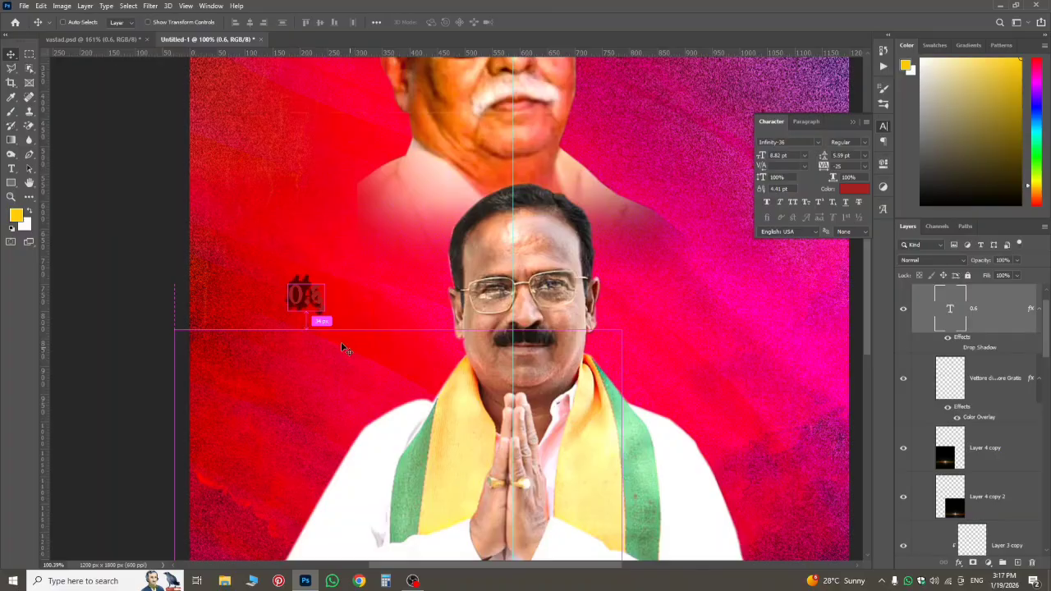
pyautogui.hotkey('ctrl', 't')
pyautogui.moveTo(306, 304); pyautogui.dragTo(323, 325)
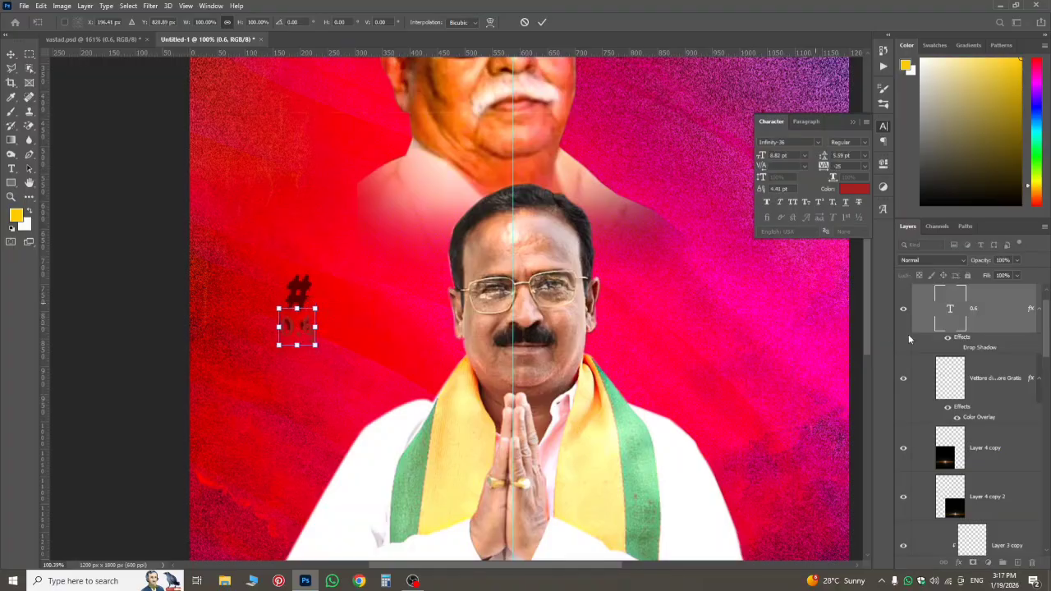
pyautogui.press('Return')
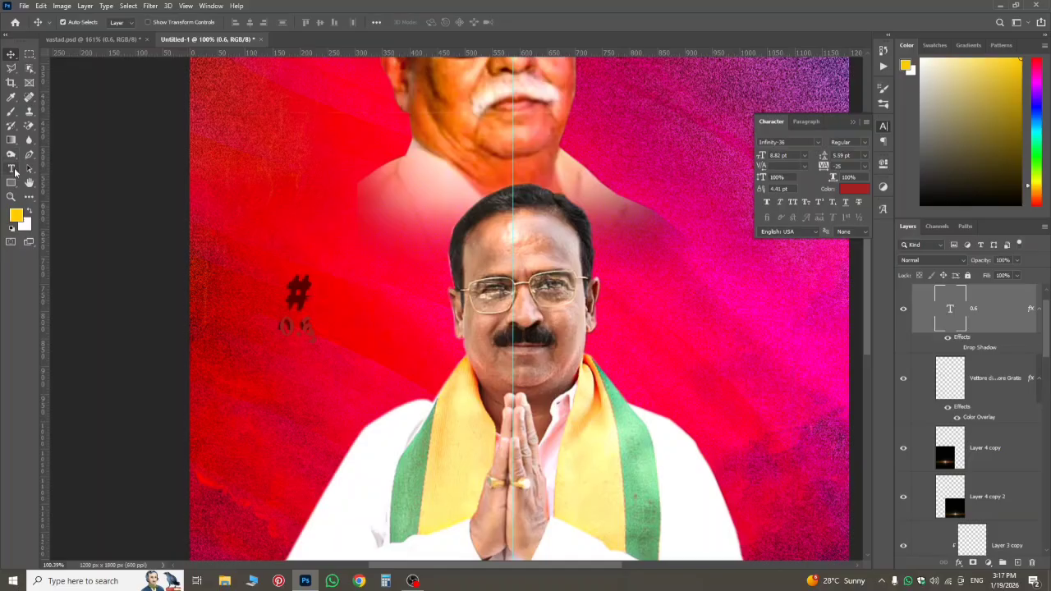
# - Draw a white square of about 203 px, stack it beneath the hashtag and 0.६ layers, and position it behind both
pyautogui.click(11, 181)
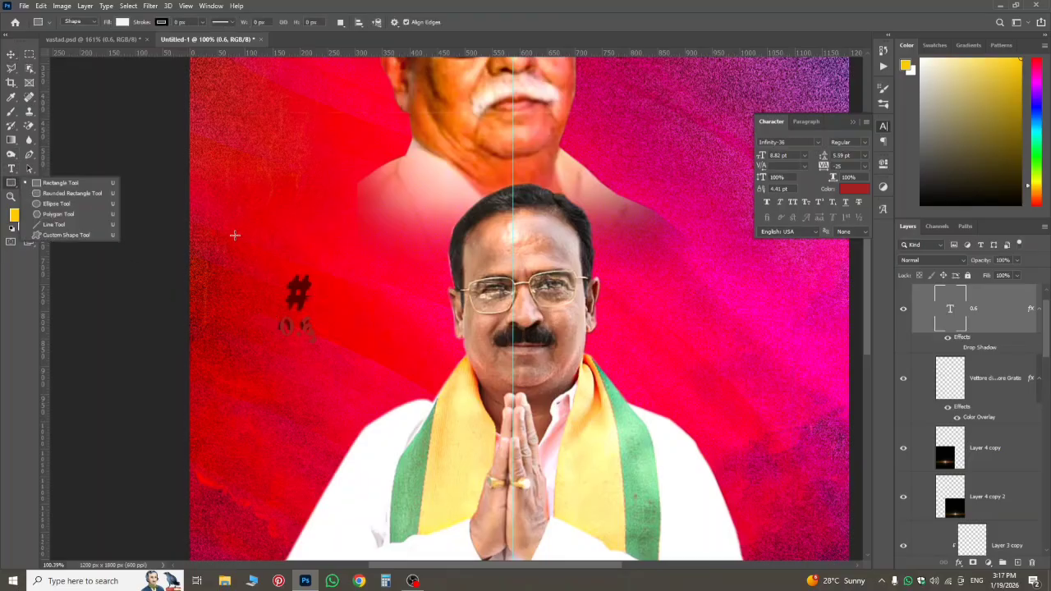
pyautogui.moveTo(235, 236); pyautogui.dragTo(346, 381)
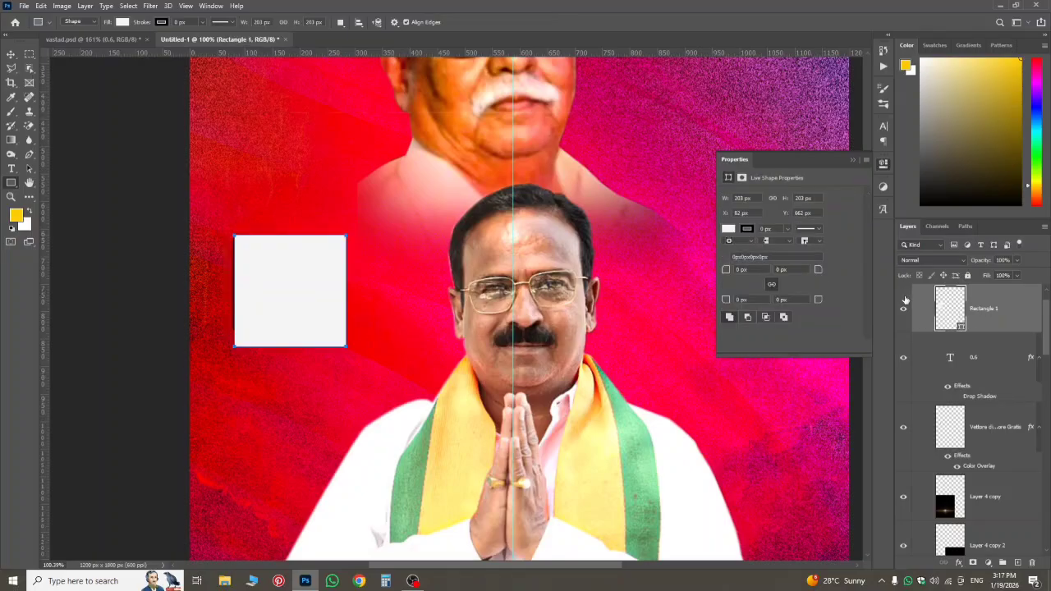
pyautogui.hotkey('ctrl', 't')
pyautogui.moveTo(304, 289)
pyautogui.mouseDown()
pyautogui.moveTo(301, 342)
pyautogui.moveTo(301, 305)
pyautogui.mouseUp()
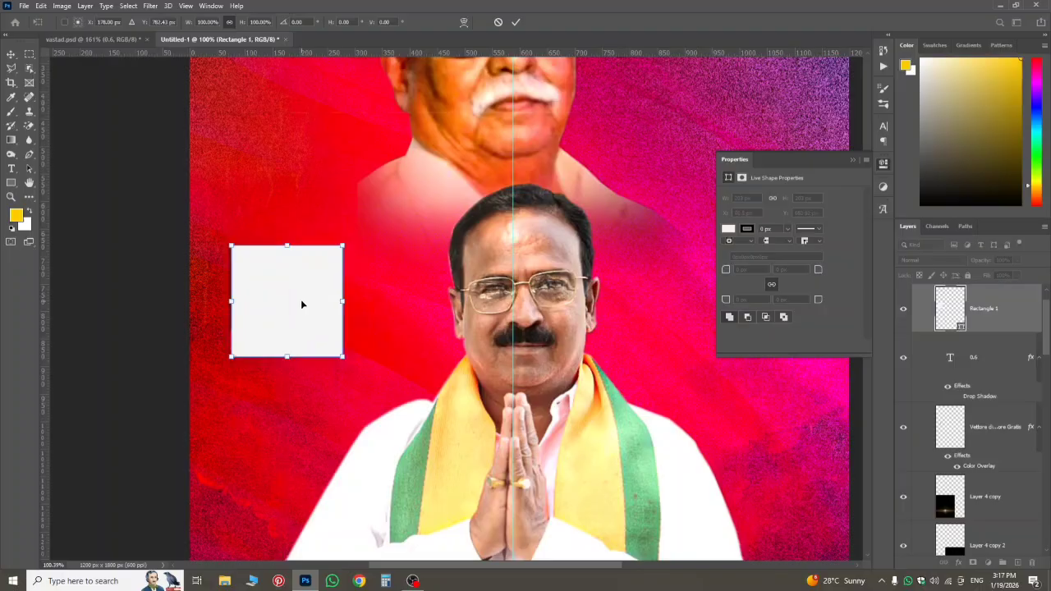
pyautogui.moveTo(1024, 312); pyautogui.dragTo(958, 470)
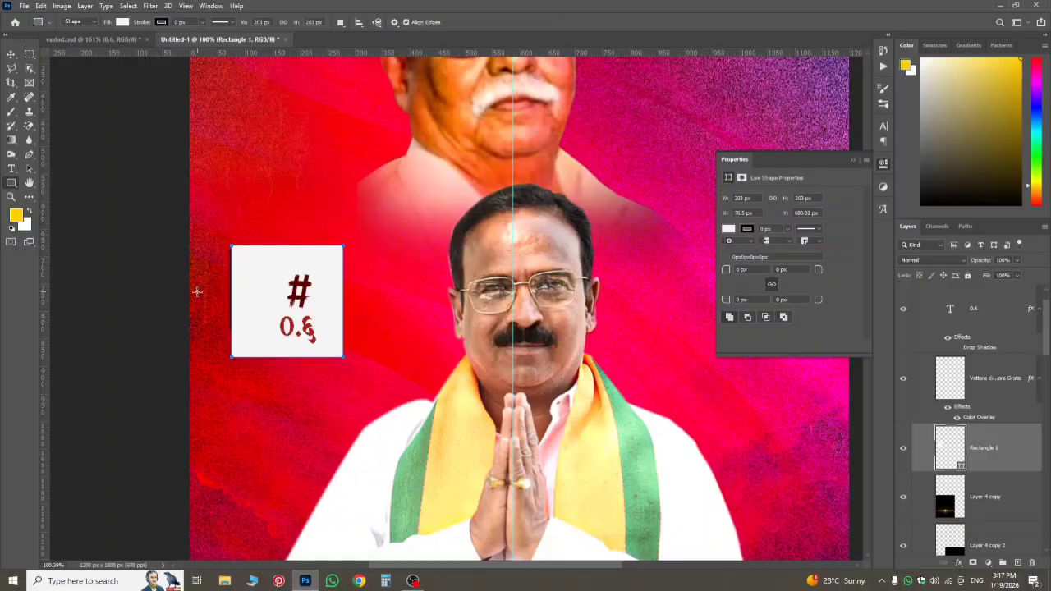
pyautogui.click(11, 55)
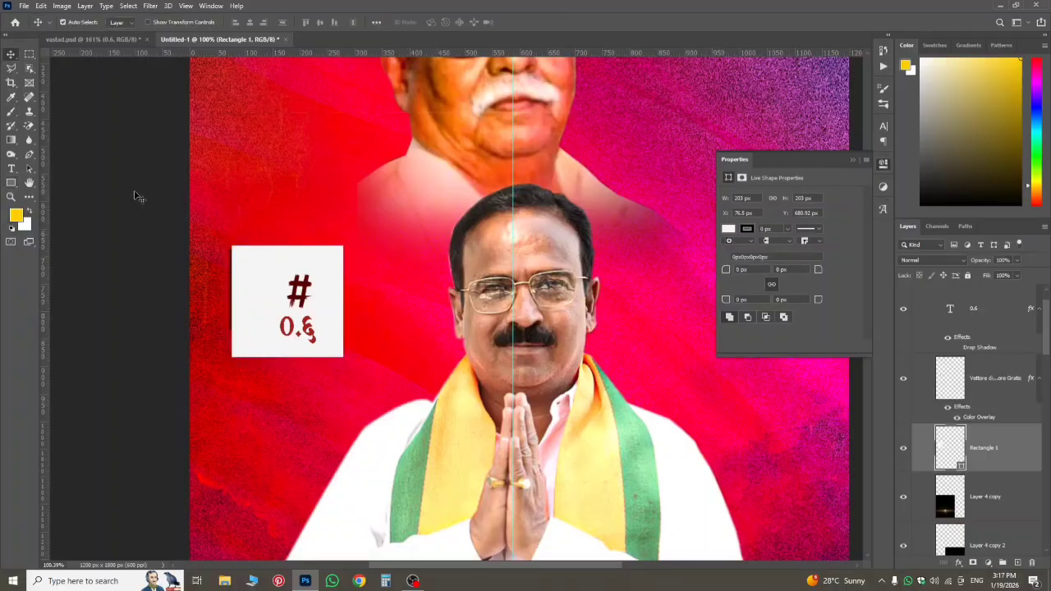
pyautogui.moveTo(254, 313); pyautogui.dragTo(264, 315)
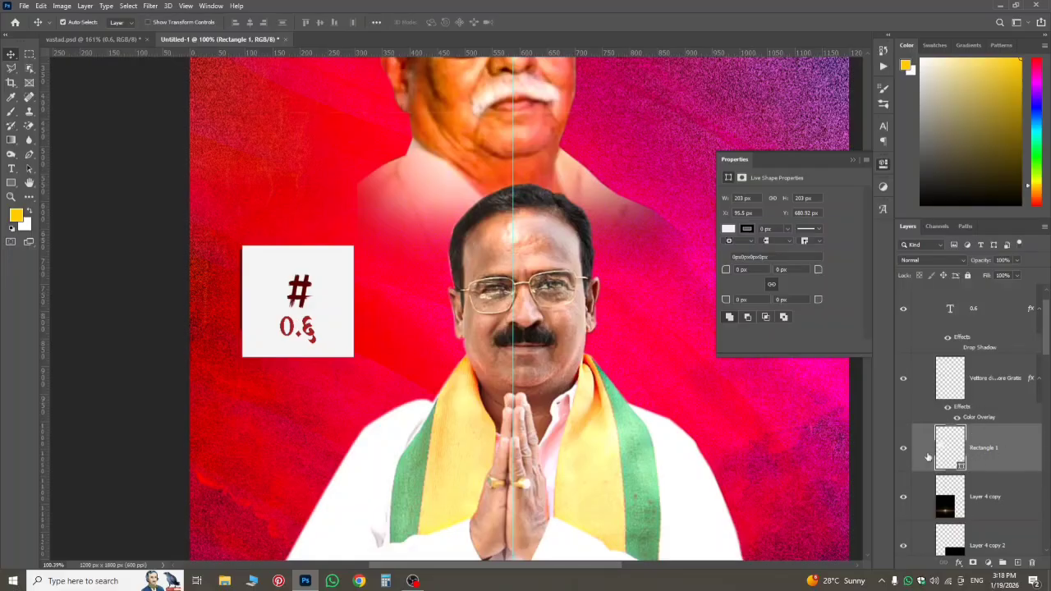
# - Fill the square with the recently used yellow and set its layer's blending mode to Dissolve
pyautogui.click(728, 229)
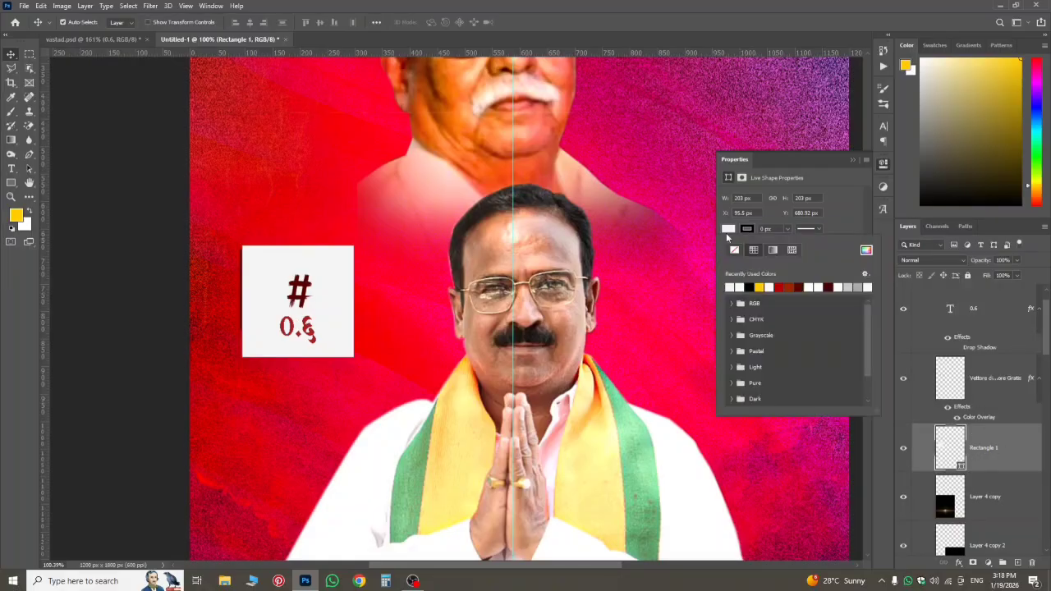
pyautogui.click(758, 287)
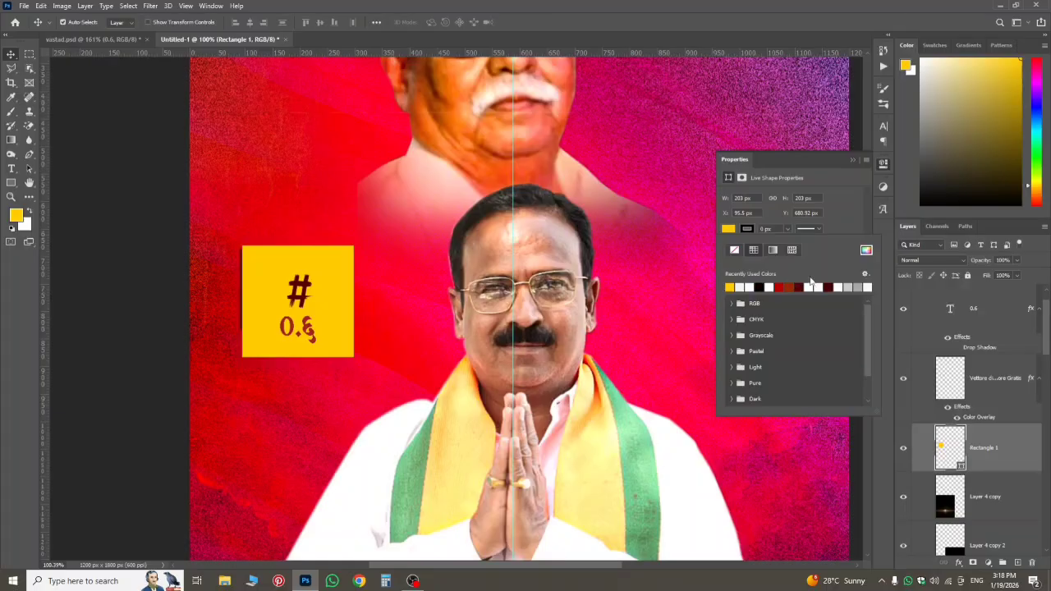
pyautogui.click(923, 262)
pyautogui.click(923, 262)
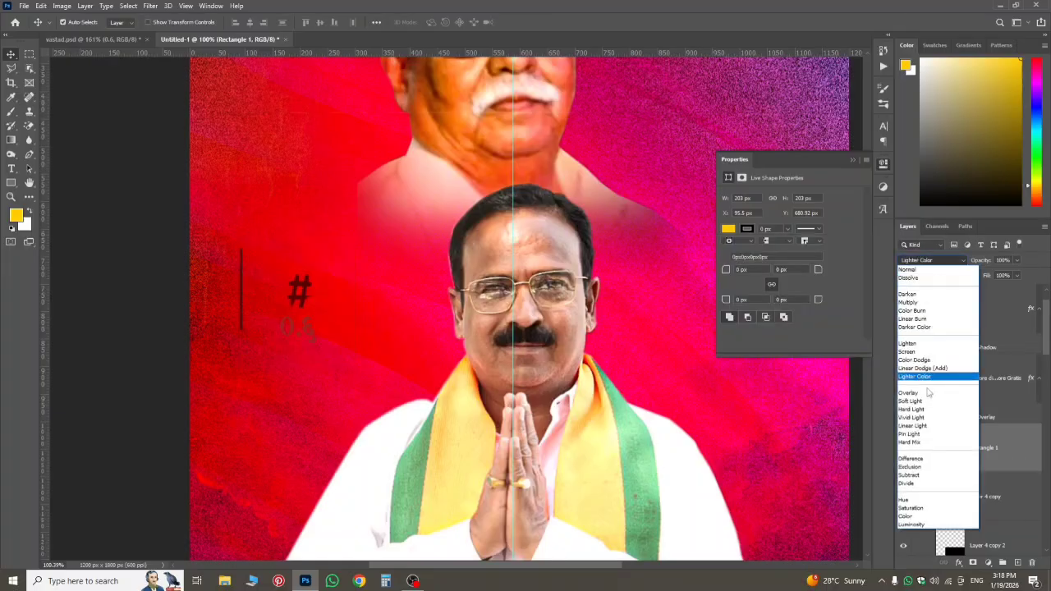
pyautogui.click(929, 395)
pyautogui.click(929, 261)
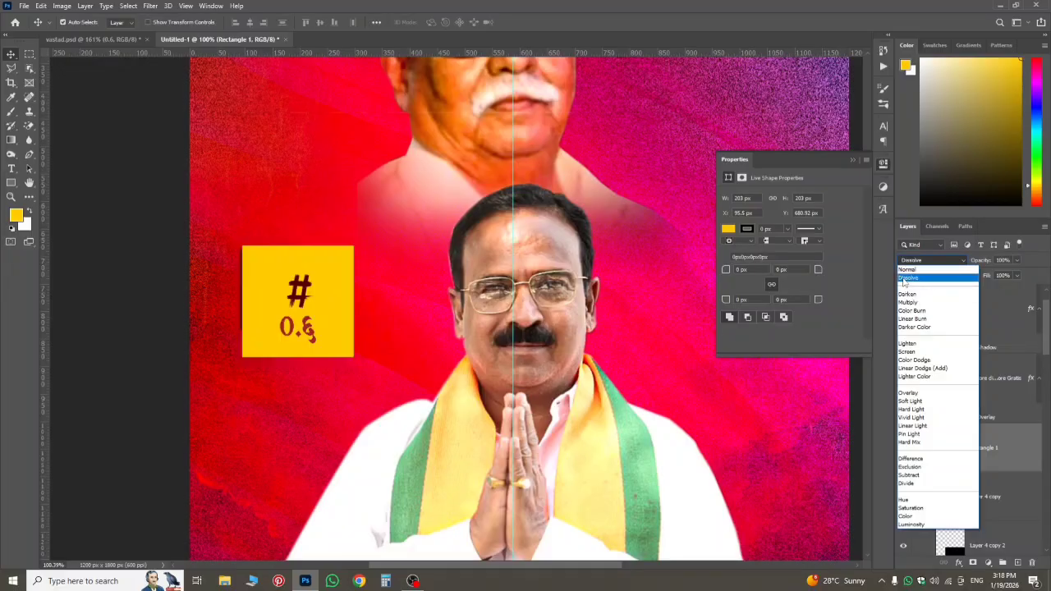
pyautogui.click(906, 278)
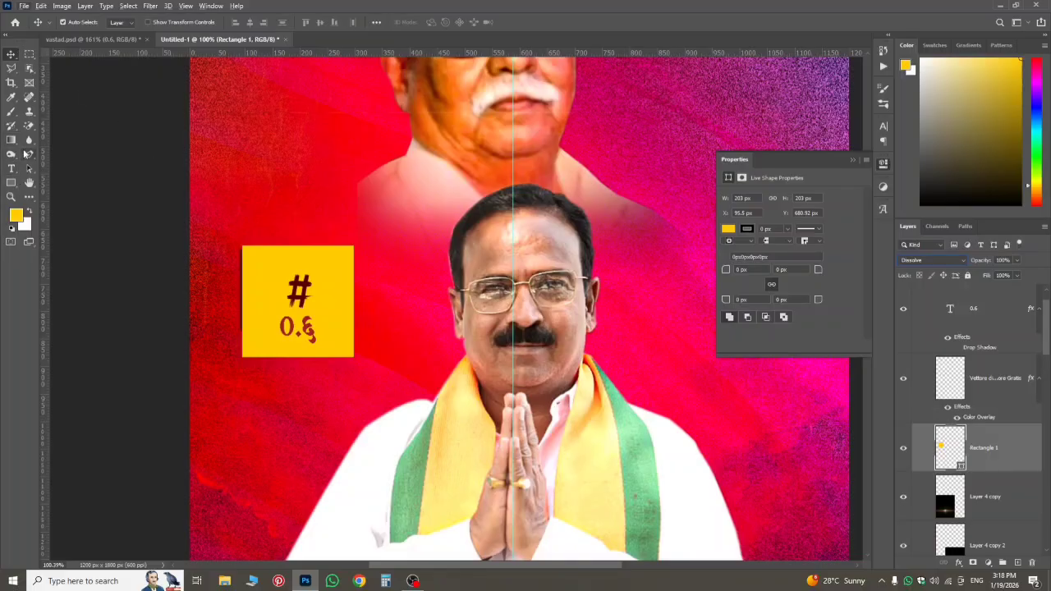
pyautogui.click(31, 155)
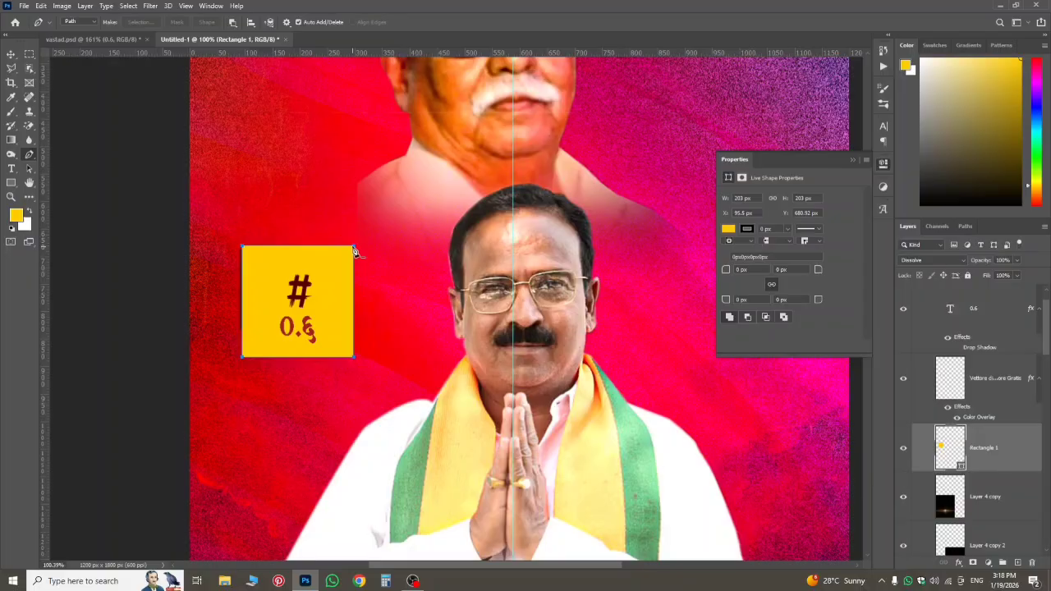
pyautogui.click(355, 251)
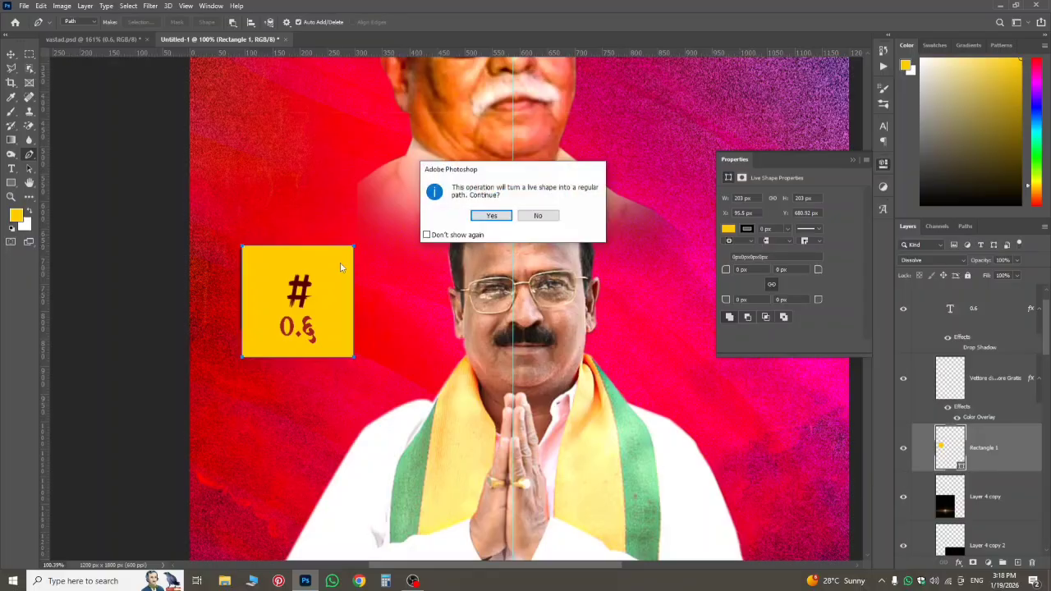
pyautogui.click(488, 217)
pyautogui.moveTo(348, 252); pyautogui.dragTo(318, 302)
pyautogui.hotkey('ctrl', 'z')
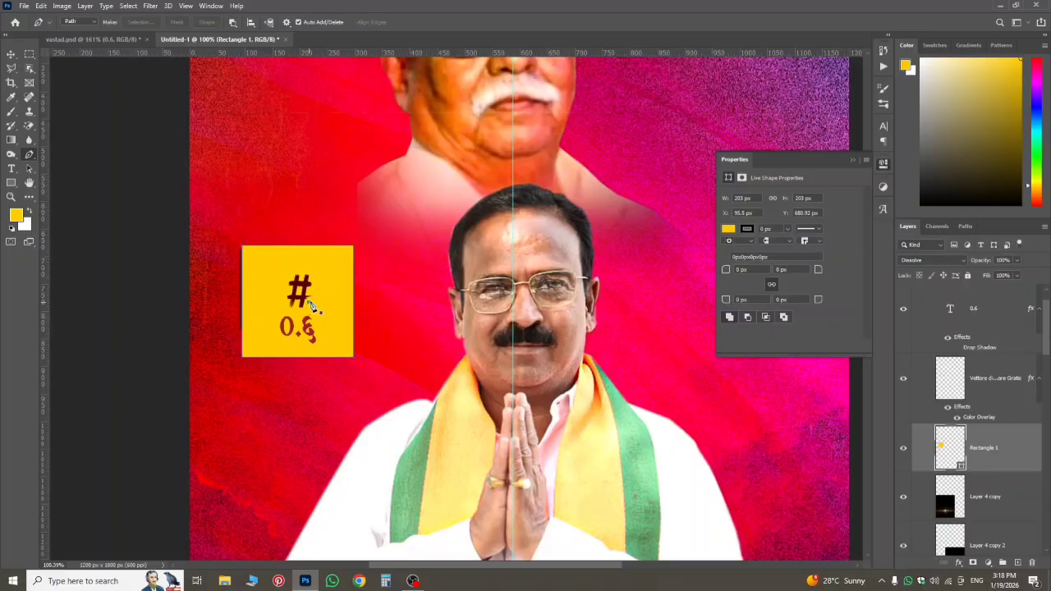
# - Cut a triangular notch into the yellow square's right side with the Pen tool to form a swallowtail flag
pyautogui.click(352, 251)
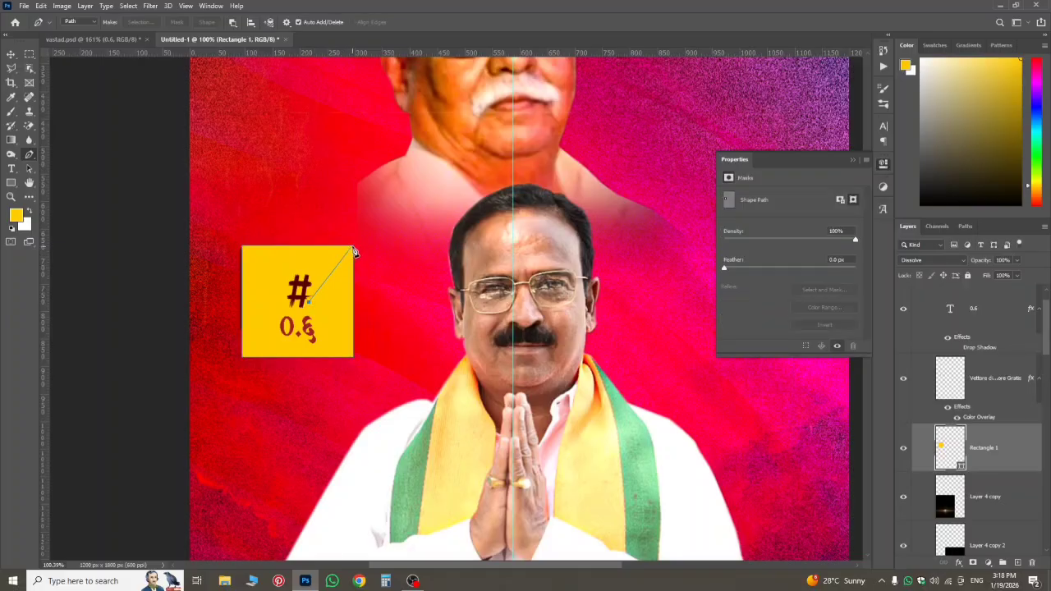
pyautogui.click(353, 359)
pyautogui.click(310, 303)
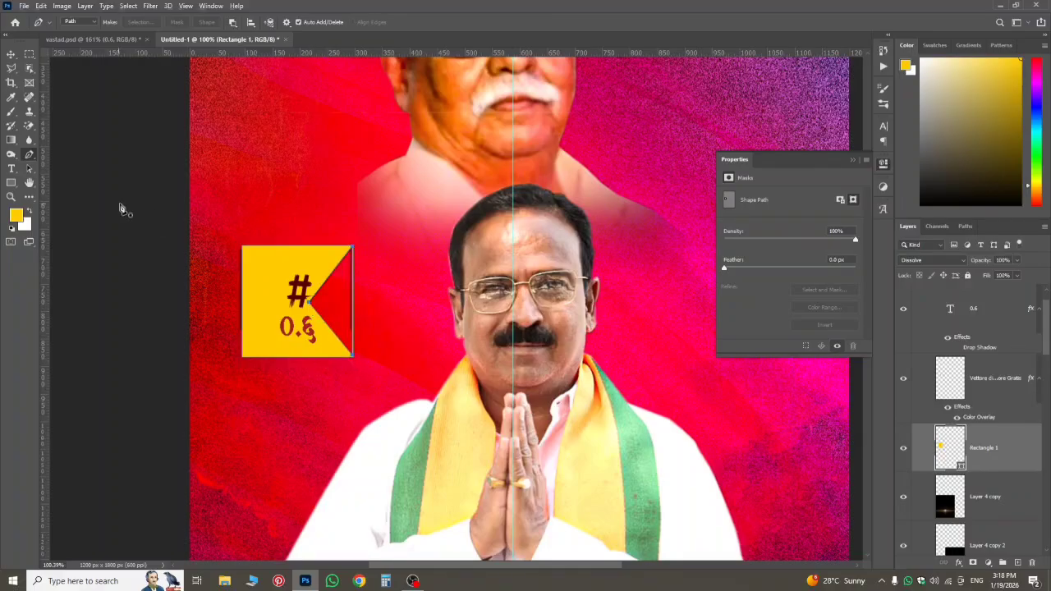
pyautogui.scroll(5, 283, 305)
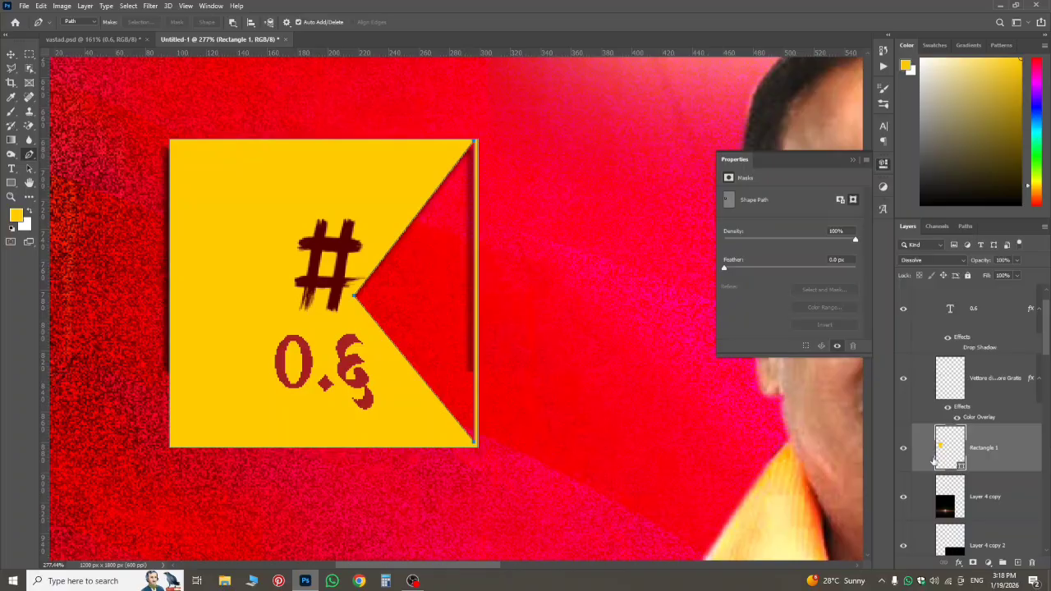
pyautogui.click(986, 496)
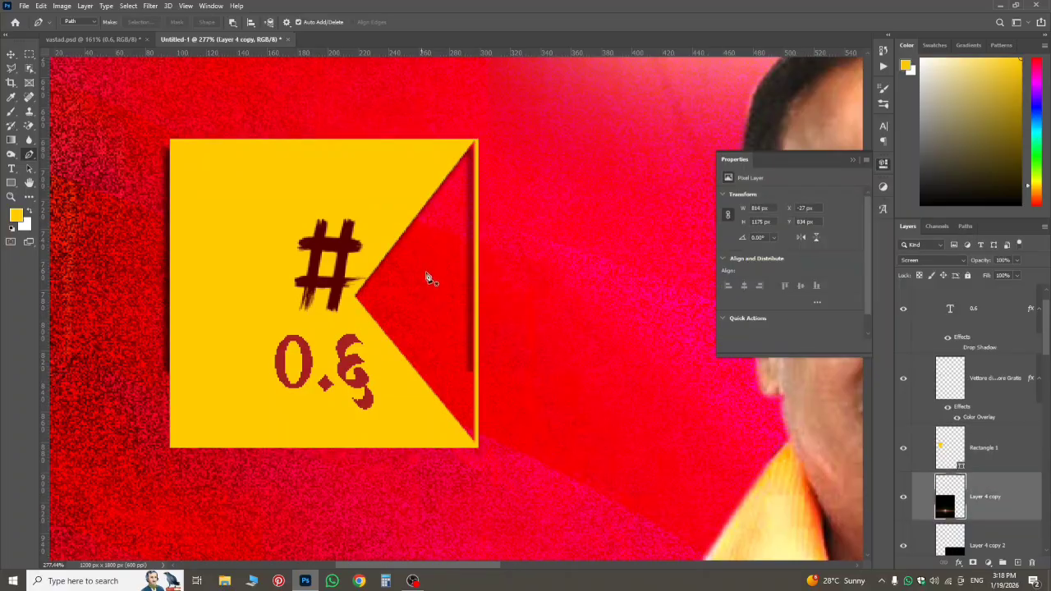
pyautogui.scroll(2, 450, 246)
pyautogui.click(976, 458)
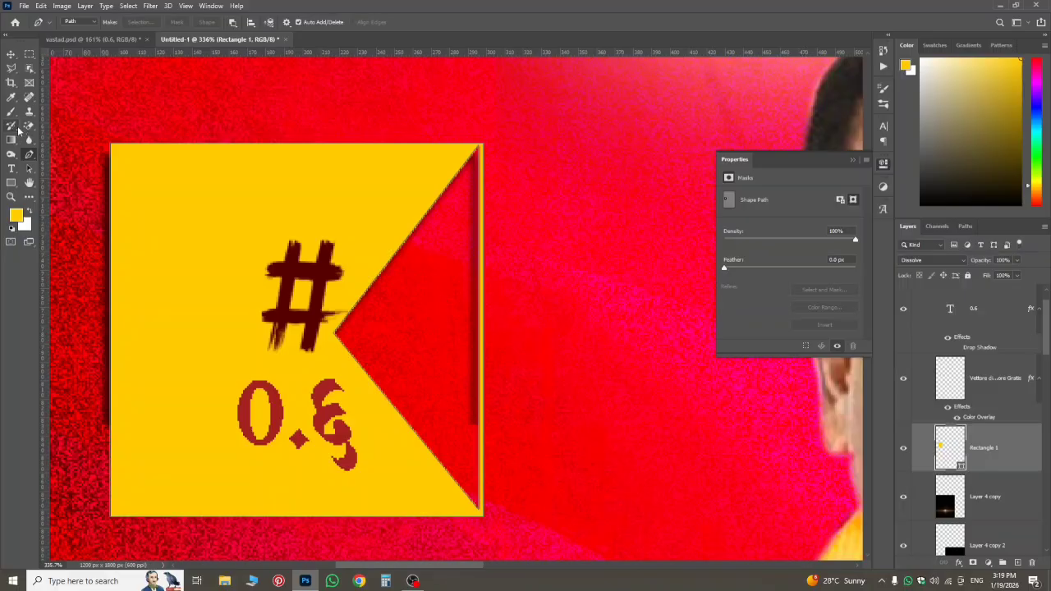
# - Rasterize the yellow flag shape and erase the thin leftover strip along its notched right edge with the Eraser tool
pyautogui.click(28, 125)
pyautogui.rightClick(29, 126)
pyautogui.click(74, 125)
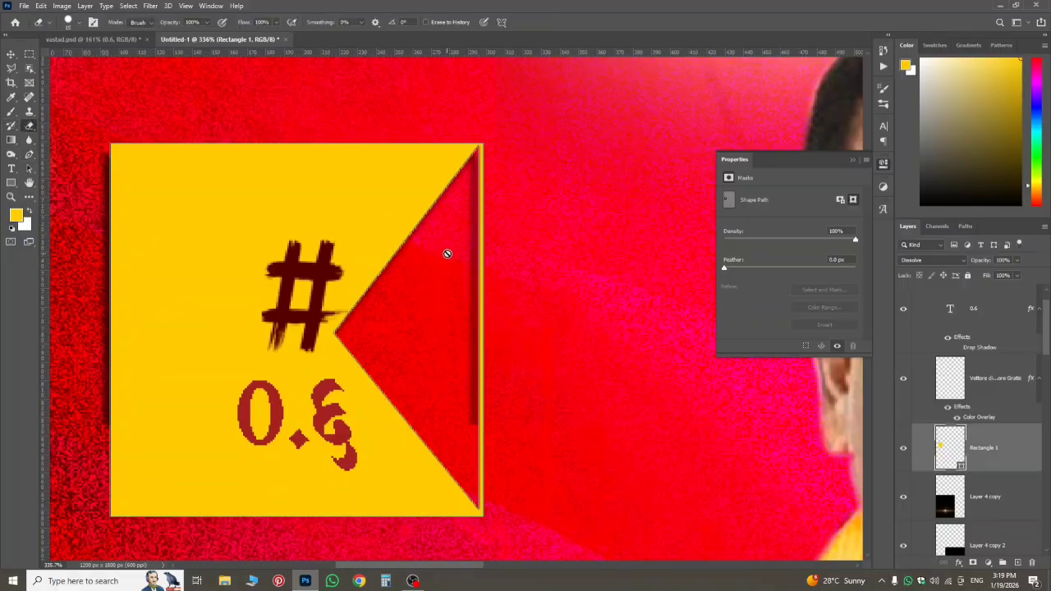
pyautogui.click(530, 295)
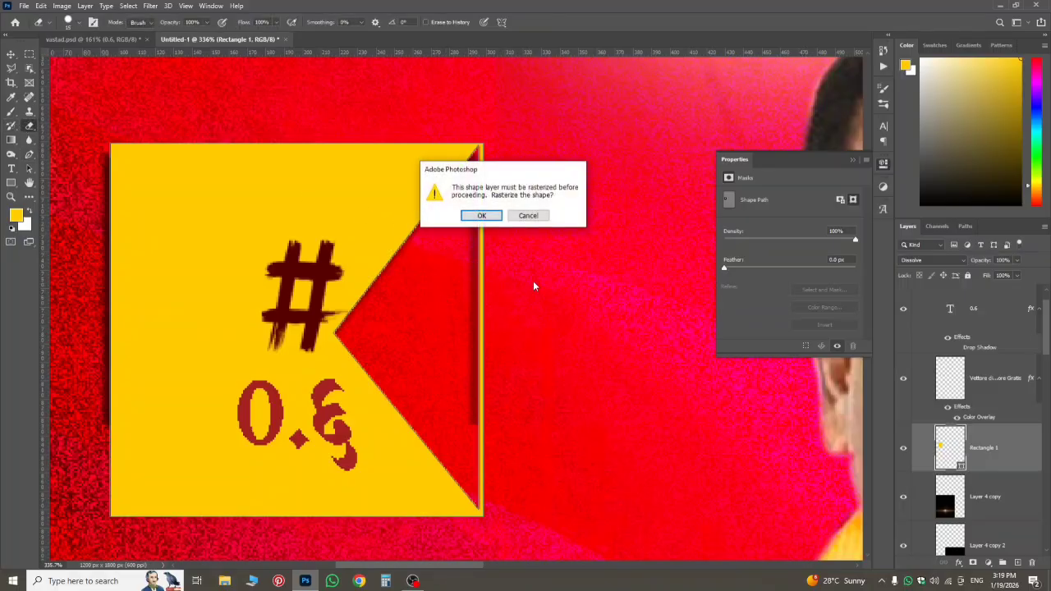
pyautogui.click(481, 216)
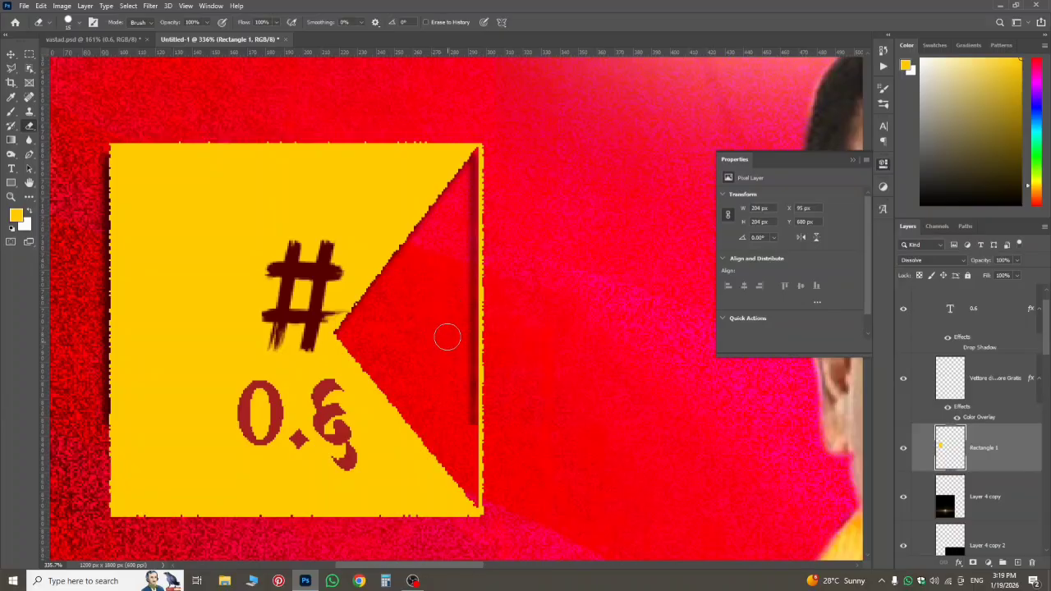
pyautogui.moveTo(488, 310)
pyautogui.mouseDown()
pyautogui.moveTo(505, 418)
pyautogui.moveTo(534, 482)
pyautogui.mouseUp()
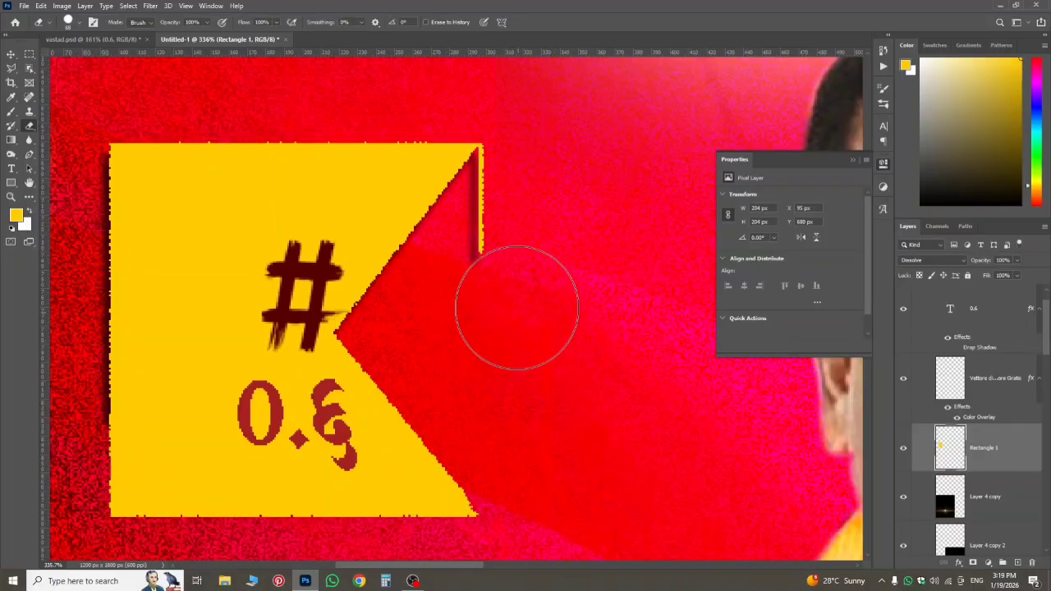
pyautogui.moveTo(500, 246)
pyautogui.mouseDown()
pyautogui.moveTo(511, 206)
pyautogui.moveTo(545, 170)
pyautogui.moveTo(537, 176)
pyautogui.moveTo(532, 148)
pyautogui.mouseUp()
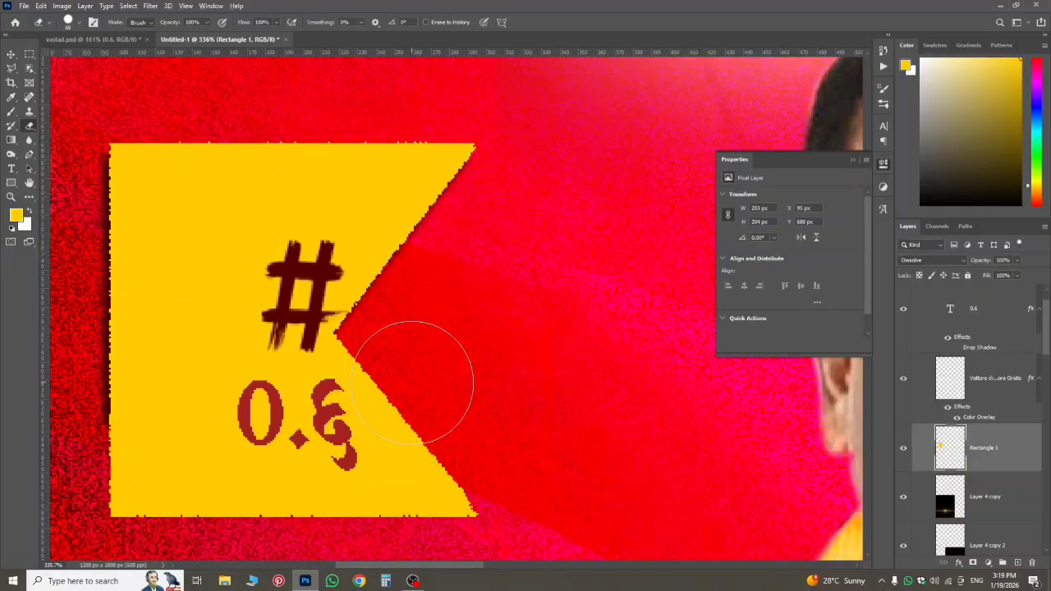
# - Set the flag layer's blending mode to Pin Light
pyautogui.scroll(-5, 413, 382)
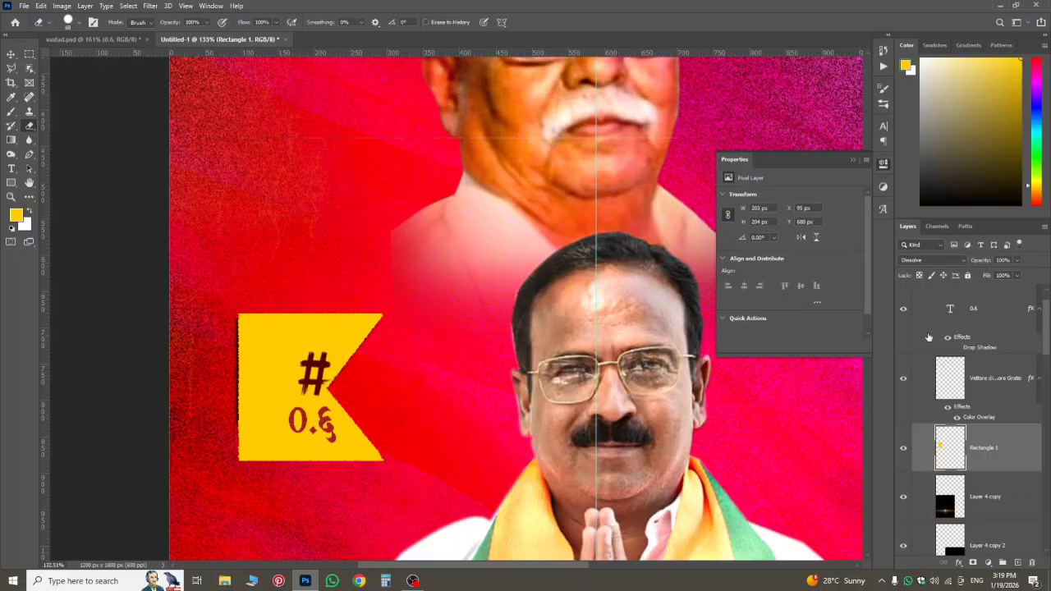
pyautogui.click(917, 261)
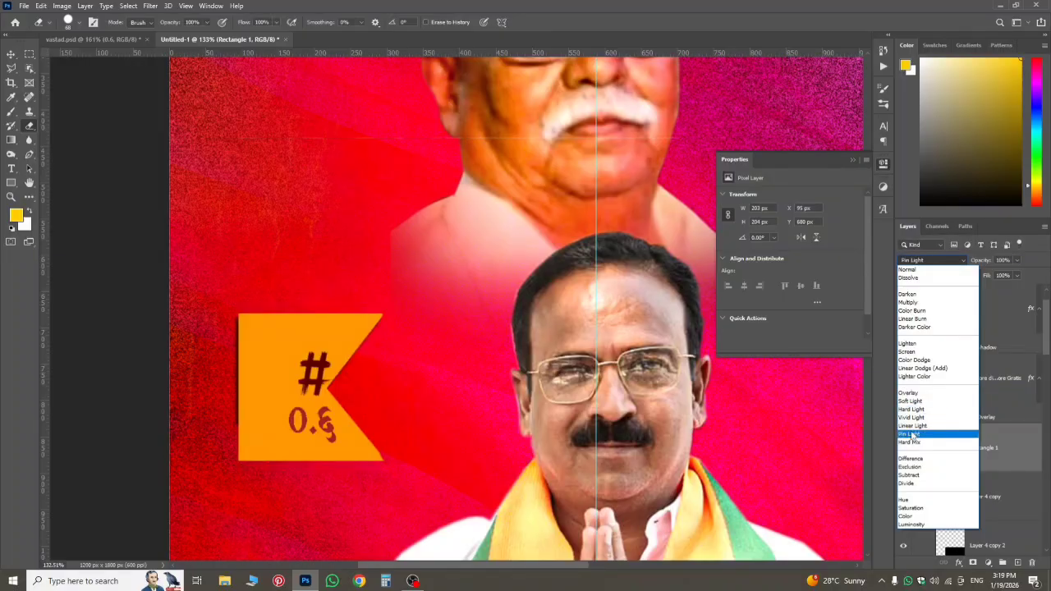
pyautogui.click(911, 436)
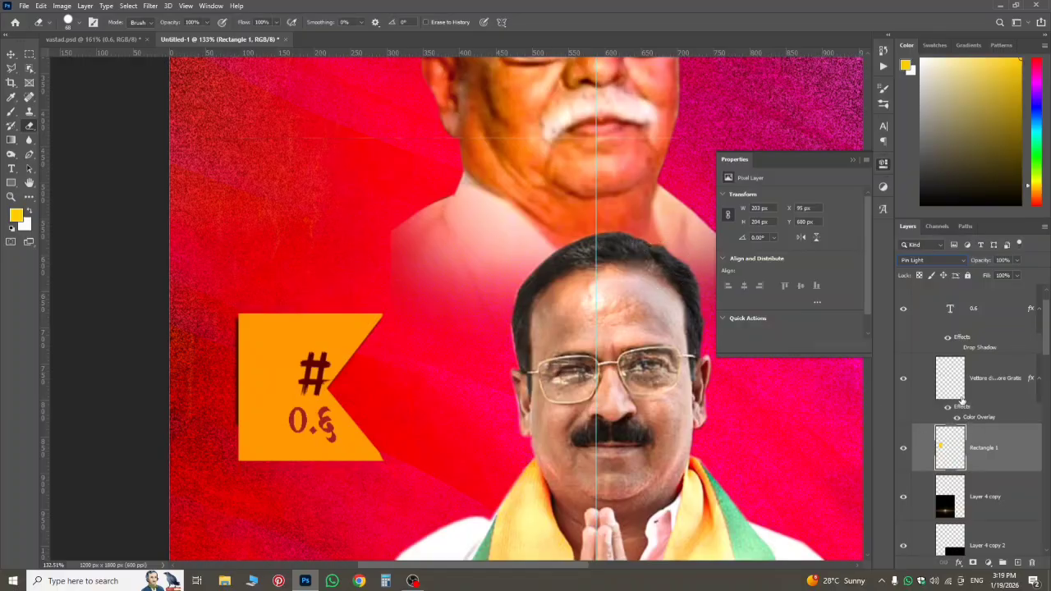
# - Apply a Color Overlay in yellow #ffd800 to the flag layer
pyautogui.click(959, 563)
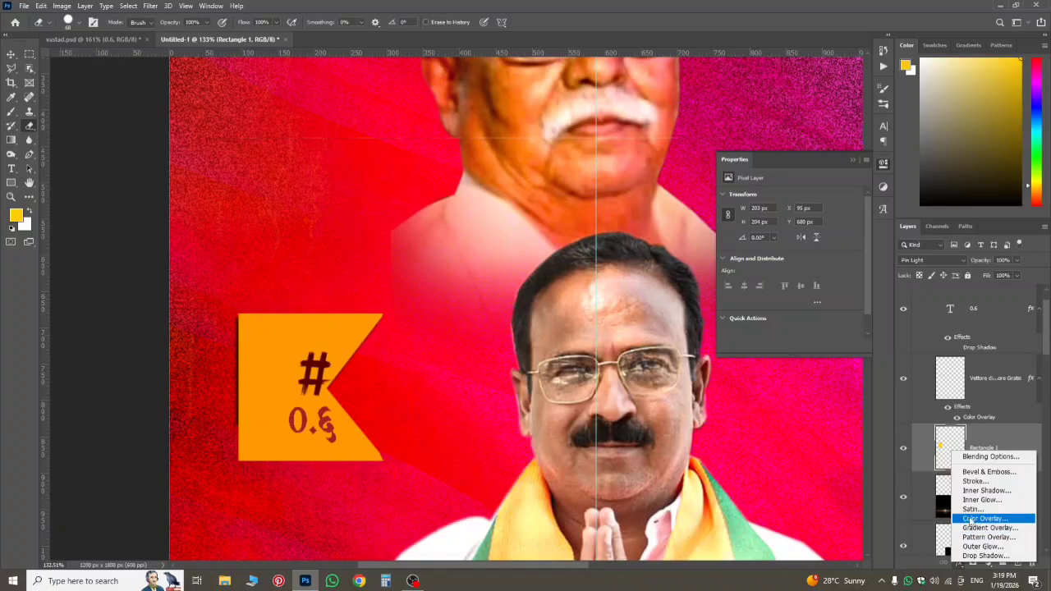
pyautogui.click(985, 518)
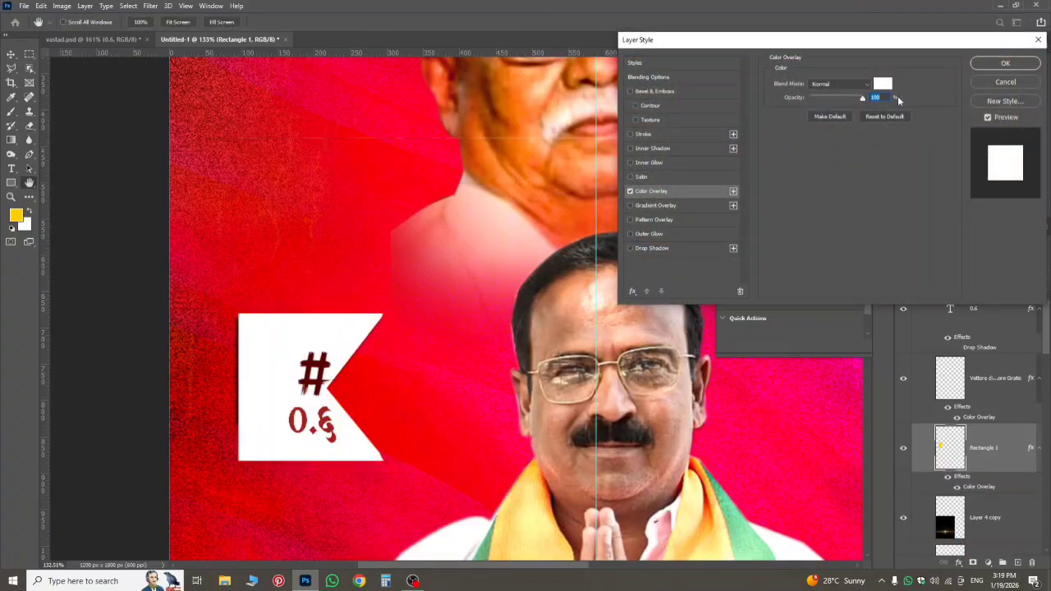
pyautogui.click(884, 85)
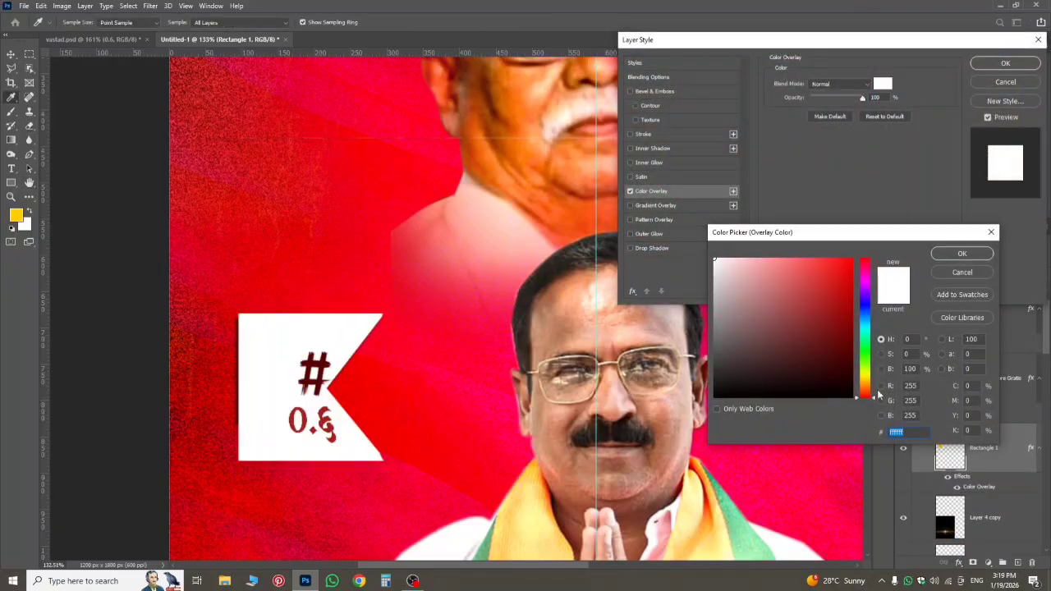
pyautogui.moveTo(868, 381)
pyautogui.mouseDown()
pyautogui.moveTo(868, 312)
pyautogui.moveTo(887, 273)
pyautogui.moveTo(875, 376)
pyautogui.mouseUp()
pyautogui.moveTo(832, 289); pyautogui.dragTo(903, 238)
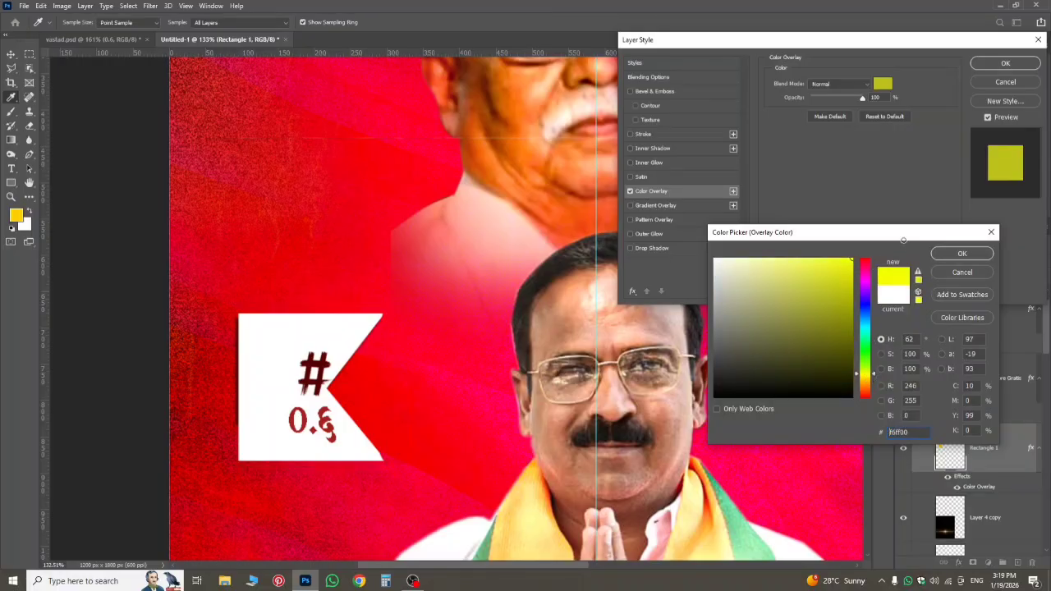
pyautogui.moveTo(864, 376); pyautogui.dragTo(875, 383)
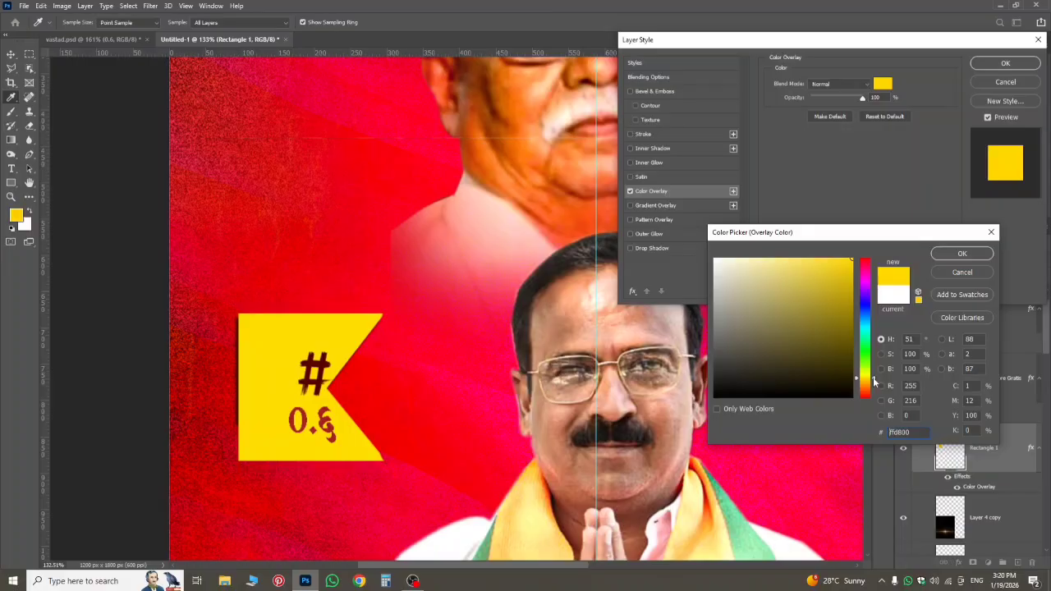
pyautogui.click(961, 253)
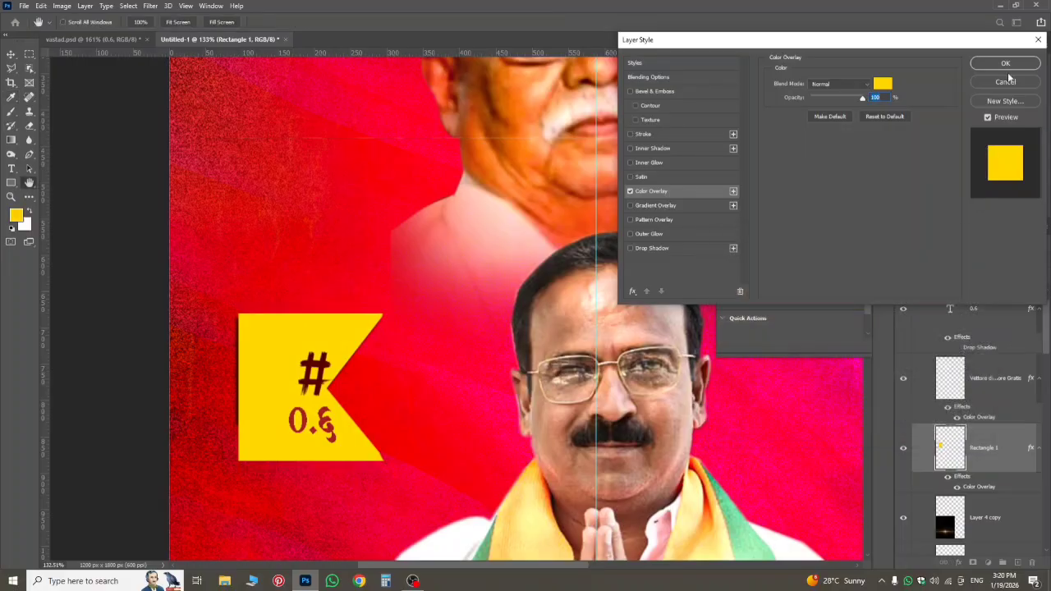
pyautogui.click(1005, 63)
# - Scale the yellow flag down to about 138 px square so that it fits closely around the hashtag and 0.६
pyautogui.scroll(-1, 703, 304)
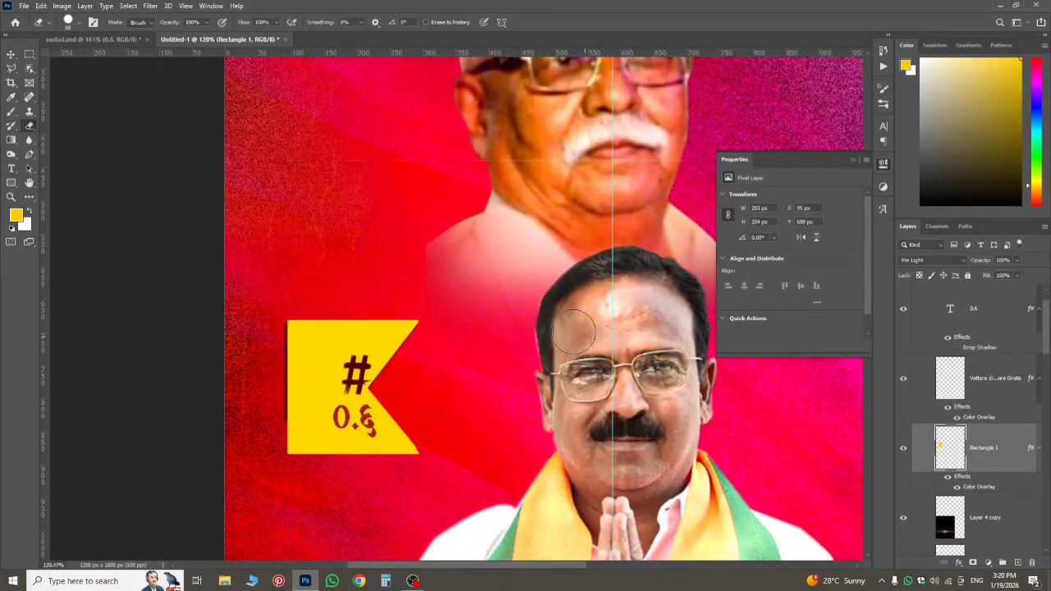
pyautogui.hotkey('ctrl', 't')
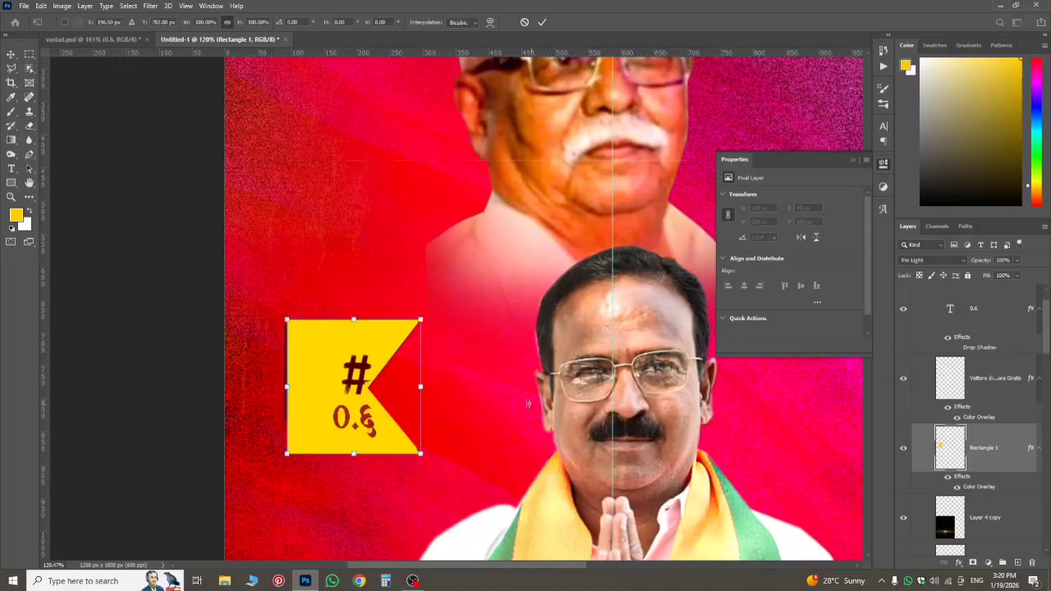
pyautogui.moveTo(422, 387)
pyautogui.mouseDown()
pyautogui.moveTo(384, 402)
pyautogui.moveTo(409, 395)
pyautogui.mouseUp()
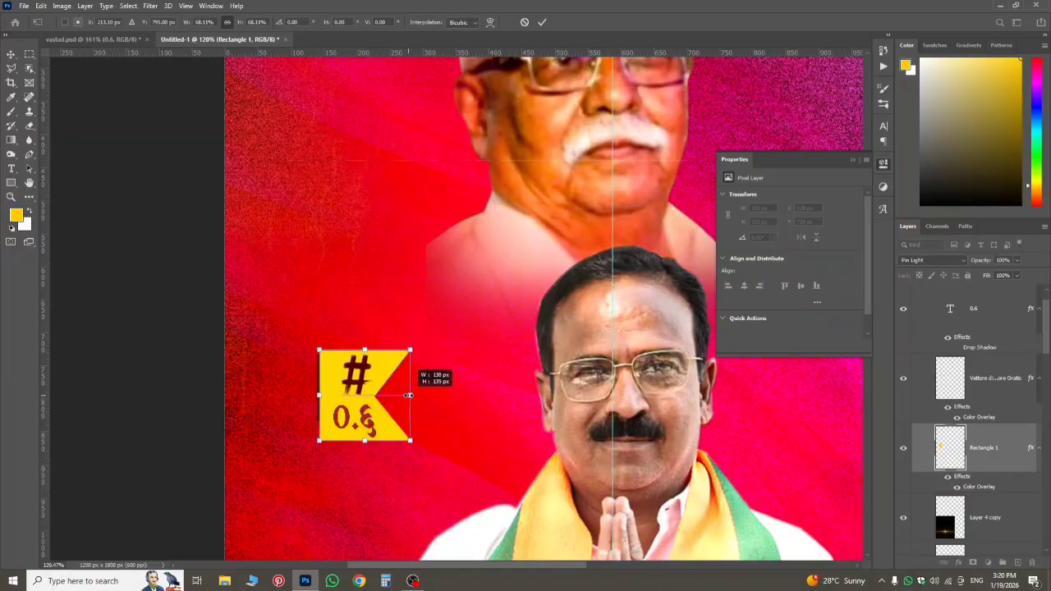
pyautogui.press('Return')
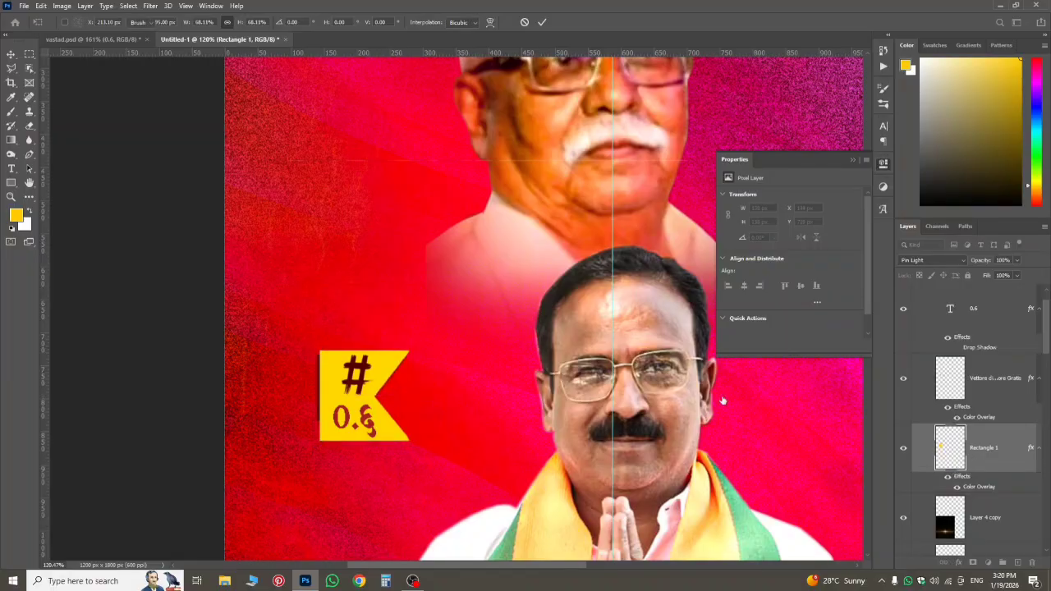
pyautogui.scroll(-10, 522, 341)
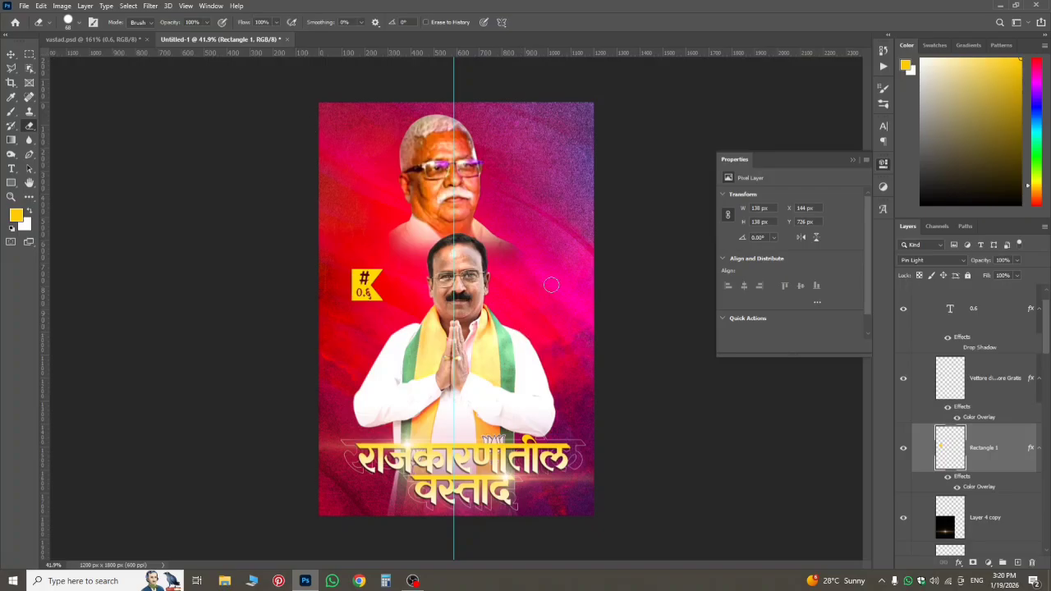
# - Copy the two header layers, the GBGD branding and the phone number, from vastad.psd into Untitled-1
pyautogui.click(121, 38)
pyautogui.scroll(-8, 299, 238)
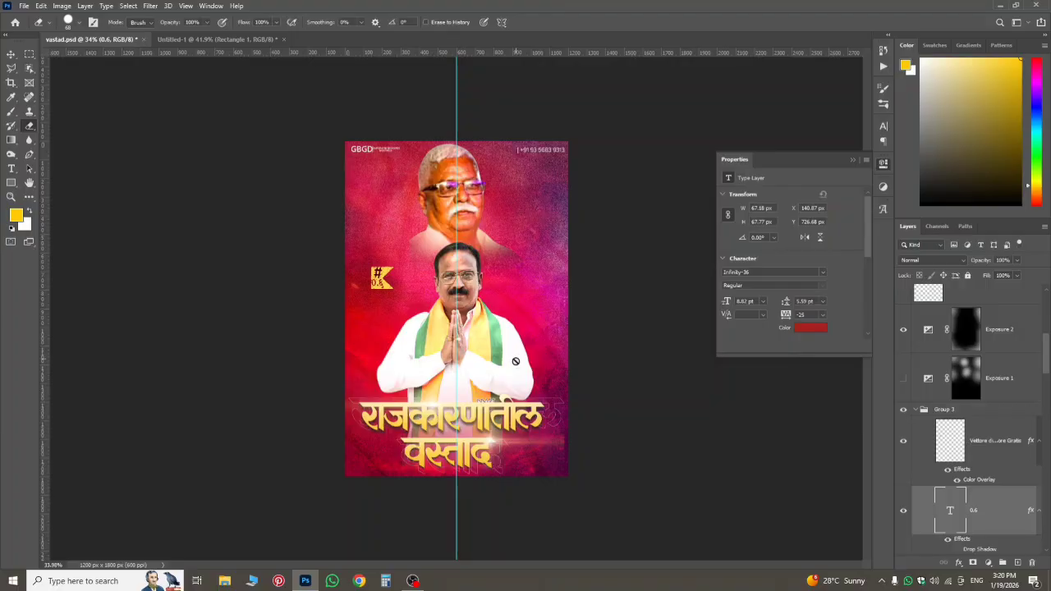
pyautogui.scroll(5, 515, 362)
pyautogui.scroll(2, 576, 322)
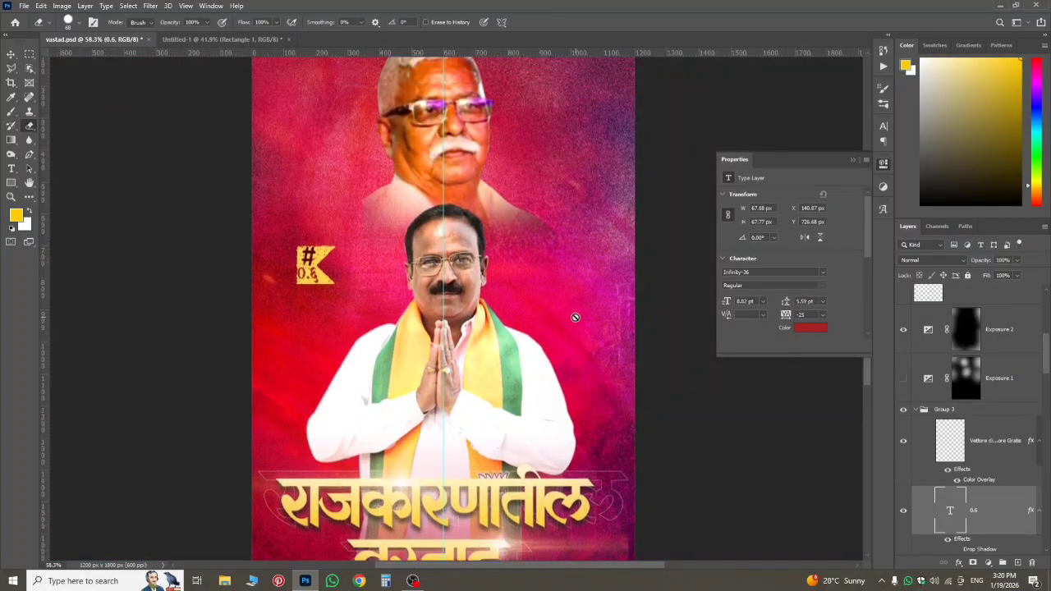
pyautogui.scroll(-2, 575, 312)
pyautogui.scroll(3, 534, 260)
pyautogui.scroll(3, 448, 212)
pyautogui.scroll(2, 452, 216)
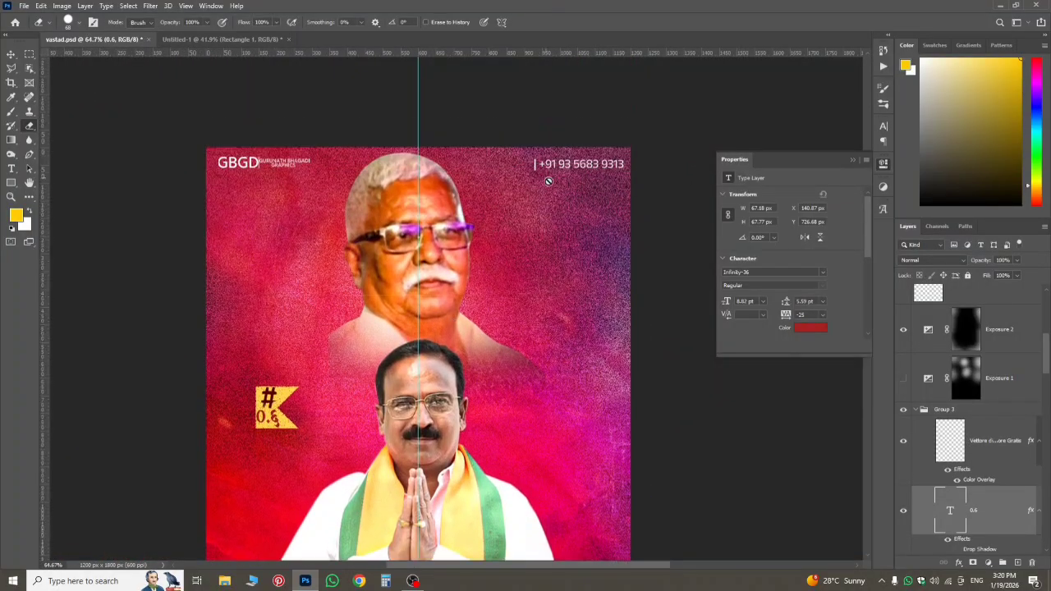
pyautogui.scroll(2, 556, 176)
pyautogui.scroll(-2, 423, 189)
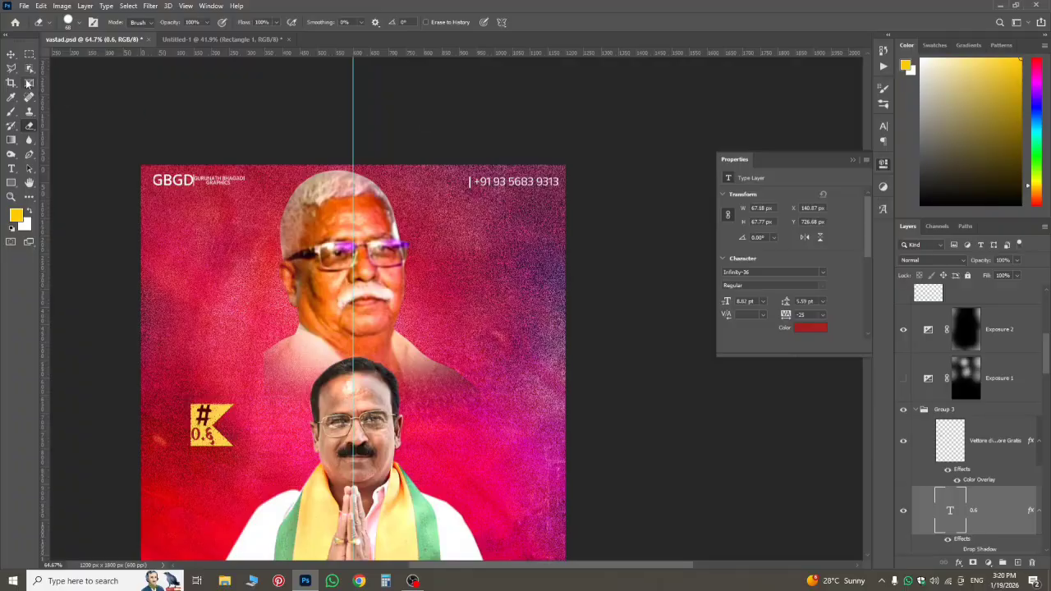
pyautogui.click(11, 54)
pyautogui.scroll(3, 170, 177)
pyautogui.click(170, 176)
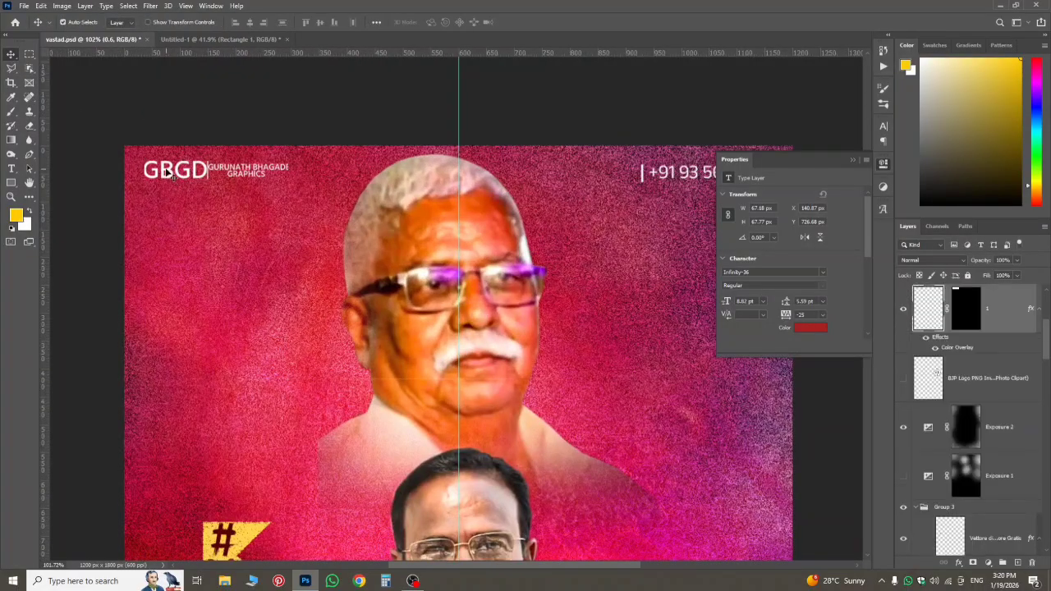
pyautogui.keyDown('shift'); pyautogui.click(988, 353); pyautogui.keyUp('shift')
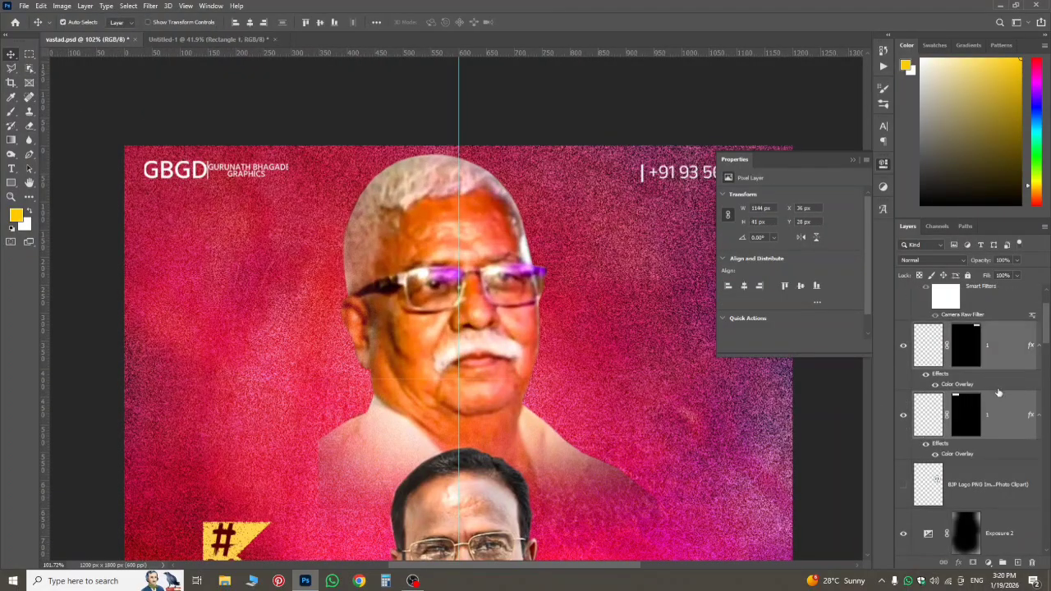
pyautogui.moveTo(988, 353); pyautogui.dragTo(418, 286)
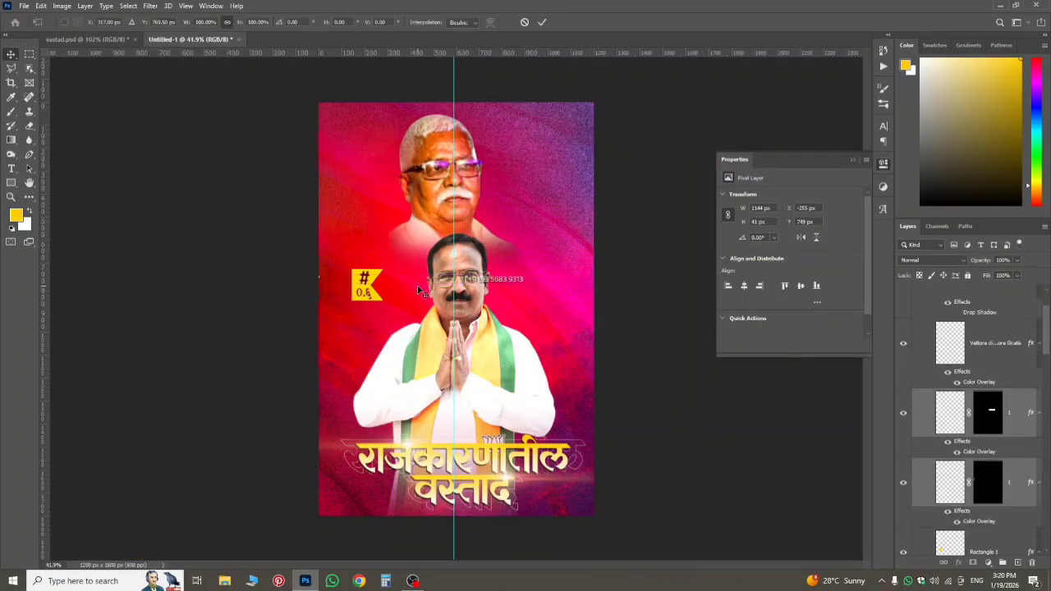
# - Move both header layers to the poster's top edge, with the branding at left and the phone number at right
pyautogui.hotkey('ctrl', 't')
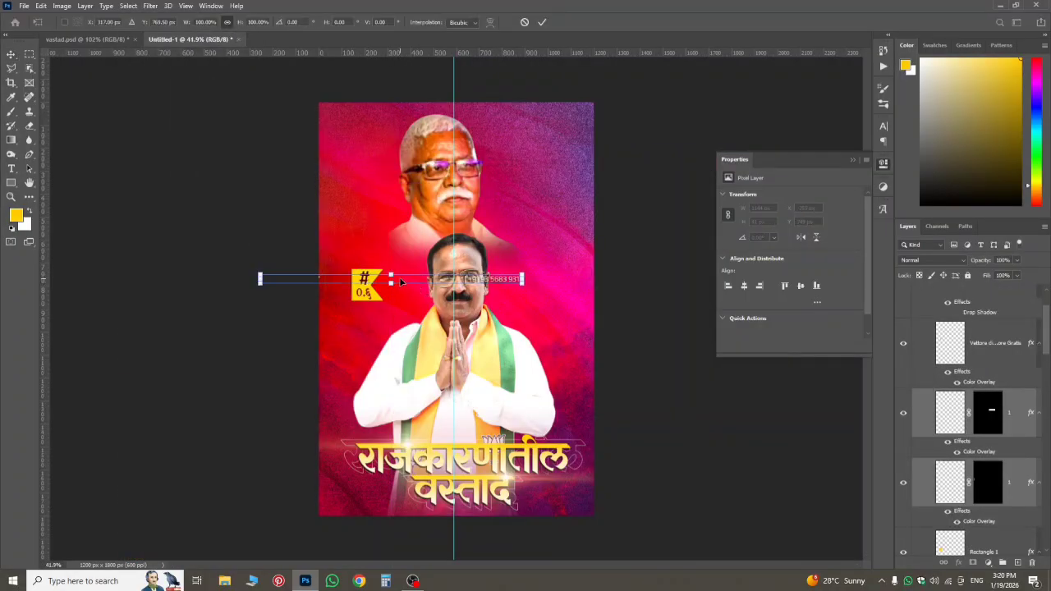
pyautogui.moveTo(400, 276); pyautogui.dragTo(470, 119)
pyautogui.press('Down')
pyautogui.press('Down')
pyautogui.press('Down')
pyautogui.press('Down')
pyautogui.press('Down')
pyautogui.press('Down')
pyautogui.press('Down')
pyautogui.press('Down')
pyautogui.press('Down')
pyautogui.press('Down')
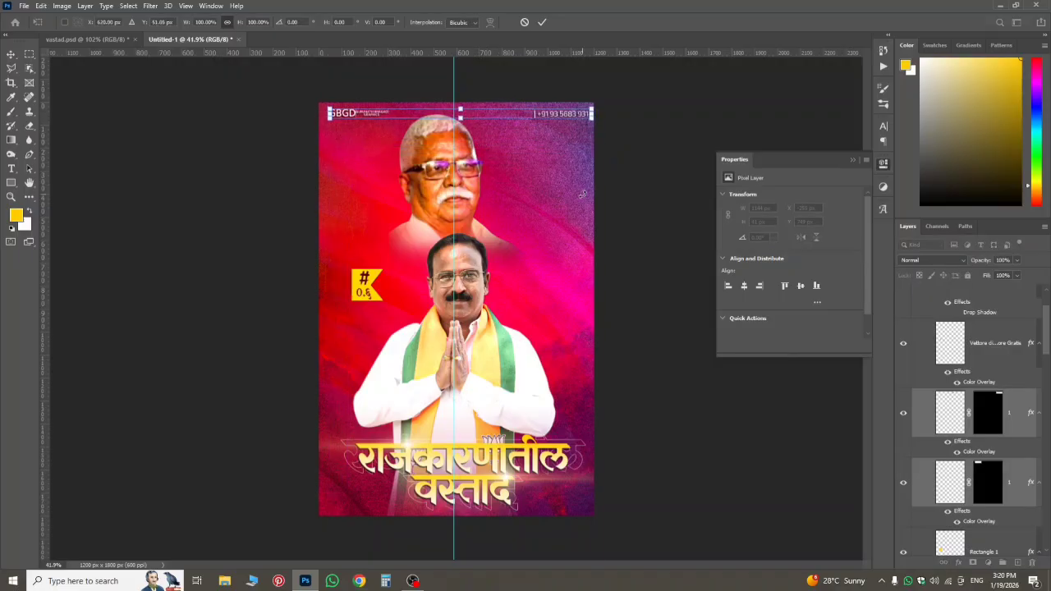
pyautogui.press('Down')
pyautogui.press('Down')
pyautogui.press('Down')
pyautogui.press('Down')
pyautogui.click(998, 408)
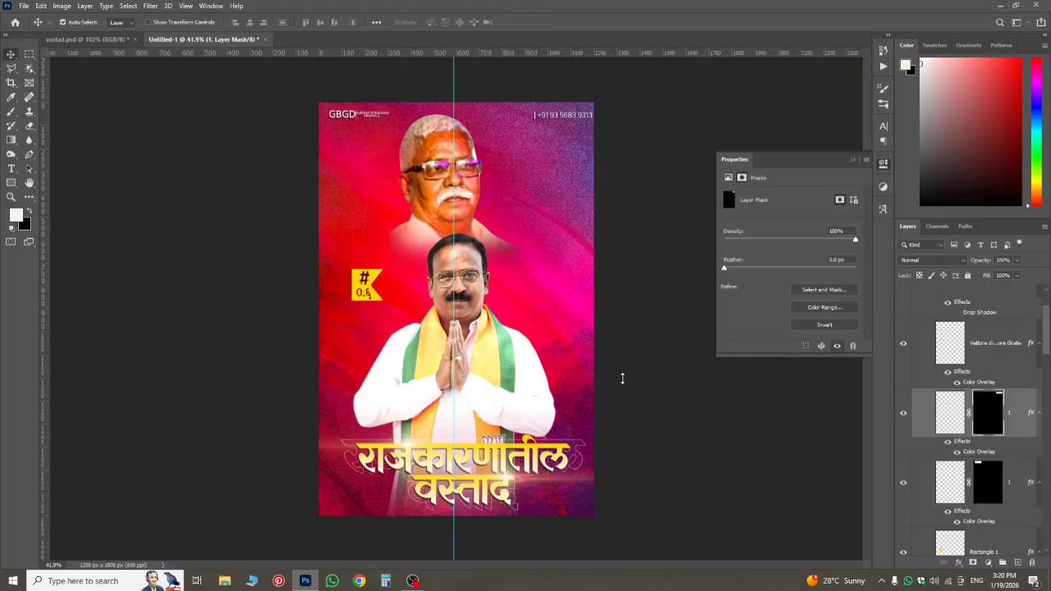
# - Add a new layer above Group 1 and stamp the entire visible poster onto it
pyautogui.scroll(5, 511, 255)
pyautogui.scroll(-5, 510, 257)
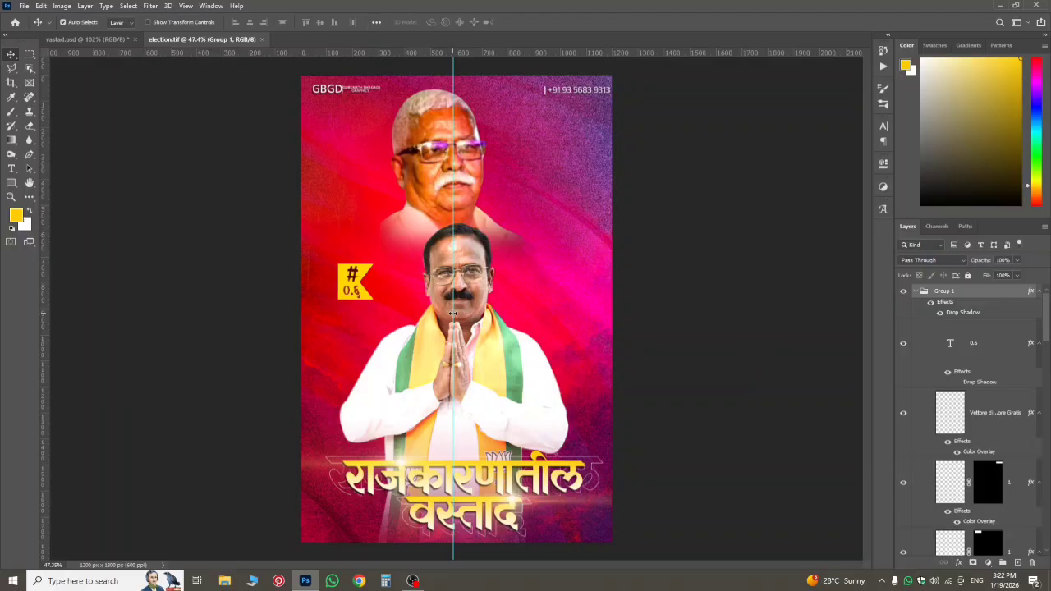
pyautogui.click(1018, 563)
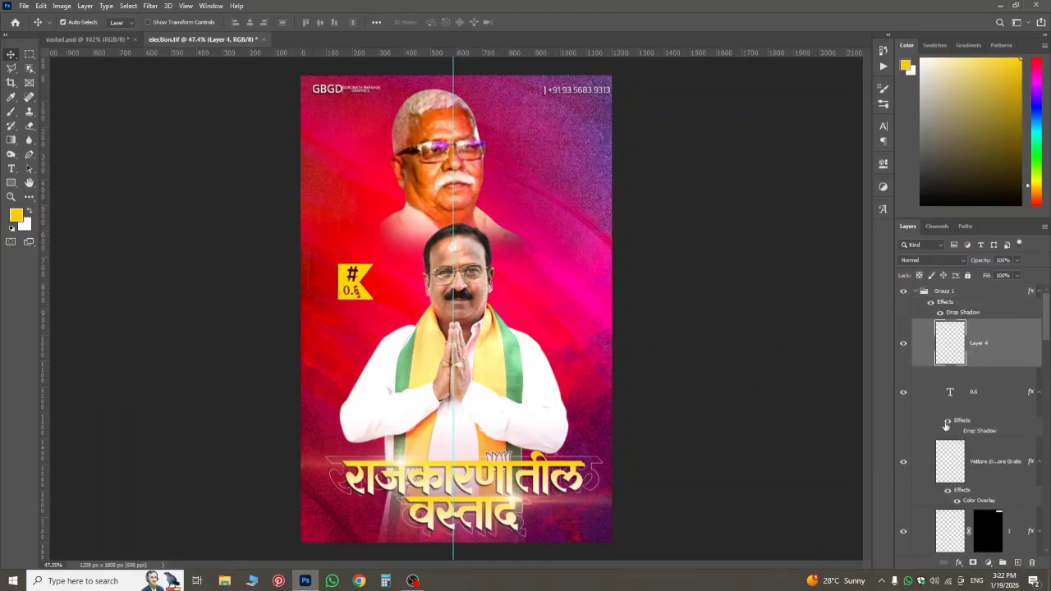
pyautogui.moveTo(1007, 352); pyautogui.dragTo(977, 285)
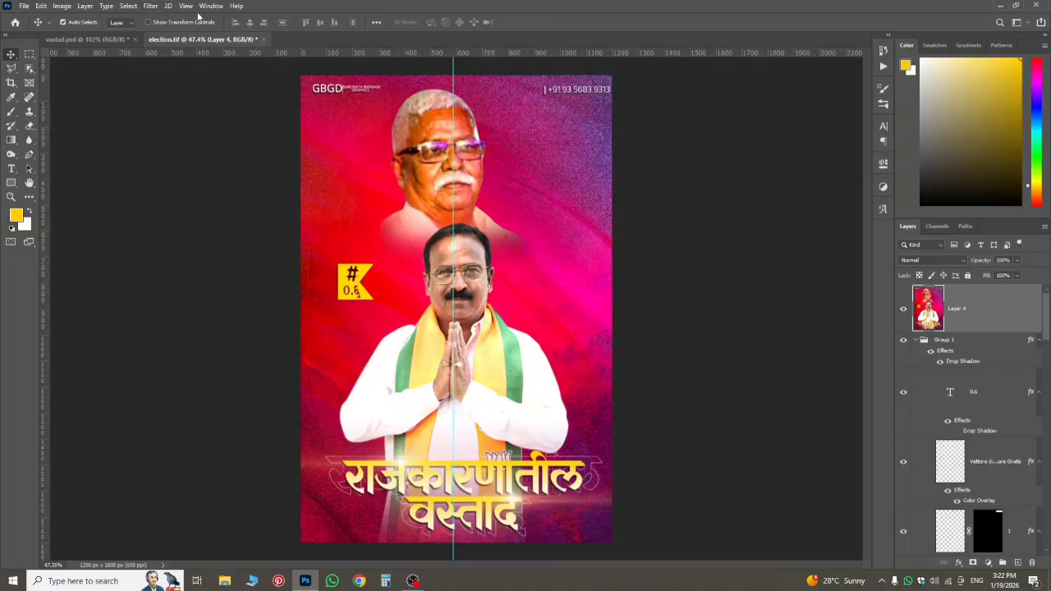
# - Open the stamped poster layer in the Camera Raw Filter and expand the Artistic profiles with the full poster in view
pyautogui.click(151, 5)
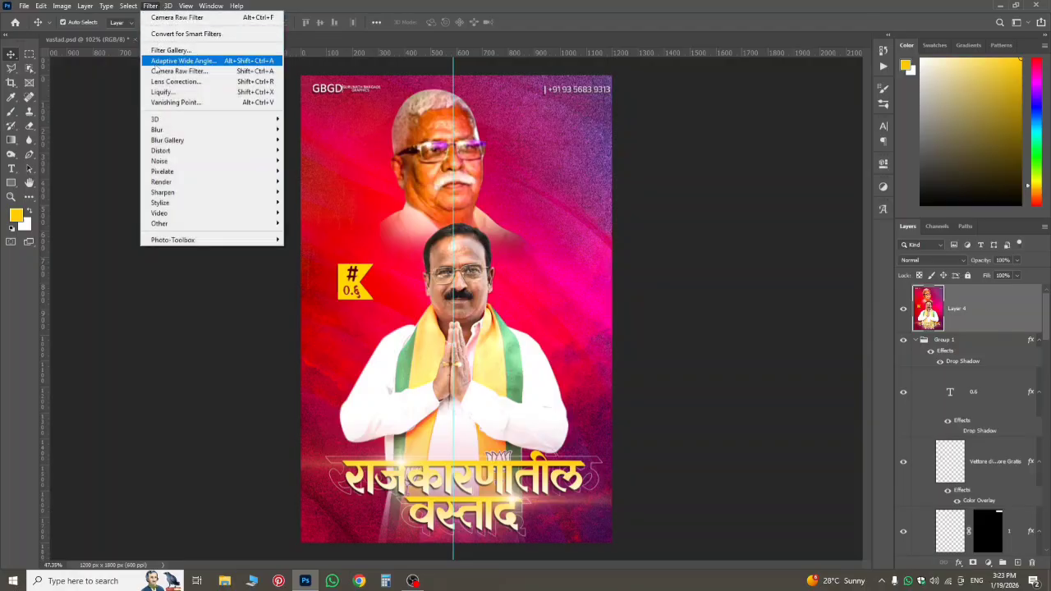
pyautogui.click(177, 71)
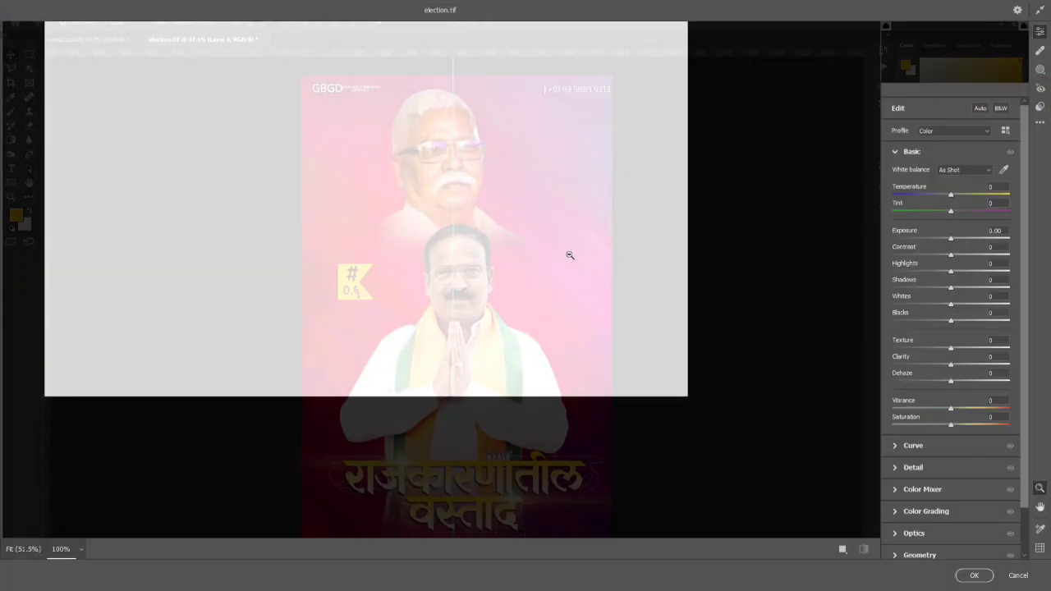
pyautogui.click(586, 261)
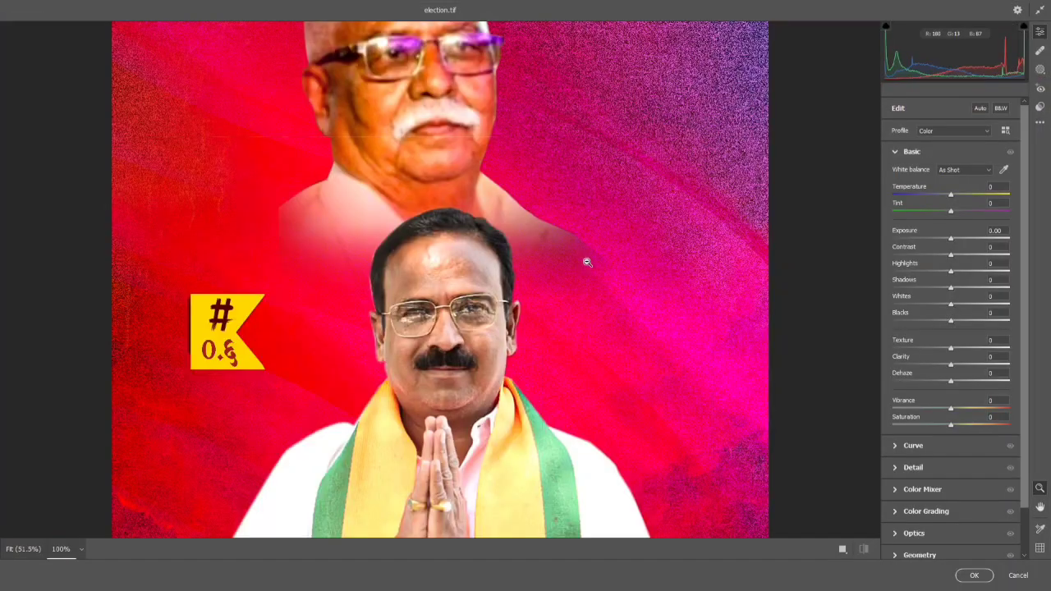
pyautogui.scroll(-4, 560, 384)
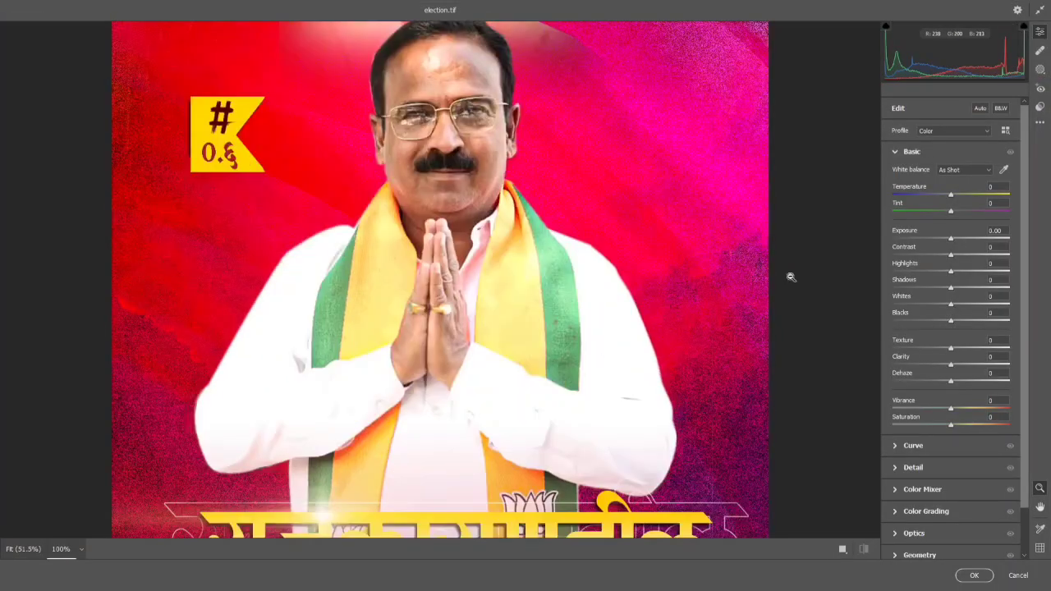
pyautogui.click(1010, 132)
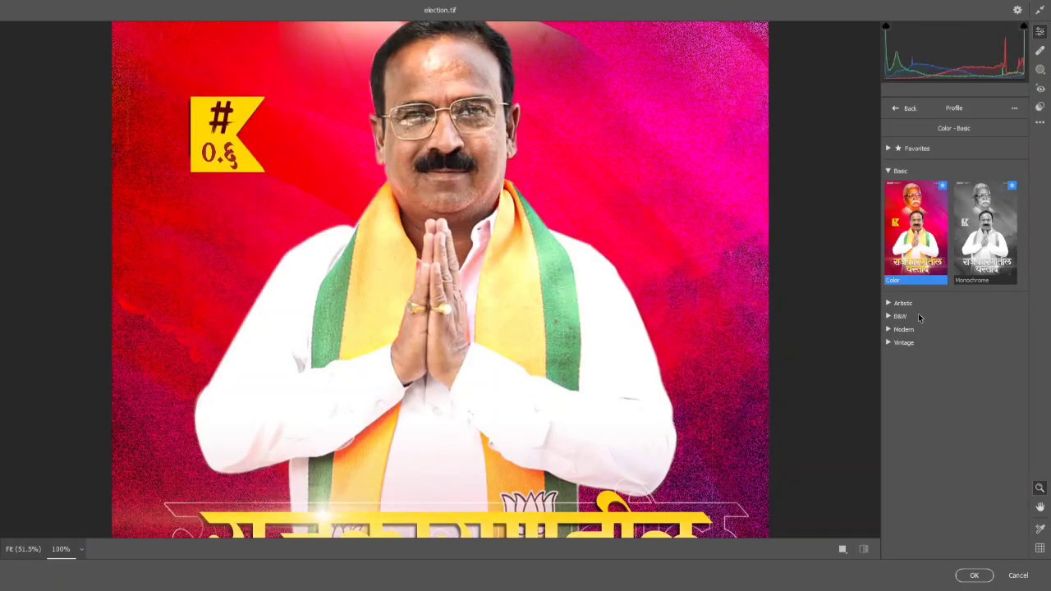
pyautogui.click(904, 304)
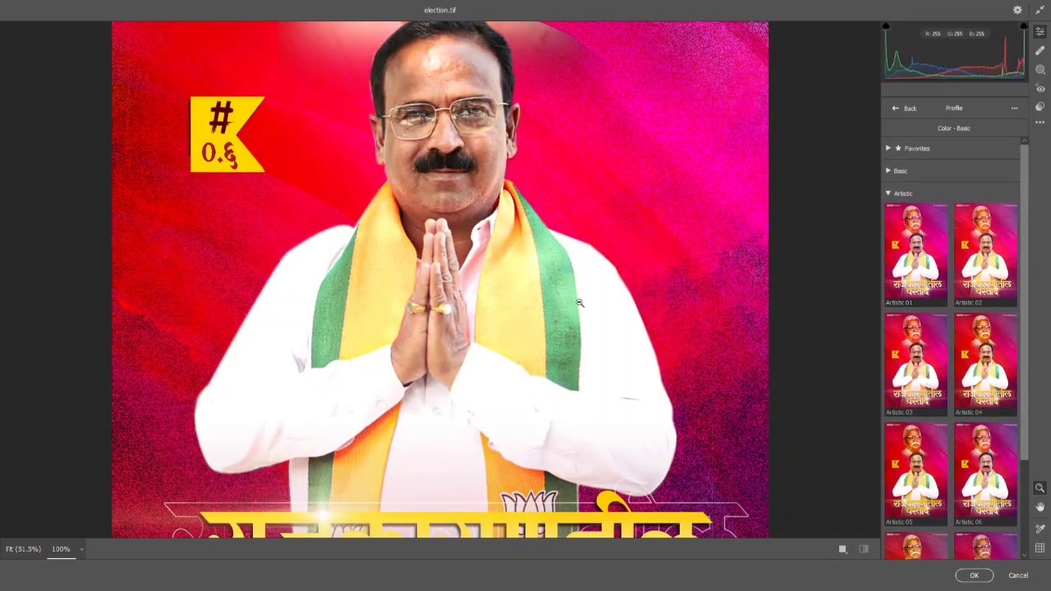
pyautogui.scroll(-3, 537, 312)
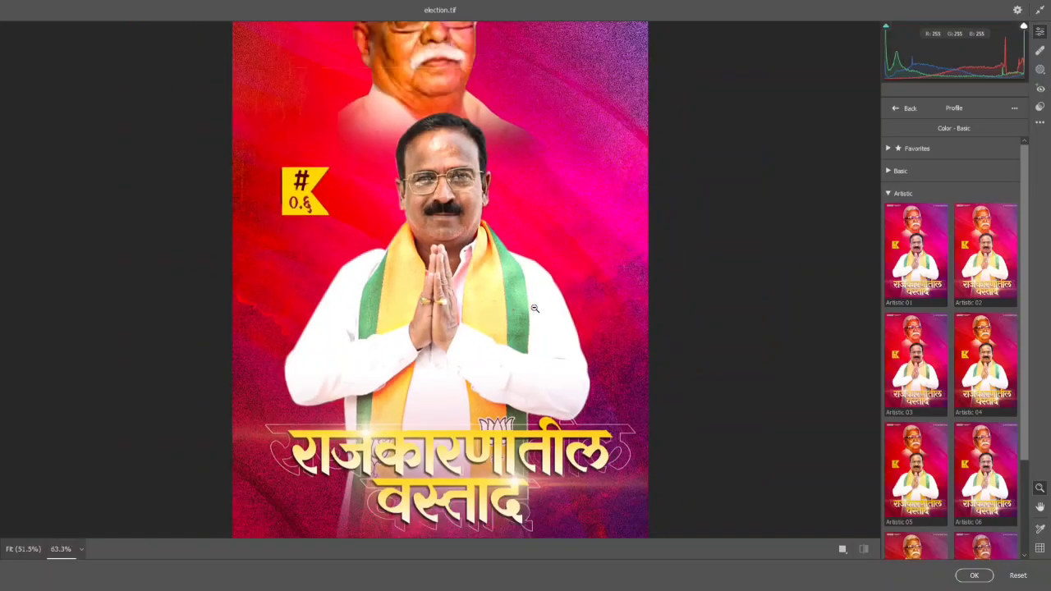
pyautogui.scroll(-2, 556, 349)
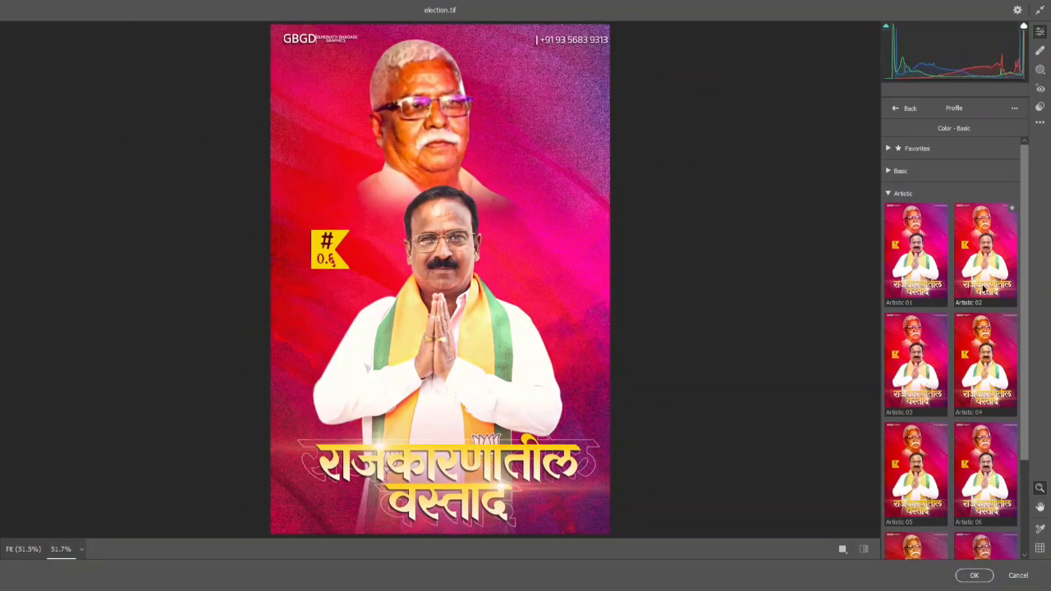
pyautogui.scroll(-1, 593, 258)
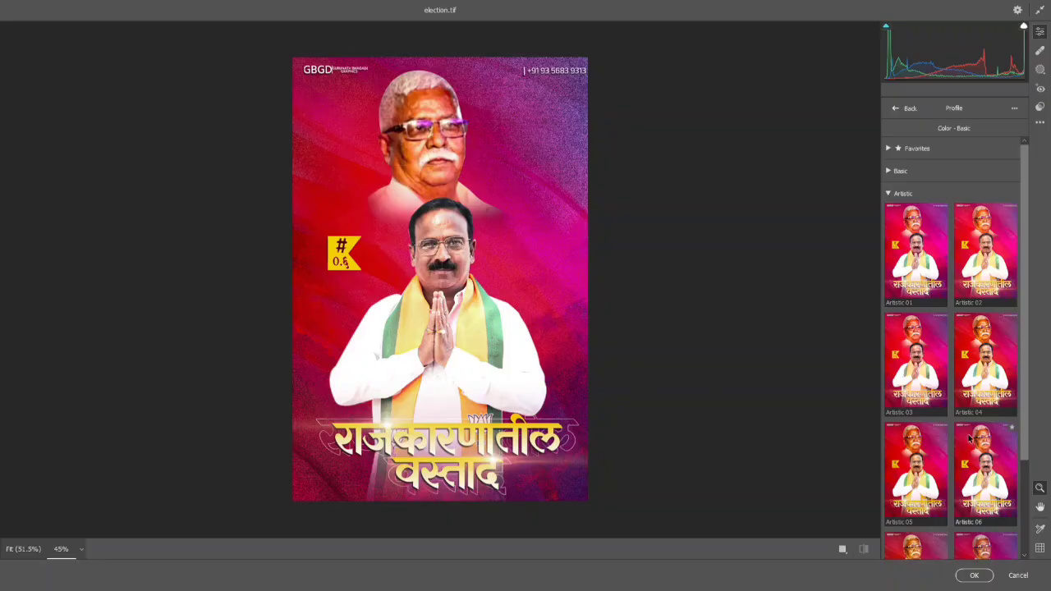
# - Apply the Artistic 01 profile at an amount of about 119 and accept the Camera Raw grade
pyautogui.click(936, 279)
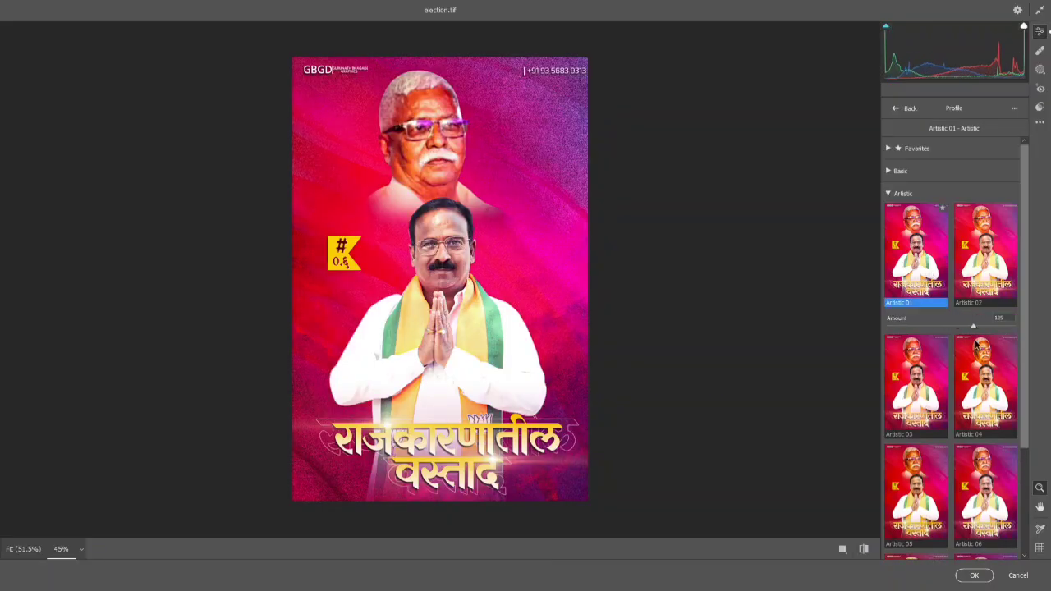
pyautogui.moveTo(976, 345); pyautogui.dragTo(986, 351)
pyautogui.moveTo(886, 352); pyautogui.dragTo(807, 351)
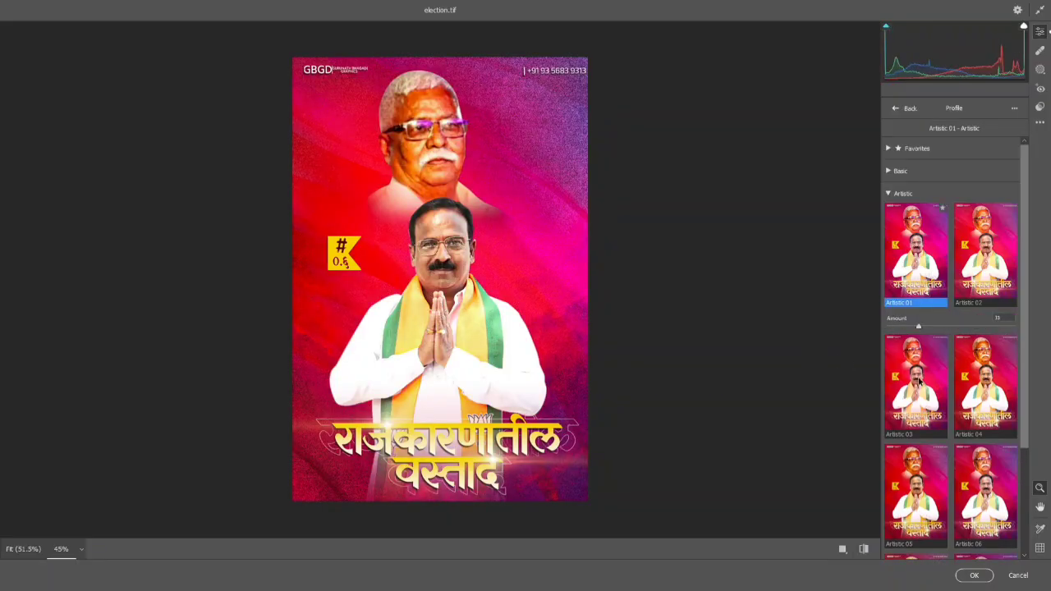
pyautogui.moveTo(918, 380); pyautogui.dragTo(963, 391)
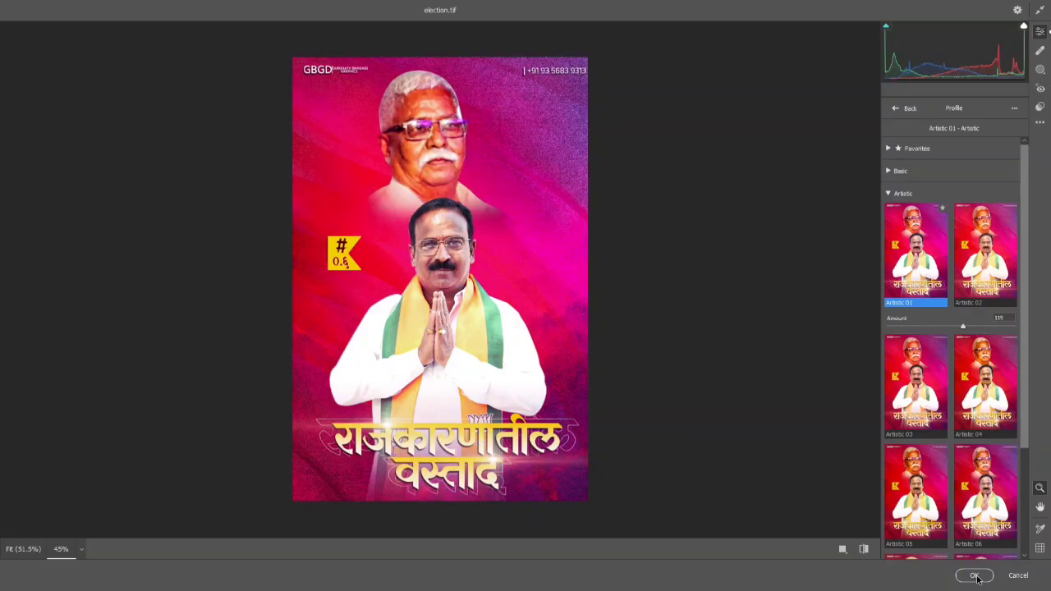
pyautogui.click(975, 576)
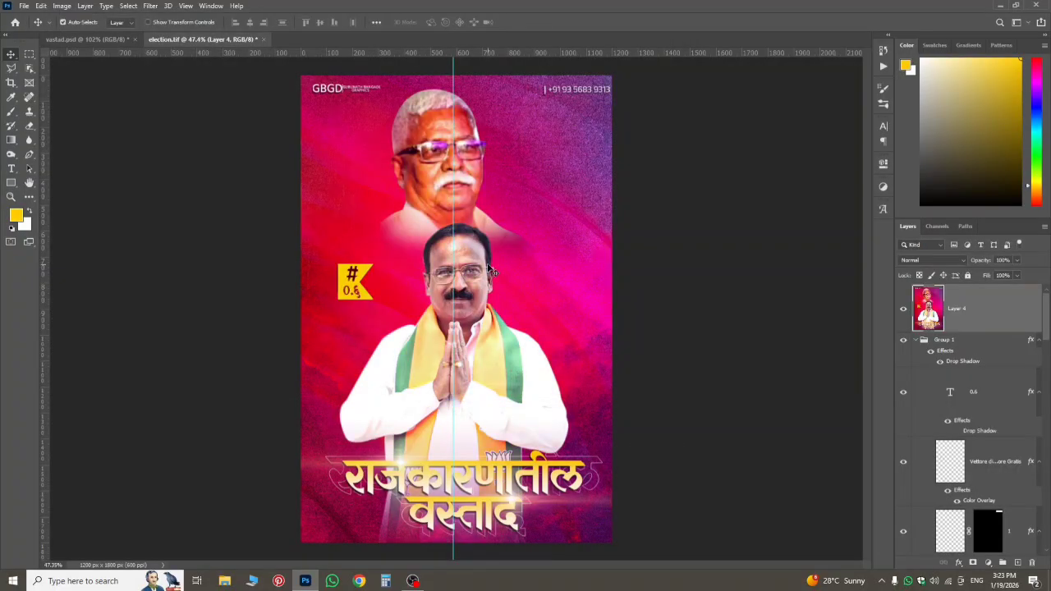
# - Add an Exposure adjustment layer above the graded poster with a slight positive exposure and a gamma correction of 1.25
pyautogui.click(988, 563)
pyautogui.click(992, 432)
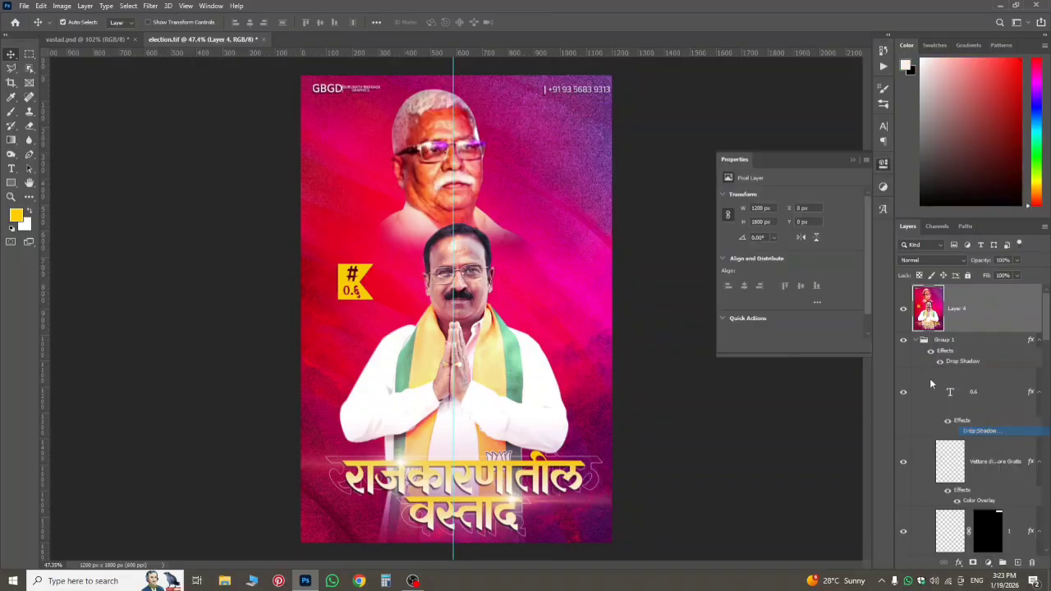
pyautogui.moveTo(786, 226); pyautogui.dragTo(808, 231)
pyautogui.moveTo(803, 229); pyautogui.dragTo(795, 226)
pyautogui.moveTo(790, 266); pyautogui.dragTo(781, 267)
# - Invert the Exposure mask and paint white with a soft brush of about 780 px over the upper portrait, left side and lower corners
pyautogui.click(970, 310)
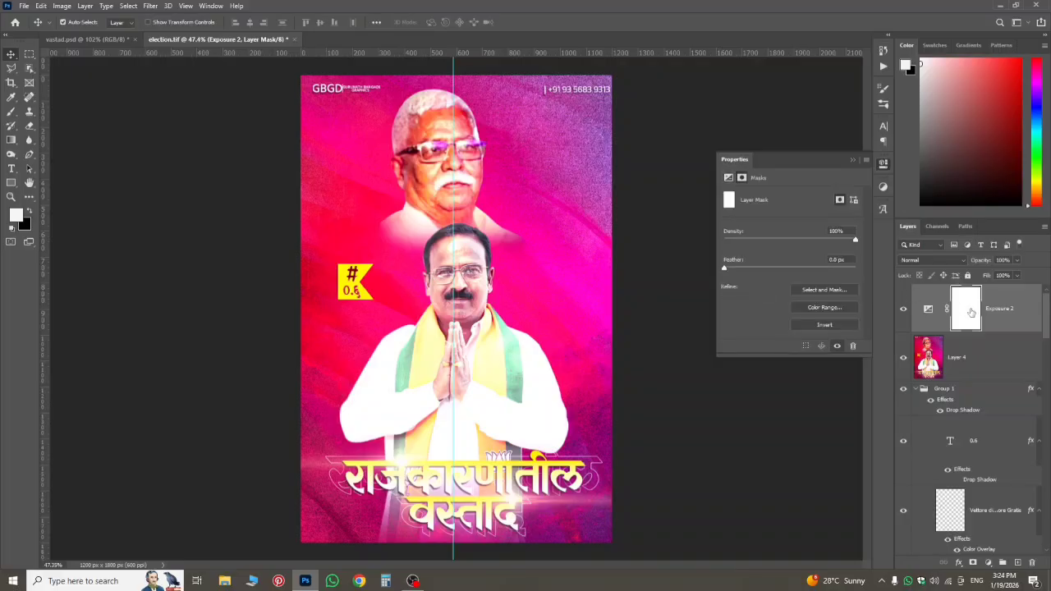
pyautogui.hotkey('ctrl', 'i')
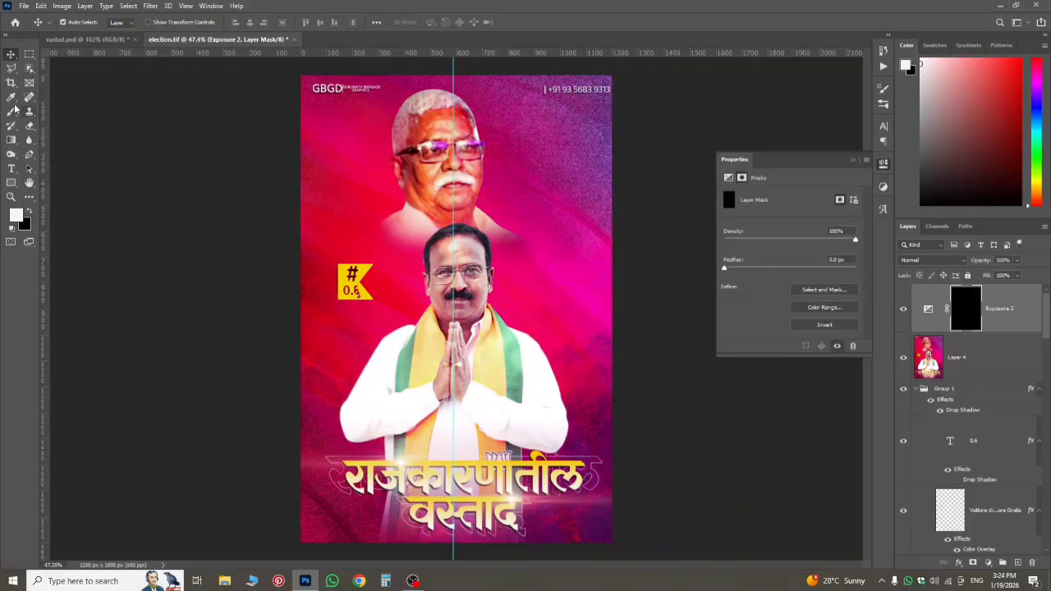
pyautogui.click(11, 111)
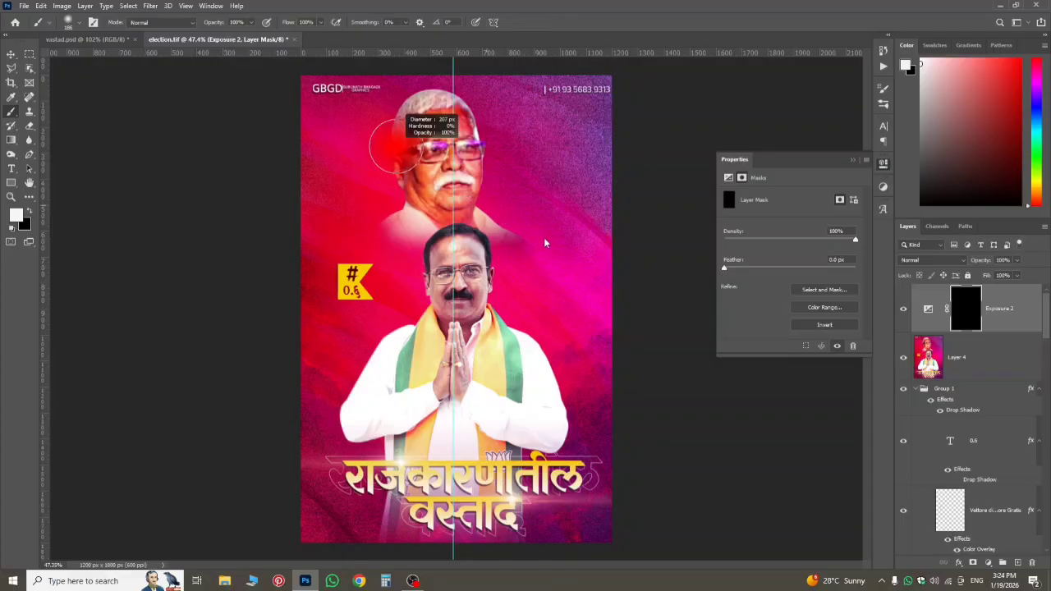
pyautogui.moveTo(544, 237); pyautogui.dragTo(631, 208)
pyautogui.click(432, 143)
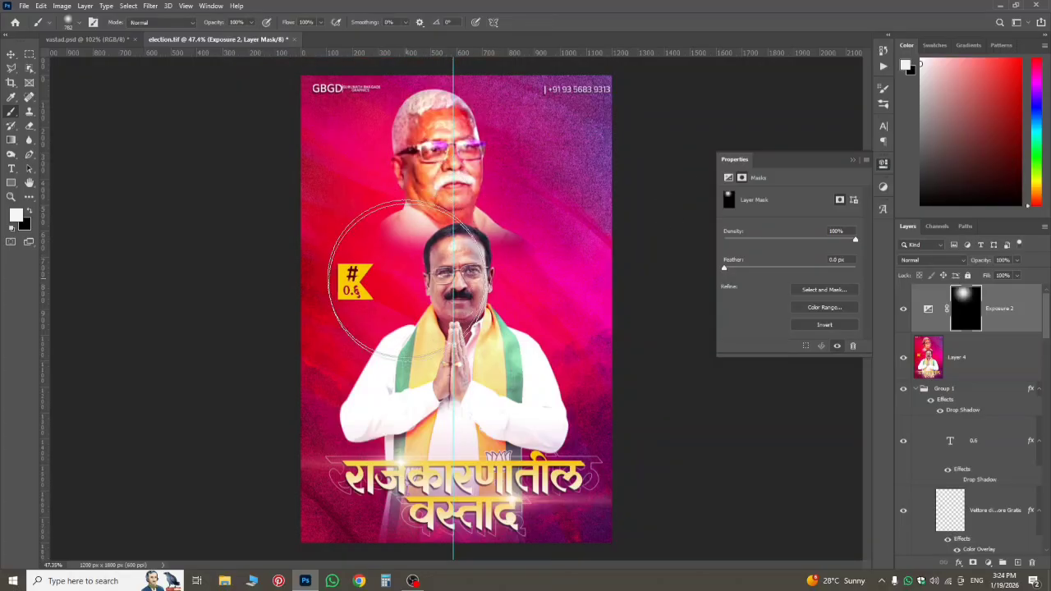
pyautogui.moveTo(407, 277)
pyautogui.mouseDown()
pyautogui.moveTo(386, 296)
pyautogui.moveTo(365, 427)
pyautogui.moveTo(300, 425)
pyautogui.moveTo(316, 519)
pyautogui.mouseUp()
pyautogui.moveTo(588, 477); pyautogui.dragTo(659, 497)
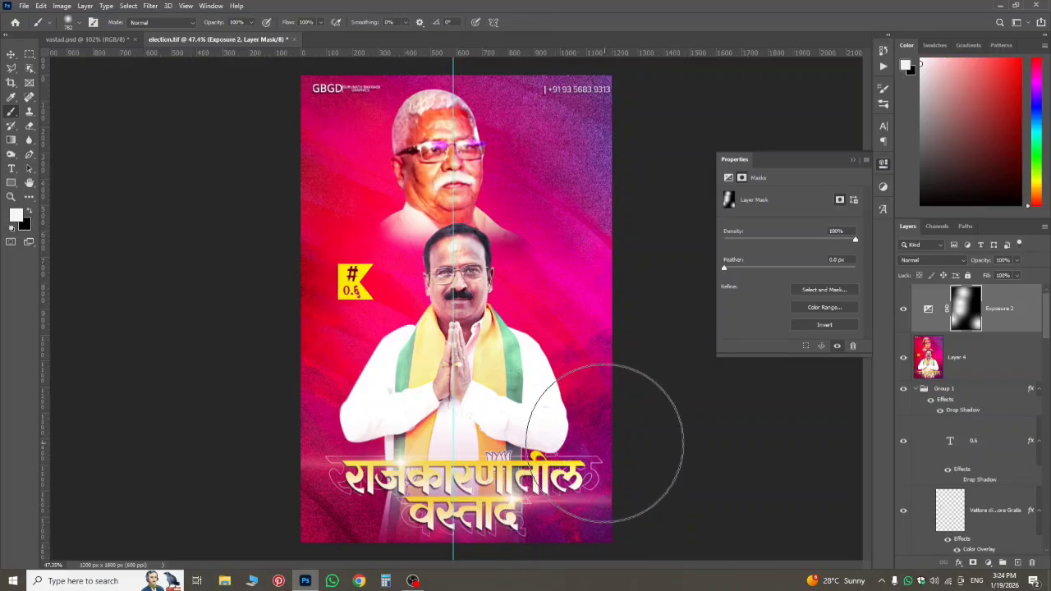
# - Reduce the soft brush to about 350 px, undo the last mask stroke near the headline and set the brush flow to 30%
pyautogui.moveTo(461, 441); pyautogui.dragTo(408, 437)
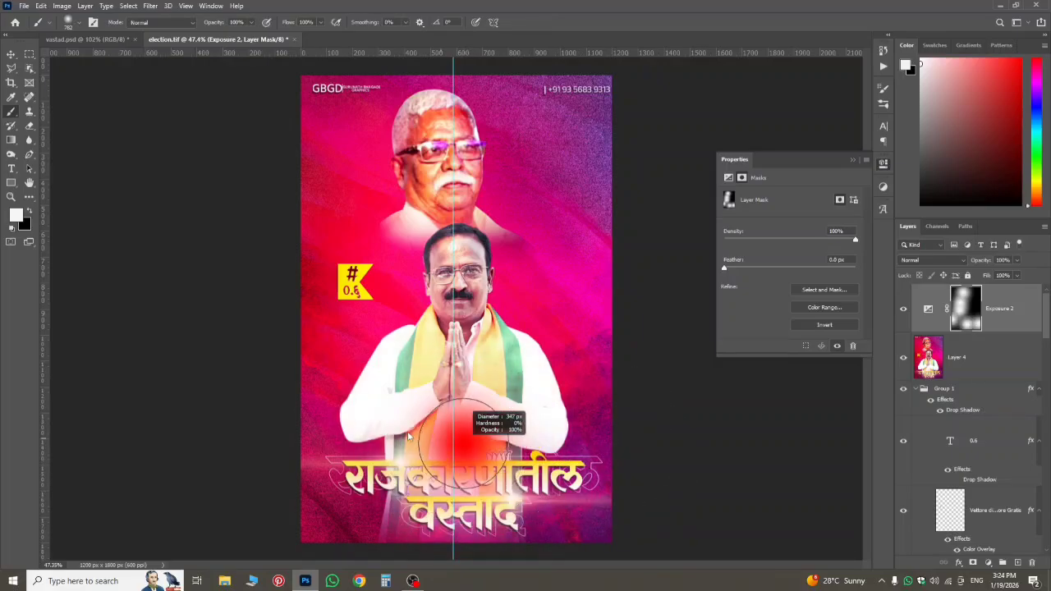
pyautogui.scroll(3, 493, 509)
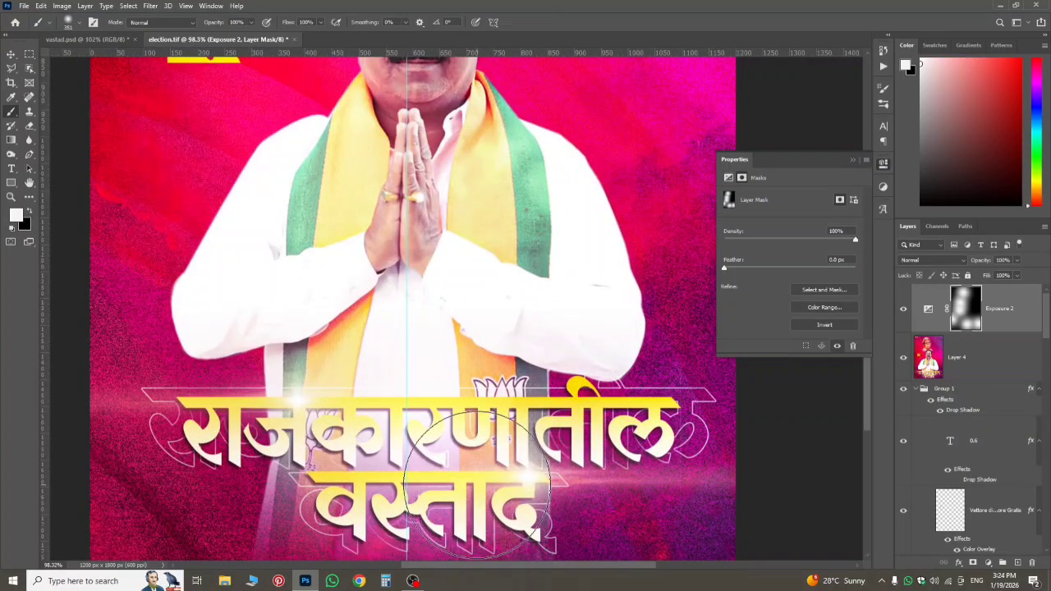
pyautogui.hotkey('ctrl', 'z')
pyautogui.scroll(1, 401, 359)
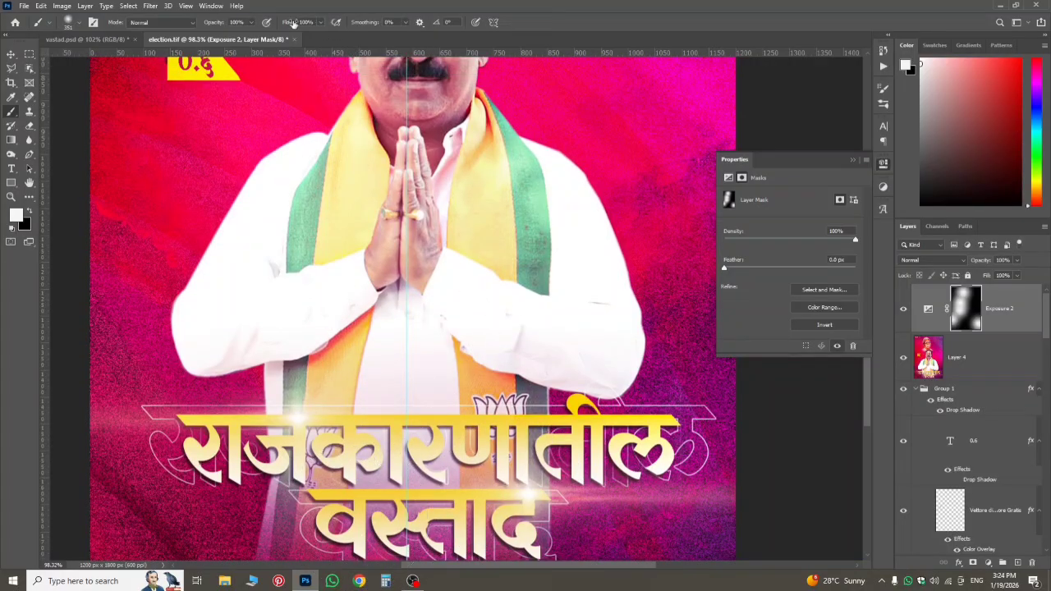
pyautogui.moveTo(293, 22); pyautogui.dragTo(261, 17)
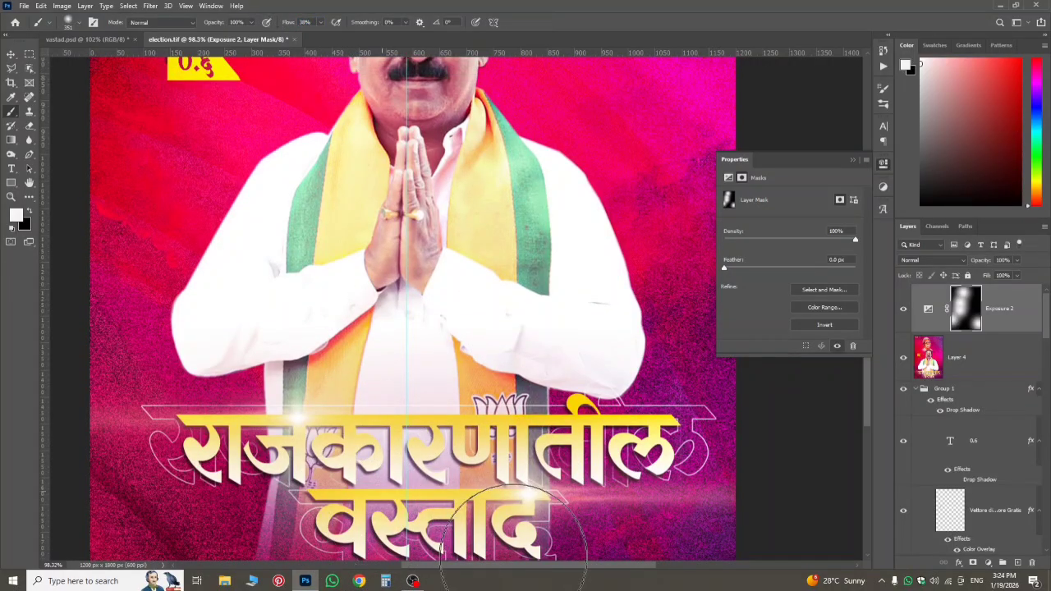
# - Check the brightened poster up close and as a whole, and open the Exposure adjustment's settings
pyautogui.scroll(-3, 499, 317)
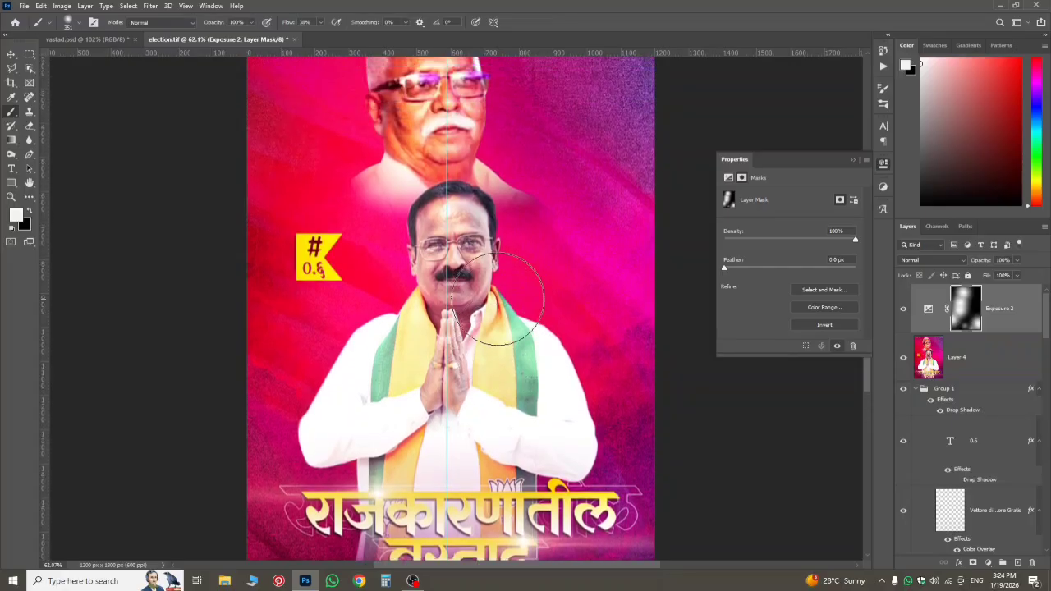
pyautogui.scroll(3, 497, 300)
pyautogui.scroll(-3, 547, 279)
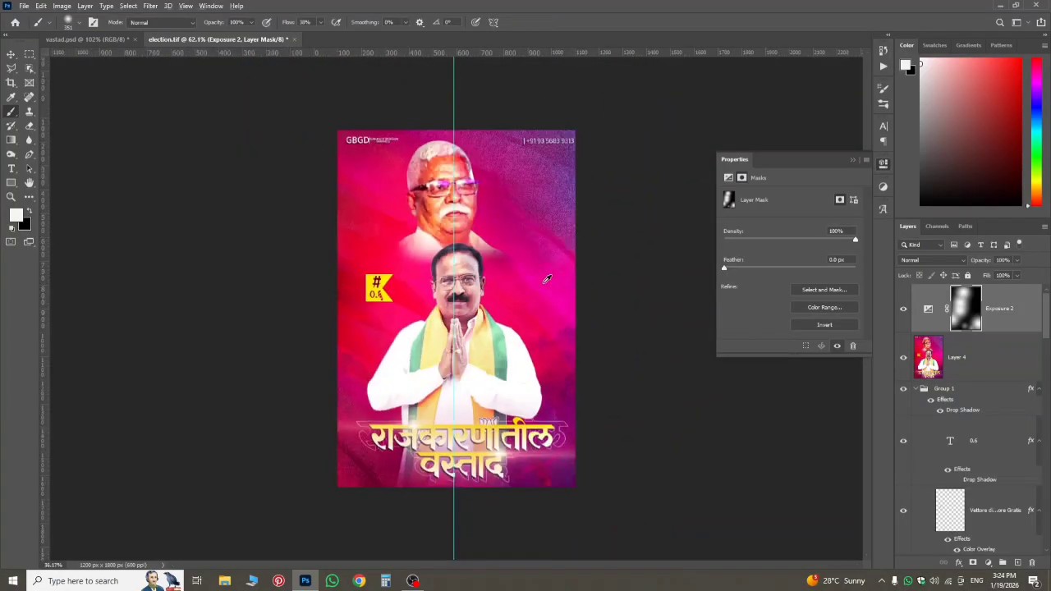
pyautogui.scroll(3, 542, 275)
pyautogui.scroll(-1, 451, 230)
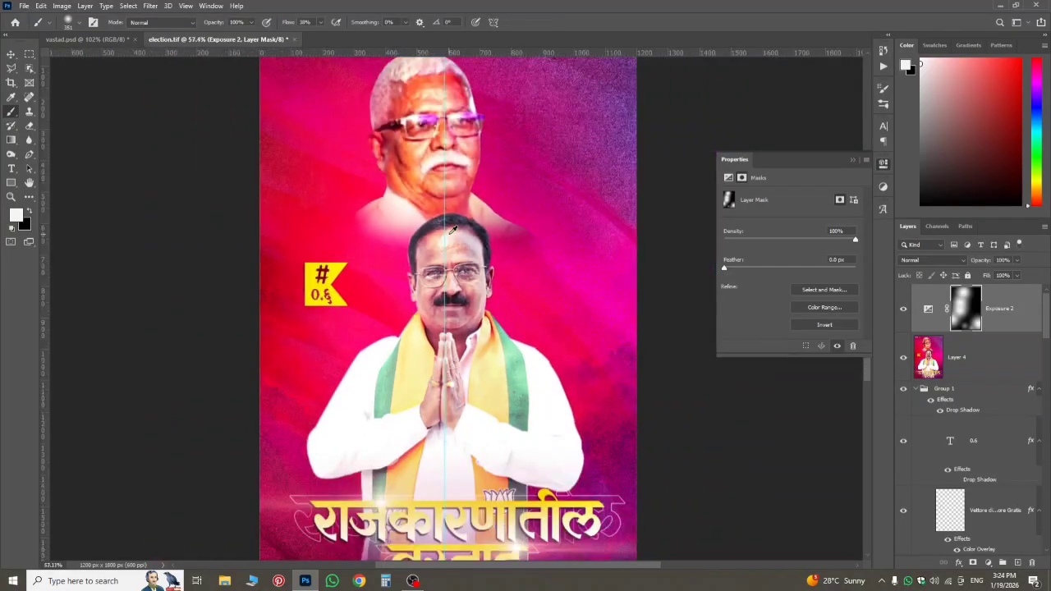
pyautogui.click(928, 309)
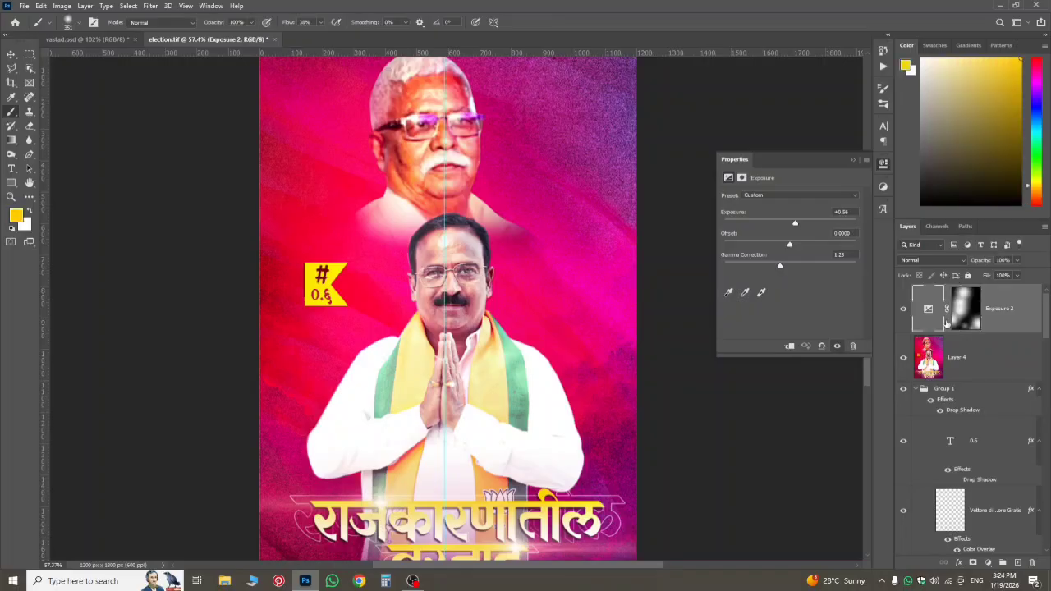